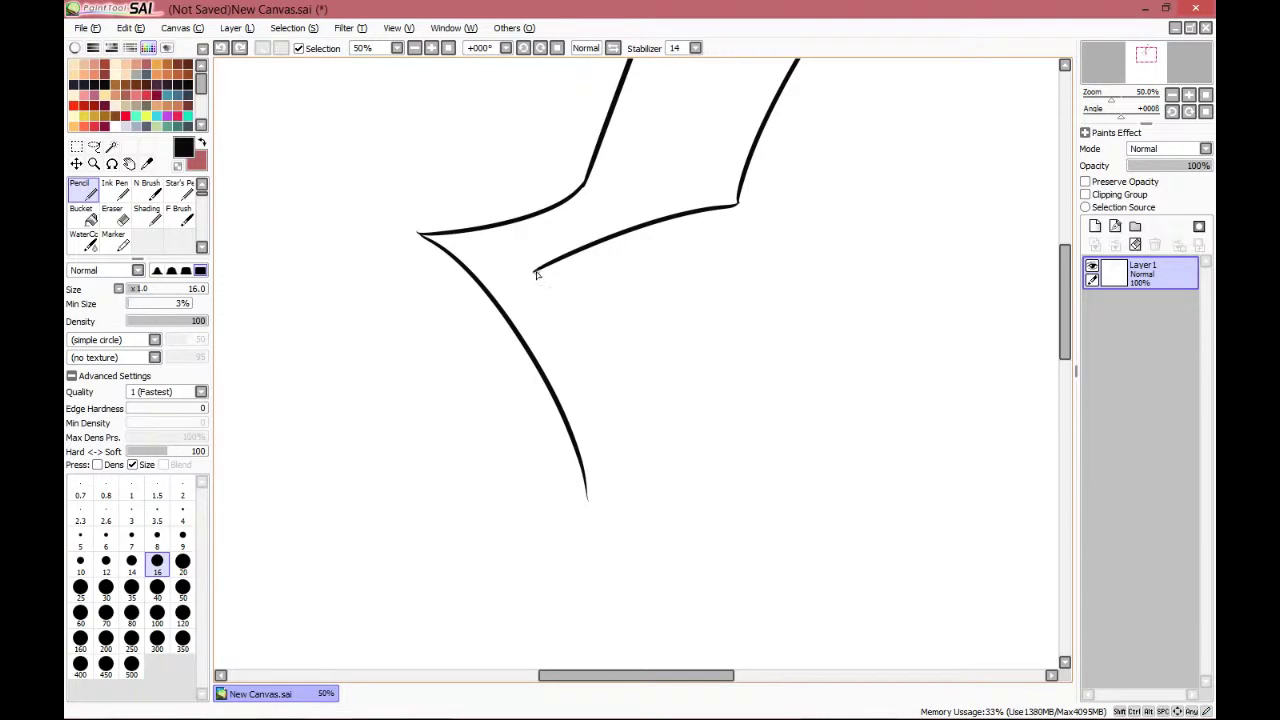
Extend the black jagged outline downward with the size 16 Pencil, forming a left spike, a hooked right spike and a narrow neck
{"action": "mouse_move", "coordinate": [743, 355]}
{"action": "left_mouse_down"}
{"action": "mouse_move", "coordinate": [600, 366]}
{"action": "mouse_move", "coordinate": [703, 328]}
{"action": "left_mouse_up"}
{"action": "left_click_drag", "start_coordinate": [772, 297], "coordinate": [980, 400]}
{"action": "mouse_move", "coordinate": [877, 390]}
{"action": "left_mouse_down"}
{"action": "mouse_move", "coordinate": [817, 285]}
{"action": "mouse_move", "coordinate": [747, 226]}
{"action": "mouse_move", "coordinate": [969, 277]}
{"action": "left_mouse_up"}
{"action": "key", "text": "ctrl+z"}
{"action": "mouse_move", "coordinate": [383, 173]}
{"action": "left_mouse_down"}
{"action": "mouse_move", "coordinate": [636, 410]}
{"action": "mouse_move", "coordinate": [662, 406]}
{"action": "left_mouse_up"}
{"action": "mouse_move", "coordinate": [791, 138]}
{"action": "left_mouse_down"}
{"action": "mouse_move", "coordinate": [685, 480]}
{"action": "mouse_move", "coordinate": [676, 400]}
{"action": "left_mouse_up"}
{"action": "scroll", "coordinate": [680, 395], "scroll_direction": "down", "scroll_amount": 2}
{"action": "mouse_move", "coordinate": [690, 372]}
{"action": "left_mouse_down"}
{"action": "mouse_move", "coordinate": [677, 414]}
{"action": "mouse_move", "coordinate": [717, 316]}
{"action": "left_mouse_up"}
{"action": "scroll", "coordinate": [729, 390], "scroll_direction": "up", "scroll_amount": 2}
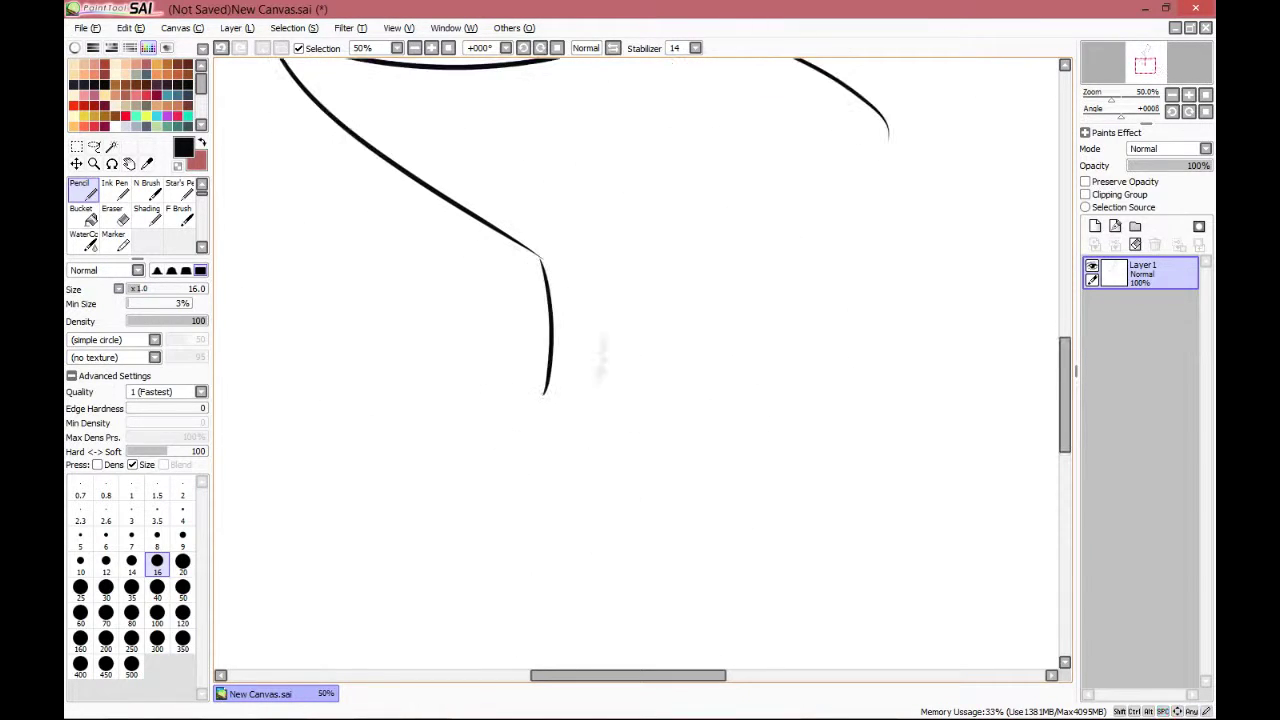
{"action": "left_click_drag", "start_coordinate": [780, 112], "coordinate": [655, 265]}
{"action": "left_click_drag", "start_coordinate": [655, 263], "coordinate": [783, 298]}
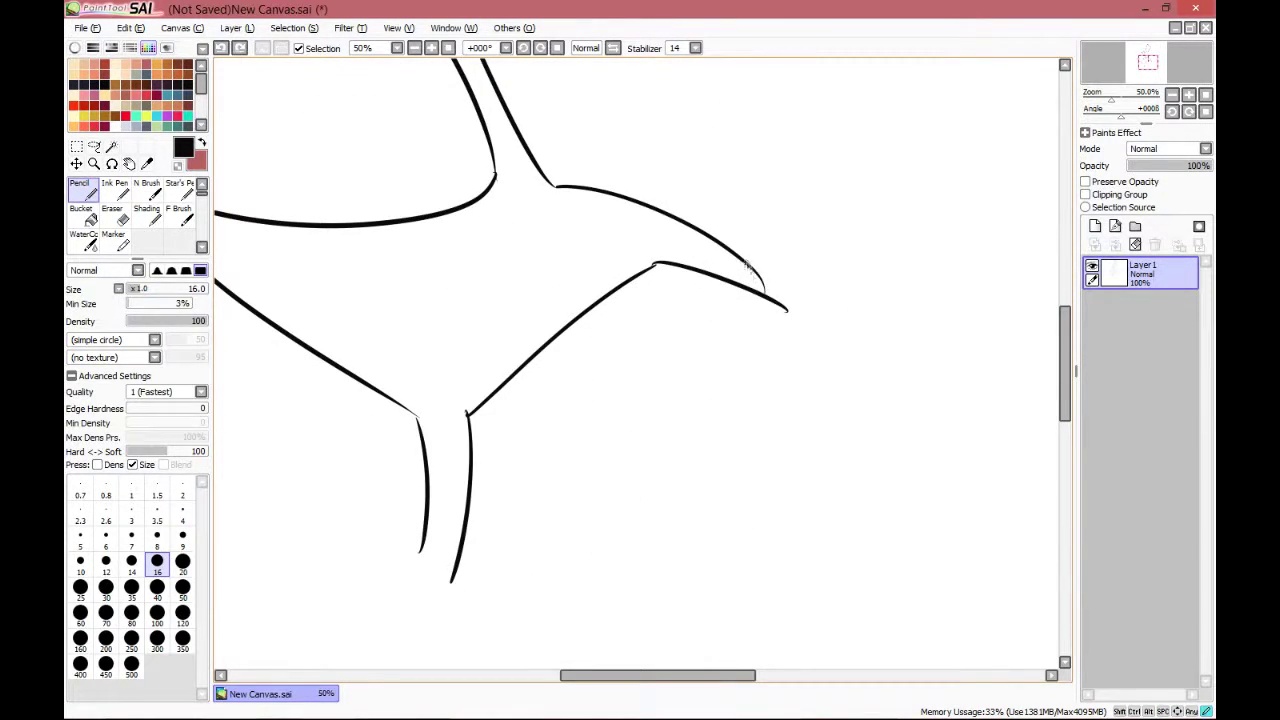
Outline a wide body below the neck, with a straight shoulder and long side on the left and scalloped curves on the right
{"action": "left_click_drag", "start_coordinate": [700, 110], "coordinate": [724, 268]}
{"action": "left_click_drag", "start_coordinate": [620, 560], "coordinate": [704, 282]}
{"action": "left_click_drag", "start_coordinate": [617, 402], "coordinate": [768, 374]}
{"action": "left_click_drag", "start_coordinate": [772, 364], "coordinate": [395, 361]}
{"action": "left_click_drag", "start_coordinate": [595, 520], "coordinate": [702, 394]}
{"action": "left_click_drag", "start_coordinate": [503, 234], "coordinate": [424, 613]}
{"action": "left_click_drag", "start_coordinate": [800, 300], "coordinate": [666, 192]}
{"action": "mouse_move", "coordinate": [774, 159]}
{"action": "left_mouse_down"}
{"action": "mouse_move", "coordinate": [924, 320]}
{"action": "mouse_move", "coordinate": [811, 199]}
{"action": "left_mouse_up"}
{"action": "left_click_drag", "start_coordinate": [851, 207], "coordinate": [963, 409]}
{"action": "scroll", "coordinate": [797, 194], "scroll_direction": "down", "scroll_amount": 2}
{"action": "mouse_move", "coordinate": [797, 194]}
{"action": "left_mouse_down"}
{"action": "mouse_move", "coordinate": [629, 531]}
{"action": "mouse_move", "coordinate": [712, 226]}
{"action": "left_mouse_up"}
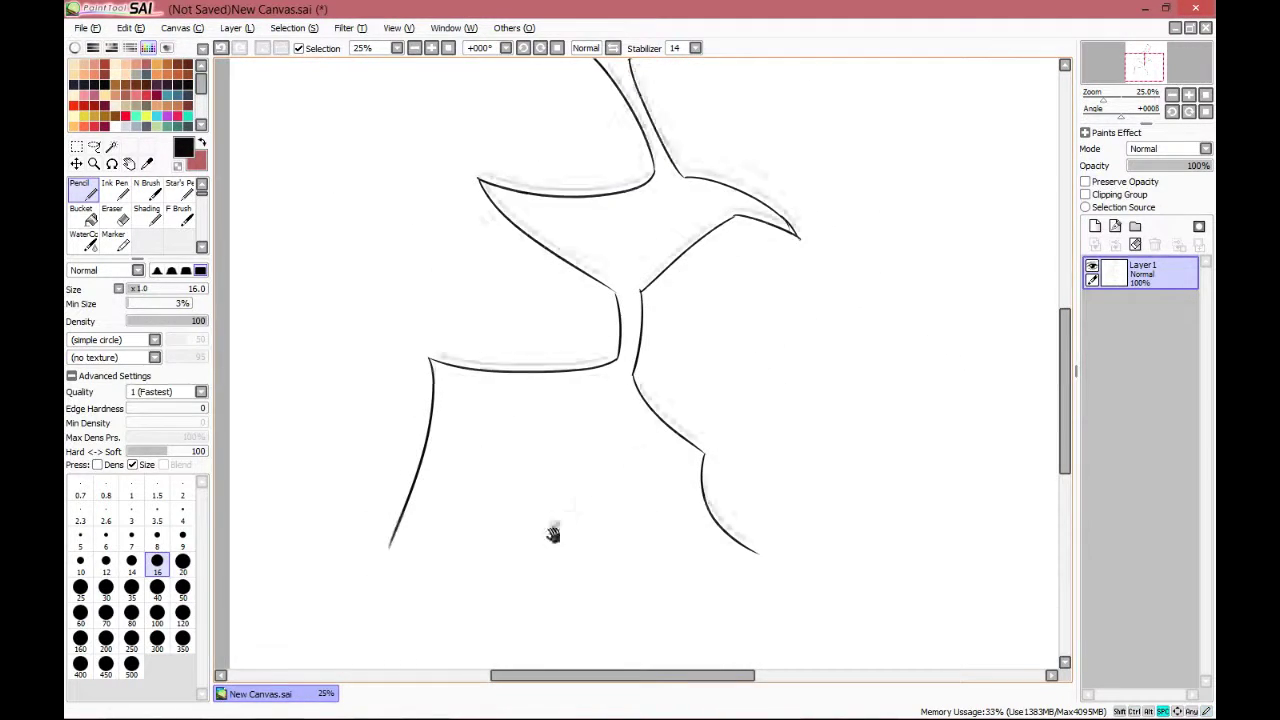
Draw the body's arched lower edges, sweeping inward from both outer corners toward a narrow stem
{"action": "left_click_drag", "start_coordinate": [553, 535], "coordinate": [713, 376]}
{"action": "scroll", "coordinate": [713, 376], "scroll_direction": "up", "scroll_amount": 2}
{"action": "left_click_drag", "start_coordinate": [713, 376], "coordinate": [578, 338]}
{"action": "left_click_drag", "start_coordinate": [329, 373], "coordinate": [615, 508]}
{"action": "mouse_move", "coordinate": [805, 440]}
{"action": "left_mouse_down"}
{"action": "mouse_move", "coordinate": [606, 403]}
{"action": "mouse_move", "coordinate": [686, 358]}
{"action": "left_mouse_up"}
{"action": "left_click_drag", "start_coordinate": [560, 427], "coordinate": [942, 321]}
{"action": "left_click_drag", "start_coordinate": [990, 238], "coordinate": [585, 466]}
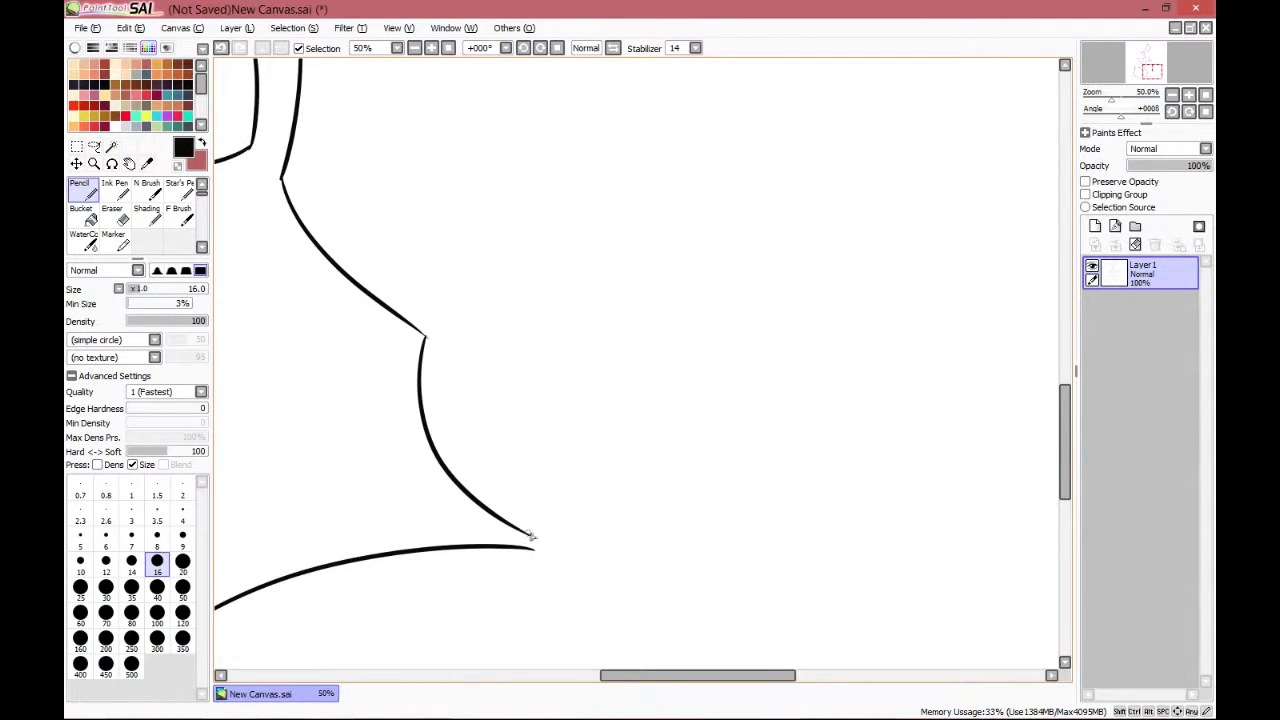
Draw two curved branch lines from the body's lower right corner and run the narrow stem down to the canvas's bottom edge
{"action": "left_click_drag", "start_coordinate": [713, 223], "coordinate": [634, 369]}
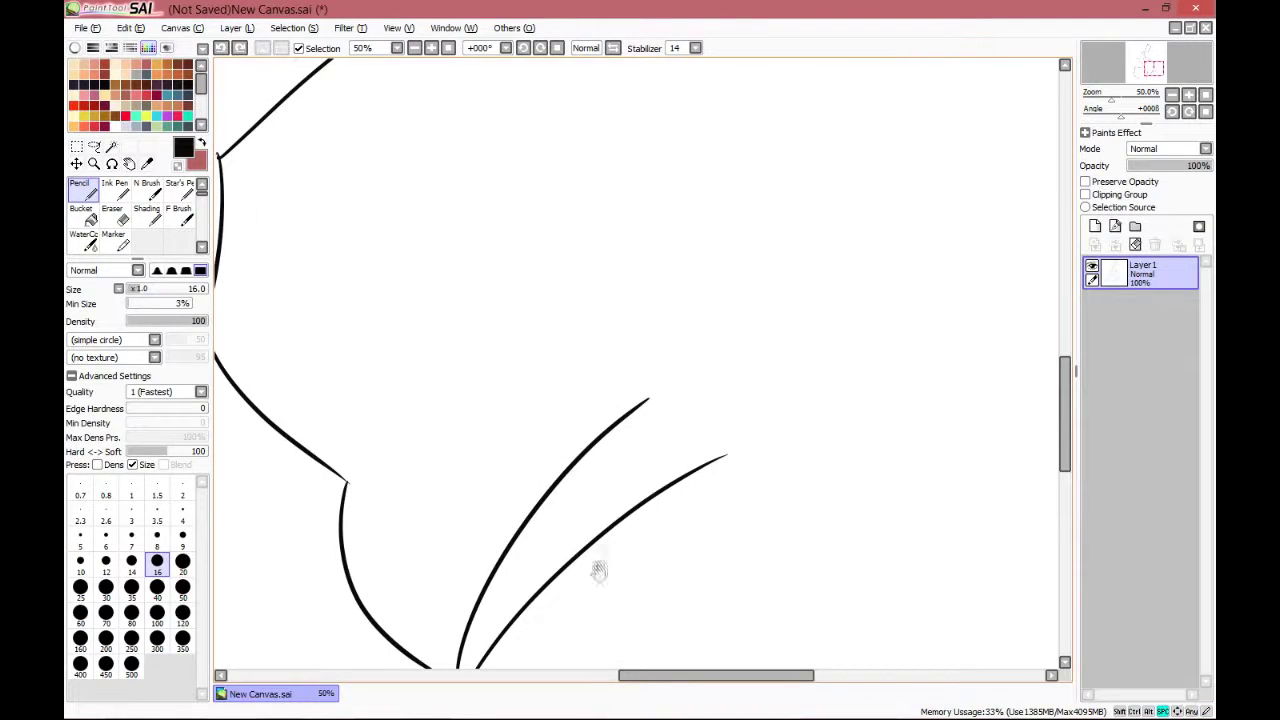
{"action": "left_click_drag", "start_coordinate": [612, 540], "coordinate": [1140, 126]}
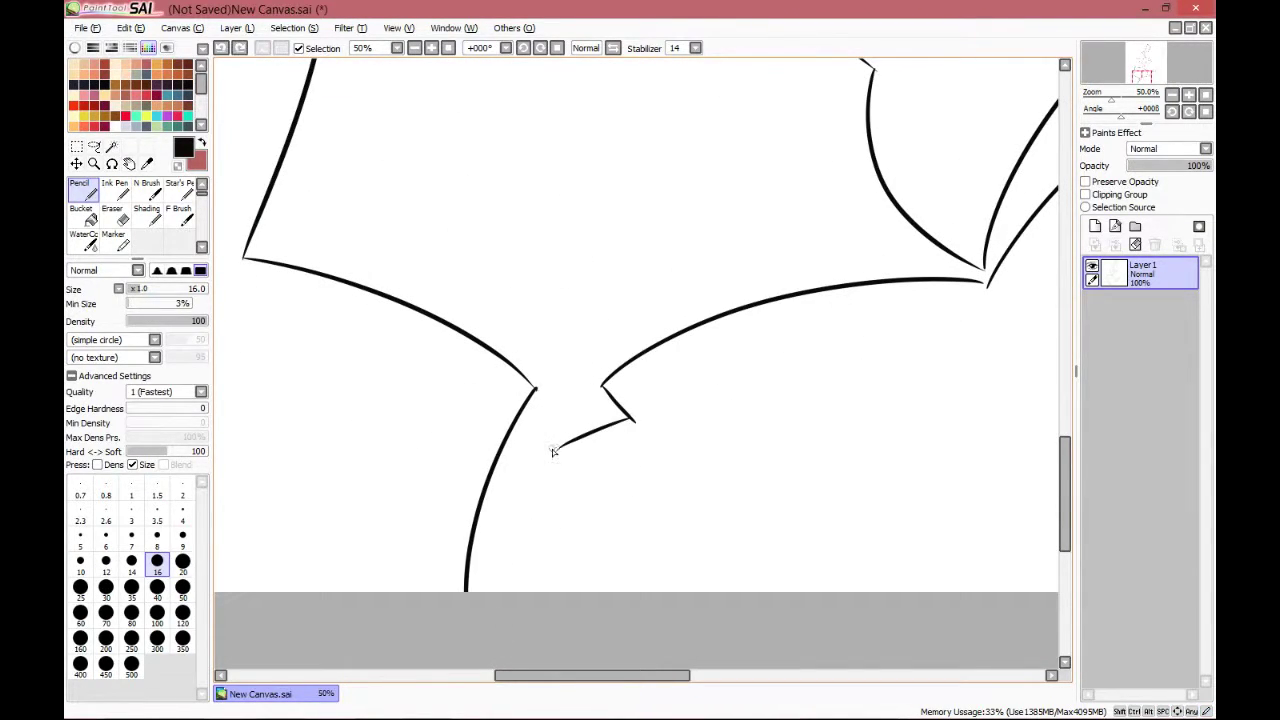
{"action": "left_click_drag", "start_coordinate": [553, 452], "coordinate": [498, 590]}
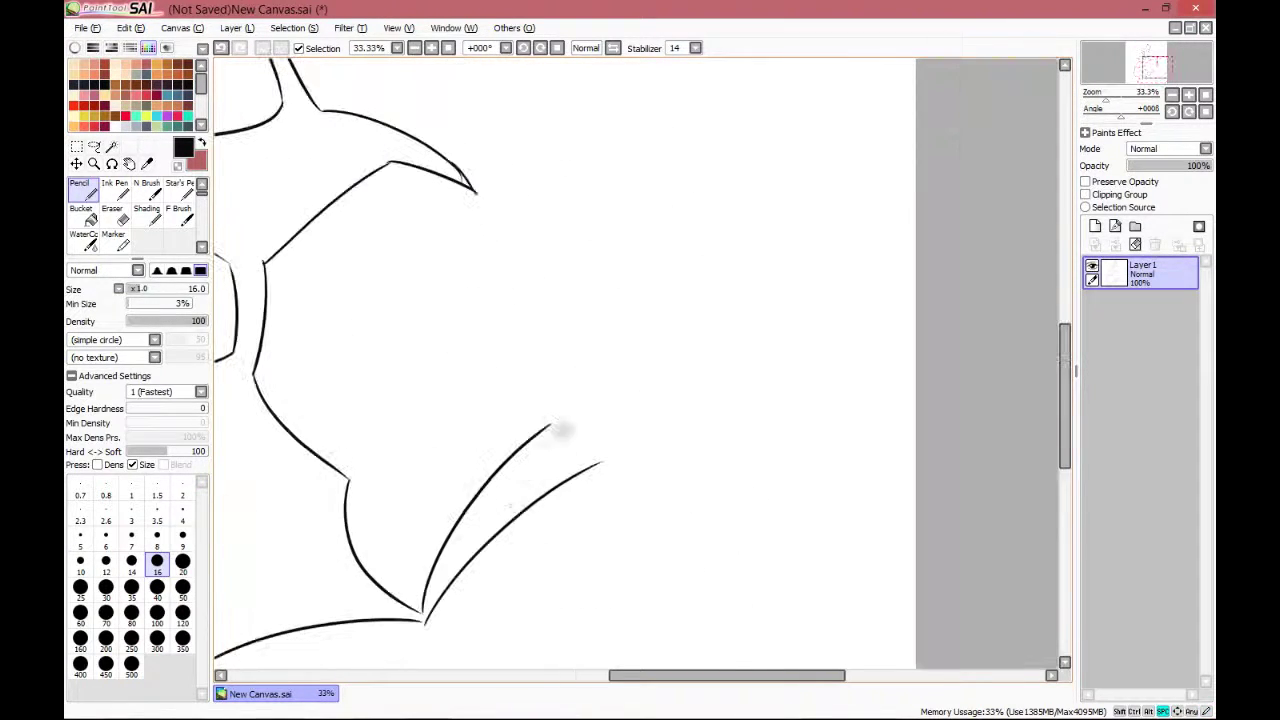
Erase the two curved lines of the lower right branch and redraw them as a straighter branch with angular bends
{"action": "key", "text": "e"}
{"action": "mouse_move", "coordinate": [541, 430]}
{"action": "left_mouse_down"}
{"action": "mouse_move", "coordinate": [537, 488]}
{"action": "mouse_move", "coordinate": [470, 595]}
{"action": "mouse_move", "coordinate": [418, 612]}
{"action": "left_mouse_up"}
{"action": "key", "text": "n"}
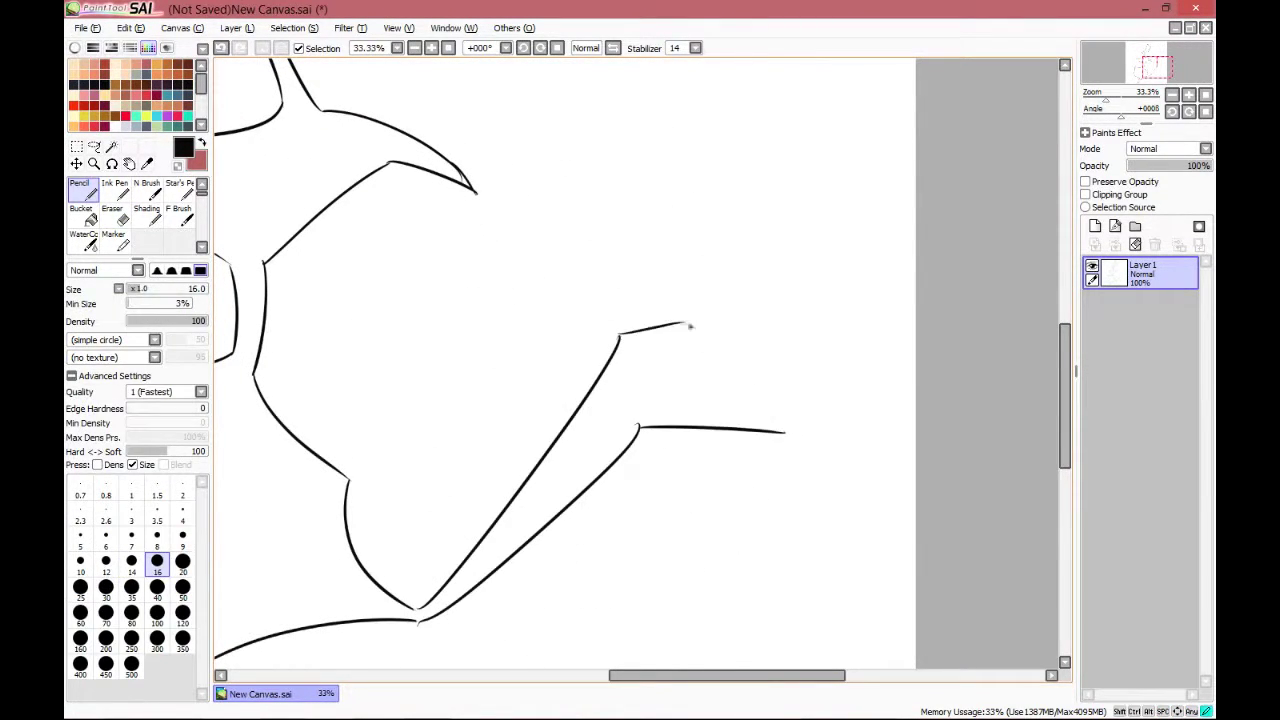
{"action": "left_click_drag", "start_coordinate": [685, 322], "coordinate": [613, 411]}
Draw pointed branches reaching from the central shape's left side to the canvas's left edge
{"action": "left_click_drag", "start_coordinate": [613, 410], "coordinate": [771, 237]}
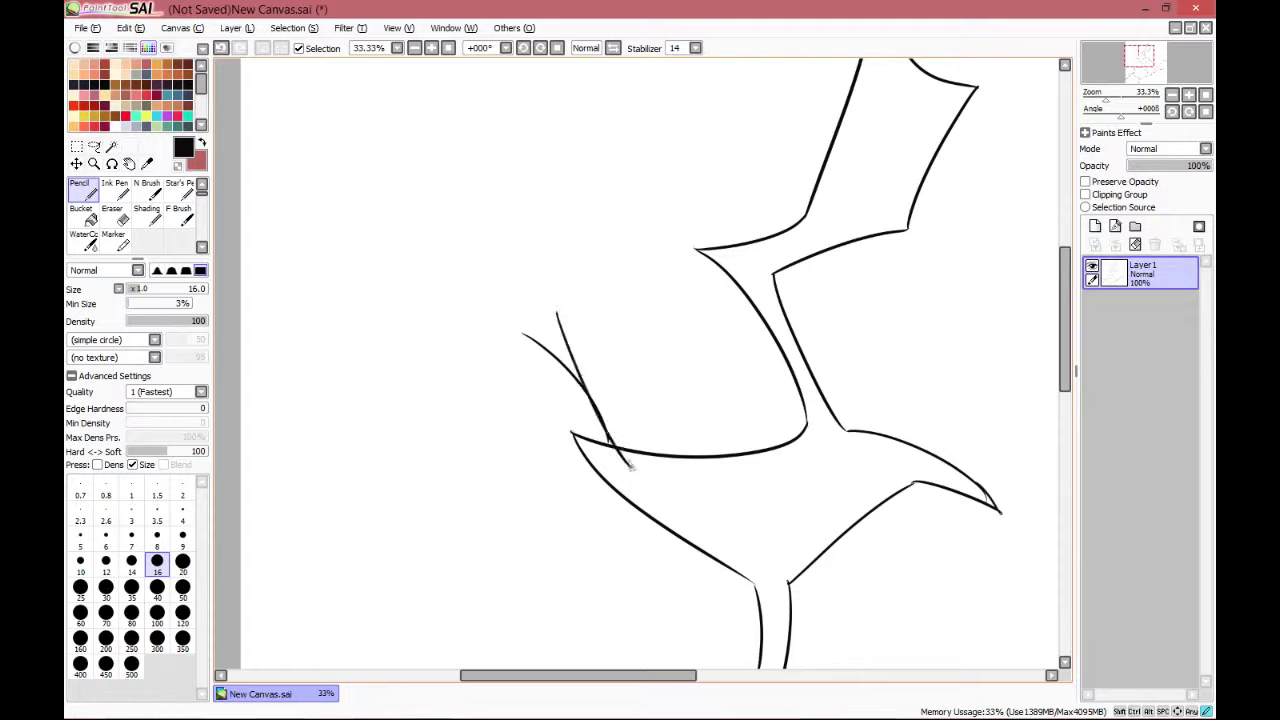
{"action": "left_click_drag", "start_coordinate": [623, 464], "coordinate": [691, 574]}
{"action": "left_click_drag", "start_coordinate": [630, 416], "coordinate": [523, 413]}
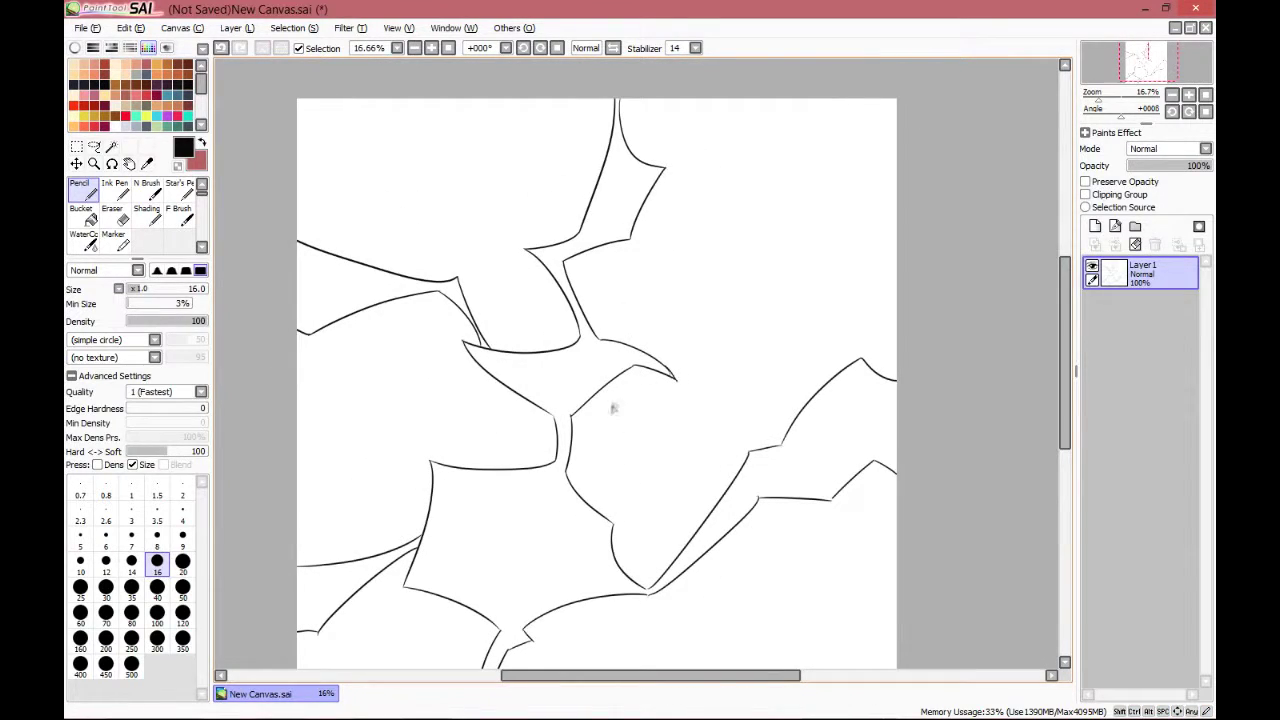
Replace the erased upper left branch and middle spikes with a new jagged branch descending from the canvas's top edge
{"action": "key", "text": "e"}
{"action": "left_click_drag", "start_coordinate": [314, 268], "coordinate": [313, 333]}
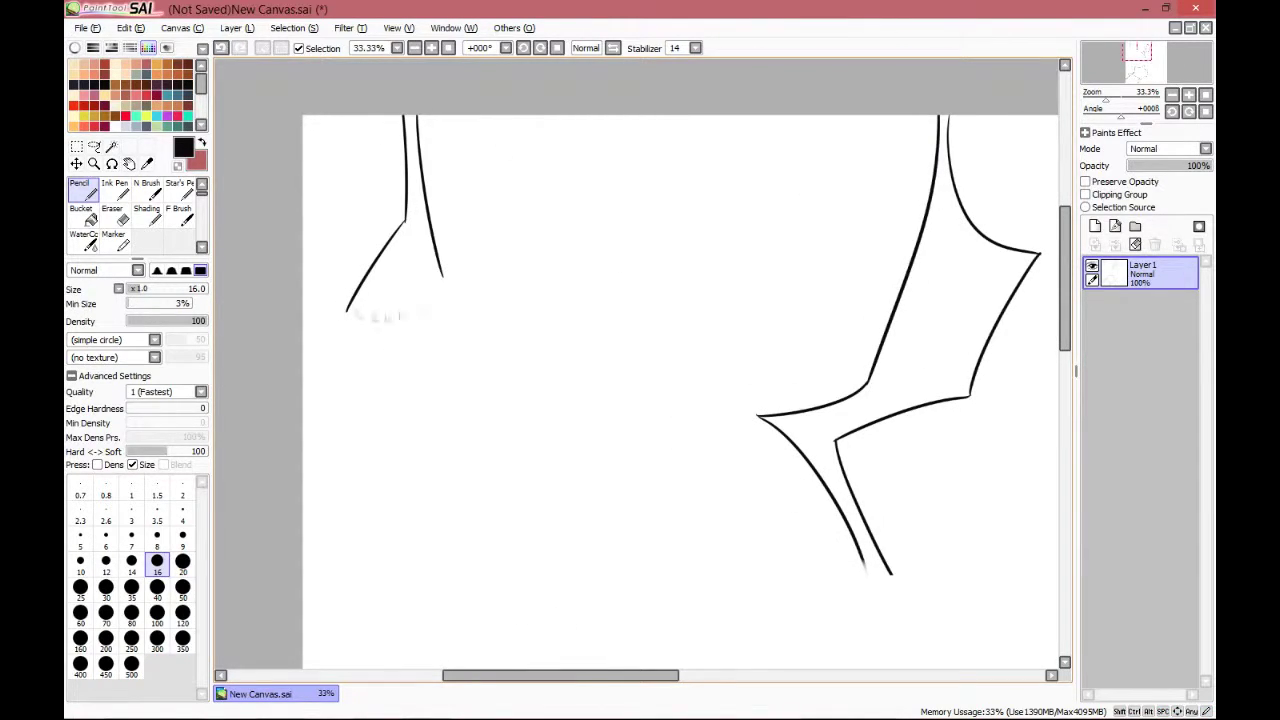
{"action": "left_click_drag", "start_coordinate": [348, 316], "coordinate": [480, 558]}
{"action": "scroll", "coordinate": [648, 490], "scroll_direction": "down", "scroll_amount": 3}
{"action": "left_click_drag", "start_coordinate": [660, 262], "coordinate": [556, 394]}
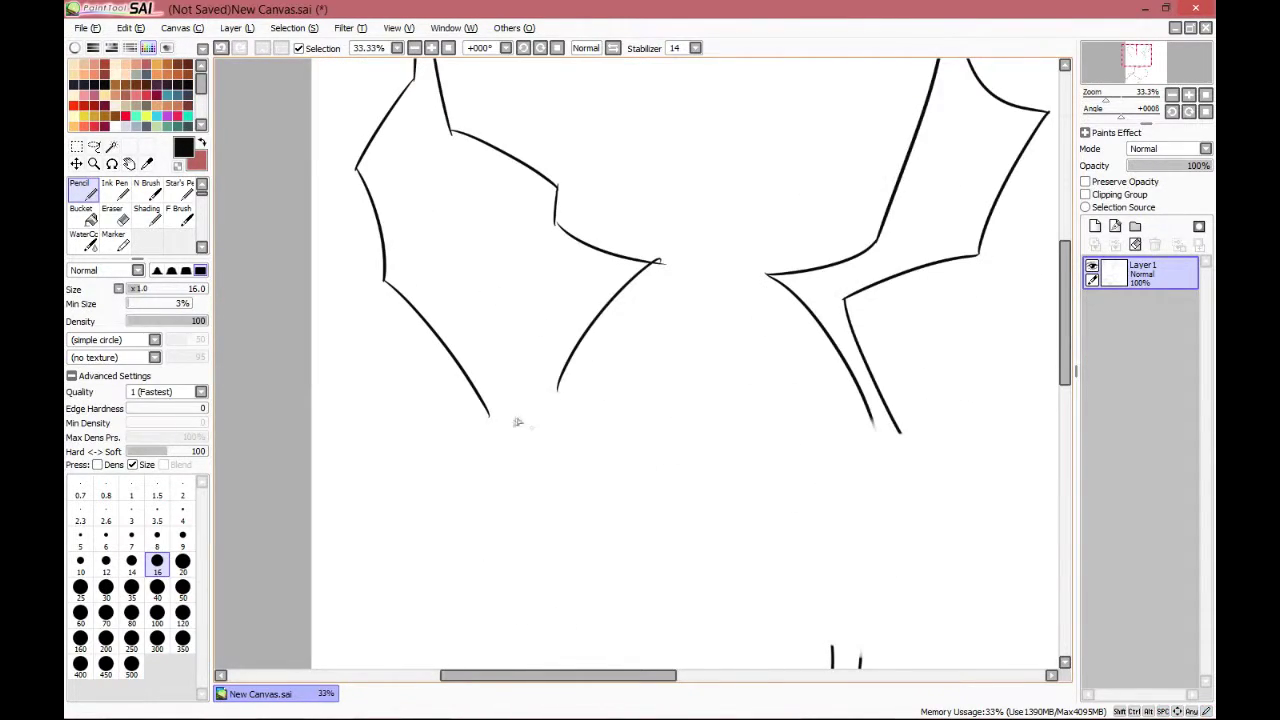
Connect the upper left branch to the central trunk with two long edges and a zigzag running down to the neck
{"action": "left_click_drag", "start_coordinate": [612, 448], "coordinate": [497, 346]}
{"action": "left_click_drag", "start_coordinate": [497, 346], "coordinate": [765, 363]}
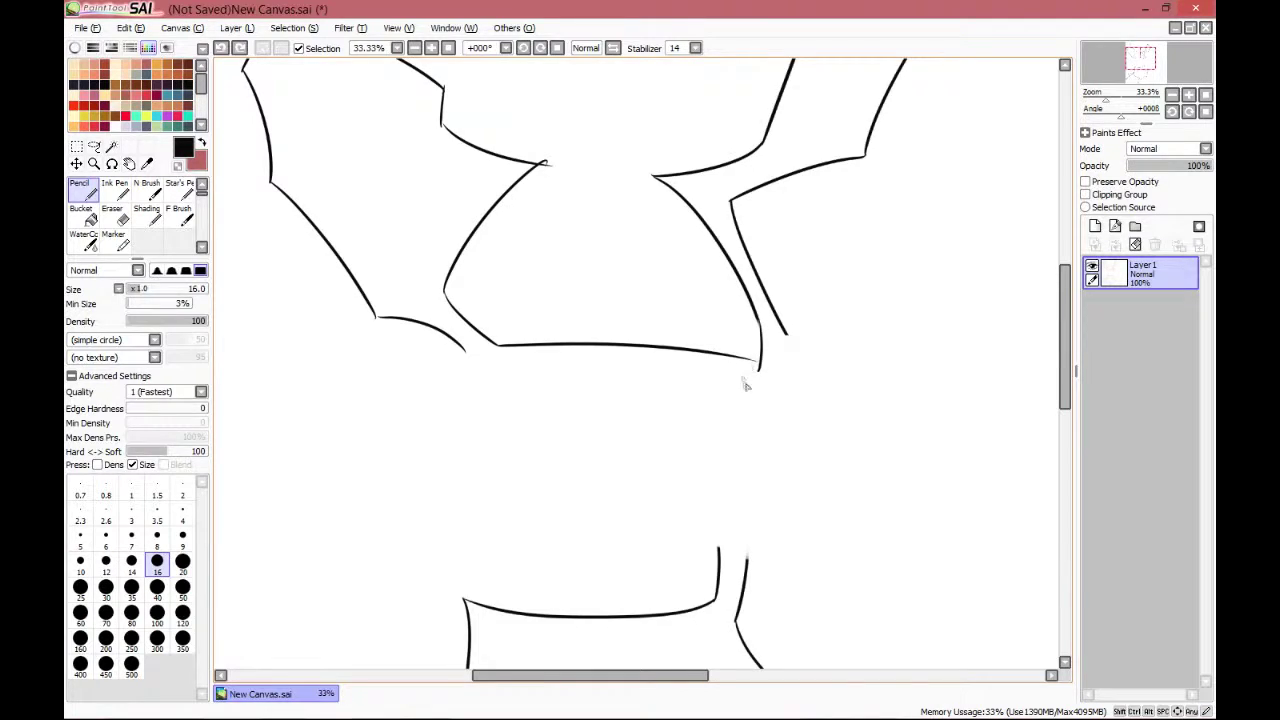
{"action": "scroll", "coordinate": [747, 385], "scroll_direction": "up", "scroll_amount": 3}
{"action": "left_click_drag", "start_coordinate": [716, 321], "coordinate": [806, 352]}
{"action": "scroll", "coordinate": [835, 376], "scroll_direction": "down", "scroll_amount": 3}
{"action": "left_click_drag", "start_coordinate": [608, 407], "coordinate": [539, 458]}
{"action": "left_click_drag", "start_coordinate": [454, 400], "coordinate": [474, 458]}
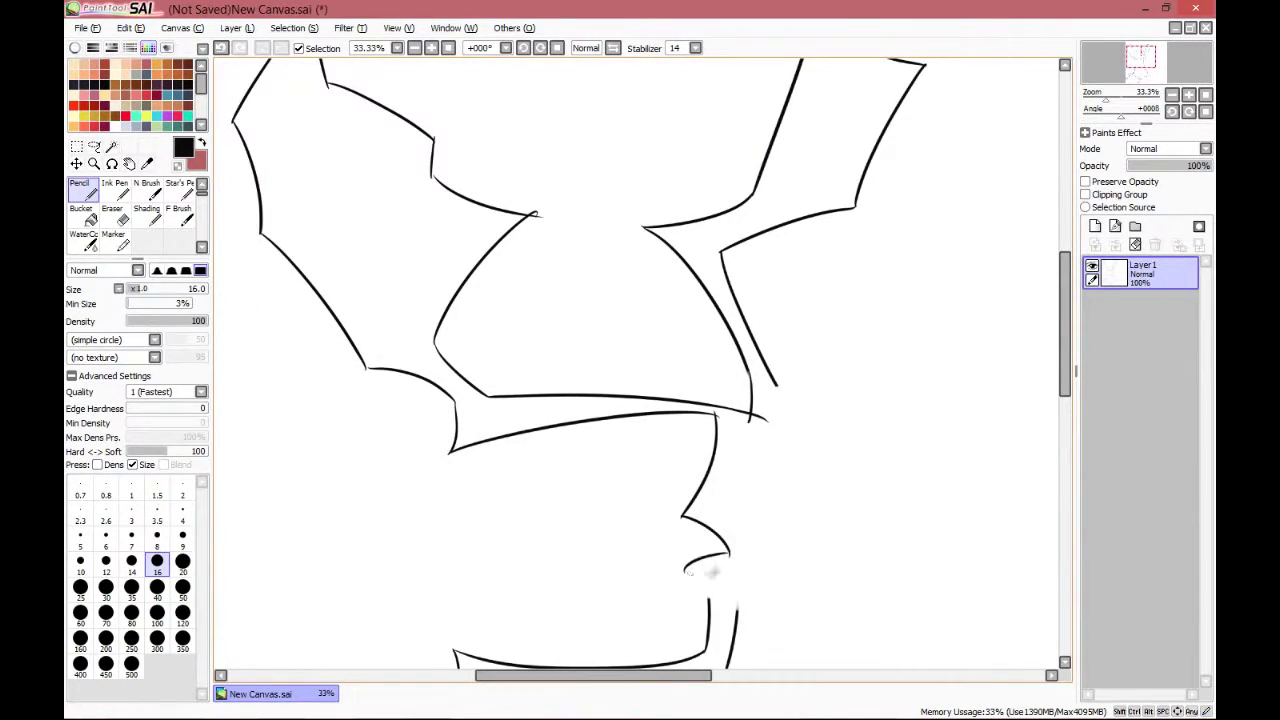
{"action": "left_click_drag", "start_coordinate": [762, 430], "coordinate": [736, 373]}
Trim the overshooting line at the trunk junction with a smaller Eraser and redraw the trunk's right edge below the bend
{"action": "left_click_drag", "start_coordinate": [750, 328], "coordinate": [733, 400]}
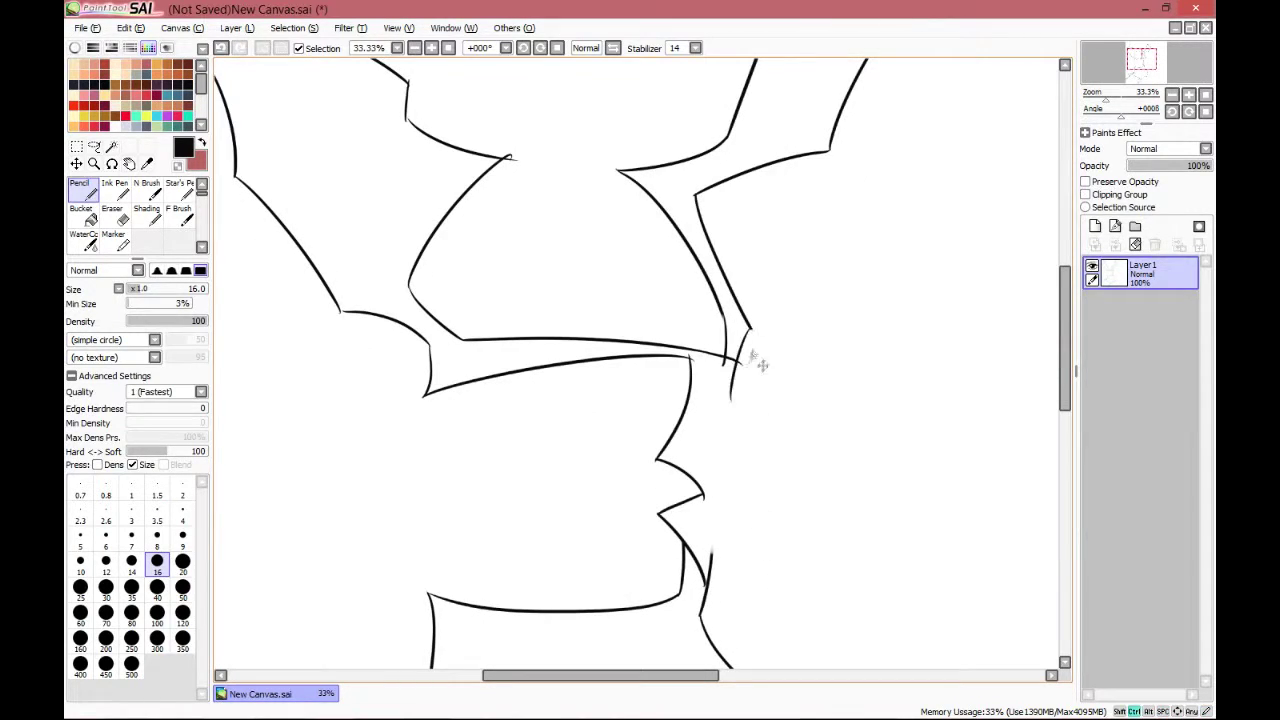
{"action": "key", "text": "ctrl+z"}
{"action": "key", "text": "e"}
{"action": "key", "text": "bracketleft"}
{"action": "key", "text": "bracketleft"}
{"action": "key", "text": "bracketleft"}
{"action": "key", "text": "bracketleft"}
{"action": "key", "text": "bracketleft"}
{"action": "key", "text": "bracketleft"}
{"action": "key", "text": "bracketleft"}
{"action": "key", "text": "bracketleft"}
{"action": "key", "text": "bracketleft"}
{"action": "left_click", "coordinate": [743, 365]}
{"action": "key", "text": "n"}
{"action": "left_click_drag", "start_coordinate": [750, 328], "coordinate": [736, 413]}
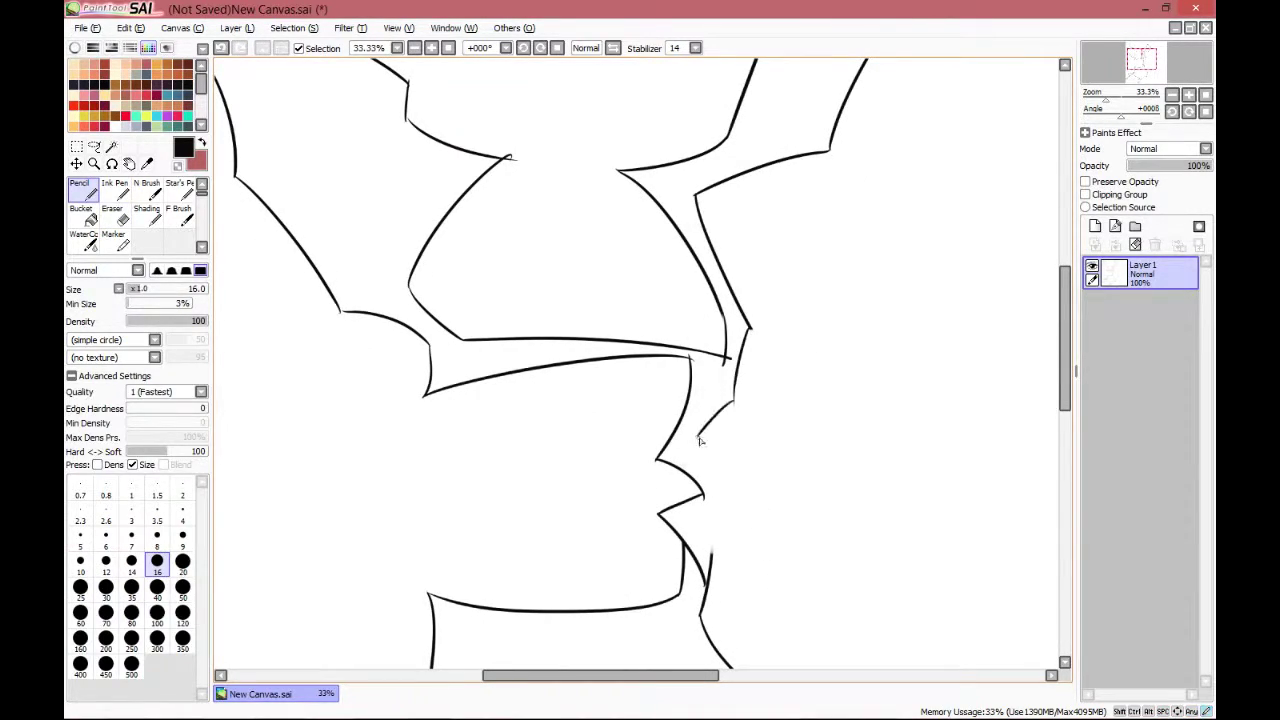
Continue the trunk's right edge in a zigzag down to the neck and clean up where the lines meet
{"action": "scroll", "coordinate": [704, 504], "scroll_direction": "up", "scroll_amount": 3}
{"action": "mouse_move", "coordinate": [770, 533]}
{"action": "left_mouse_down"}
{"action": "mouse_move", "coordinate": [660, 571]}
{"action": "mouse_move", "coordinate": [588, 363]}
{"action": "left_mouse_up"}
{"action": "left_click_drag", "start_coordinate": [550, 365], "coordinate": [640, 450]}
{"action": "key", "text": "e"}
{"action": "key", "text": "n"}
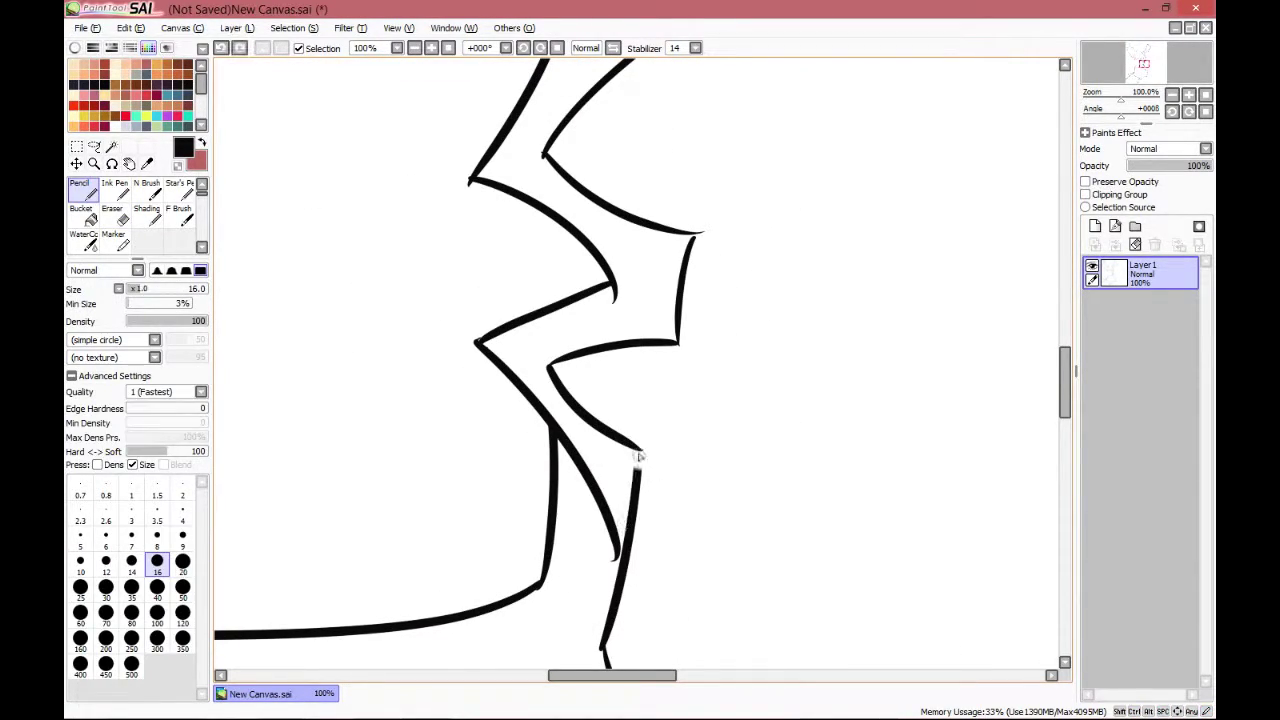
Outline a large spiked branch extending from the central zigzag toward the canvas's right edge
{"action": "scroll", "coordinate": [700, 440], "scroll_direction": "down", "scroll_amount": 4}
{"action": "mouse_move", "coordinate": [652, 355]}
{"action": "left_mouse_down"}
{"action": "mouse_move", "coordinate": [737, 480]}
{"action": "mouse_move", "coordinate": [631, 457]}
{"action": "left_mouse_up"}
{"action": "scroll", "coordinate": [631, 457], "scroll_direction": "up", "scroll_amount": 2}
{"action": "left_click_drag", "start_coordinate": [475, 367], "coordinate": [687, 225]}
{"action": "mouse_move", "coordinate": [484, 387]}
{"action": "left_mouse_down"}
{"action": "mouse_move", "coordinate": [676, 294]}
{"action": "mouse_move", "coordinate": [530, 421]}
{"action": "left_mouse_up"}
{"action": "left_click_drag", "start_coordinate": [491, 380], "coordinate": [465, 210]}
{"action": "key", "text": "ctrl+z"}
{"action": "scroll", "coordinate": [586, 231], "scroll_direction": "down", "scroll_amount": 2}
{"action": "left_click_drag", "start_coordinate": [588, 232], "coordinate": [557, 344]}
{"action": "left_click_drag", "start_coordinate": [494, 333], "coordinate": [731, 246]}
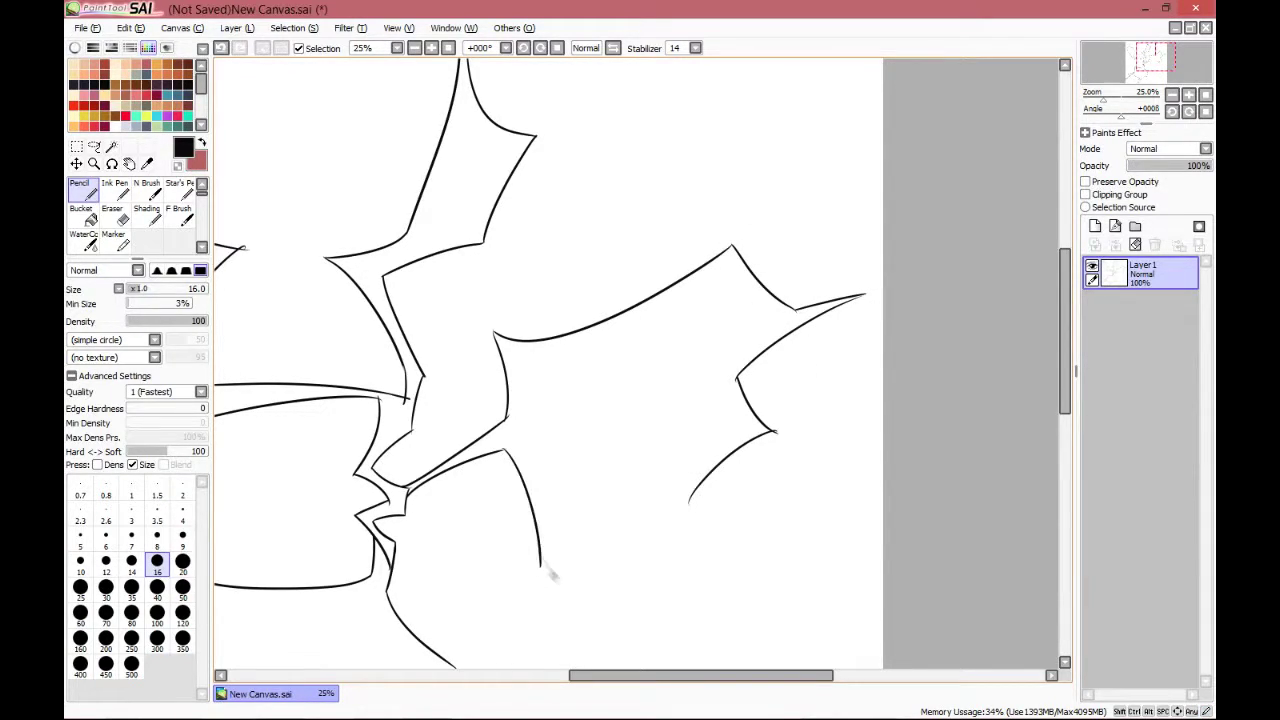
Draw the right branch's narrow downward spike and inner curve, and join the curve to the outer edge at a closed corner
{"action": "left_click_drag", "start_coordinate": [540, 566], "coordinate": [590, 603]}
{"action": "left_click_drag", "start_coordinate": [590, 605], "coordinate": [598, 469]}
{"action": "key", "text": "ctrl+z"}
{"action": "scroll", "coordinate": [598, 488], "scroll_direction": "up", "scroll_amount": 1}
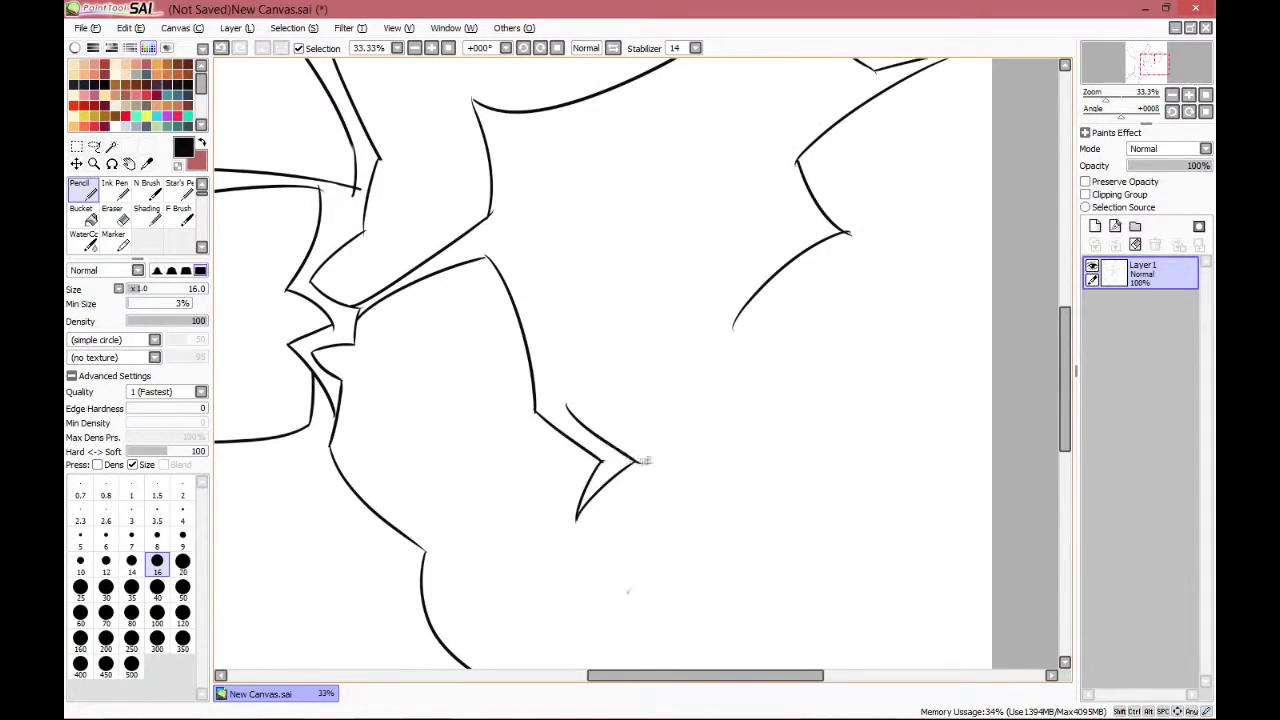
{"action": "key", "text": "ctrl+z"}
{"action": "scroll", "coordinate": [618, 455], "scroll_direction": "up", "scroll_amount": 2}
{"action": "left_click_drag", "start_coordinate": [512, 298], "coordinate": [852, 166]}
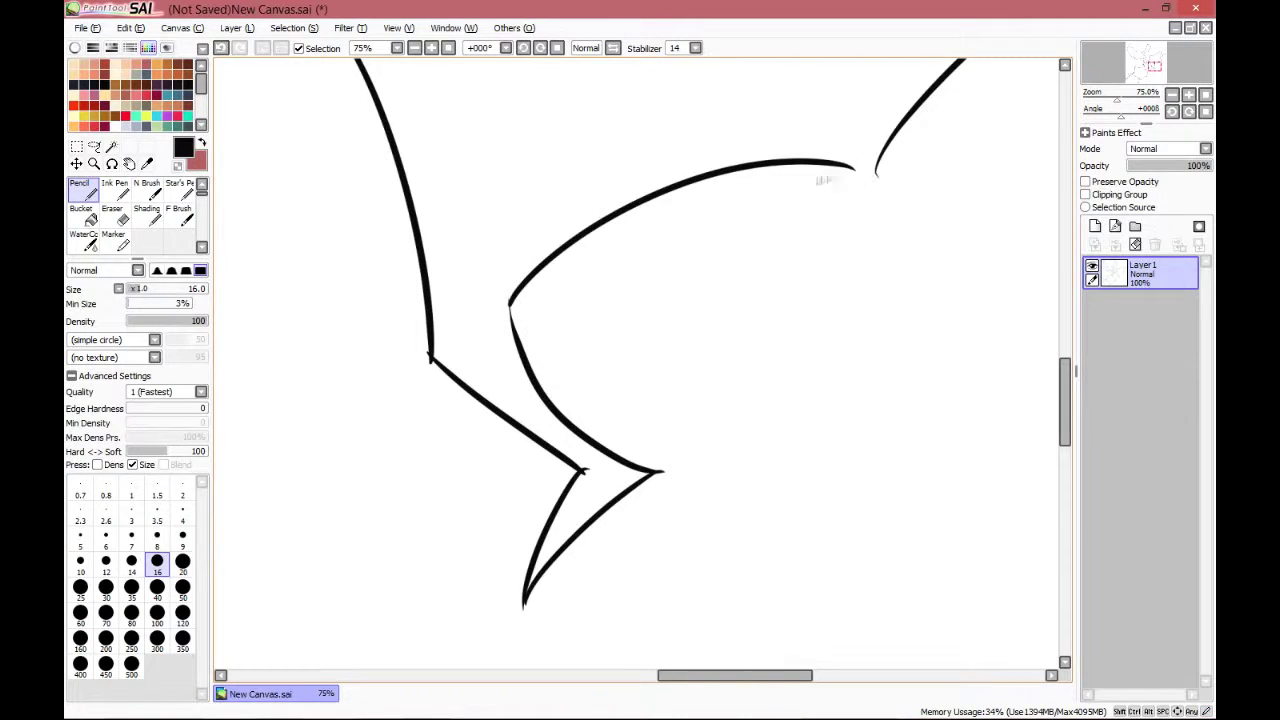
{"action": "scroll", "coordinate": [705, 298], "scroll_direction": "up", "scroll_amount": 3}
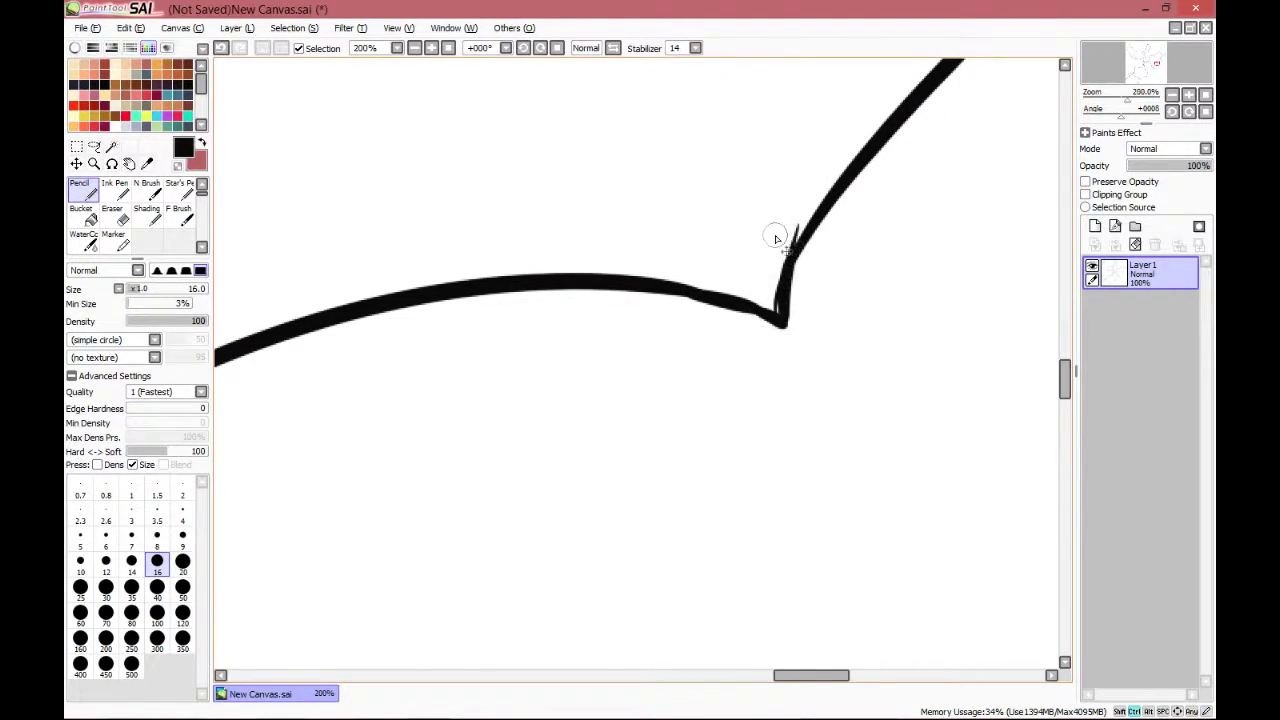
{"action": "scroll", "coordinate": [775, 237], "scroll_direction": "down", "scroll_amount": 6}
{"action": "key", "text": "g"}
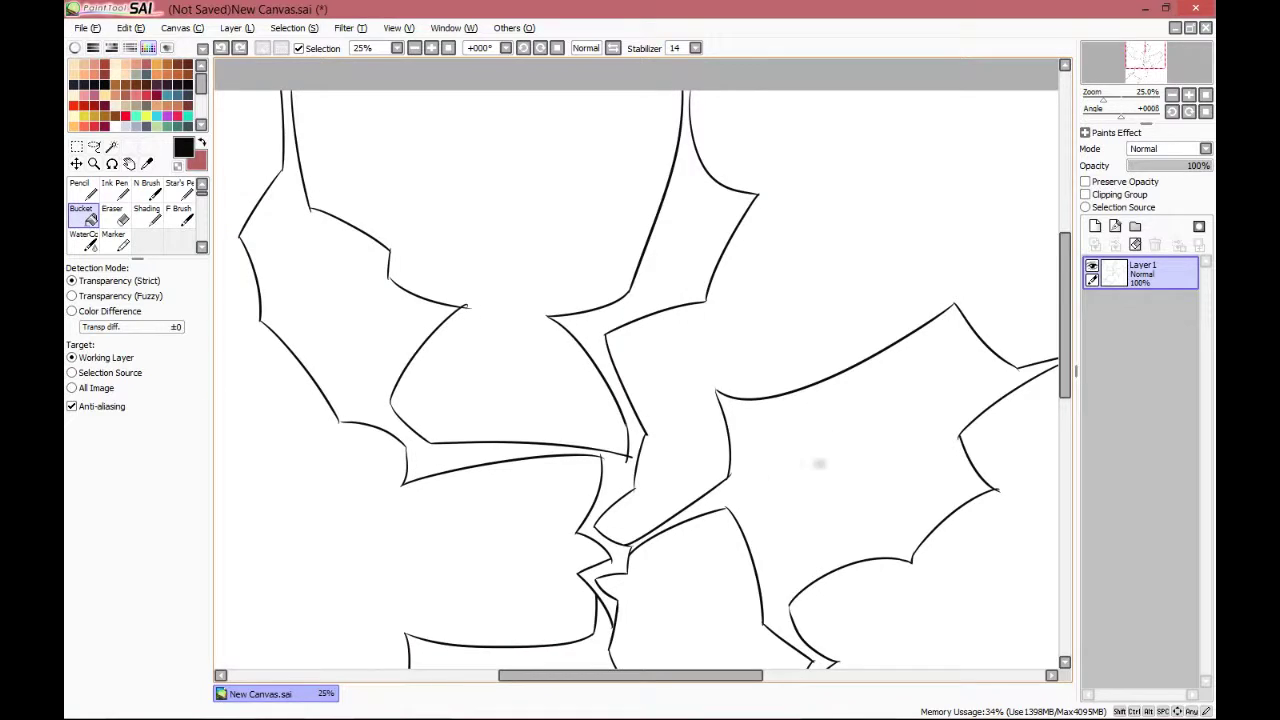
{"action": "key", "text": "n"}
{"action": "scroll", "coordinate": [342, 332], "scroll_direction": "up", "scroll_amount": 5}
{"action": "key", "text": "ctrl+z"}
Close the gaps at the upper left branch's corners with short Pencil strokes
{"action": "mouse_move", "coordinate": [348, 349]}
{"action": "left_mouse_down"}
{"action": "mouse_move", "coordinate": [502, 312]}
{"action": "mouse_move", "coordinate": [479, 301]}
{"action": "left_mouse_up"}
{"action": "mouse_move", "coordinate": [272, 62]}
{"action": "left_mouse_down"}
{"action": "mouse_move", "coordinate": [443, 220]}
{"action": "mouse_move", "coordinate": [560, 600]}
{"action": "left_mouse_up"}
{"action": "left_click_drag", "start_coordinate": [450, 100], "coordinate": [543, 526]}
{"action": "left_click_drag", "start_coordinate": [700, 110], "coordinate": [695, 500]}
{"action": "scroll", "coordinate": [695, 500], "scroll_direction": "down", "scroll_amount": 2}
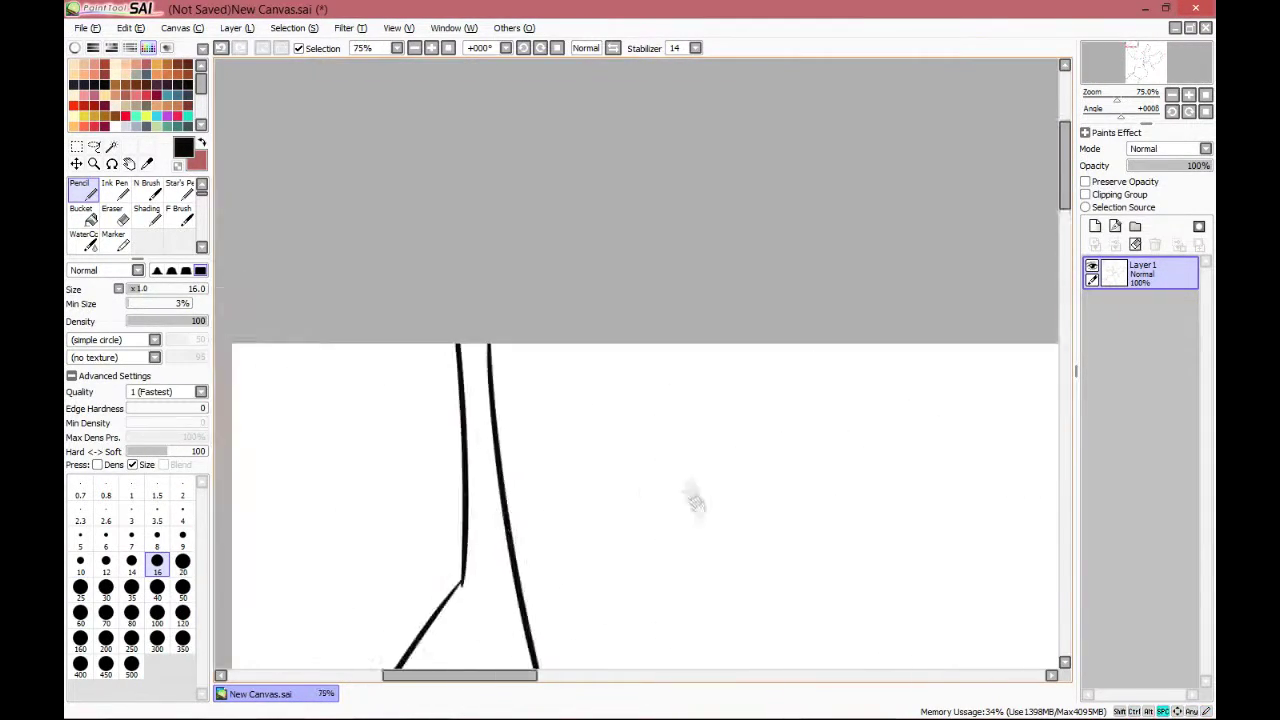
{"action": "scroll", "coordinate": [529, 294], "scroll_direction": "up", "scroll_amount": 3}
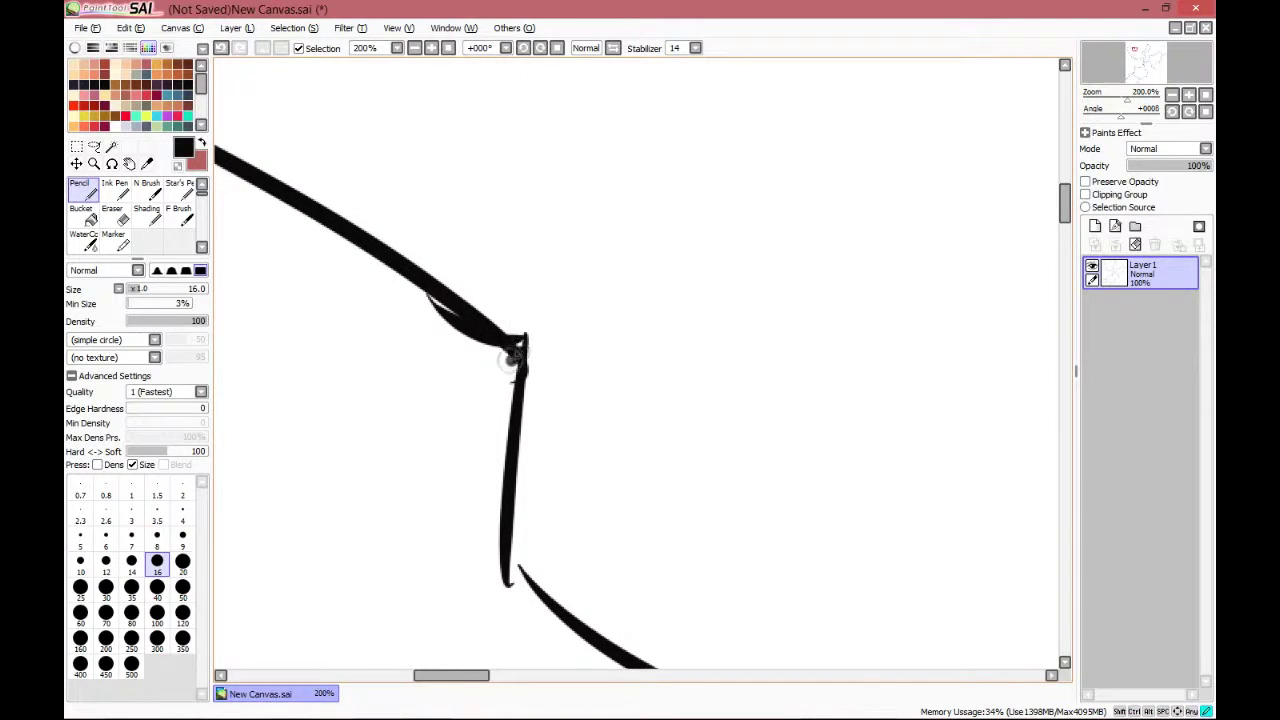
{"action": "left_click_drag", "start_coordinate": [458, 448], "coordinate": [515, 625]}
{"action": "key", "text": "ctrl+z"}
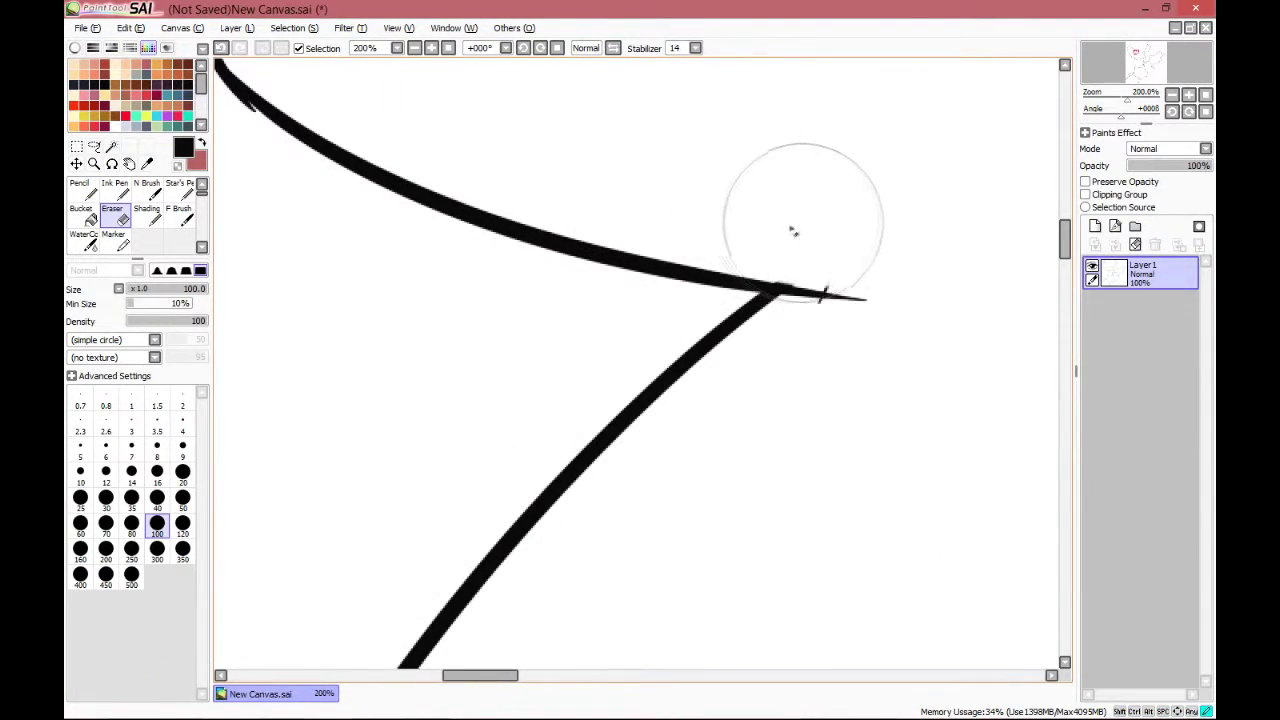
Undo the last erasure, set the Eraser size to 35 and trim the stray tip on the upper left branch's inner spike
{"action": "key", "text": "ctrl+z"}
{"action": "key", "text": "bracketleft"}
{"action": "key", "text": "bracketleft"}
{"action": "key", "text": "bracketleft"}
{"action": "key", "text": "bracketleft"}
{"action": "key", "text": "bracketleft"}
{"action": "key", "text": "bracketleft"}
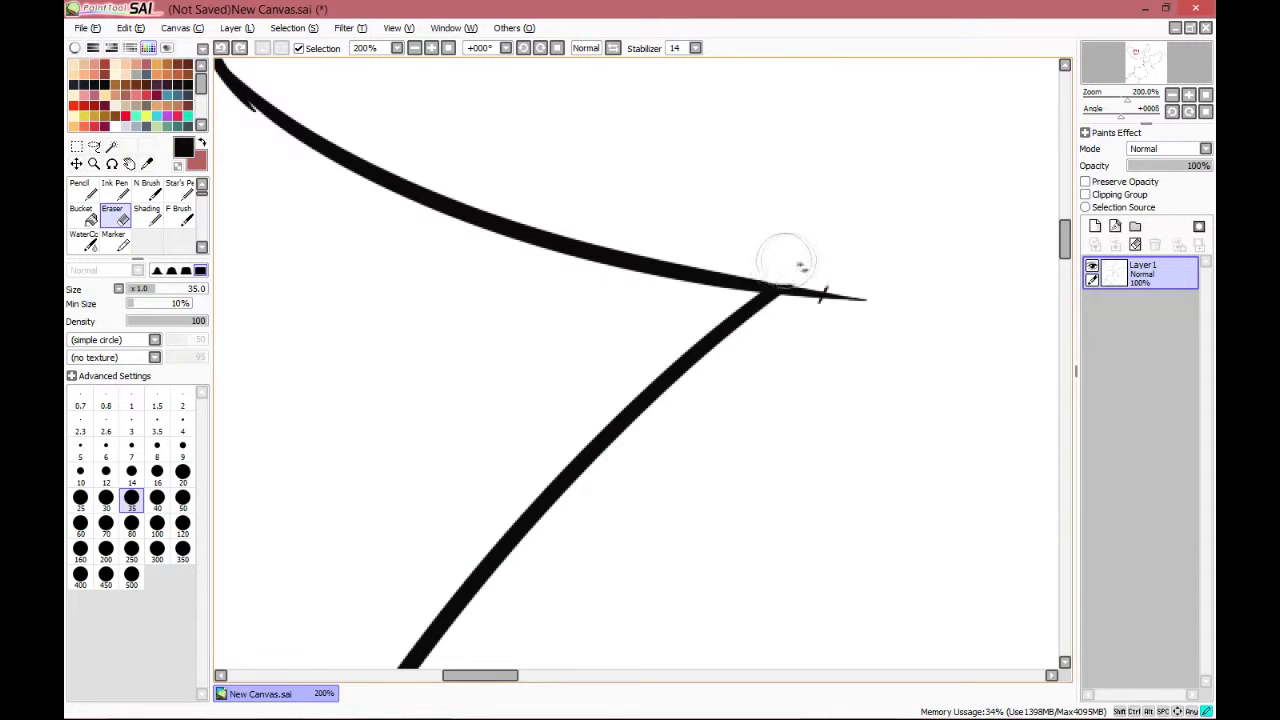
{"action": "scroll", "coordinate": [857, 304], "scroll_direction": "down", "scroll_amount": 2}
{"action": "left_click_drag", "start_coordinate": [766, 437], "coordinate": [520, 290]}
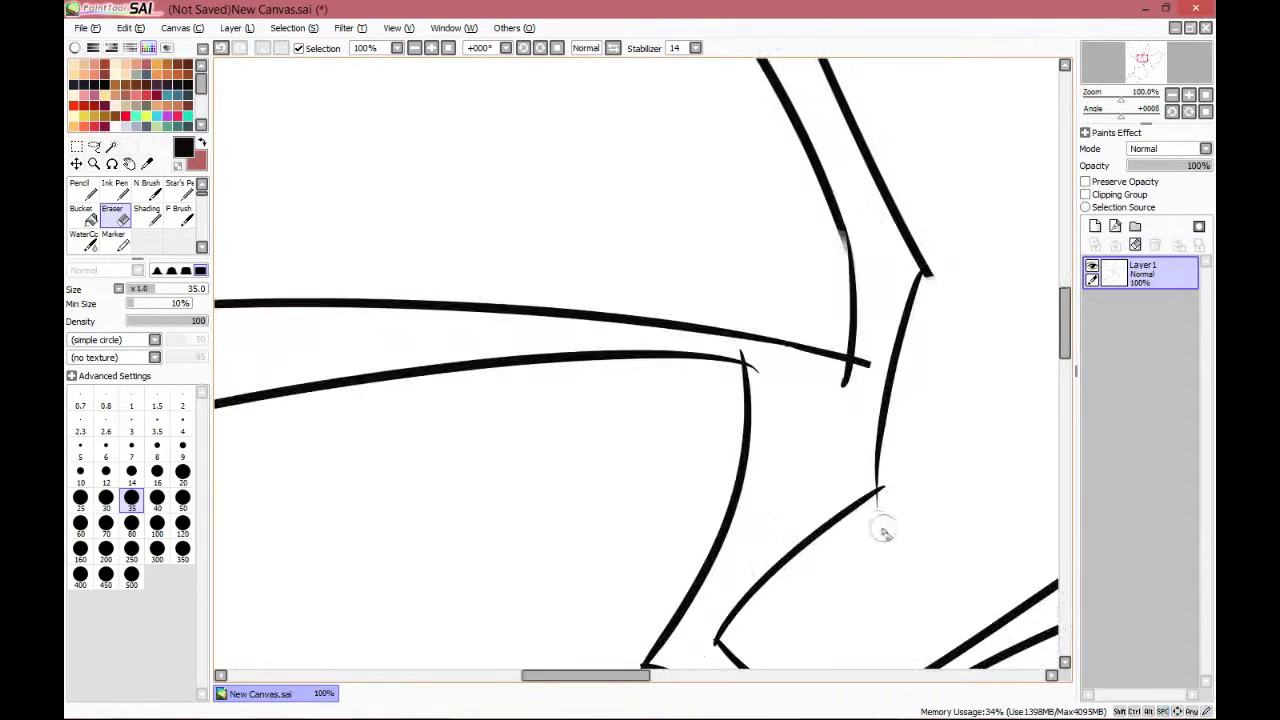
Erase the overshooting line ends at the corners of the trunk's right edge
{"action": "left_click_drag", "start_coordinate": [890, 489], "coordinate": [893, 490]}
{"action": "left_click_drag", "start_coordinate": [952, 275], "coordinate": [919, 390]}
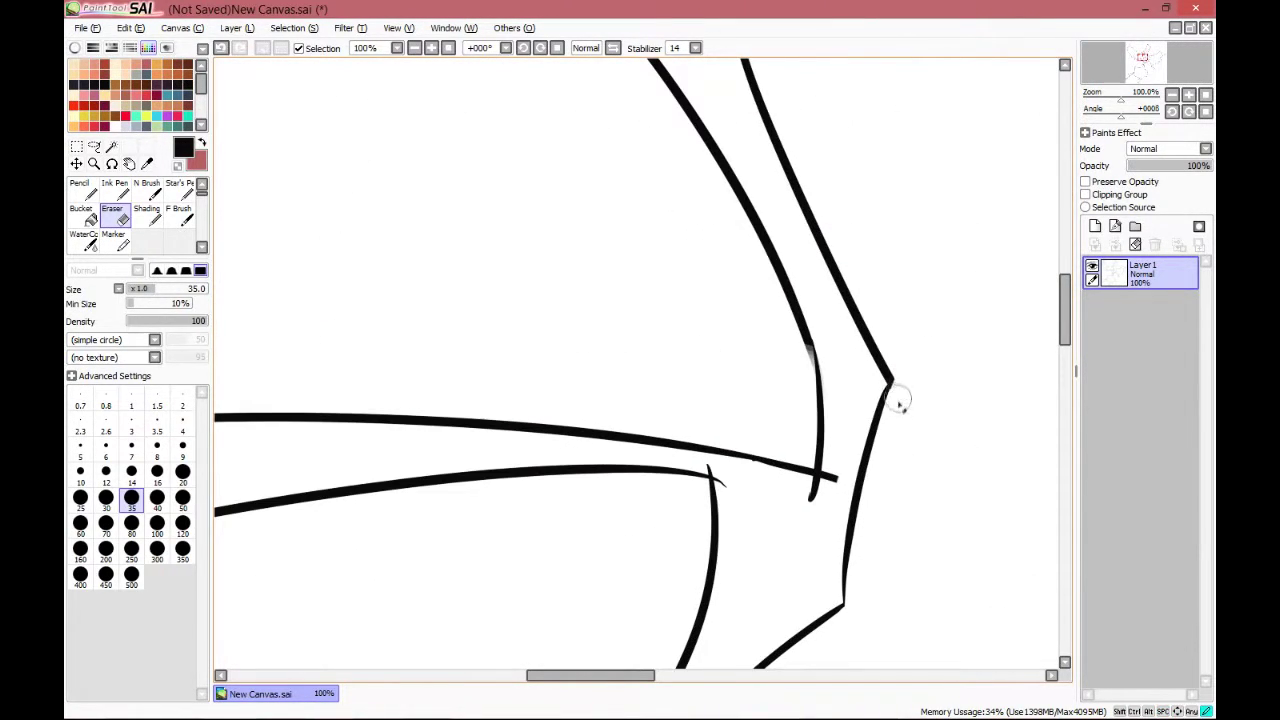
{"action": "left_click_drag", "start_coordinate": [897, 247], "coordinate": [870, 620]}
{"action": "mouse_move", "coordinate": [891, 291]}
{"action": "left_mouse_down"}
{"action": "mouse_move", "coordinate": [748, 557]}
{"action": "mouse_move", "coordinate": [568, 527]}
{"action": "left_mouse_up"}
Sharpen the upper trunk's right spike by filling its corner with the Pencil and erasing the excess
{"action": "scroll", "coordinate": [771, 375], "scroll_direction": "up", "scroll_amount": 3}
{"action": "key", "text": "n"}
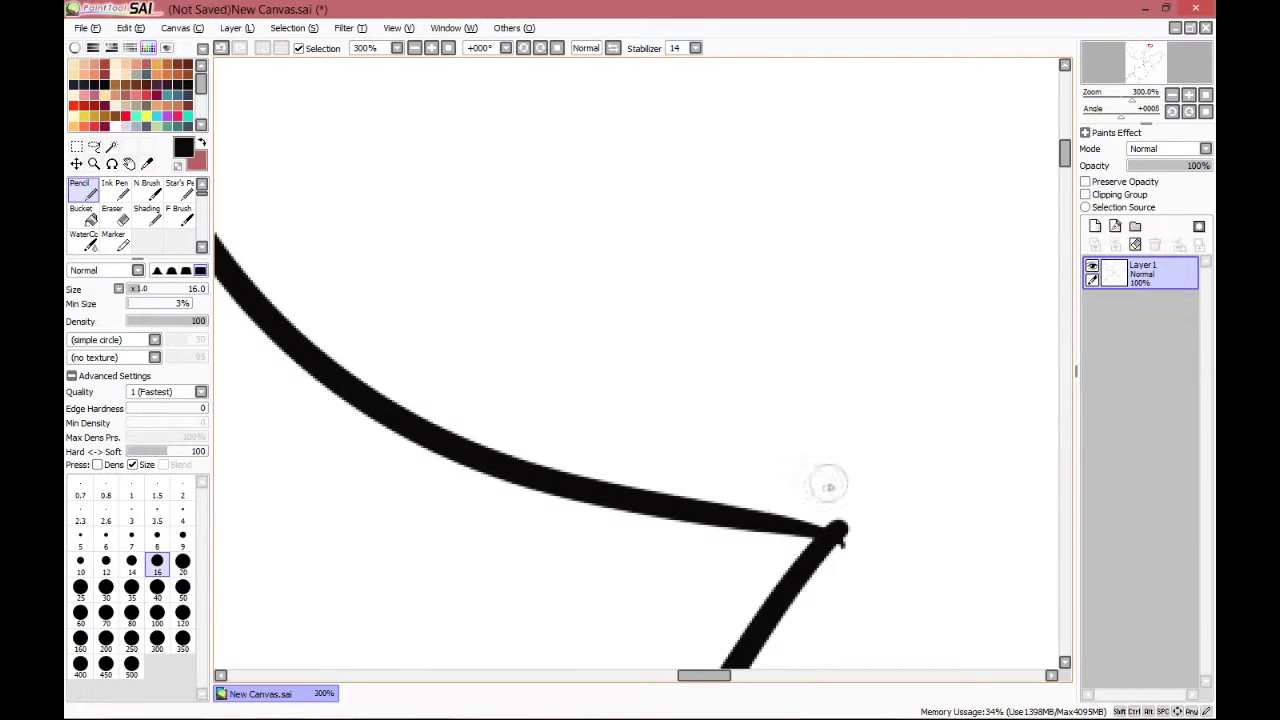
{"action": "left_click_drag", "start_coordinate": [838, 528], "coordinate": [668, 538]}
{"action": "key", "text": "e"}
{"action": "left_click_drag", "start_coordinate": [850, 600], "coordinate": [910, 110]}
{"action": "scroll", "coordinate": [748, 515], "scroll_direction": "down", "scroll_amount": 3}
Join the loose line ends at the remaining corners with short Pencil strokes, redoing the poor ones
{"action": "left_click_drag", "start_coordinate": [740, 610], "coordinate": [852, 425]}
{"action": "scroll", "coordinate": [852, 425], "scroll_direction": "up", "scroll_amount": 4}
{"action": "key", "text": "n"}
{"action": "left_click_drag", "start_coordinate": [1000, 440], "coordinate": [529, 463]}
{"action": "scroll", "coordinate": [529, 463], "scroll_direction": "down", "scroll_amount": 5}
{"action": "mouse_move", "coordinate": [871, 390]}
{"action": "left_mouse_down"}
{"action": "mouse_move", "coordinate": [683, 500]}
{"action": "mouse_move", "coordinate": [340, 534]}
{"action": "left_mouse_up"}
{"action": "scroll", "coordinate": [946, 366], "scroll_direction": "up", "scroll_amount": 4}
{"action": "left_click_drag", "start_coordinate": [946, 366], "coordinate": [667, 403]}
{"action": "key", "text": "ctrl+z"}
{"action": "left_click_drag", "start_coordinate": [497, 478], "coordinate": [708, 366]}
{"action": "key", "text": "ctrl+z"}
{"action": "left_click_drag", "start_coordinate": [494, 414], "coordinate": [1050, 280]}
{"action": "left_click_drag", "start_coordinate": [677, 357], "coordinate": [710, 352]}
Erase the stray line ends around the right branch's outermost spike to leave a clean point
{"action": "scroll", "coordinate": [631, 540], "scroll_direction": "down", "scroll_amount": 3}
{"action": "left_click_drag", "start_coordinate": [600, 630], "coordinate": [629, 386]}
{"action": "left_click_drag", "start_coordinate": [720, 440], "coordinate": [612, 395]}
{"action": "scroll", "coordinate": [612, 390], "scroll_direction": "up", "scroll_amount": 4}
{"action": "key", "text": "e"}
{"action": "left_click_drag", "start_coordinate": [624, 350], "coordinate": [560, 315]}
{"action": "left_click_drag", "start_coordinate": [500, 415], "coordinate": [607, 360]}
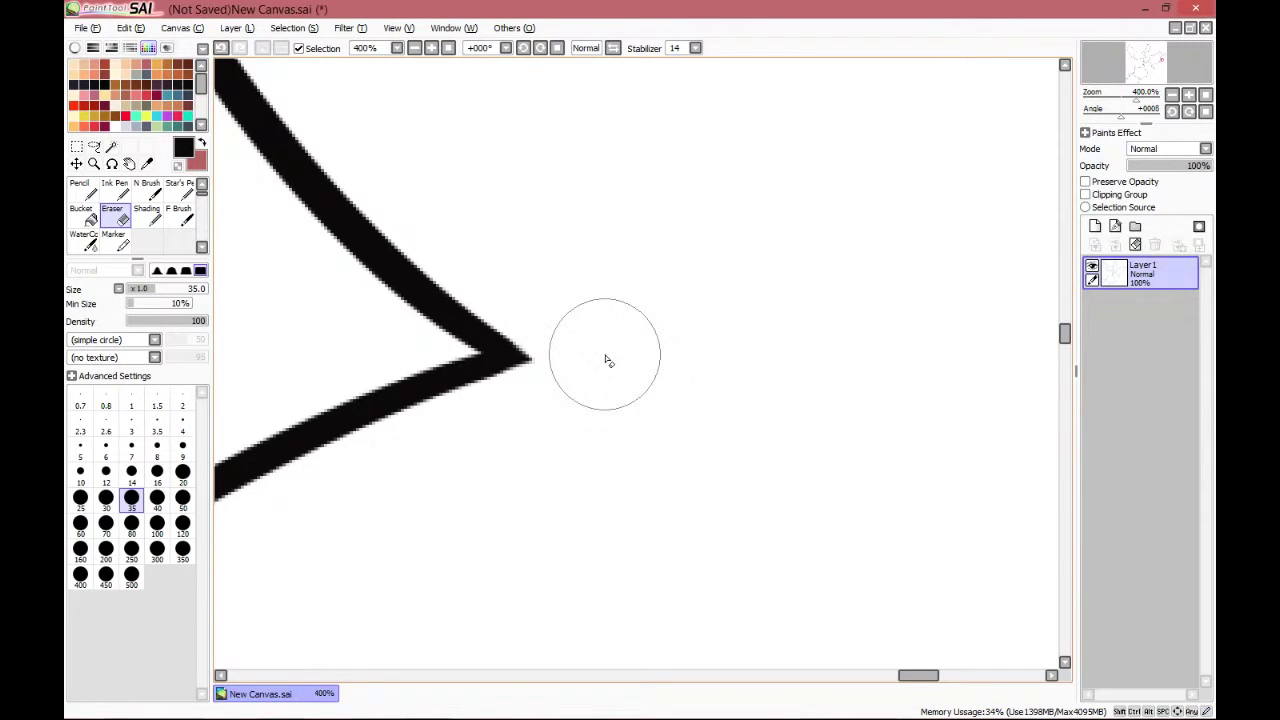
{"action": "left_click_drag", "start_coordinate": [400, 430], "coordinate": [718, 220]}
Clean up the right branch's remaining corners with the size 35 Eraser, working down to its lower spike
{"action": "scroll", "coordinate": [700, 240], "scroll_direction": "down", "scroll_amount": 4}
{"action": "left_click_drag", "start_coordinate": [506, 403], "coordinate": [680, 351]}
{"action": "scroll", "coordinate": [376, 492], "scroll_direction": "up", "scroll_amount": 4}
{"action": "left_click_drag", "start_coordinate": [376, 520], "coordinate": [390, 525]}
{"action": "left_click_drag", "start_coordinate": [863, 473], "coordinate": [523, 491]}
{"action": "left_click_drag", "start_coordinate": [860, 630], "coordinate": [657, 280]}
{"action": "scroll", "coordinate": [657, 290], "scroll_direction": "down", "scroll_amount": 3}
{"action": "left_click_drag", "start_coordinate": [484, 528], "coordinate": [651, 371]}
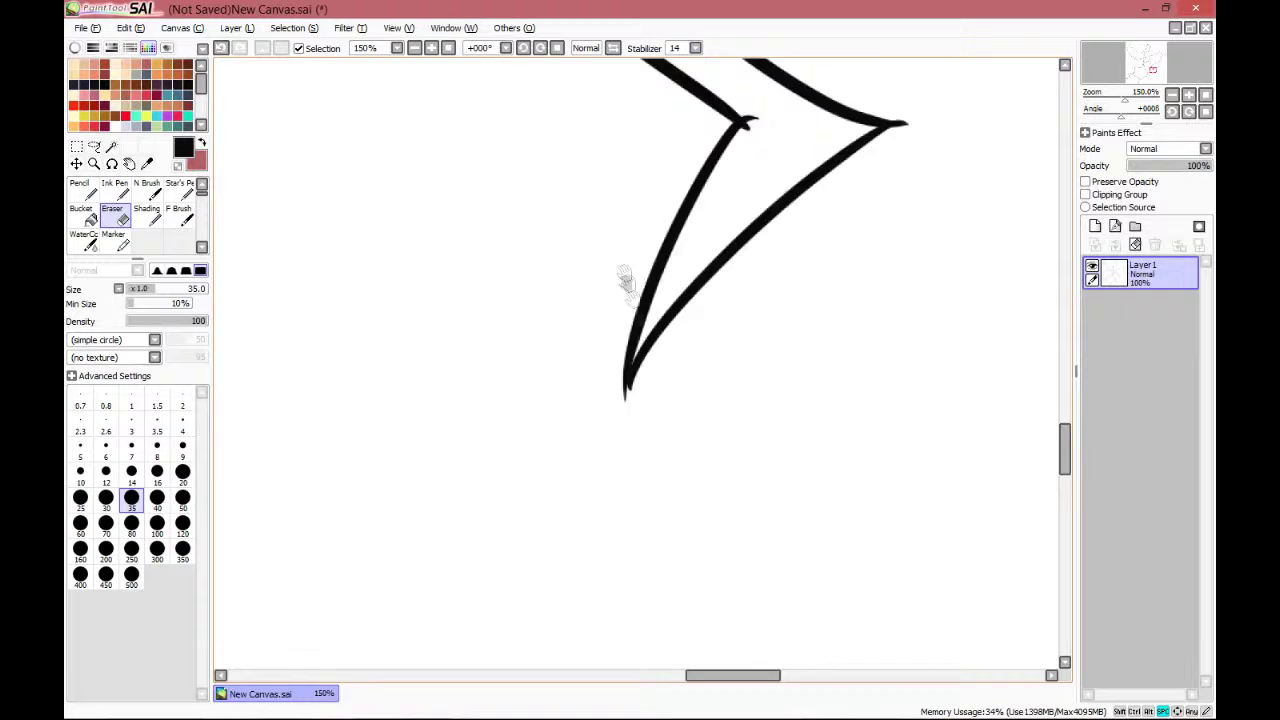
Touch up the line joints of the lower left branch with the Pencil, from the body out to the canvas's left edge
{"action": "scroll", "coordinate": [640, 360], "scroll_direction": "down", "scroll_amount": 2}
{"action": "left_click_drag", "start_coordinate": [430, 130], "coordinate": [600, 521]}
{"action": "scroll", "coordinate": [598, 520], "scroll_direction": "up", "scroll_amount": 4}
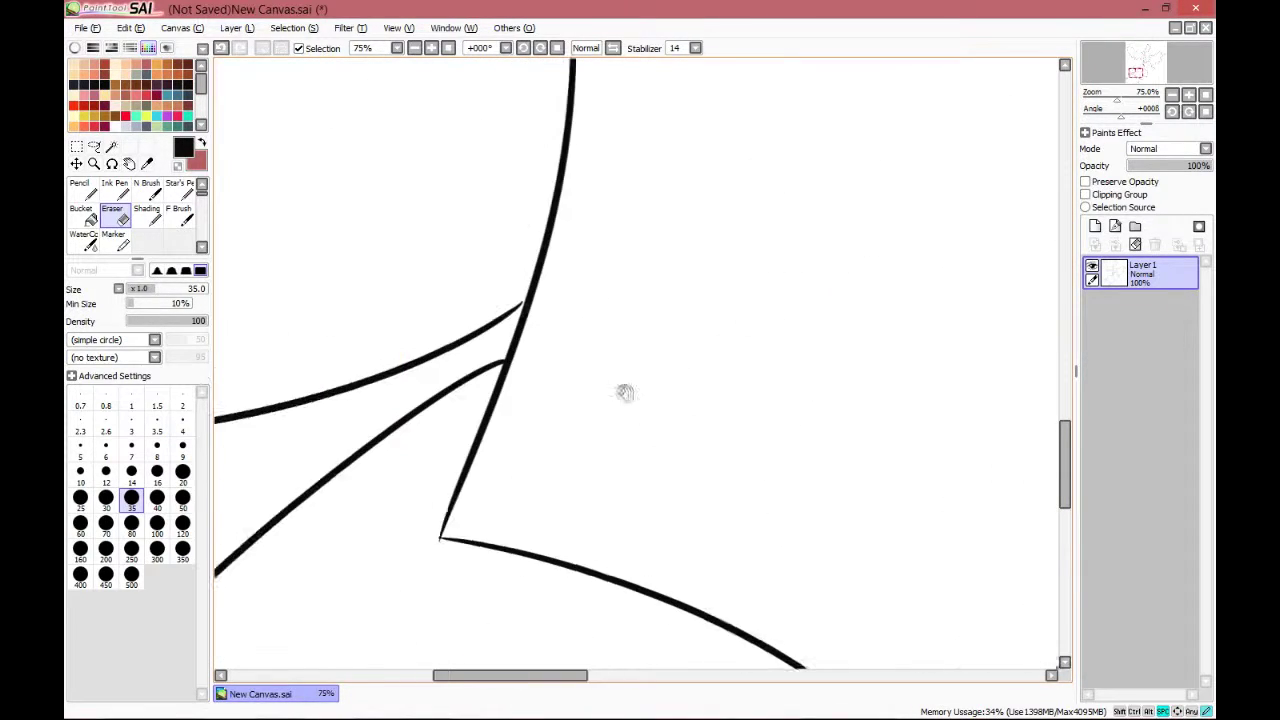
{"action": "key", "text": "n"}
{"action": "left_click_drag", "start_coordinate": [566, 548], "coordinate": [805, 237]}
{"action": "left_click_drag", "start_coordinate": [500, 420], "coordinate": [843, 317]}
{"action": "scroll", "coordinate": [837, 351], "scroll_direction": "down", "scroll_amount": 3}
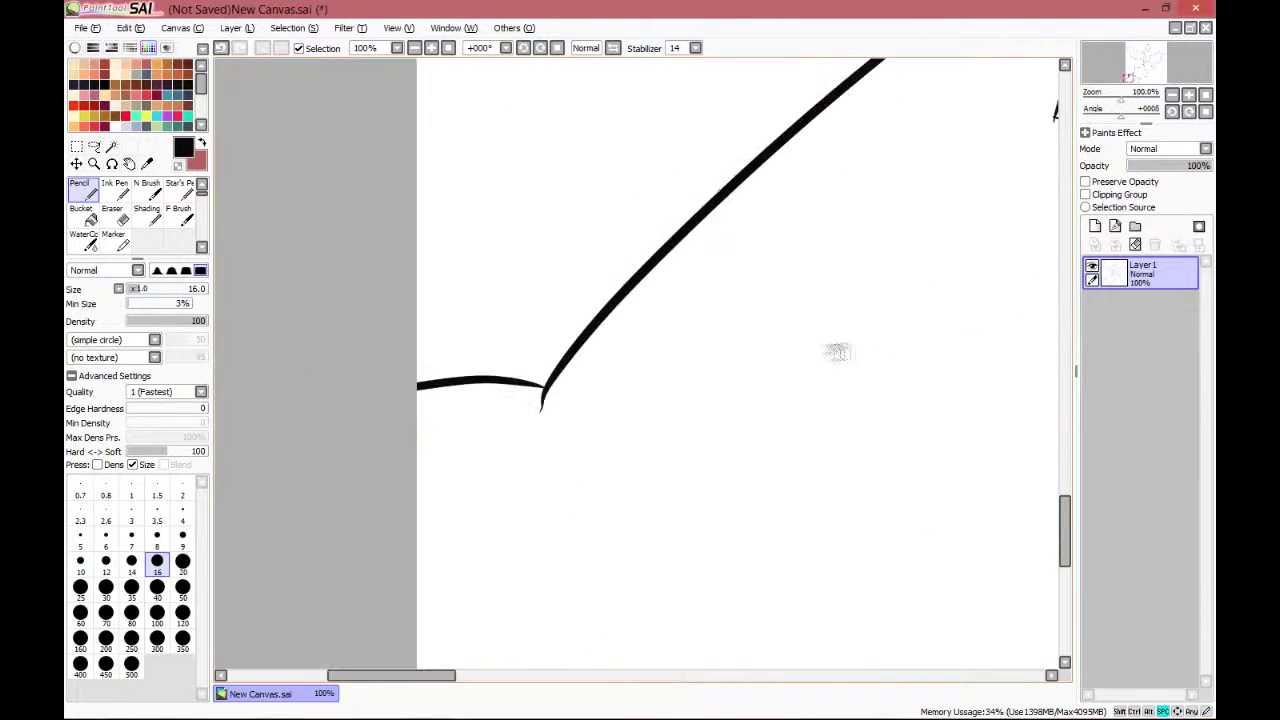
Erase the stray line tail at the lower left branch's corner near the canvas's left edge
{"action": "left_click_drag", "start_coordinate": [501, 426], "coordinate": [583, 345]}
{"action": "scroll", "coordinate": [583, 345], "scroll_direction": "up", "scroll_amount": 4}
{"action": "key", "text": "e"}
{"action": "scroll", "coordinate": [600, 320], "scroll_direction": "down", "scroll_amount": 5}
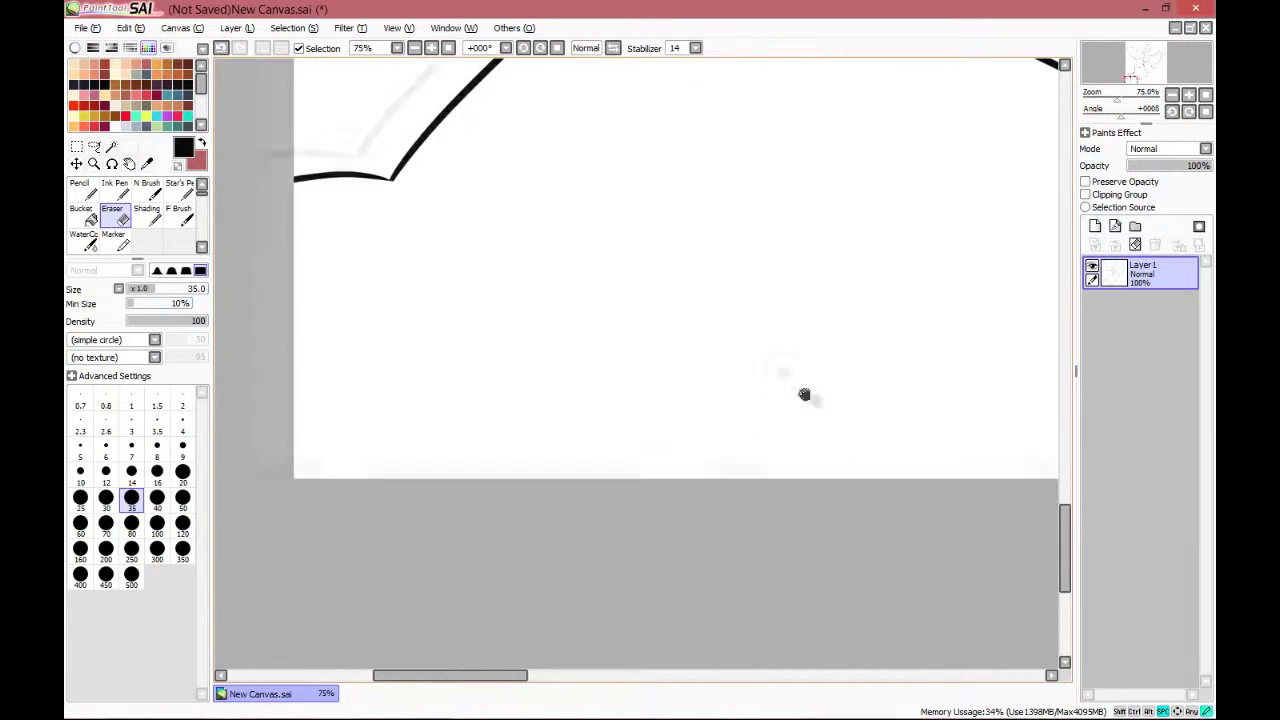
{"action": "scroll", "coordinate": [670, 410], "scroll_direction": "up", "scroll_amount": 4}
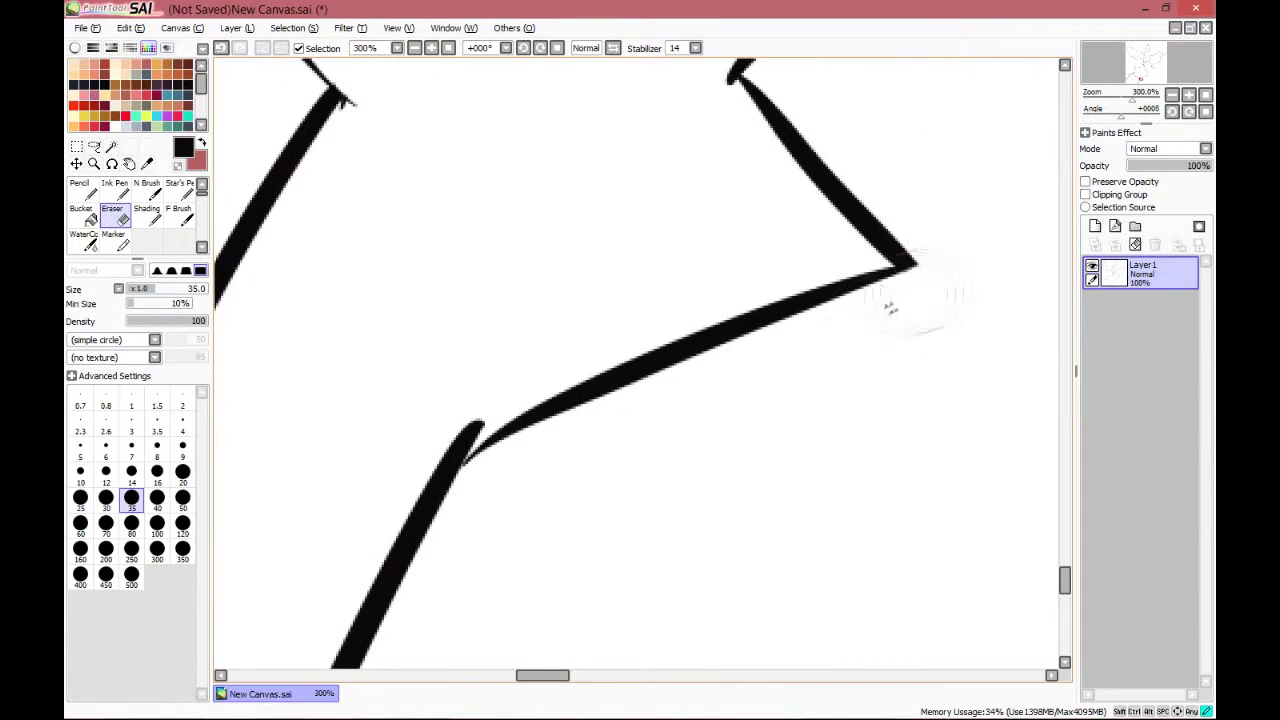
Join the line ends at the bottom branch's small side spike with short Pencil strokes
{"action": "key", "text": "n"}
{"action": "left_click_drag", "start_coordinate": [468, 460], "coordinate": [598, 382]}
{"action": "left_click_drag", "start_coordinate": [760, 150], "coordinate": [582, 546]}
{"action": "left_click_drag", "start_coordinate": [960, 240], "coordinate": [300, 480]}
{"action": "left_click_drag", "start_coordinate": [960, 285], "coordinate": [786, 289]}
{"action": "scroll", "coordinate": [697, 371], "scroll_direction": "down", "scroll_amount": 5}
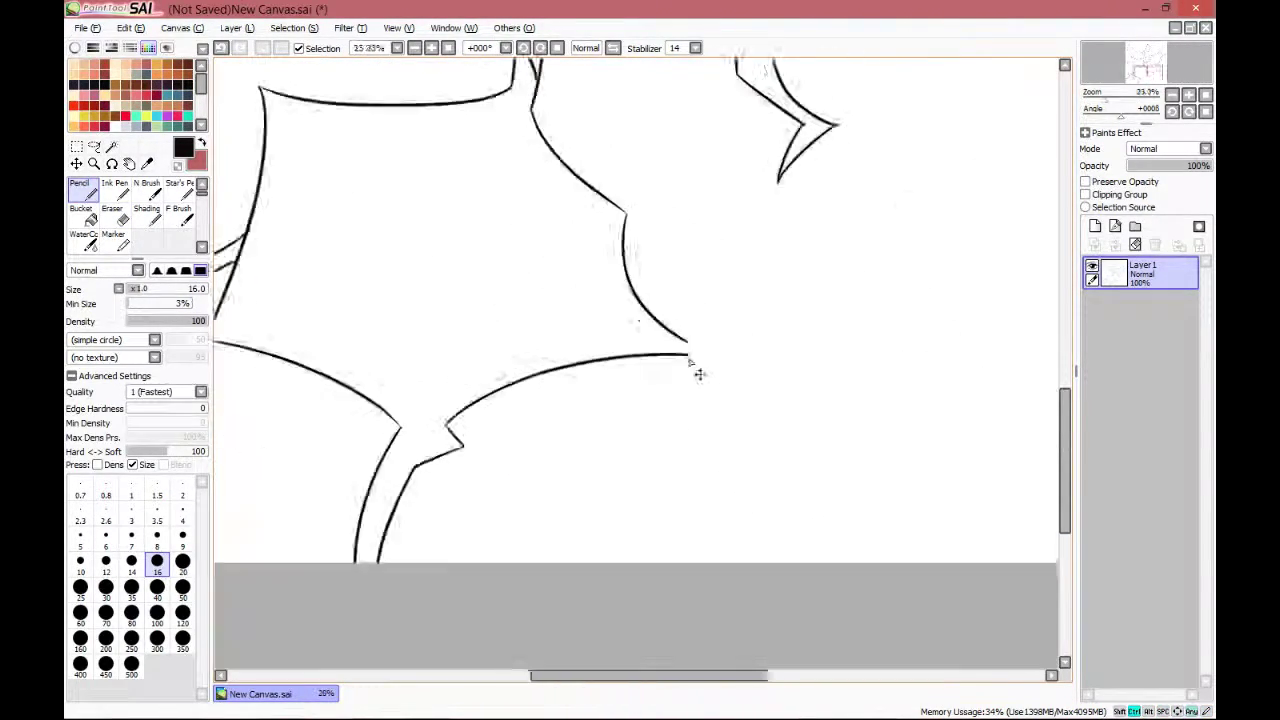
Close the lower body's open right end with a jagged spike that has an upward point and a downward zigzag tail
{"action": "scroll", "coordinate": [697, 371], "scroll_direction": "up", "scroll_amount": 3}
{"action": "left_click_drag", "start_coordinate": [724, 440], "coordinate": [725, 462]}
{"action": "left_click_drag", "start_coordinate": [650, 486], "coordinate": [760, 530]}
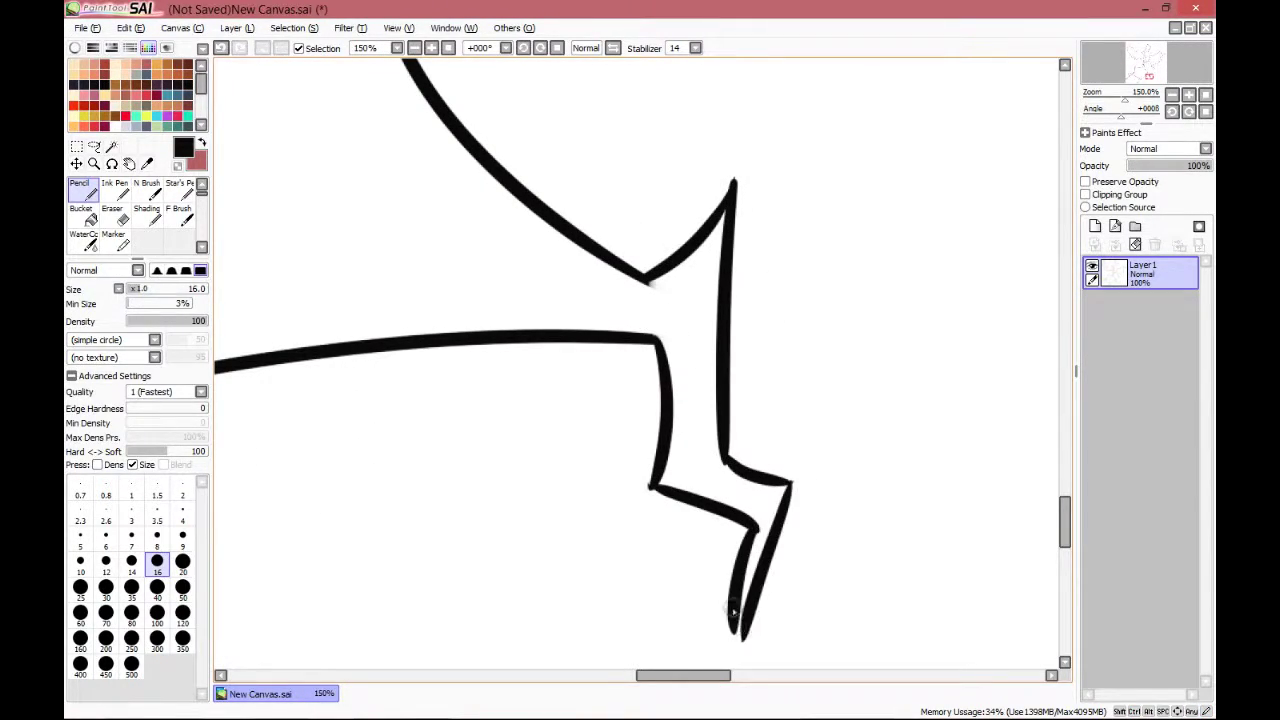
{"action": "left_click_drag", "start_coordinate": [734, 612], "coordinate": [727, 508]}
{"action": "scroll", "coordinate": [735, 318], "scroll_direction": "down", "scroll_amount": 3}
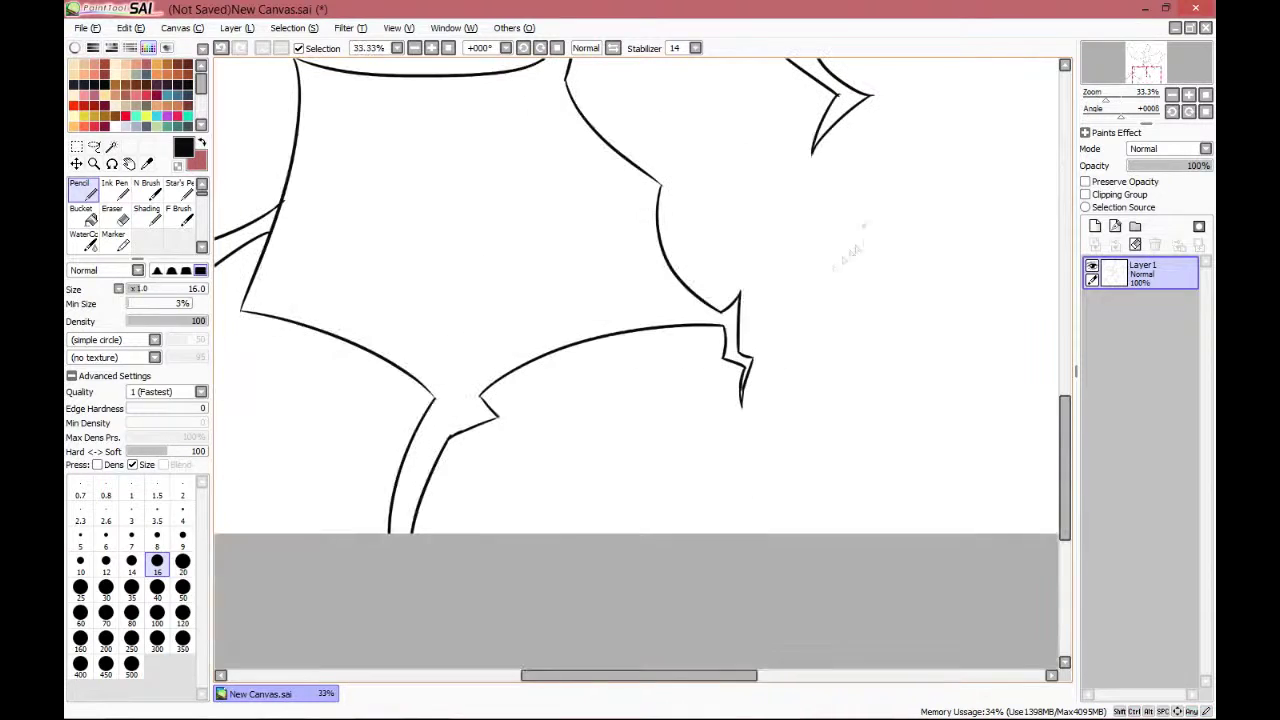
{"action": "key", "text": "e"}
{"action": "scroll", "coordinate": [840, 240], "scroll_direction": "down", "scroll_amount": 2}
{"action": "left_click_drag", "start_coordinate": [782, 264], "coordinate": [800, 304]}
{"action": "key", "text": "g"}
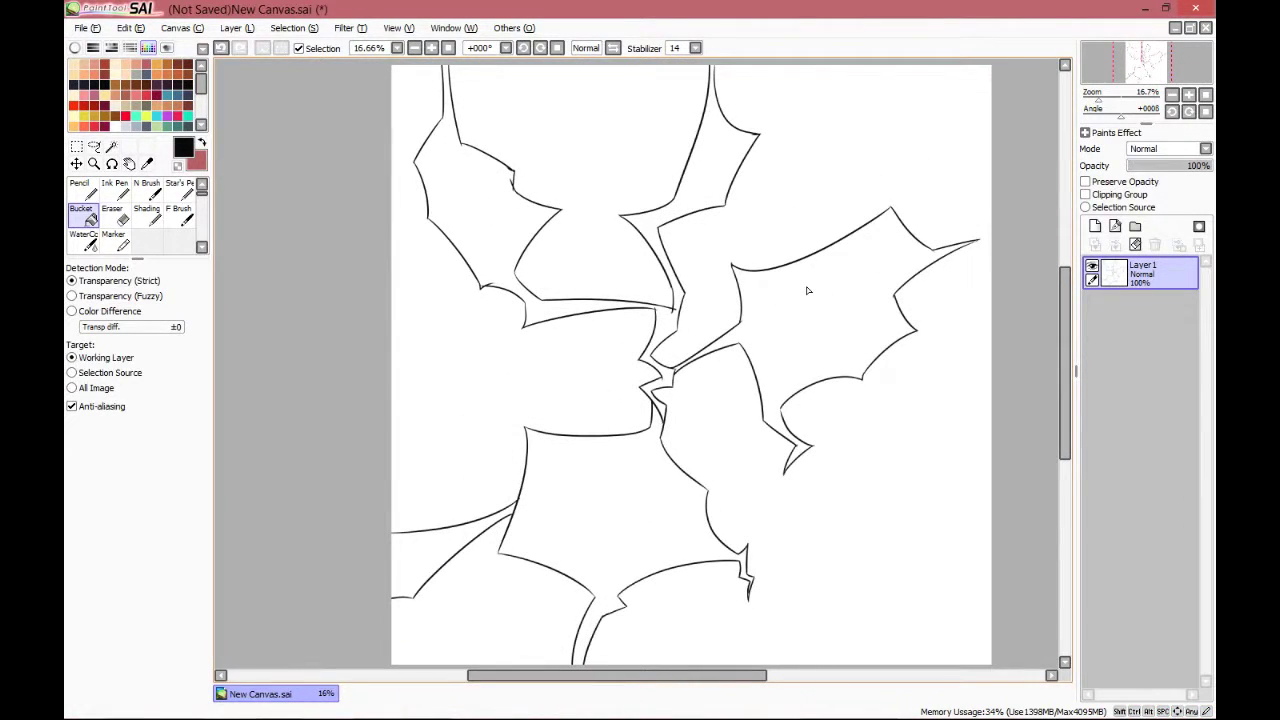
{"action": "key", "text": "n"}
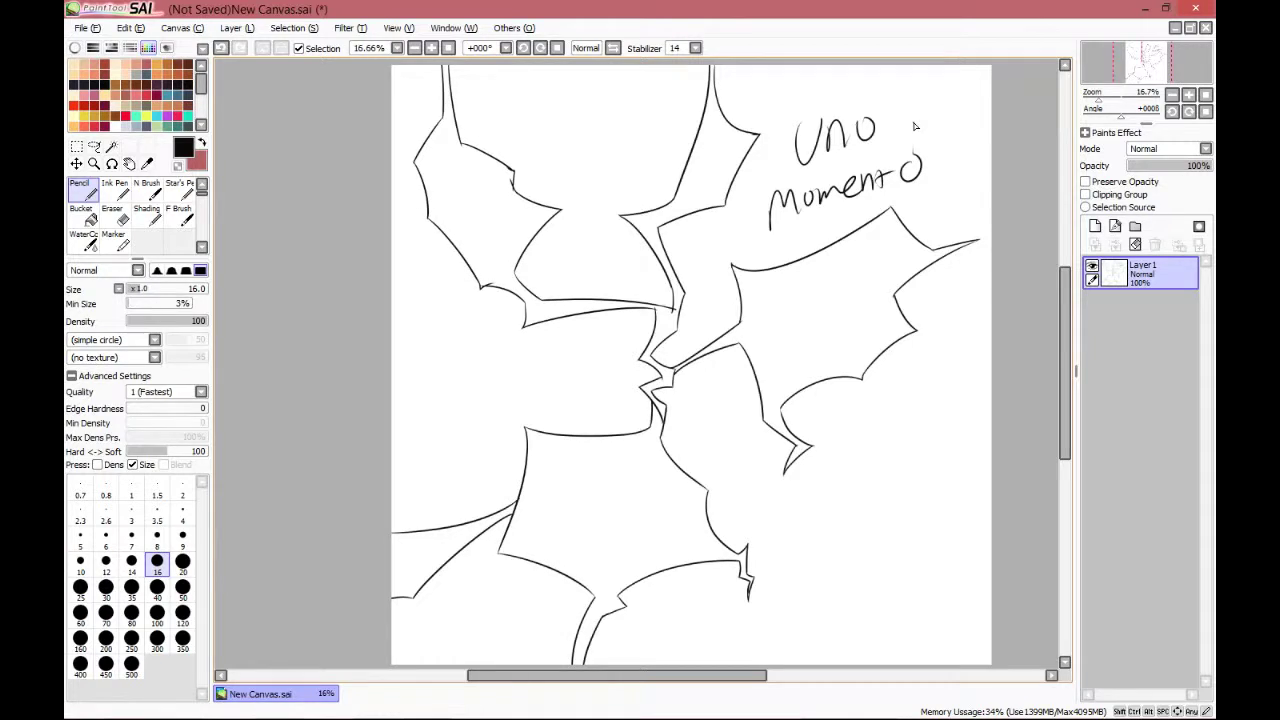
{"action": "key", "text": "e"}
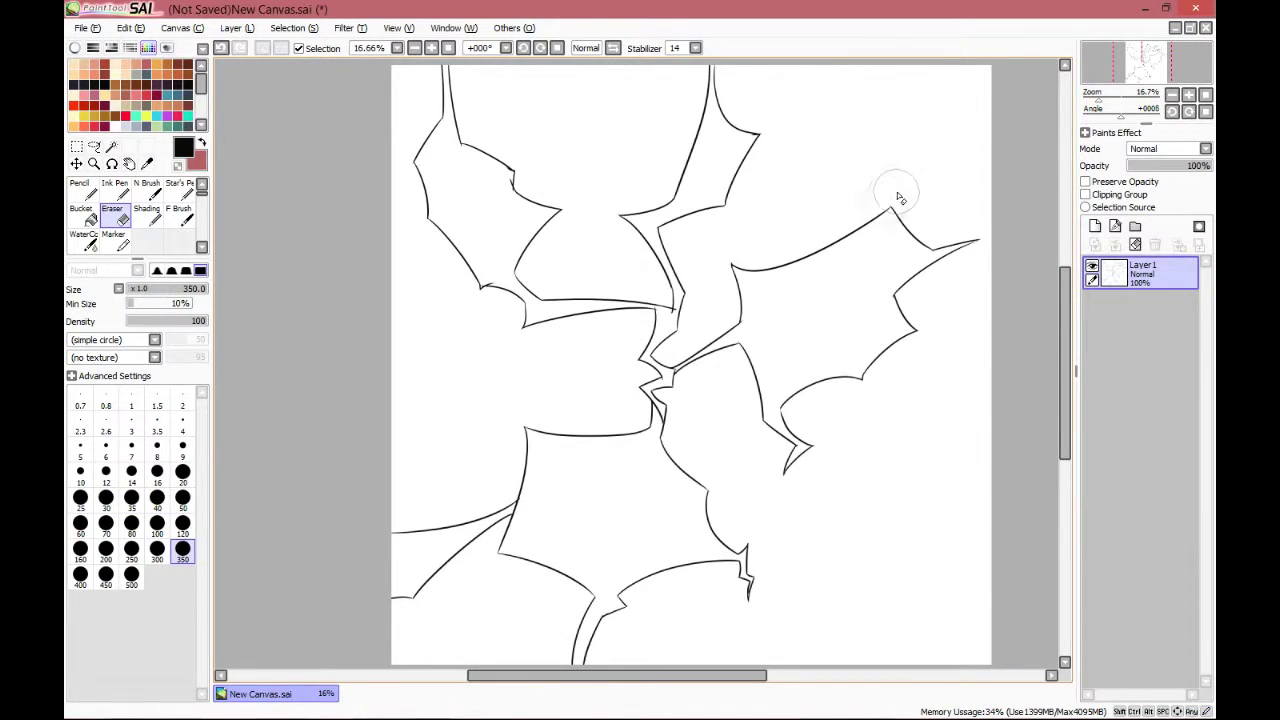
Fill the upper branches, the lower body and the lower left branch with black, undoing the misplaced background fill
{"action": "left_click", "coordinate": [83, 215]}
{"action": "left_click", "coordinate": [718, 170]}
{"action": "left_click", "coordinate": [919, 170]}
{"action": "key", "text": "ctrl+z"}
{"action": "left_click", "coordinate": [638, 503]}
{"action": "left_click", "coordinate": [428, 555]}
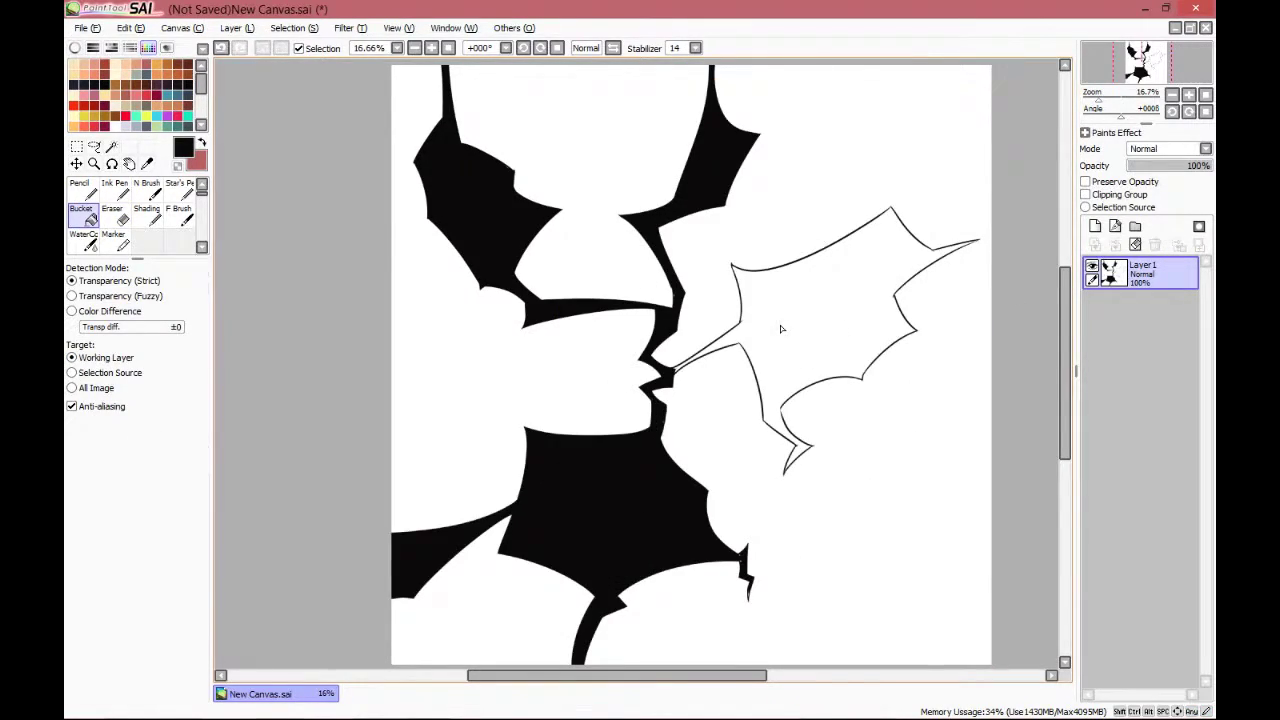
Close the line gap at the right branch's base with the Pencil and fill the branch with black
{"action": "key", "text": "n"}
{"action": "scroll", "coordinate": [800, 325], "scroll_direction": "up", "scroll_amount": 3}
{"action": "left_click_drag", "start_coordinate": [762, 446], "coordinate": [796, 307]}
{"action": "scroll", "coordinate": [532, 384], "scroll_direction": "up", "scroll_amount": 4}
{"action": "left_click_drag", "start_coordinate": [351, 214], "coordinate": [510, 196]}
{"action": "left_click", "coordinate": [83, 215]}
{"action": "left_click", "coordinate": [769, 276]}
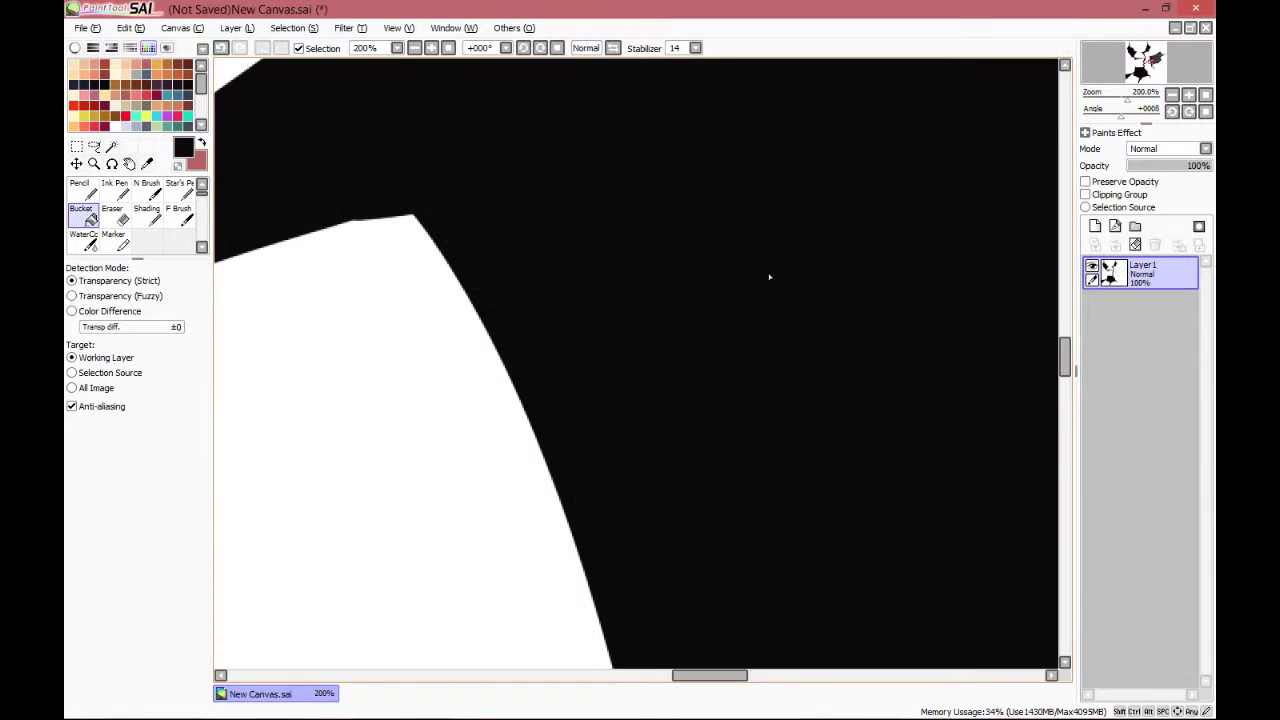
Touch up the corners where the right branch widens from its narrow base with the size 16 Pencil
{"action": "scroll", "coordinate": [769, 276], "scroll_direction": "down", "scroll_amount": 5}
{"action": "left_click_drag", "start_coordinate": [806, 240], "coordinate": [720, 400]}
{"action": "scroll", "coordinate": [735, 292], "scroll_direction": "up", "scroll_amount": 2}
{"action": "key", "text": "n"}
{"action": "scroll", "coordinate": [531, 380], "scroll_direction": "up", "scroll_amount": 2}
{"action": "left_click_drag", "start_coordinate": [350, 590], "coordinate": [486, 393]}
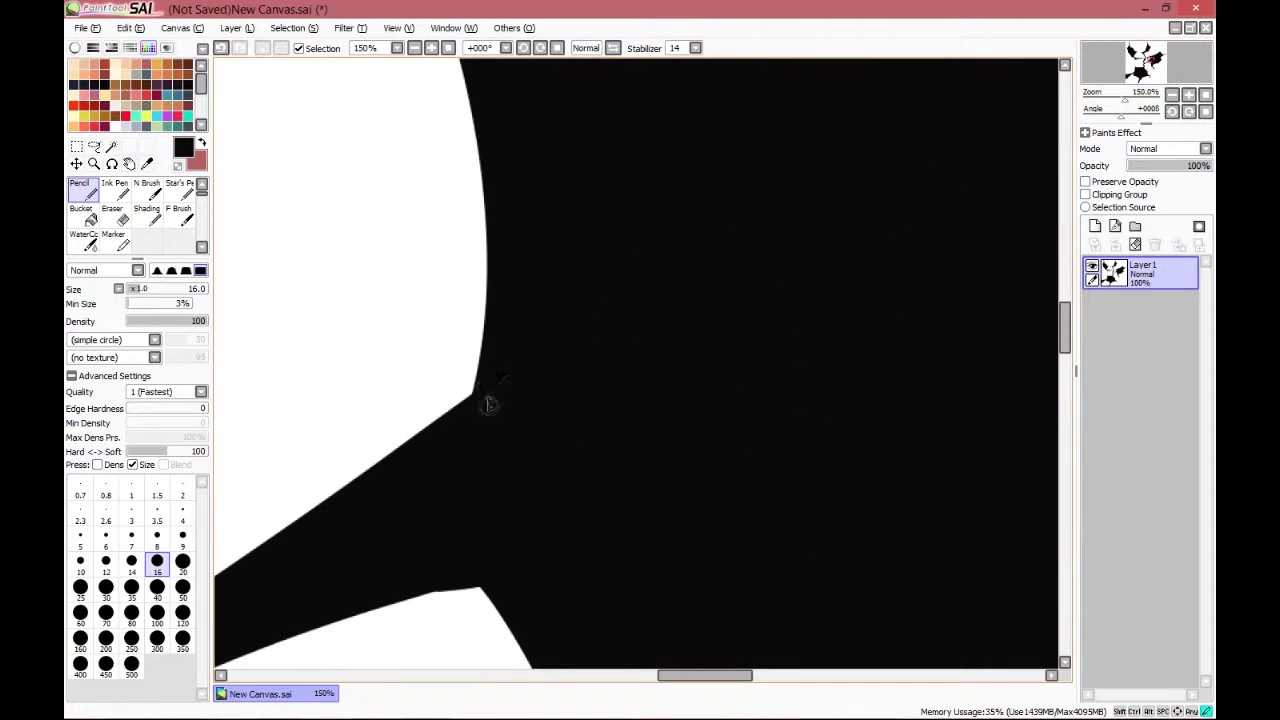
{"action": "left_click_drag", "start_coordinate": [571, 256], "coordinate": [599, 470]}
Touch up the outer spikes and edges of the filled right branch with the Pencil
{"action": "scroll", "coordinate": [835, 372], "scroll_direction": "down", "scroll_amount": 3}
{"action": "left_click_drag", "start_coordinate": [848, 368], "coordinate": [419, 351]}
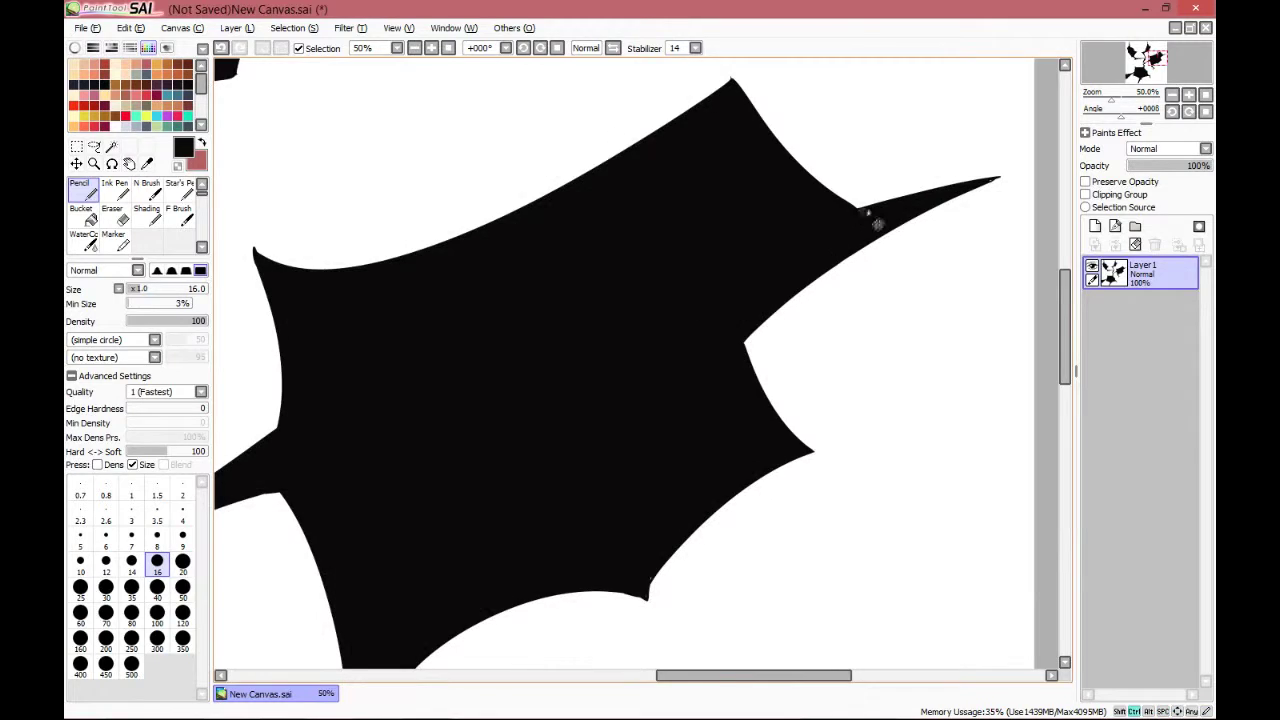
{"action": "scroll", "coordinate": [864, 211], "scroll_direction": "up", "scroll_amount": 5}
{"action": "scroll", "coordinate": [834, 232], "scroll_direction": "down", "scroll_amount": 4}
{"action": "scroll", "coordinate": [974, 304], "scroll_direction": "up", "scroll_amount": 5}
{"action": "scroll", "coordinate": [272, 622], "scroll_direction": "down", "scroll_amount": 3}
{"action": "mouse_move", "coordinate": [290, 600]}
{"action": "left_mouse_down"}
{"action": "mouse_move", "coordinate": [472, 372]}
{"action": "mouse_move", "coordinate": [740, 80]}
{"action": "left_mouse_up"}
{"action": "left_click_drag", "start_coordinate": [588, 470], "coordinate": [630, 443]}
{"action": "left_click_drag", "start_coordinate": [606, 490], "coordinate": [976, 73]}
{"action": "mouse_move", "coordinate": [430, 95]}
{"action": "left_mouse_down"}
{"action": "mouse_move", "coordinate": [677, 371]}
{"action": "mouse_move", "coordinate": [1010, 195]}
{"action": "left_mouse_up"}
Sharpen the small pointed tips at the central junction with short Pencil strokes
{"action": "scroll", "coordinate": [281, 471], "scroll_direction": "up", "scroll_amount": 4}
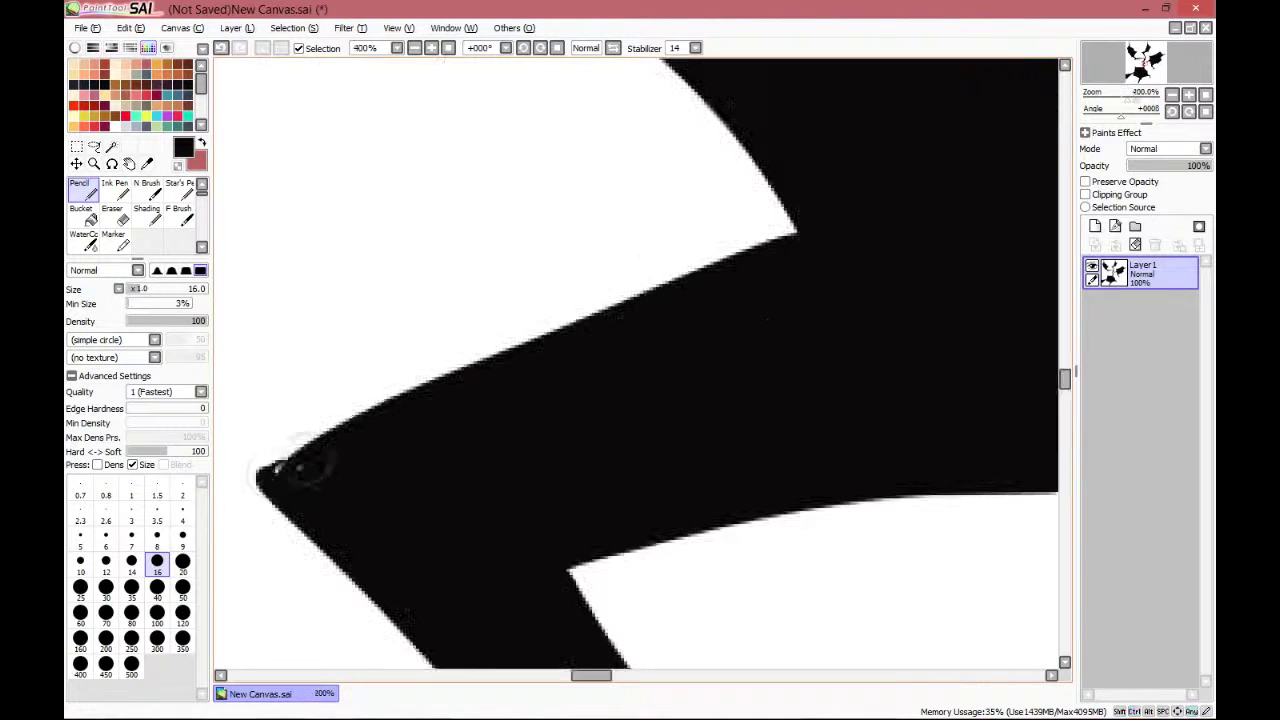
{"action": "left_click_drag", "start_coordinate": [309, 463], "coordinate": [276, 470]}
{"action": "scroll", "coordinate": [183, 500], "scroll_direction": "down", "scroll_amount": 6}
{"action": "left_click_drag", "start_coordinate": [662, 506], "coordinate": [406, 423]}
{"action": "scroll", "coordinate": [406, 420], "scroll_direction": "up", "scroll_amount": 4}
{"action": "left_click_drag", "start_coordinate": [284, 488], "coordinate": [385, 492]}
Fill in and reshape the zigzag tail of the lower body's right spike into one solid point with the Pencil
{"action": "scroll", "coordinate": [424, 550], "scroll_direction": "down", "scroll_amount": 4}
{"action": "left_click_drag", "start_coordinate": [426, 554], "coordinate": [615, 163]}
{"action": "scroll", "coordinate": [648, 420], "scroll_direction": "up", "scroll_amount": 4}
{"action": "scroll", "coordinate": [812, 600], "scroll_direction": "down", "scroll_amount": 4}
{"action": "left_click_drag", "start_coordinate": [885, 450], "coordinate": [520, 460]}
{"action": "scroll", "coordinate": [833, 440], "scroll_direction": "up", "scroll_amount": 4}
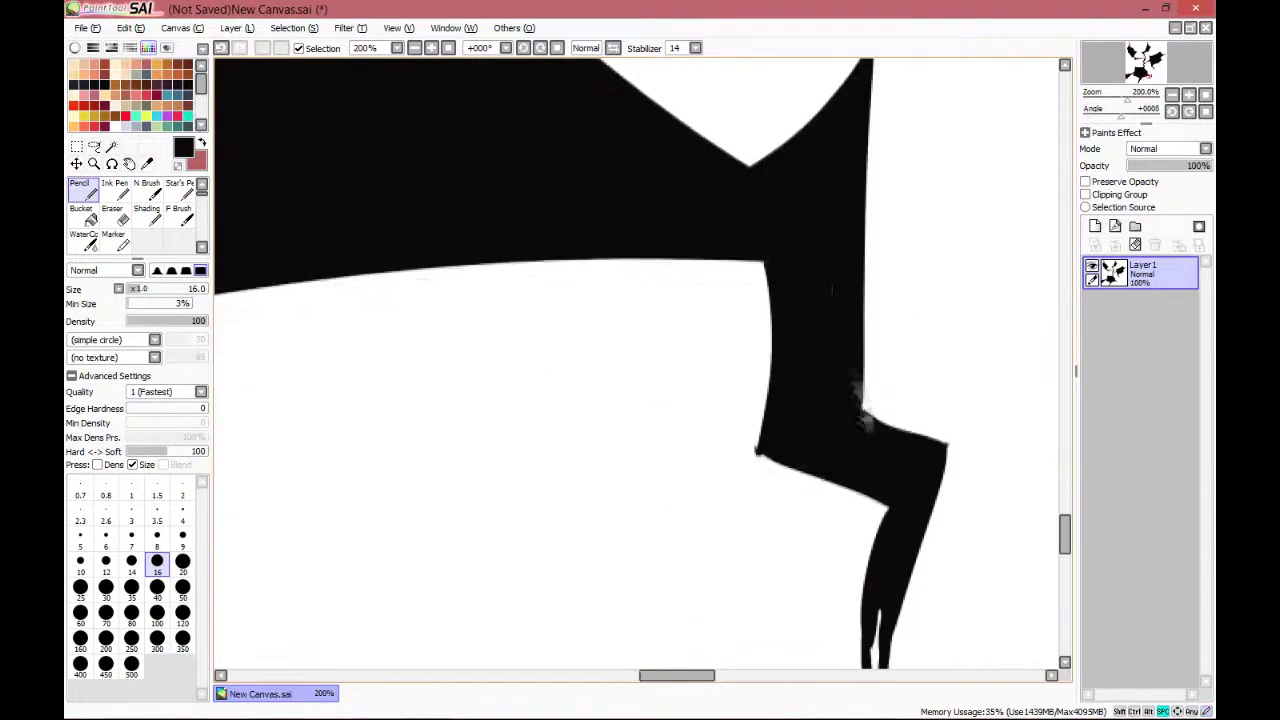
{"action": "scroll", "coordinate": [901, 338], "scroll_direction": "down", "scroll_amount": 3}
{"action": "left_click_drag", "start_coordinate": [798, 541], "coordinate": [802, 525]}
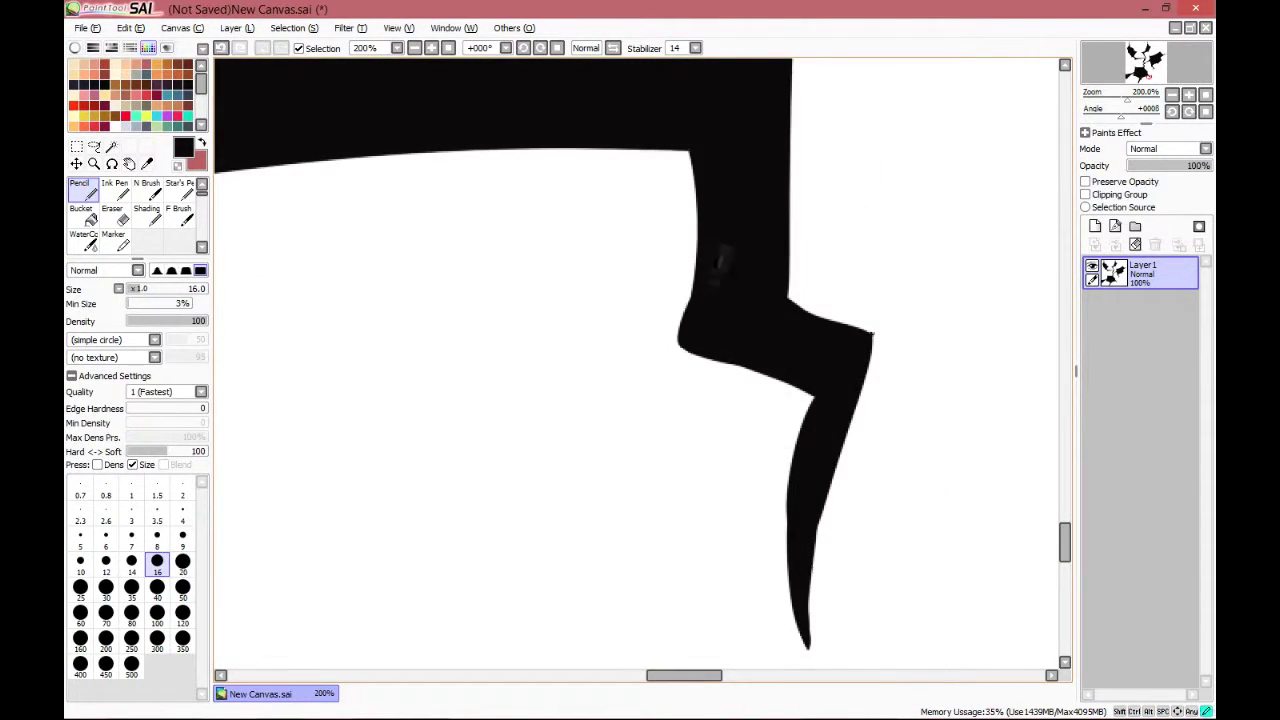
Extend the upward tip of the lower body's right spike into a sharp point with the Pencil
{"action": "left_click_drag", "start_coordinate": [739, 183], "coordinate": [736, 583]}
{"action": "scroll", "coordinate": [753, 208], "scroll_direction": "up", "scroll_amount": 2}
{"action": "left_click_drag", "start_coordinate": [866, 511], "coordinate": [803, 248]}
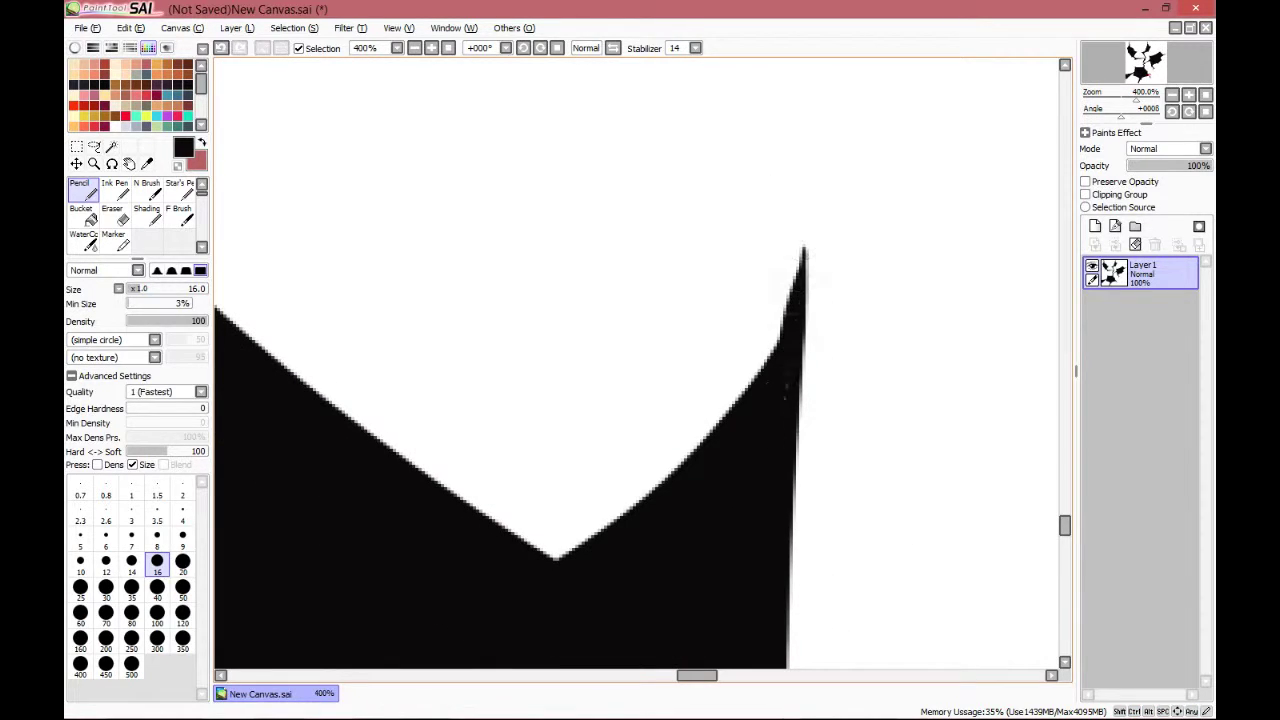
Trim the rough edges around the central junction with the Eraser at size 20
{"action": "scroll", "coordinate": [740, 370], "scroll_direction": "down", "scroll_amount": 5}
{"action": "left_click_drag", "start_coordinate": [494, 206], "coordinate": [800, 640]}
{"action": "scroll", "coordinate": [754, 215], "scroll_direction": "up", "scroll_amount": 3}
{"action": "scroll", "coordinate": [691, 440], "scroll_direction": "up", "scroll_amount": 1}
{"action": "key", "text": "e"}
{"action": "left_click", "coordinate": [182, 475]}
{"action": "left_click_drag", "start_coordinate": [691, 208], "coordinate": [688, 178]}
{"action": "left_click_drag", "start_coordinate": [880, 85], "coordinate": [577, 471]}
{"action": "left_click_drag", "start_coordinate": [820, 90], "coordinate": [771, 337]}
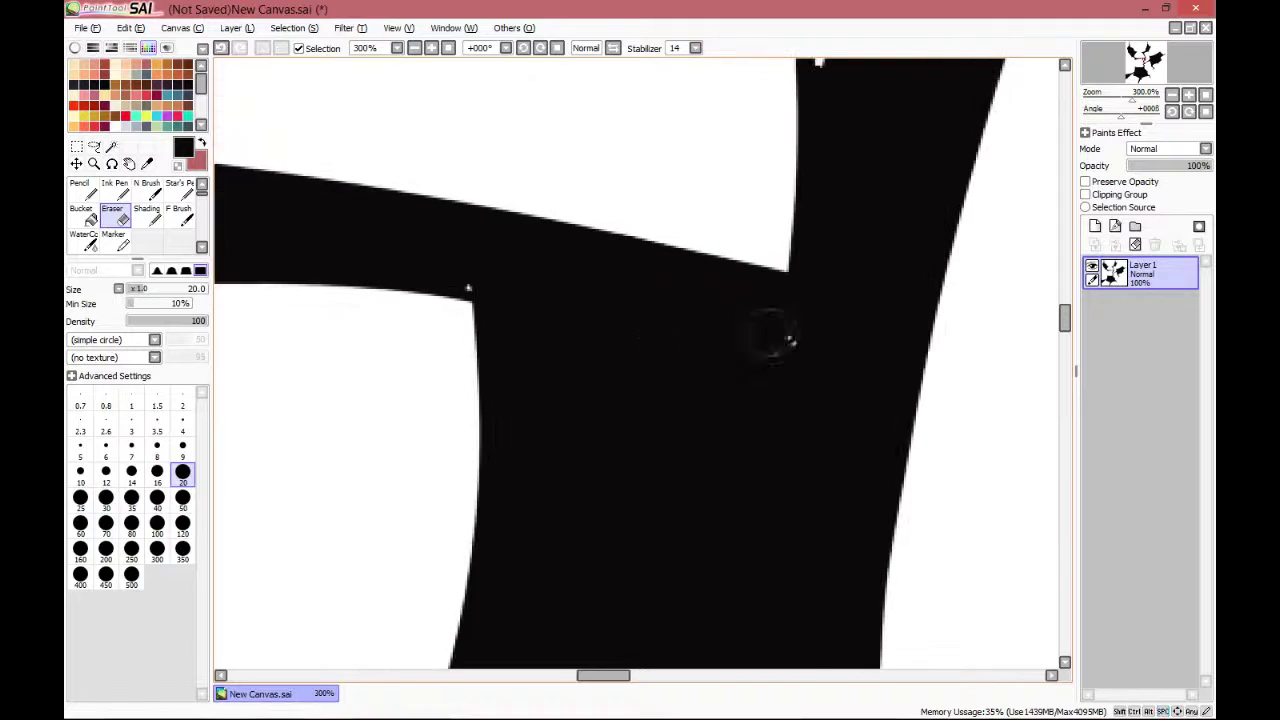
Touch up the corners where the two upper branches meet and the upper right branch's narrow stem with the Pencil
{"action": "key", "text": "n"}
{"action": "left_click_drag", "start_coordinate": [824, 80], "coordinate": [614, 340]}
{"action": "left_click_drag", "start_coordinate": [543, 150], "coordinate": [592, 270]}
{"action": "left_click_drag", "start_coordinate": [590, 75], "coordinate": [694, 577]}
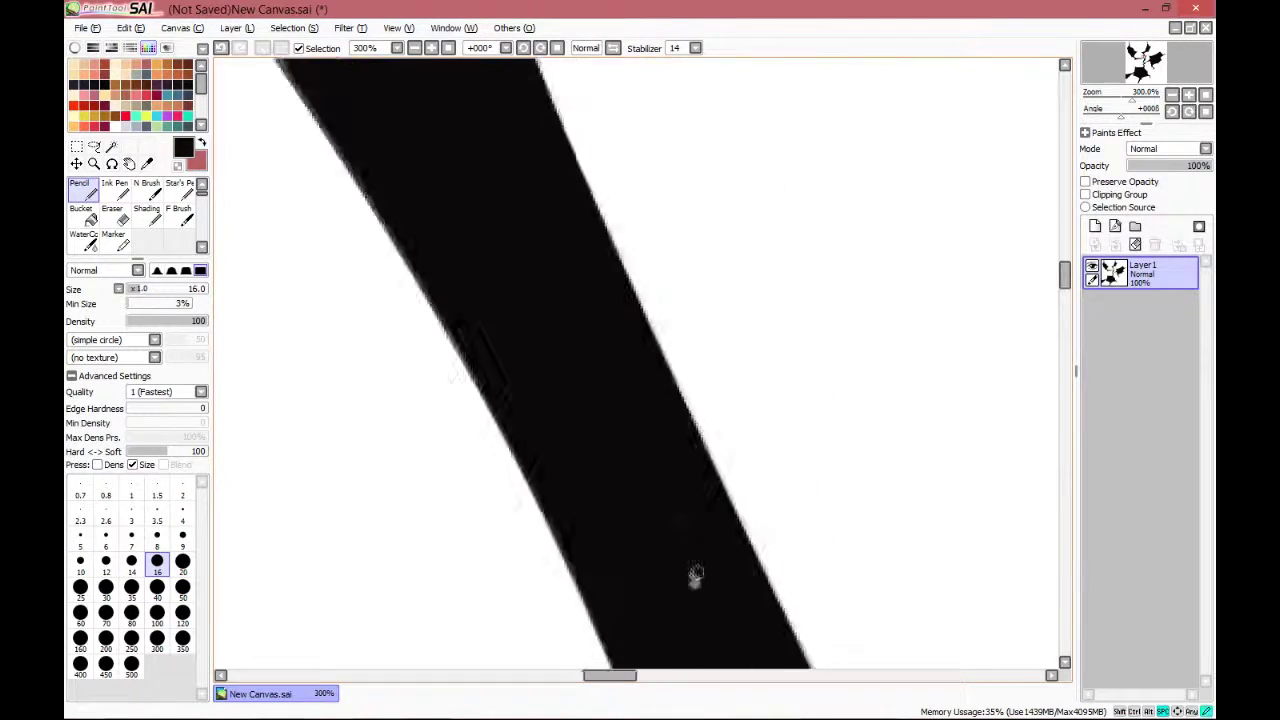
Touch up the inner and lower corners of the upper left branch with the Pencil
{"action": "scroll", "coordinate": [694, 577], "scroll_direction": "down", "scroll_amount": 3}
{"action": "left_click_drag", "start_coordinate": [540, 400], "coordinate": [808, 350]}
{"action": "left_click_drag", "start_coordinate": [540, 440], "coordinate": [900, 490]}
{"action": "scroll", "coordinate": [504, 443], "scroll_direction": "up", "scroll_amount": 2}
{"action": "scroll", "coordinate": [507, 592], "scroll_direction": "up", "scroll_amount": 6}
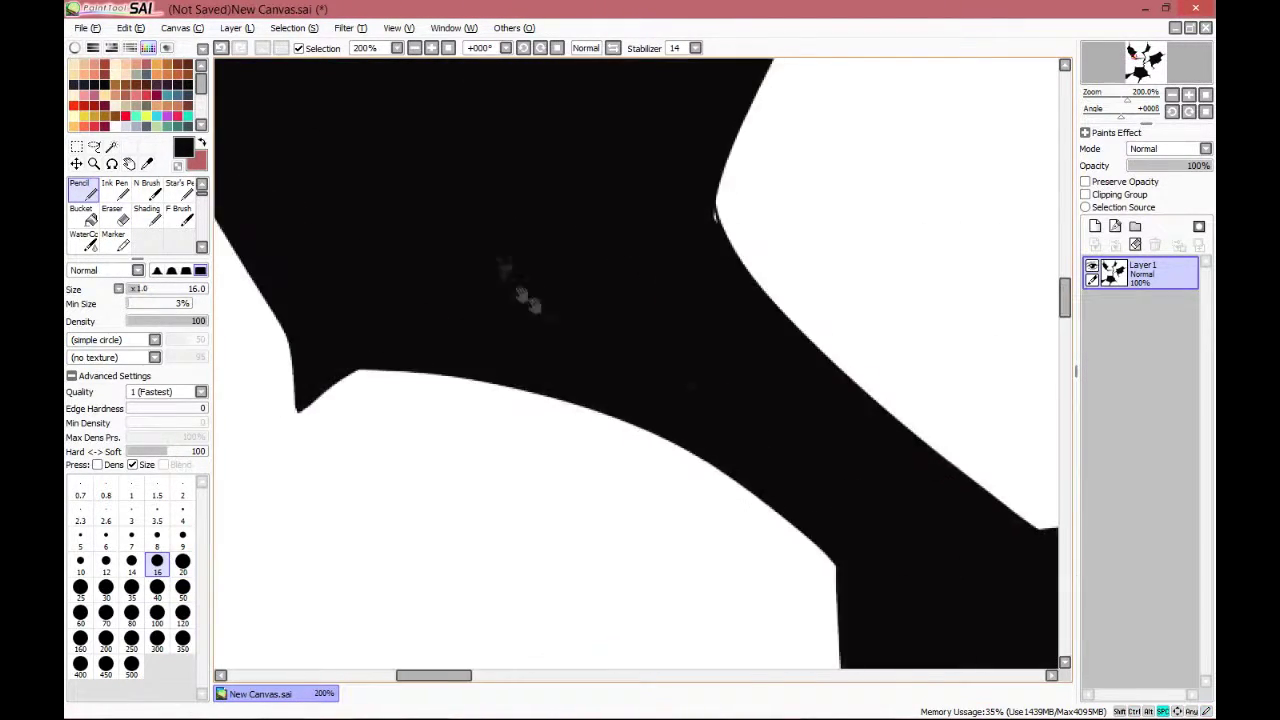
{"action": "left_click_drag", "start_coordinate": [423, 264], "coordinate": [606, 604]}
{"action": "left_click_drag", "start_coordinate": [391, 360], "coordinate": [1030, 385]}
{"action": "left_click_drag", "start_coordinate": [410, 450], "coordinate": [608, 471]}
Touch up the upper left branch's outer edge and the corner at the base of its top stem
{"action": "left_click_drag", "start_coordinate": [608, 540], "coordinate": [575, 100]}
{"action": "mouse_move", "coordinate": [564, 306]}
{"action": "left_mouse_down"}
{"action": "mouse_move", "coordinate": [357, 249]}
{"action": "mouse_move", "coordinate": [396, 283]}
{"action": "mouse_move", "coordinate": [434, 590]}
{"action": "left_mouse_up"}
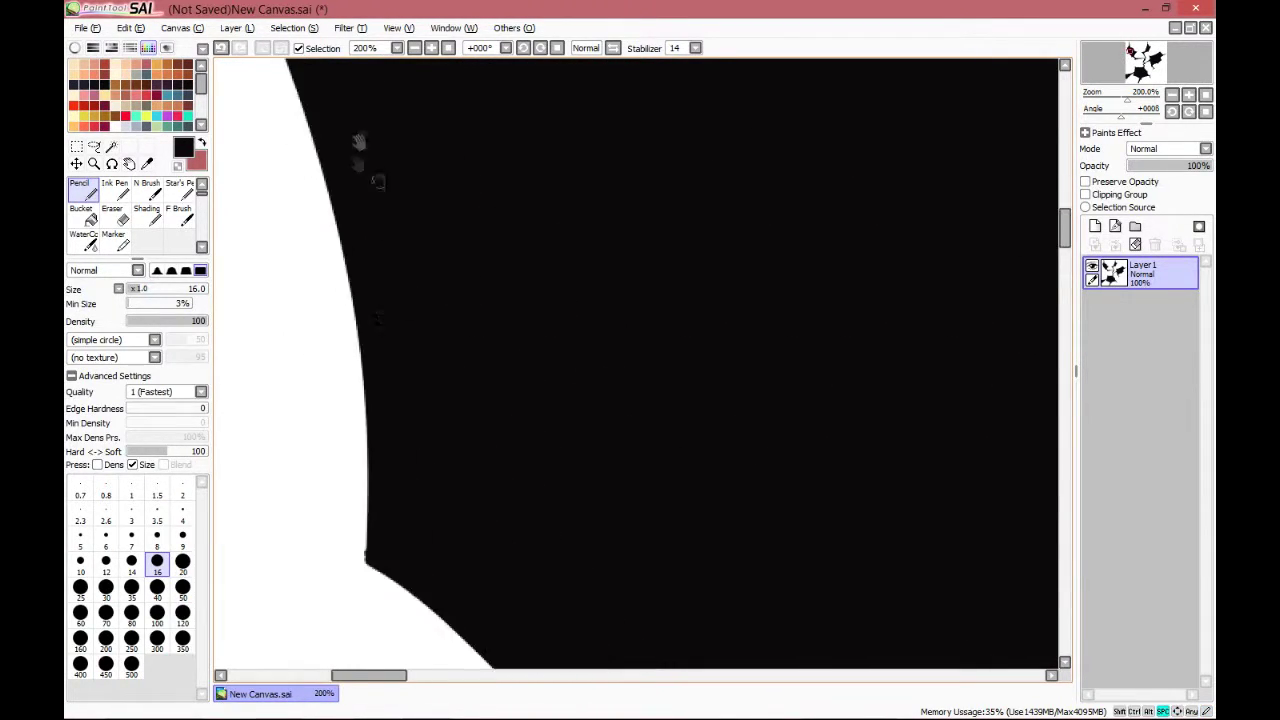
{"action": "left_click_drag", "start_coordinate": [360, 170], "coordinate": [466, 566]}
{"action": "scroll", "coordinate": [435, 135], "scroll_direction": "right", "scroll_amount": 4}
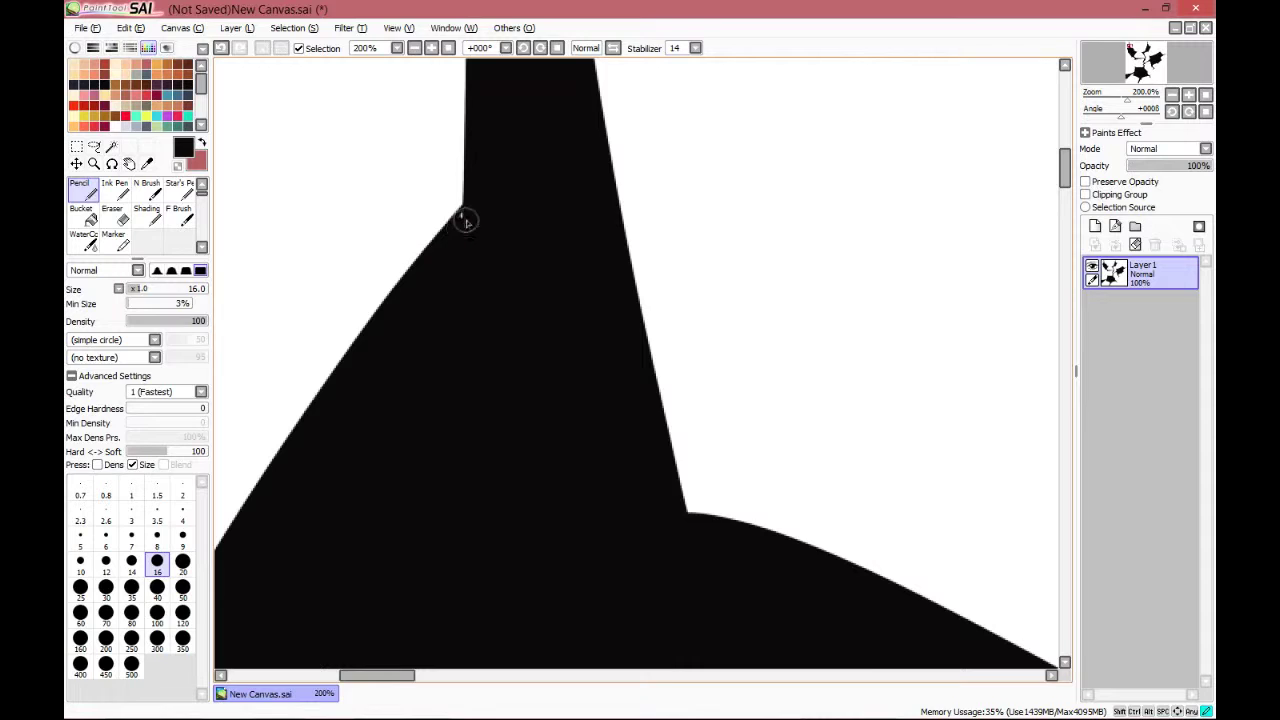
Look over the upper branches and the whole filled artwork for remaining rough spots
{"action": "scroll", "coordinate": [503, 300], "scroll_direction": "down", "scroll_amount": 1}
{"action": "scroll", "coordinate": [490, 144], "scroll_direction": "down", "scroll_amount": 5}
{"action": "left_click_drag", "start_coordinate": [970, 224], "coordinate": [771, 243]}
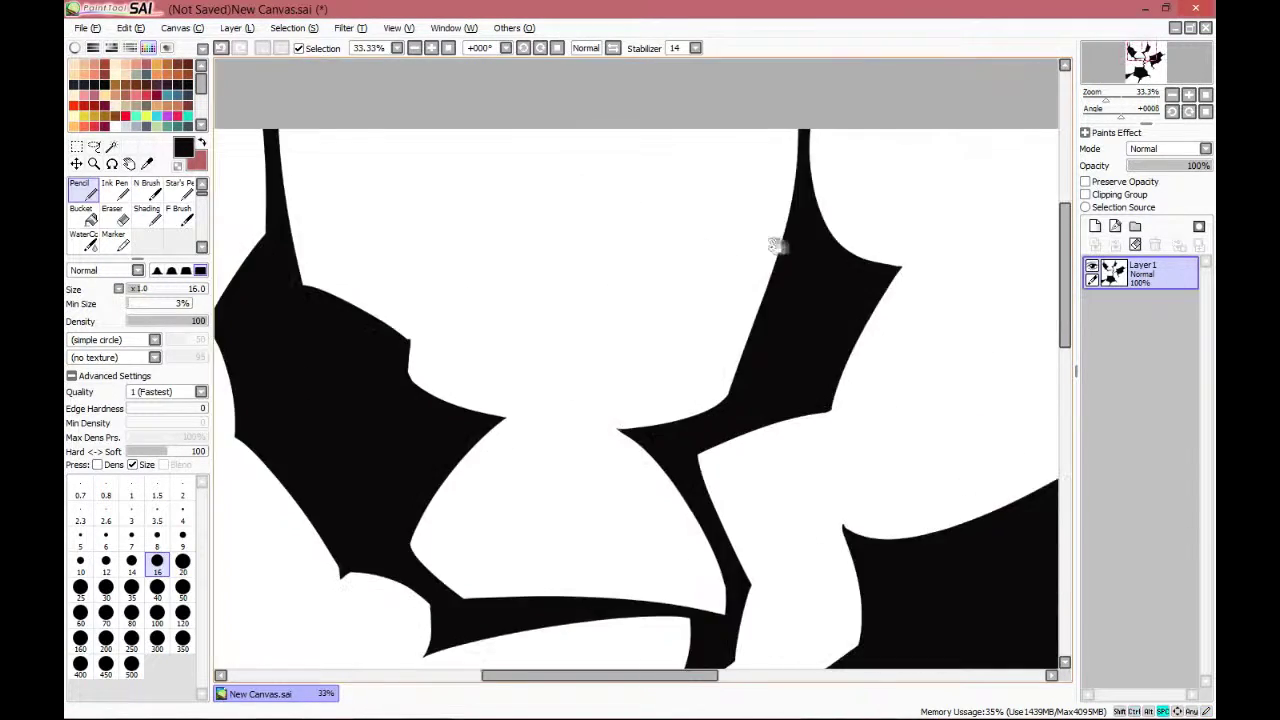
{"action": "left_click_drag", "start_coordinate": [1003, 393], "coordinate": [620, 184]}
{"action": "left_click_drag", "start_coordinate": [450, 520], "coordinate": [760, 246]}
{"action": "left_click_drag", "start_coordinate": [527, 531], "coordinate": [677, 257]}
{"action": "scroll", "coordinate": [677, 257], "scroll_direction": "down", "scroll_amount": 2}
{"action": "left_click_drag", "start_coordinate": [738, 151], "coordinate": [612, 350]}
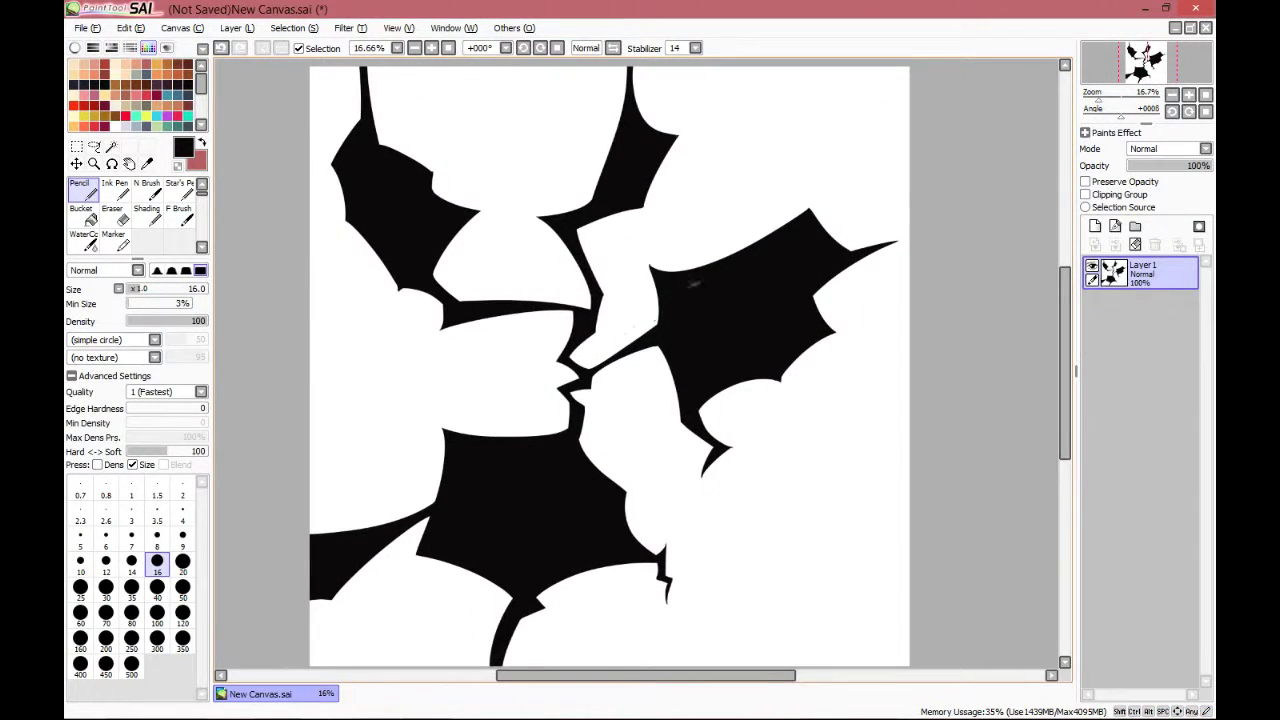
Add a new layer and move it below the black artwork layer
{"action": "left_click", "coordinate": [1095, 227]}
{"action": "left_click_drag", "start_coordinate": [1120, 272], "coordinate": [1178, 345]}
Save the artwork in Pictures > Commissions > Fight Stick Art as "Maguma Laura Stick Lightning", choosing a different file type
{"action": "left_click", "coordinate": [88, 29]}
{"action": "left_click", "coordinate": [138, 144]}
{"action": "left_click", "coordinate": [128, 457]}
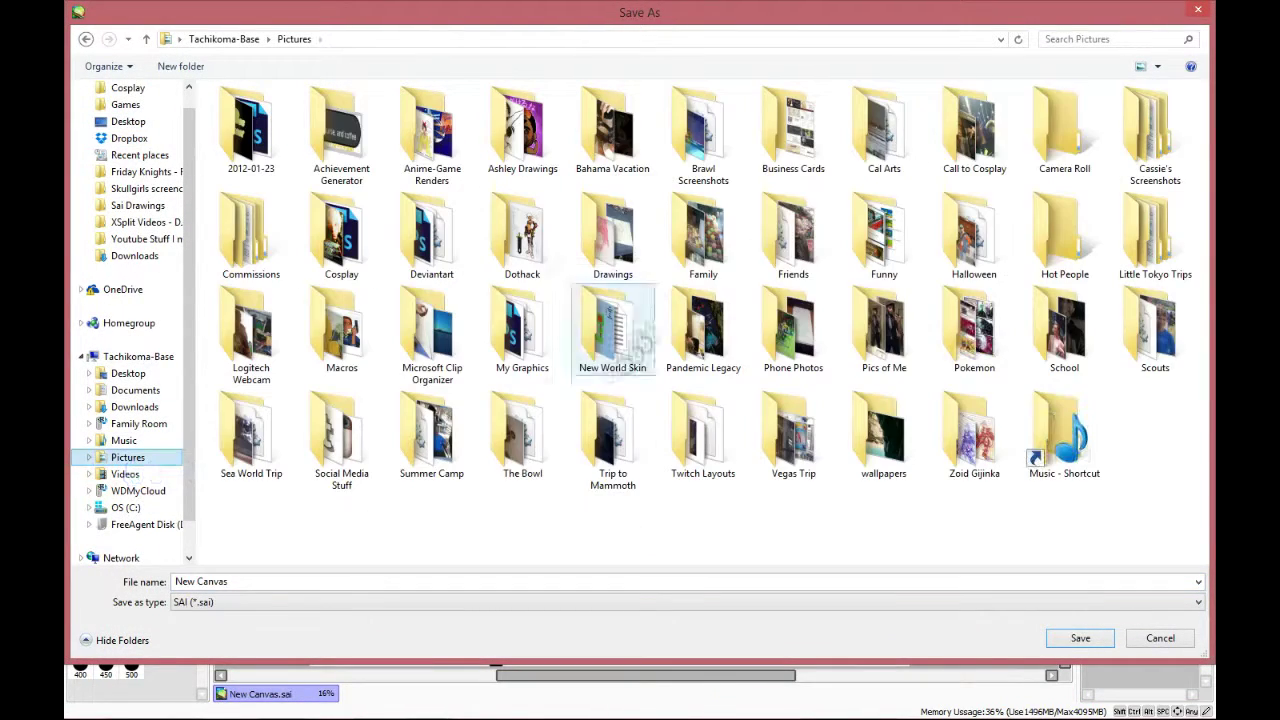
{"action": "double_click", "coordinate": [232, 232]}
{"action": "double_click", "coordinate": [246, 132]}
{"action": "left_click", "coordinate": [291, 583]}
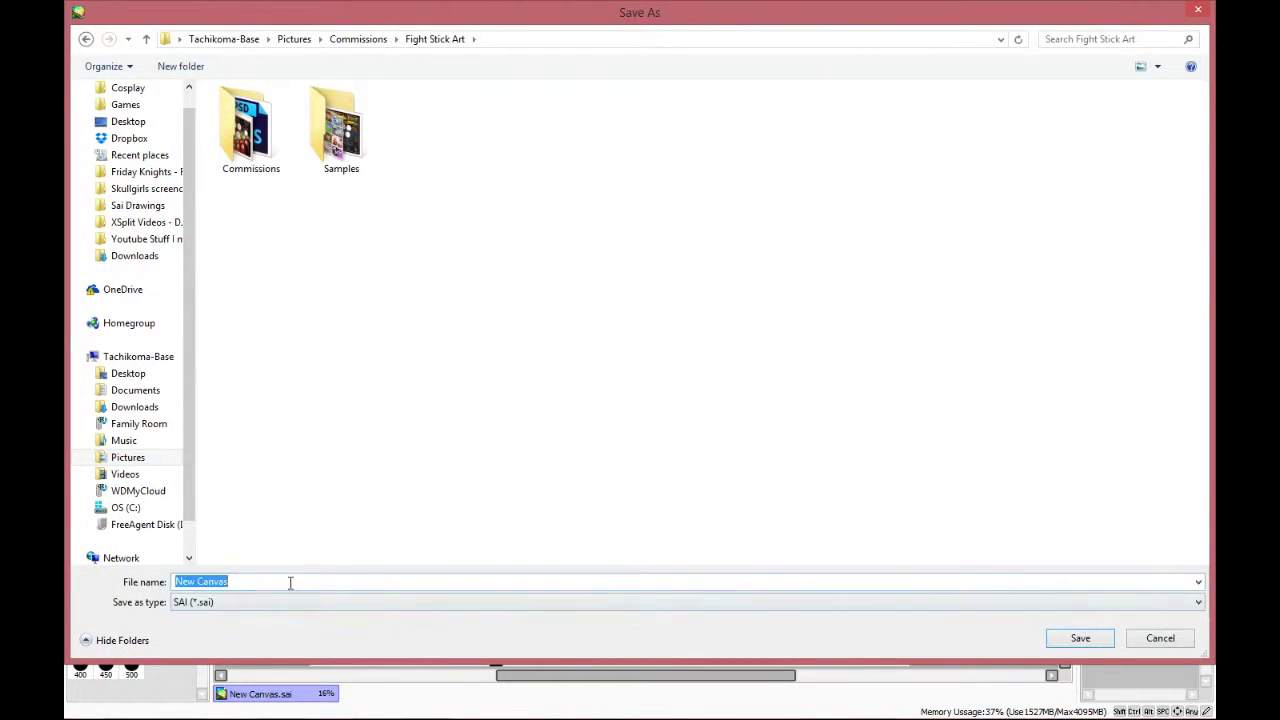
{"action": "type", "text": "Maguma Laura Stick Lightning"}
{"action": "left_click", "coordinate": [304, 602]}
{"action": "left_click", "coordinate": [300, 678]}
{"action": "left_click", "coordinate": [1072, 639]}
{"action": "left_click", "coordinate": [677, 348]}
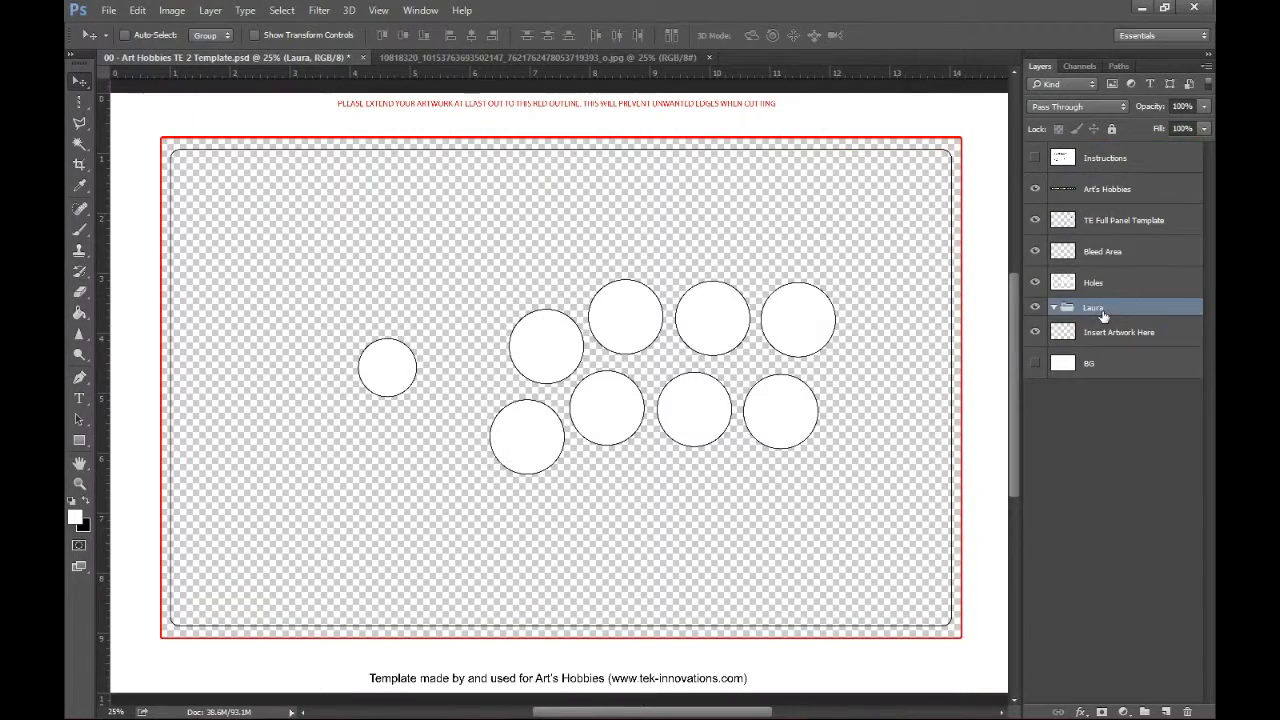
Paste the lightning artwork into the template's Laura group and scale it to 56.58% over the outline's left half
{"action": "key", "text": "ctrl+v"}
{"action": "key", "text": "ctrl+t"}
{"action": "key", "text": "ctrl+minus"}
{"action": "left_click_drag", "start_coordinate": [688, 391], "coordinate": [636, 261]}
{"action": "left_click_drag", "start_coordinate": [741, 90], "coordinate": [616, 218]}
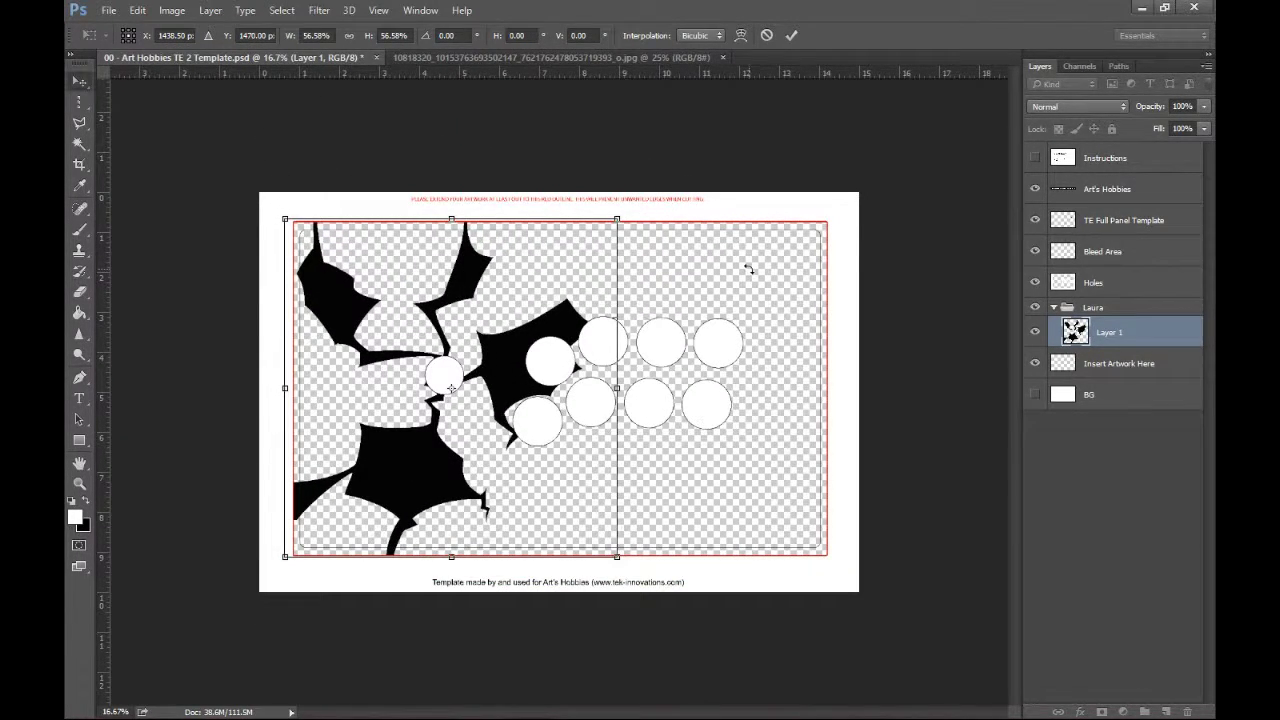
{"action": "key", "text": "Return"}
Flip the lightning artwork horizontally and move it to the right half of the template
{"action": "left_click", "coordinate": [137, 10]}
{"action": "mouse_move", "coordinate": [263, 345]}
{"action": "left_click", "coordinate": [386, 586]}
{"action": "left_click_drag", "start_coordinate": [483, 482], "coordinate": [705, 481]}
Enlarge the lightning artwork to 117.99% and nudge it left and up behind the button holes
{"action": "mouse_move", "coordinate": [470, 208]}
{"action": "left_mouse_down"}
{"action": "mouse_move", "coordinate": [460, 195]}
{"action": "mouse_move", "coordinate": [452, 205]}
{"action": "left_mouse_up"}
{"action": "key", "text": "shift+Left"}
{"action": "key", "text": "shift+Left"}
{"action": "key", "text": "shift+Left"}
{"action": "key", "text": "shift+Left"}
{"action": "key", "text": "shift+Left"}
{"action": "key", "text": "shift+Left"}
{"action": "key", "text": "shift+Left"}
{"action": "key", "text": "shift+Left"}
{"action": "key", "text": "shift+Left"}
{"action": "key", "text": "shift+Left"}
{"action": "key", "text": "shift+Left"}
{"action": "key", "text": "shift+Up"}
{"action": "key", "text": "shift+Up"}
{"action": "key", "text": "shift+Up"}
{"action": "key", "text": "shift+Up"}
{"action": "key", "text": "shift+Up"}
{"action": "key", "text": "shift+Up"}
{"action": "key", "text": "shift+Up"}
{"action": "key", "text": "shift+Up"}
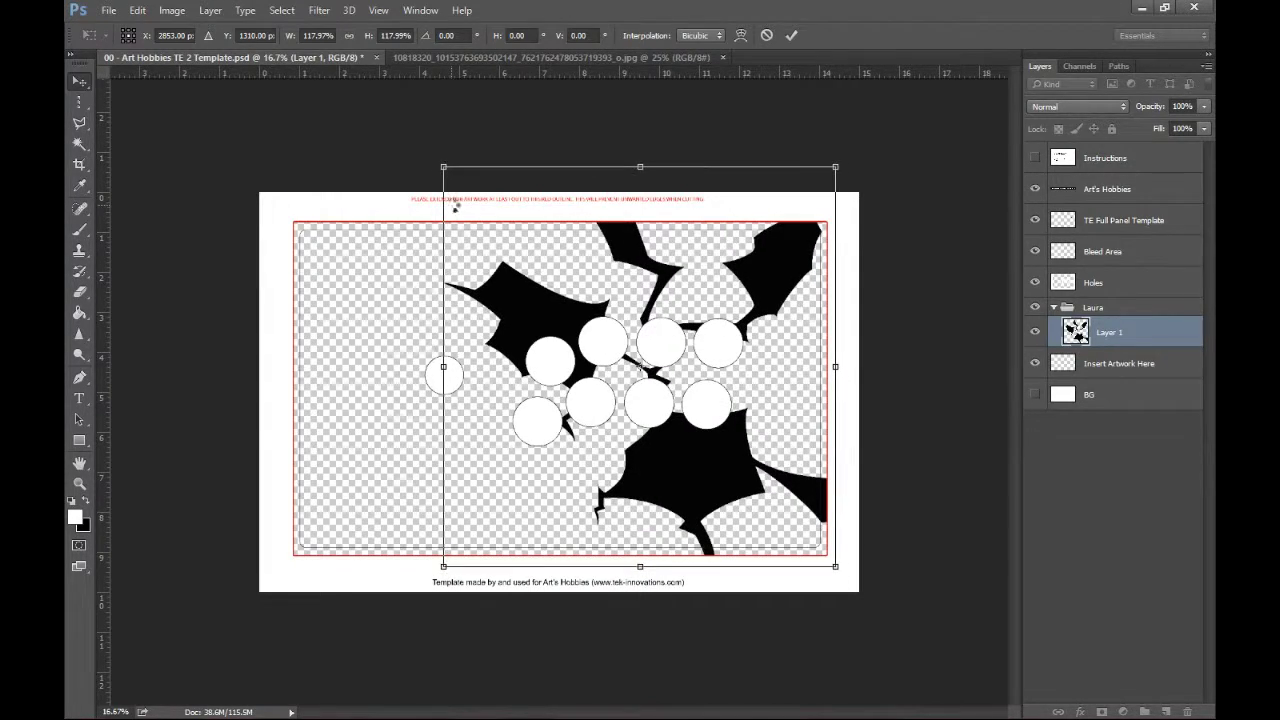
{"action": "key", "text": "Return"}
Open additional Laura images from the Street Fighter 5 > Laura folder, including the files beginning 12087793 and 12091334
{"action": "key", "text": "ctrl+plus"}
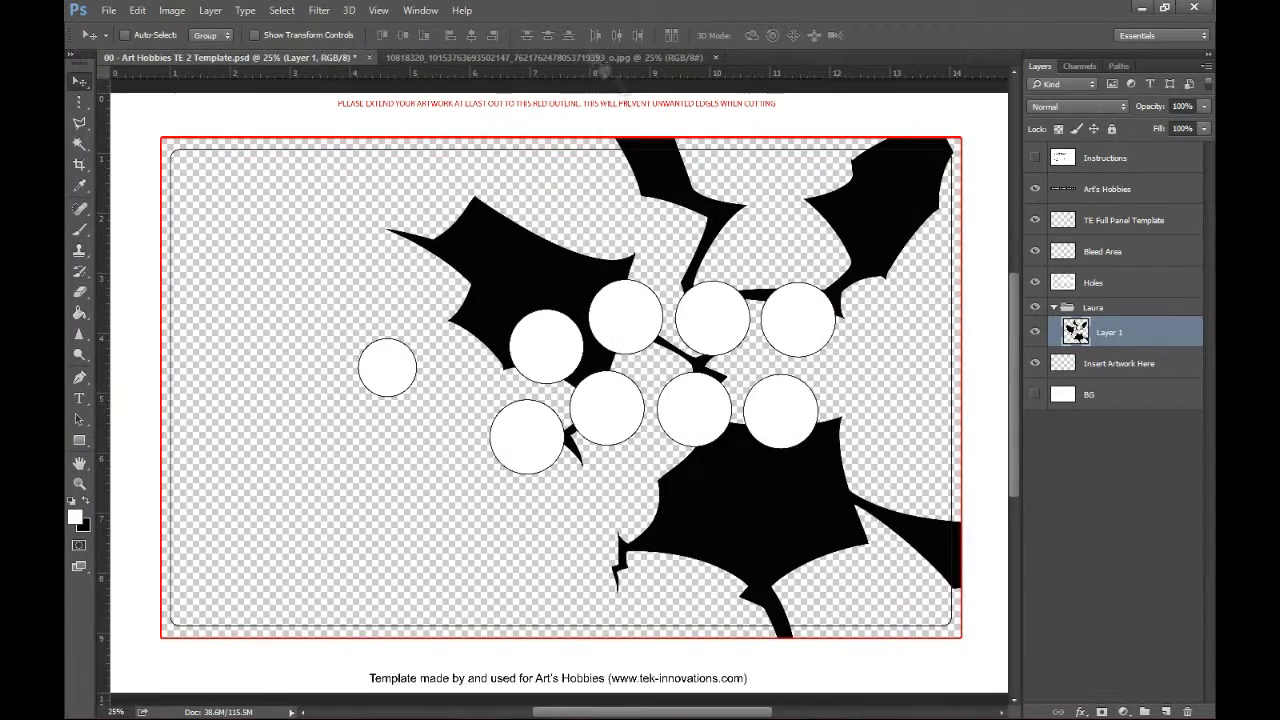
{"action": "key", "text": "ctrl+o"}
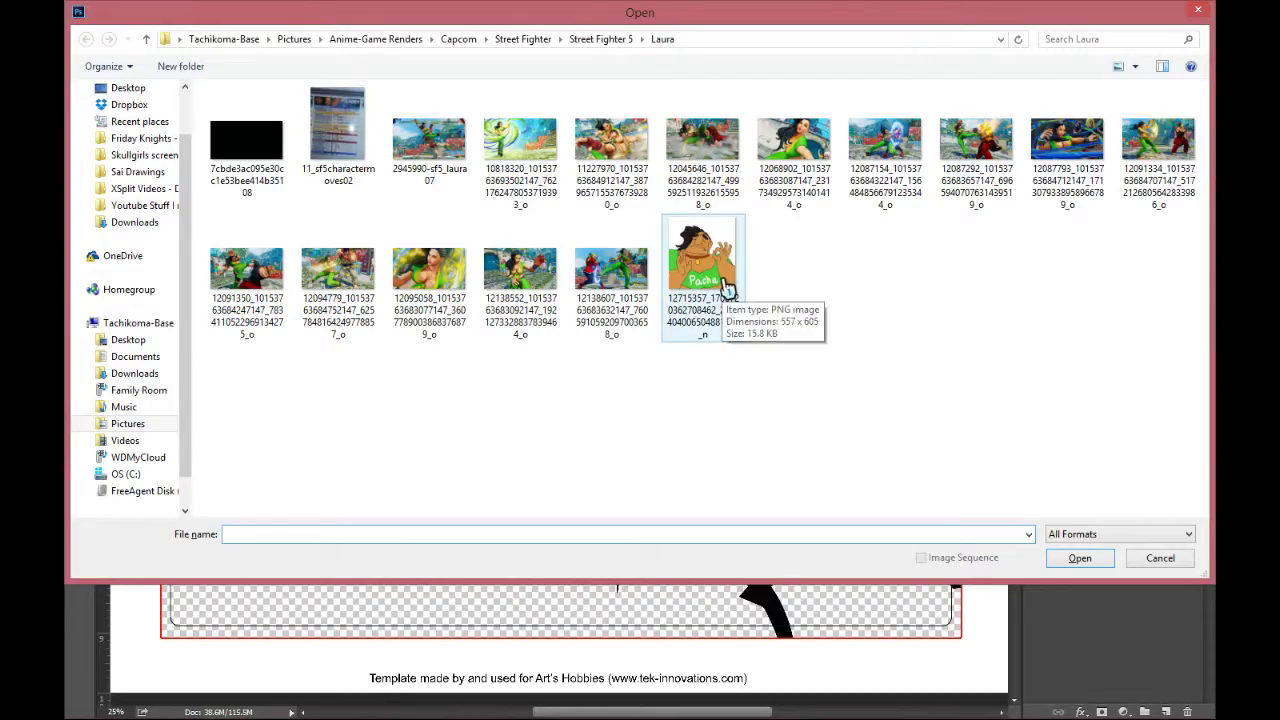
{"action": "left_click", "coordinate": [430, 275]}
{"action": "left_click", "coordinate": [793, 150], "text": "ctrl"}
{"action": "left_click", "coordinate": [1067, 150], "text": "ctrl"}
{"action": "key", "text": "Return"}
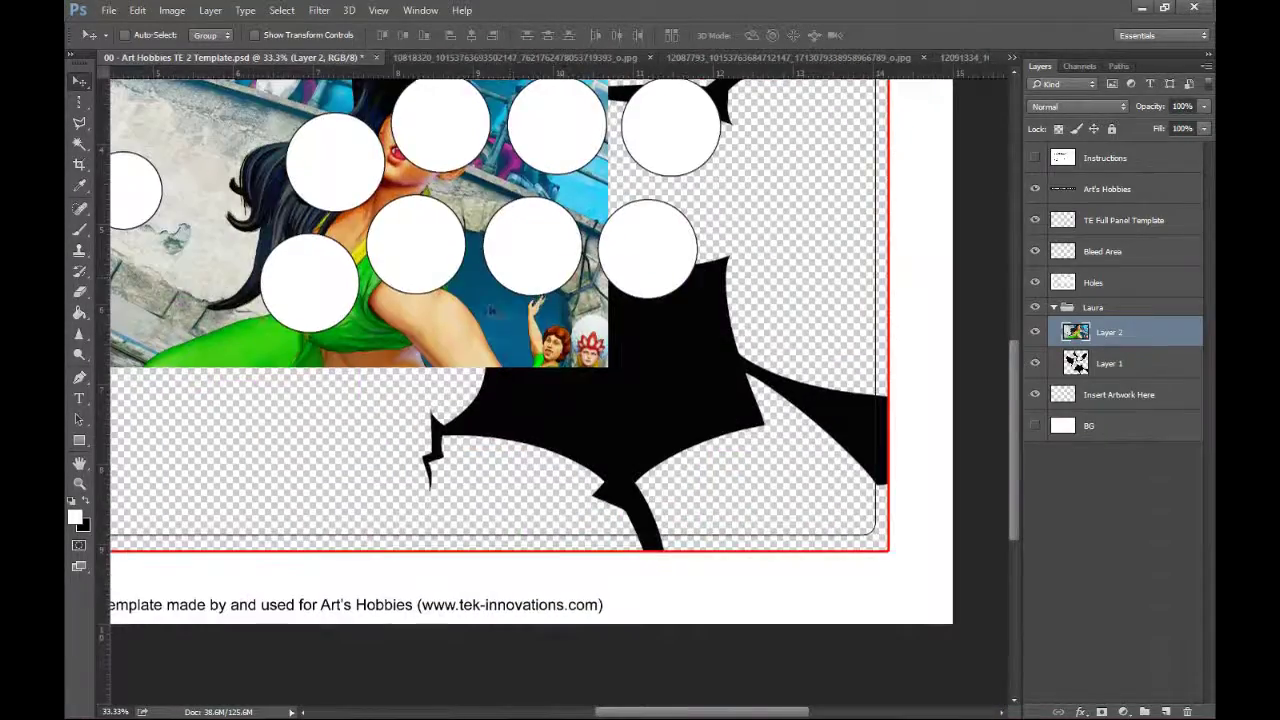
Place the Laura image beneath the lower-right lightning shape and lower the lightning layer's opacity to 72%
{"action": "left_click_drag", "start_coordinate": [490, 310], "coordinate": [714, 488]}
{"action": "left_click_drag", "start_coordinate": [1110, 332], "coordinate": [1129, 380]}
{"action": "left_click", "coordinate": [1112, 333]}
{"action": "left_click", "coordinate": [1205, 106]}
{"action": "left_click_drag", "start_coordinate": [1207, 125], "coordinate": [1190, 132]}
Try to cut the Laura image to the lightning outline on a new layer, then undo it
{"action": "left_click", "coordinate": [1110, 364]}
{"action": "left_click", "coordinate": [1086, 337], "text": "ctrl"}
{"action": "key", "text": "ctrl+j"}
{"action": "left_click", "coordinate": [1107, 402]}
{"action": "key", "text": "Delete"}
{"action": "key", "text": "ctrl+z"}
{"action": "key", "text": "ctrl+z"}
{"action": "left_click", "coordinate": [1098, 367]}
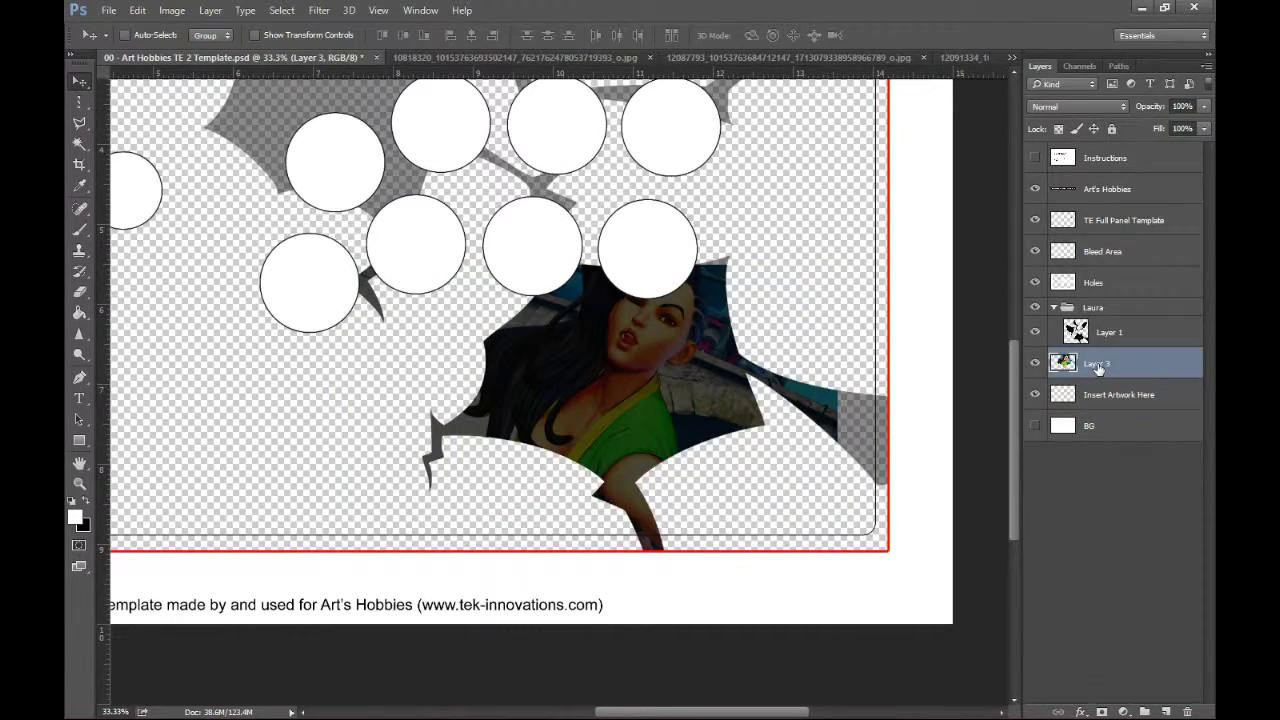
{"action": "key", "text": "ctrl+z"}
Rotate the Laura image and reposition it so her face fills the lower-right lightning shape
{"action": "key", "text": "ctrl+t"}
{"action": "left_click_drag", "start_coordinate": [814, 222], "coordinate": [672, 115]}
{"action": "left_click_drag", "start_coordinate": [653, 406], "coordinate": [657, 430]}
{"action": "key", "text": "Return"}
Copy the lightning-shaped part of the Laura image to a new layer and delete the full image layer
{"action": "left_click", "coordinate": [1079, 331], "text": "ctrl"}
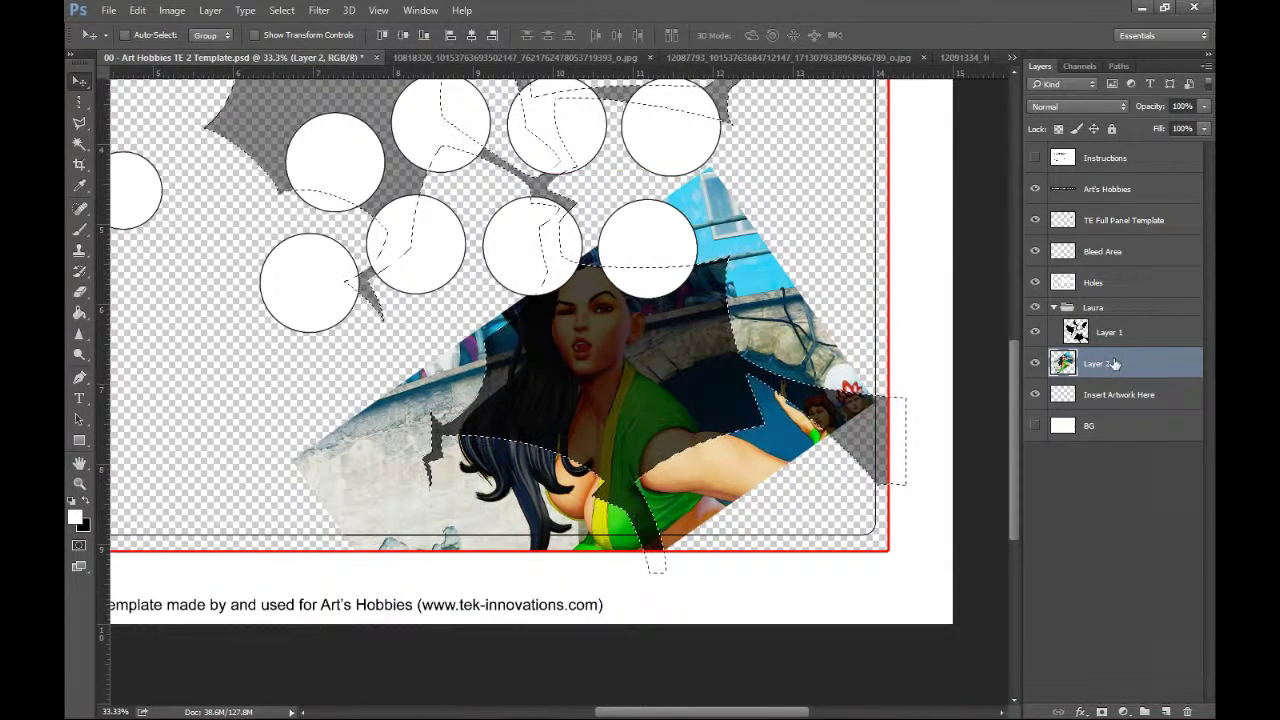
{"action": "key", "text": "ctrl+j"}
{"action": "left_click", "coordinate": [1112, 393]}
{"action": "key", "text": "Delete"}
{"action": "left_click", "coordinate": [1107, 366]}
Erase the leftover image along the lower-right bolt with an 800 px eraser and move the Laura cutout above the lightning layer
{"action": "key", "text": "e"}
{"action": "key", "text": "bracketright"}
{"action": "key", "text": "bracketright"}
{"action": "key", "text": "bracketright"}
{"action": "key", "text": "bracketright"}
{"action": "key", "text": "bracketright"}
{"action": "key", "text": "bracketright"}
{"action": "key", "text": "bracketright"}
{"action": "right_click", "coordinate": [873, 400]}
{"action": "left_click", "coordinate": [848, 276]}
{"action": "left_click_drag", "start_coordinate": [864, 380], "coordinate": [878, 406]}
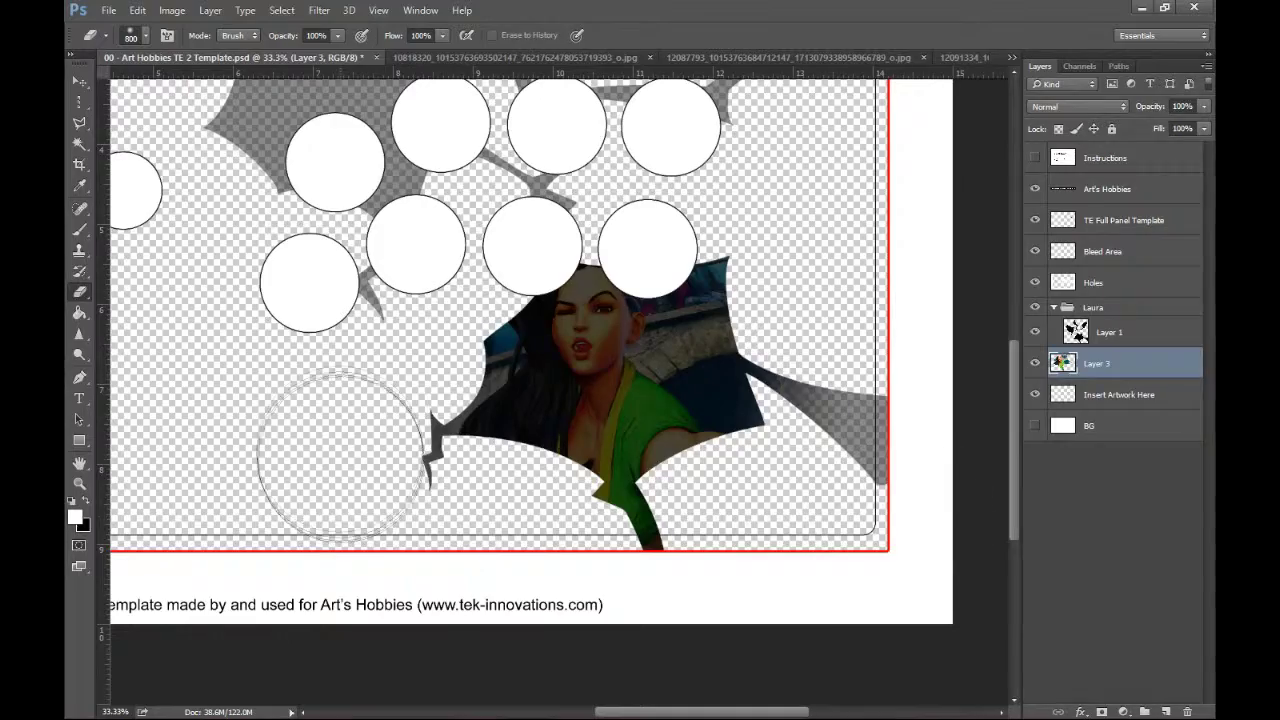
{"action": "left_click_drag", "start_coordinate": [1100, 332], "coordinate": [1048, 383]}
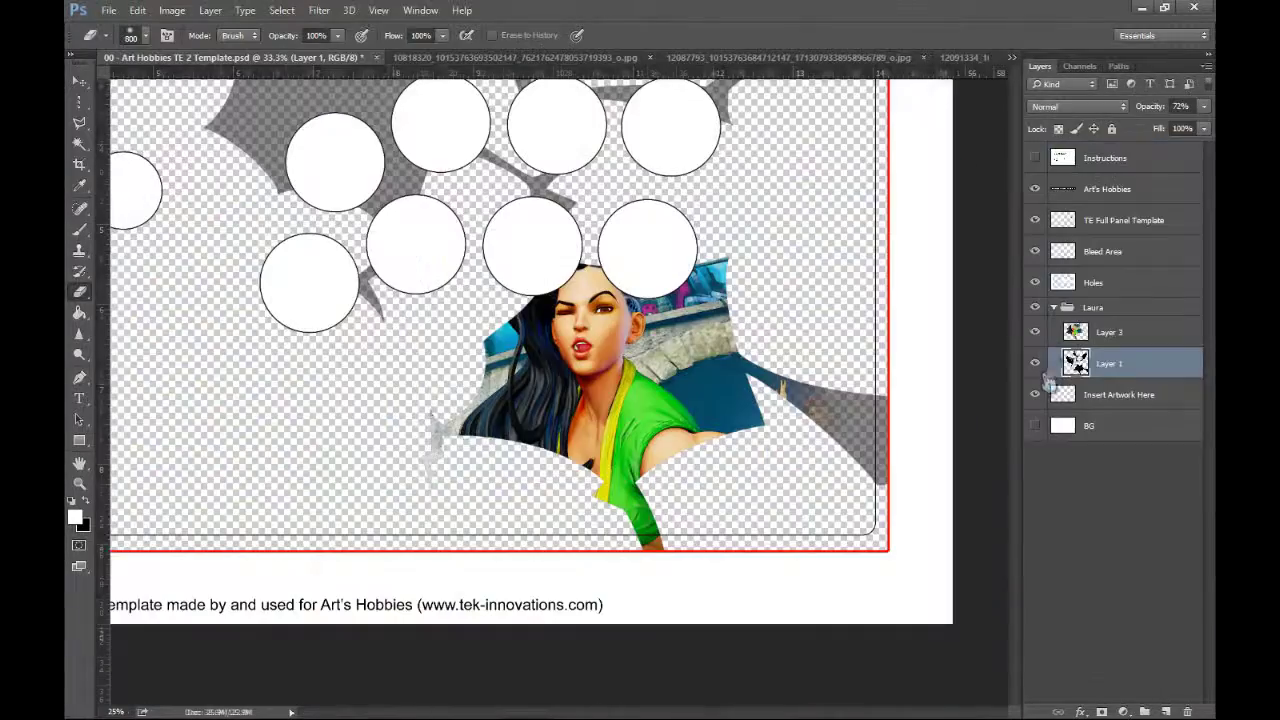
Bring the dark Laura image with blue streaks into the Laura group beneath the lightning, closing the file beginning 12087793
{"action": "key", "text": "ctrl+Tab"}
{"action": "key", "text": "ctrl+Tab"}
{"action": "key", "text": "ctrl+w"}
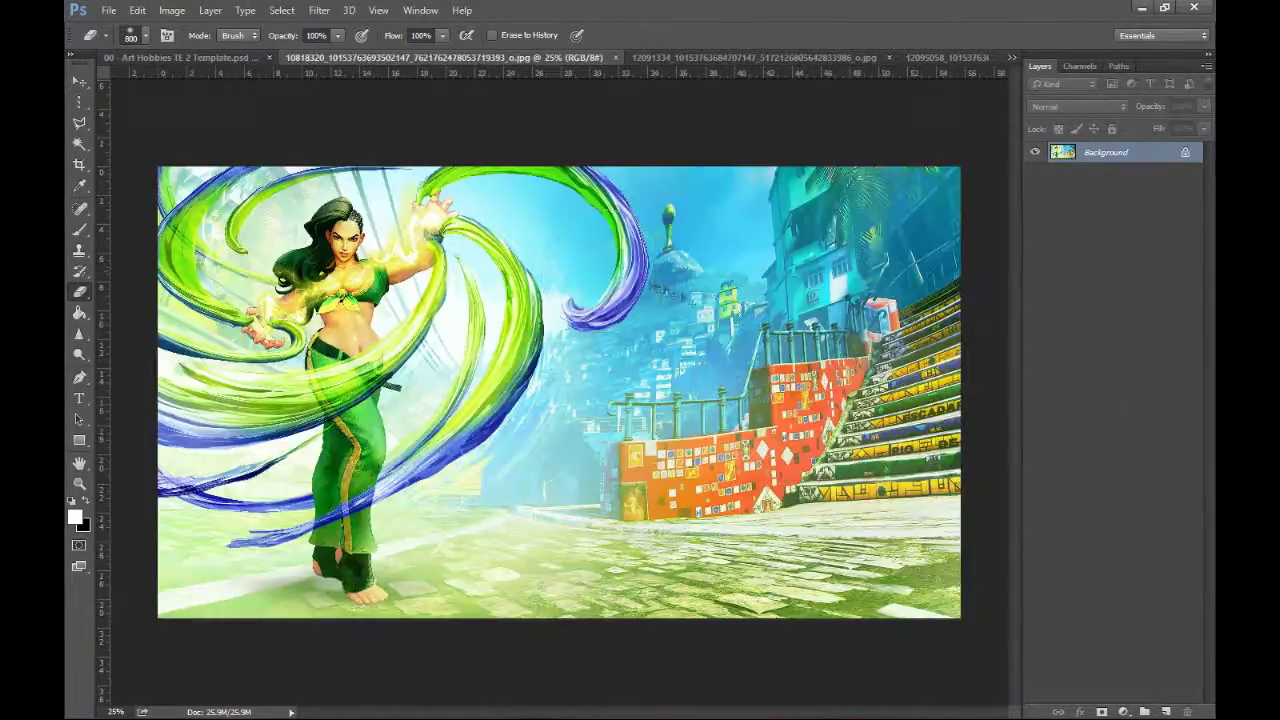
{"action": "key", "text": "ctrl+shift+Tab"}
{"action": "left_click", "coordinate": [1130, 396]}
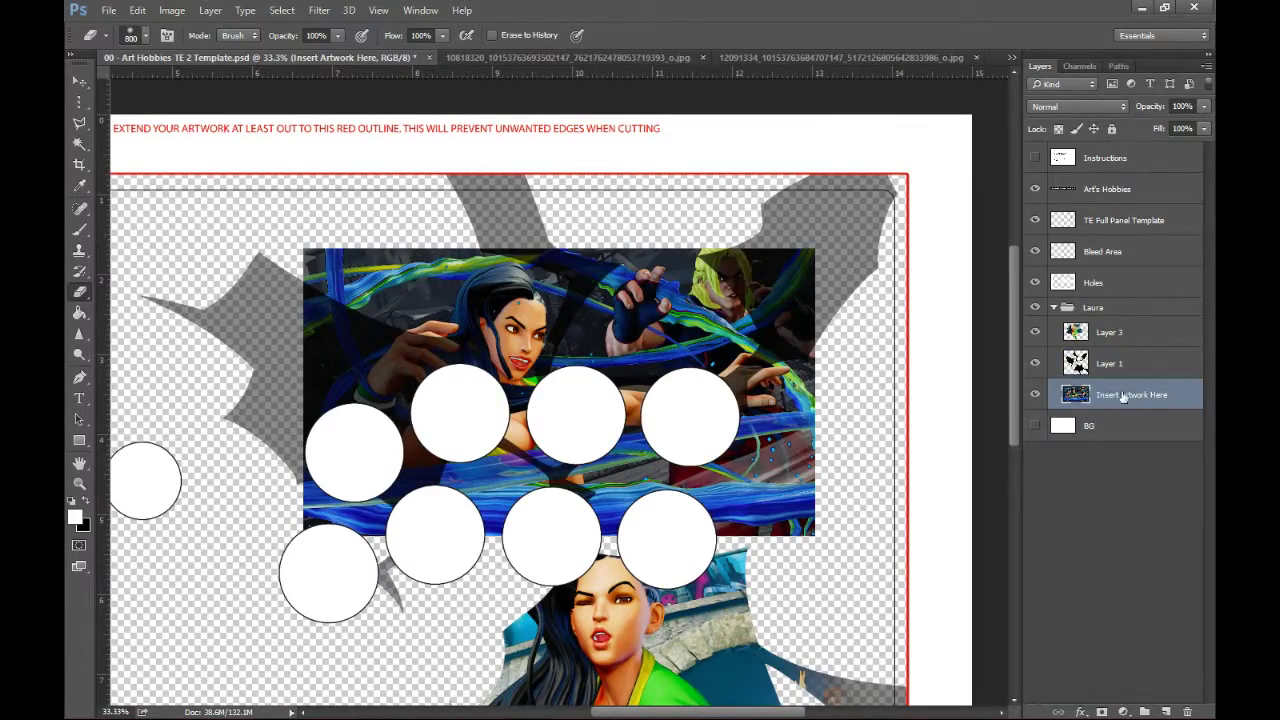
Move the dark Laura image under the left lightning shape, copy its lightning-shaped part to a new layer and delete the original
{"action": "key", "text": "v"}
{"action": "left_click_drag", "start_coordinate": [592, 338], "coordinate": [370, 335]}
{"action": "left_click", "coordinate": [1082, 366], "text": "ctrl"}
{"action": "key", "text": "ctrl+j"}
{"action": "left_click", "coordinate": [1099, 426]}
{"action": "key", "text": "Delete"}
Erase the leftover dark image from the top-center bolt, reducing the eraser to 500 px
{"action": "key", "text": "e"}
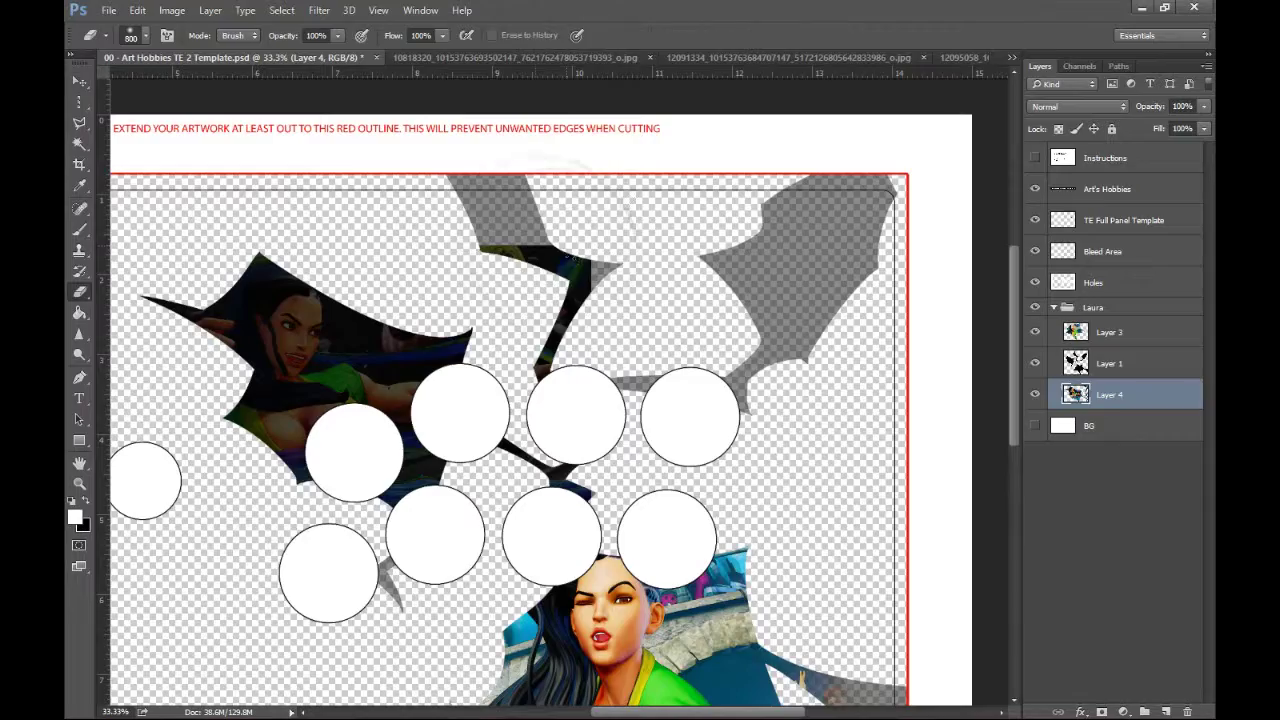
{"action": "left_click_drag", "start_coordinate": [546, 272], "coordinate": [595, 225]}
{"action": "key", "text": "bracketleft"}
{"action": "key", "text": "bracketleft"}
{"action": "key", "text": "bracketleft"}
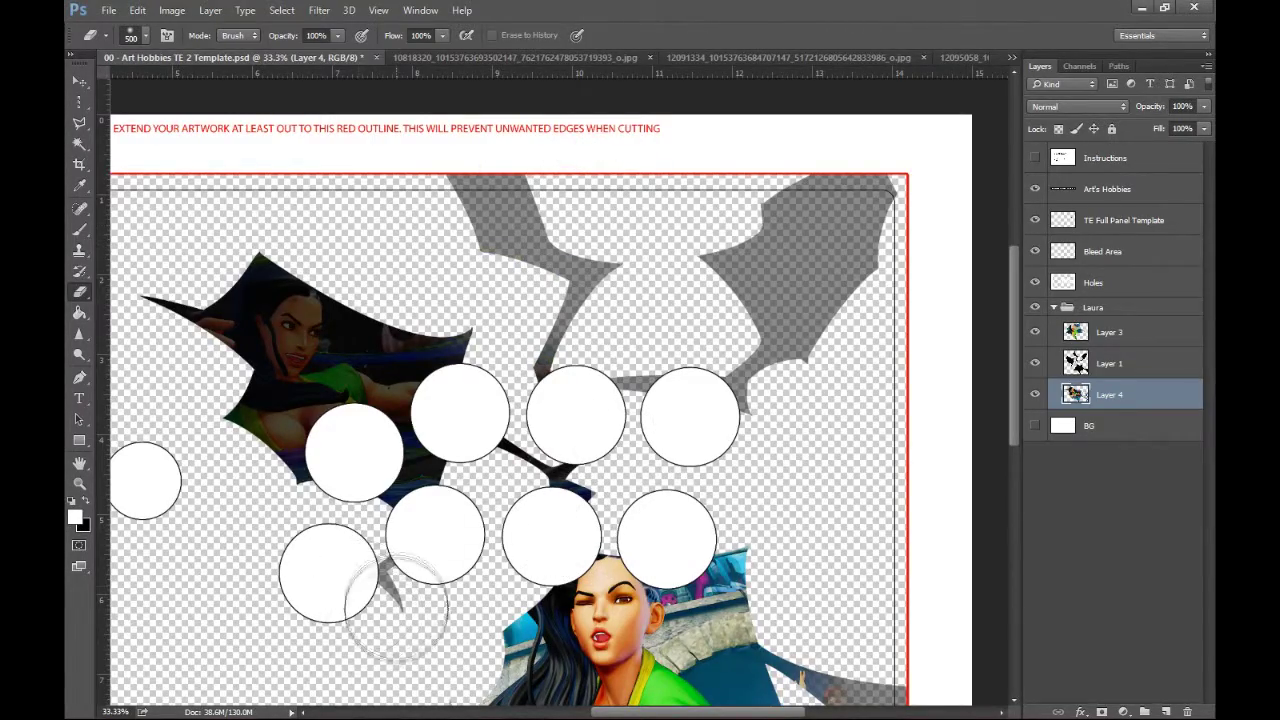
Paste another Laura image into the template and transform it to fit the upper-right lightning shape
{"action": "key", "text": "ctrl+Tab"}
{"action": "key", "text": "ctrl+Tab"}
{"action": "key", "text": "ctrl+Tab"}
{"action": "key", "text": "ctrl+Tab"}
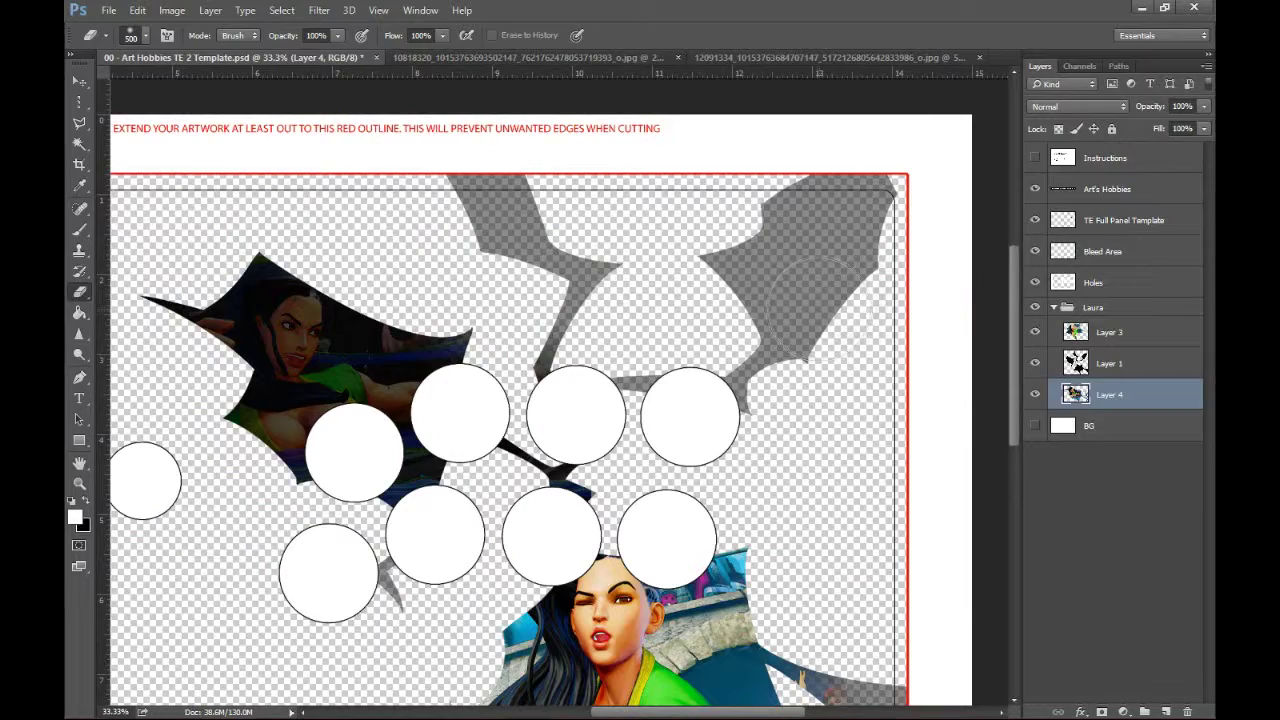
{"action": "key", "text": "ctrl+v"}
{"action": "key", "text": "ctrl+t"}
{"action": "left_click_drag", "start_coordinate": [486, 457], "coordinate": [669, 358]}
{"action": "left_click_drag", "start_coordinate": [795, 313], "coordinate": [769, 310]}
{"action": "left_click_drag", "start_coordinate": [638, 167], "coordinate": [613, 280]}
{"action": "left_click_drag", "start_coordinate": [908, 97], "coordinate": [922, 107]}
{"action": "left_click_drag", "start_coordinate": [850, 229], "coordinate": [865, 230]}
{"action": "key", "text": "Return"}
Copy the lightning-shaped part of the upper-right Laura image to a new layer and delete the full image
{"action": "left_click", "coordinate": [1076, 365], "text": "ctrl"}
{"action": "key", "text": "ctrl+j"}
{"action": "left_click", "coordinate": [1109, 422]}
{"action": "key", "text": "Delete"}
Move the lightning layer below all Laura cutouts and erase stray image remnants around the upper bolts
{"action": "left_click", "coordinate": [1110, 395]}
{"action": "key", "text": "e"}
{"action": "left_click_drag", "start_coordinate": [1132, 341], "coordinate": [1106, 350]}
{"action": "key", "text": "ctrl+z"}
{"action": "left_click_drag", "start_coordinate": [1110, 424], "coordinate": [1107, 380]}
{"action": "left_click_drag", "start_coordinate": [554, 403], "coordinate": [622, 247]}
{"action": "left_click_drag", "start_coordinate": [666, 298], "coordinate": [684, 443]}
Check the remaining open Laura images and close the file beginning 12091334
{"action": "left_click", "coordinate": [512, 60]}
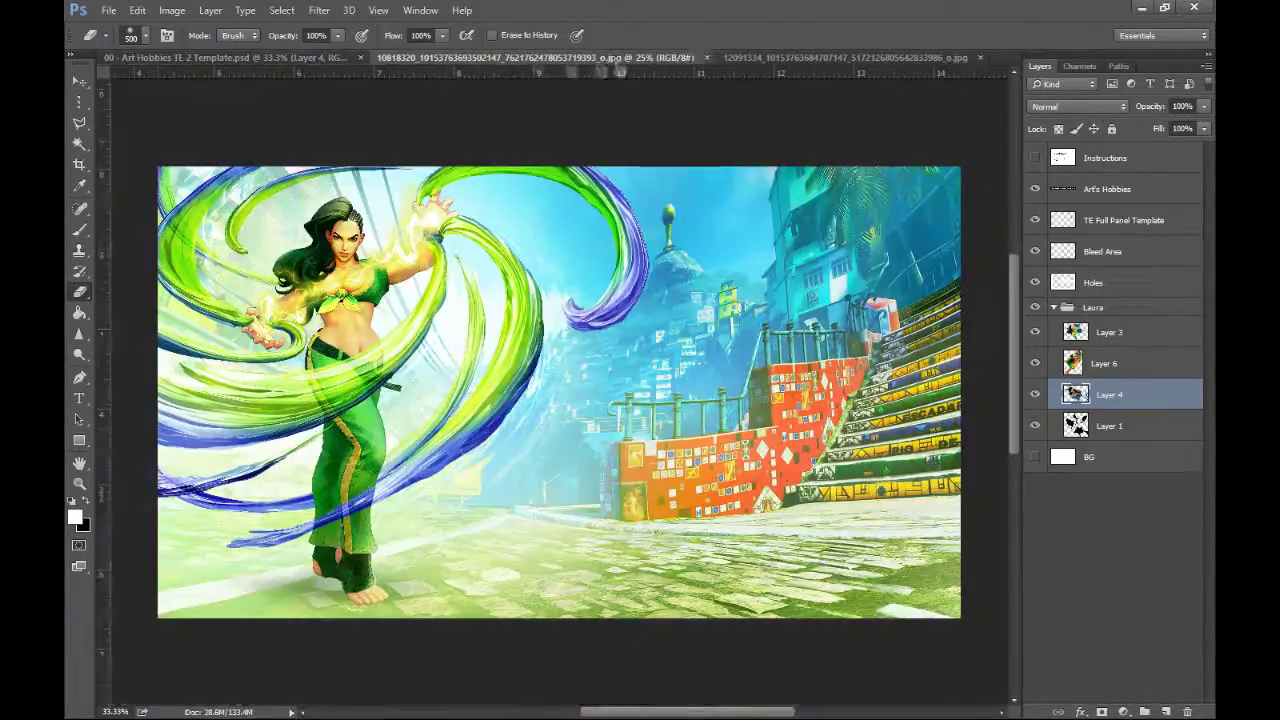
{"action": "left_click", "coordinate": [733, 60]}
{"action": "left_click", "coordinate": [314, 60]}
{"action": "mouse_move", "coordinate": [640, 440]}
{"action": "left_mouse_down"}
{"action": "mouse_move", "coordinate": [623, 349]}
{"action": "mouse_move", "coordinate": [661, 433]}
{"action": "left_mouse_up"}
{"action": "left_click", "coordinate": [753, 62]}
{"action": "key", "text": "ctrl+w"}
{"action": "left_click_drag", "start_coordinate": [687, 384], "coordinate": [687, 429]}
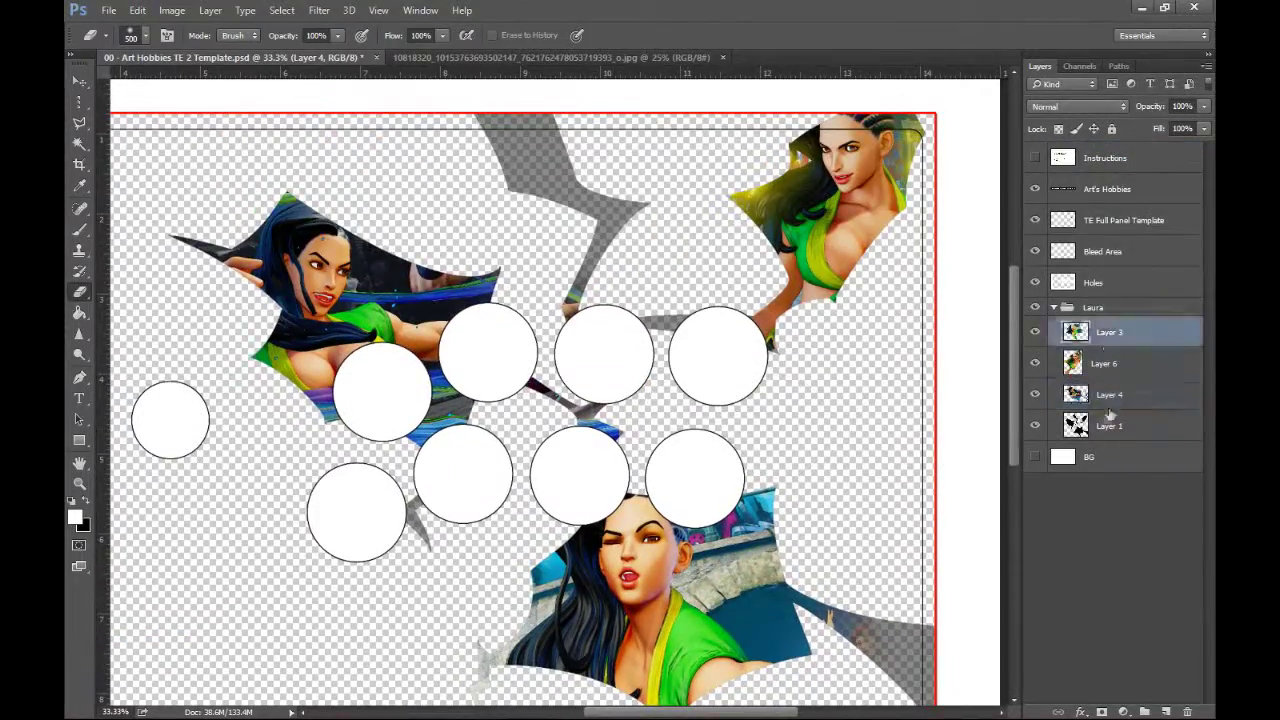
Duplicate the lightning layer and make the copy white at 100% opacity
{"action": "left_click", "coordinate": [1085, 425]}
{"action": "key", "text": "ctrl+j"}
{"action": "left_click_drag", "start_coordinate": [1190, 128], "coordinate": [1206, 129]}
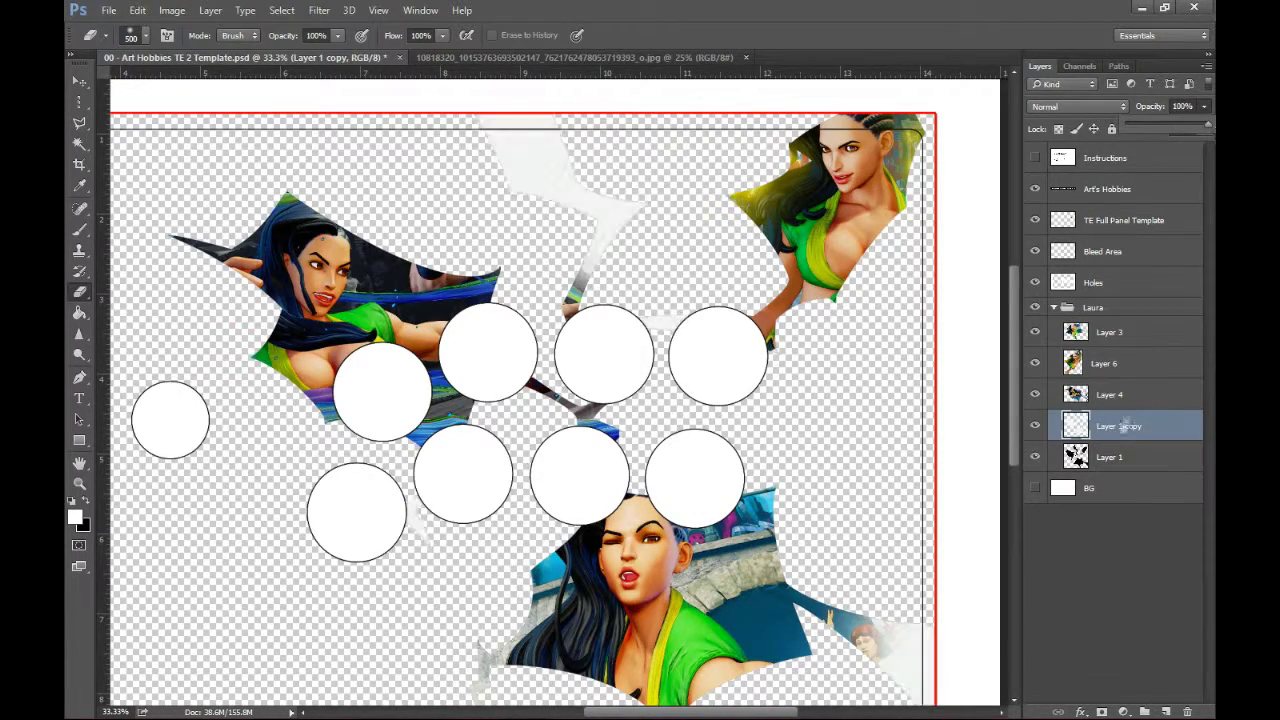
{"action": "left_click", "coordinate": [1125, 425]}
Merge the Laura cutouts, keep a hidden duplicate of them, and merge the visible one with the white lightning copy
{"action": "left_click", "coordinate": [1112, 334]}
{"action": "key", "text": "ctrl+e"}
{"action": "key", "text": "ctrl+e"}
{"action": "key", "text": "ctrl+j"}
{"action": "left_click", "coordinate": [1035, 332]}
{"action": "left_click", "coordinate": [1120, 364]}
{"action": "key", "text": "ctrl+e"}
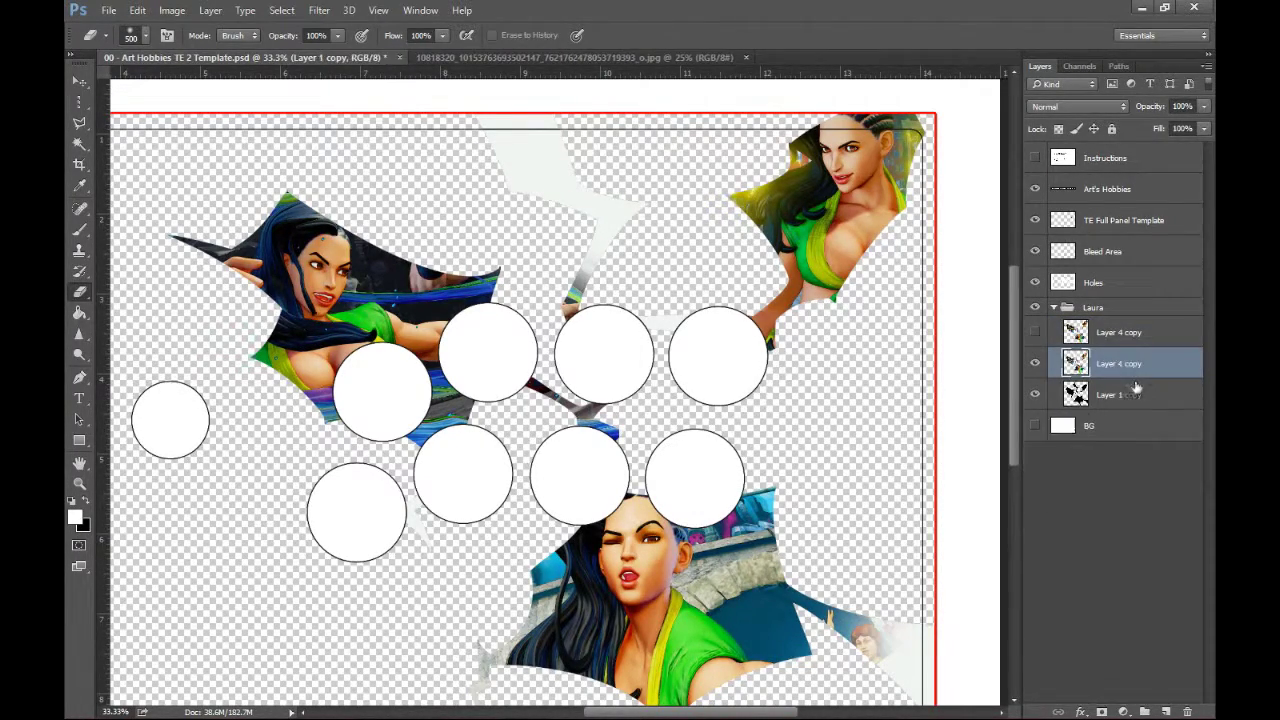
Adjust the merged artwork's color balance, shifting shadows toward cyan (-61) and yellow and tinting the highlights yellow
{"action": "key", "text": "ctrl+b"}
{"action": "left_click", "coordinate": [729, 182]}
{"action": "left_click_drag", "start_coordinate": [793, 110], "coordinate": [750, 113]}
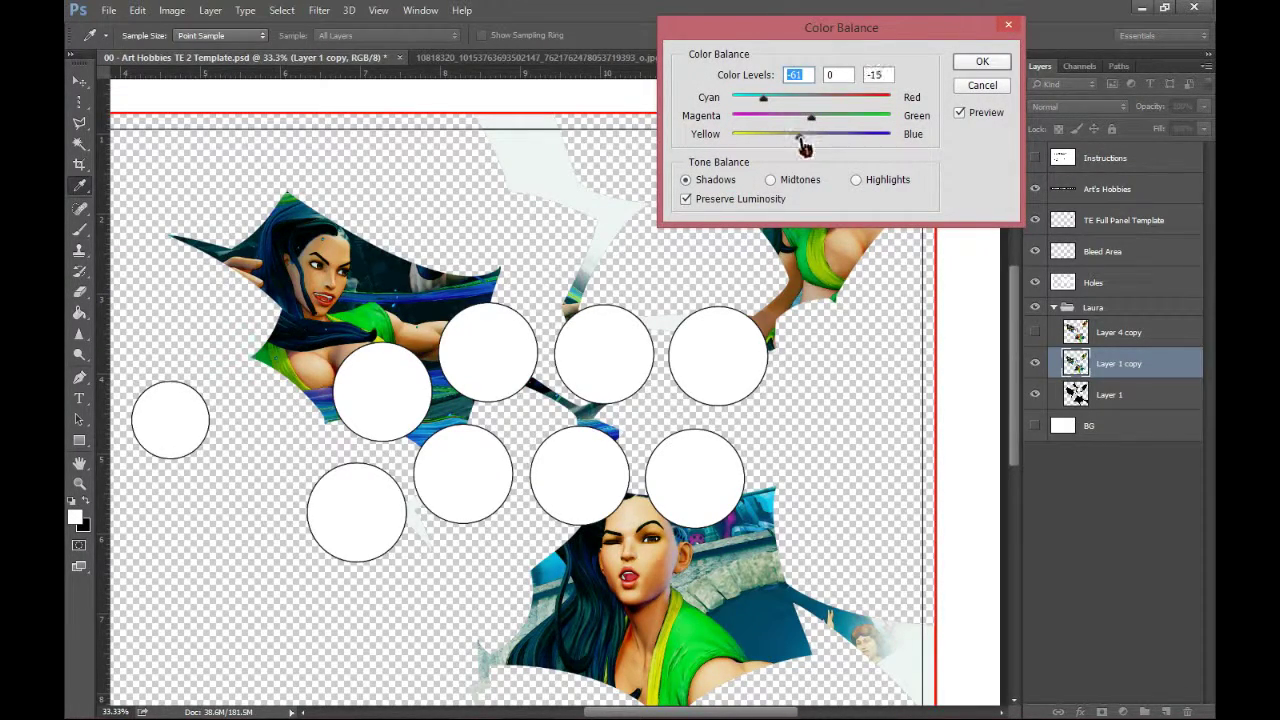
{"action": "left_click", "coordinate": [876, 185]}
{"action": "mouse_move", "coordinate": [807, 143]}
{"action": "left_mouse_down"}
{"action": "mouse_move", "coordinate": [784, 151]}
{"action": "mouse_move", "coordinate": [836, 126]}
{"action": "mouse_move", "coordinate": [825, 133]}
{"action": "left_mouse_up"}
{"action": "key", "text": "Return"}
{"action": "key", "text": "e"}
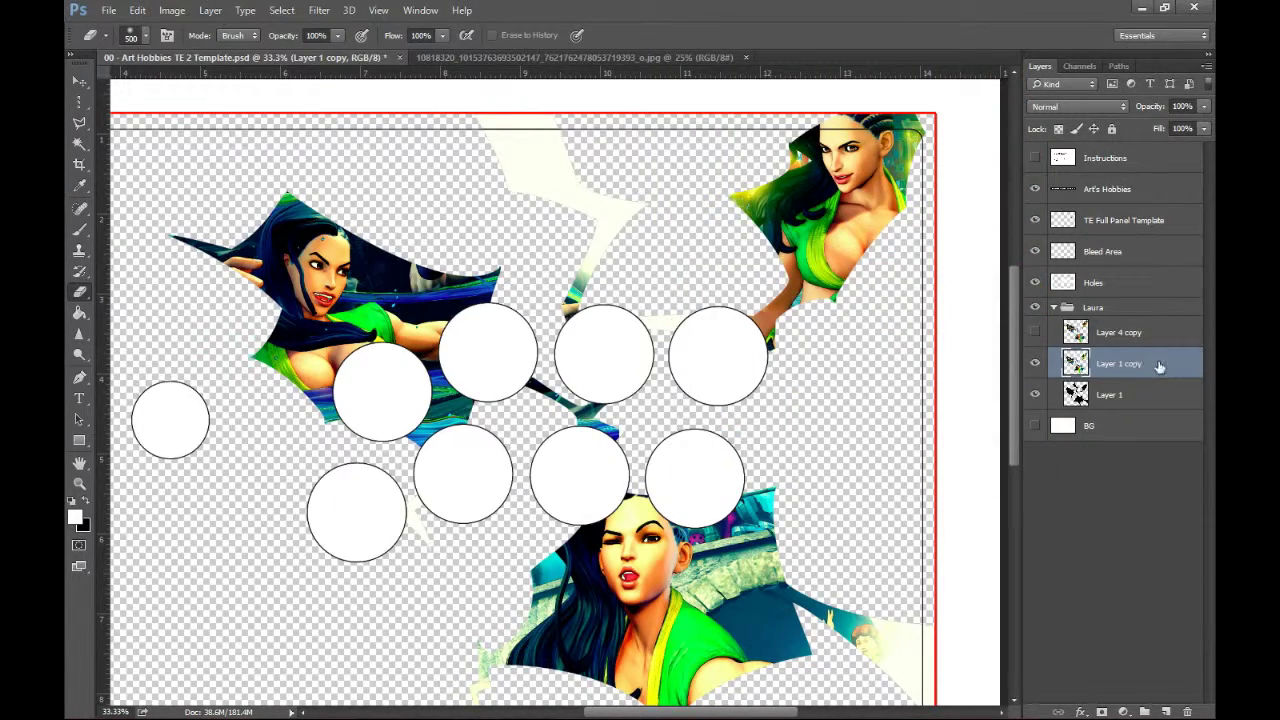
Reduce the merged artwork's saturation to about -17
{"action": "key", "text": "ctrl+u"}
{"action": "left_click_drag", "start_coordinate": [997, 314], "coordinate": [1013, 363]}
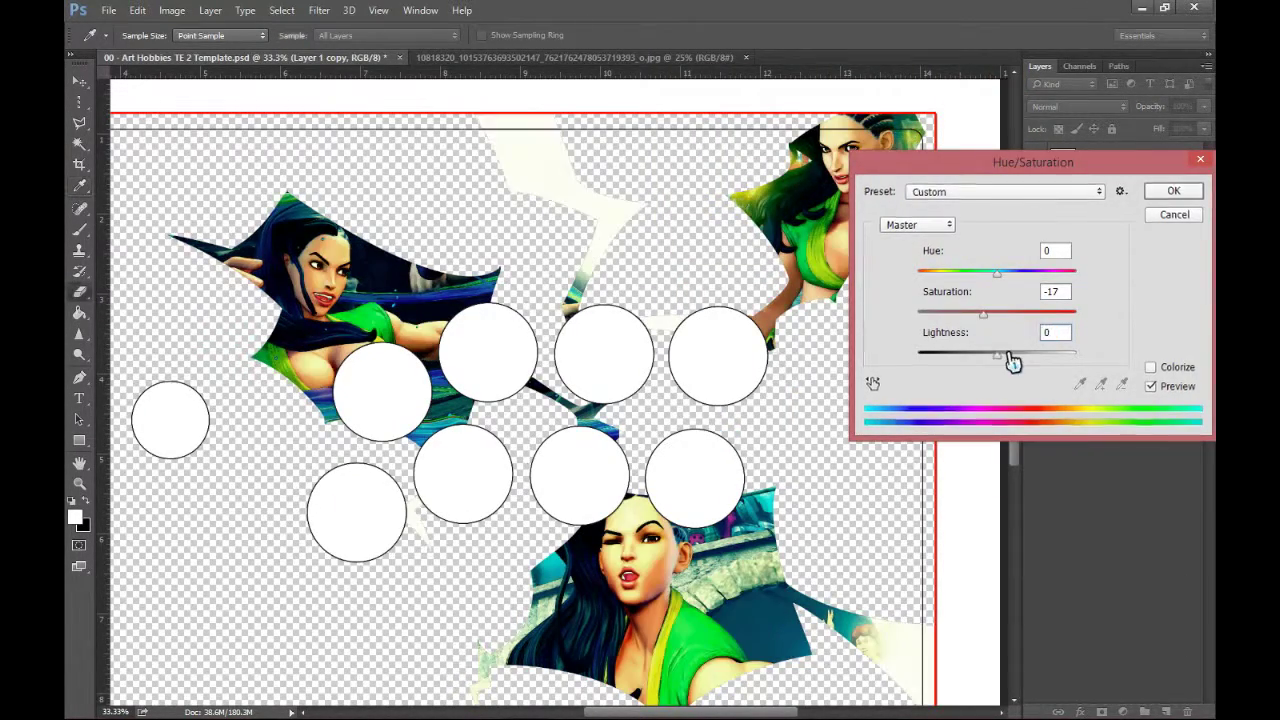
{"action": "key", "text": "Return"}
Add an inner glow to the merged artwork layer and color it pale yellow
{"action": "double_click", "coordinate": [1171, 363]}
{"action": "left_click", "coordinate": [383, 280]}
{"action": "left_click", "coordinate": [587, 218]}
{"action": "left_click_drag", "start_coordinate": [654, 492], "coordinate": [652, 553]}
{"action": "left_click", "coordinate": [985, 438]}
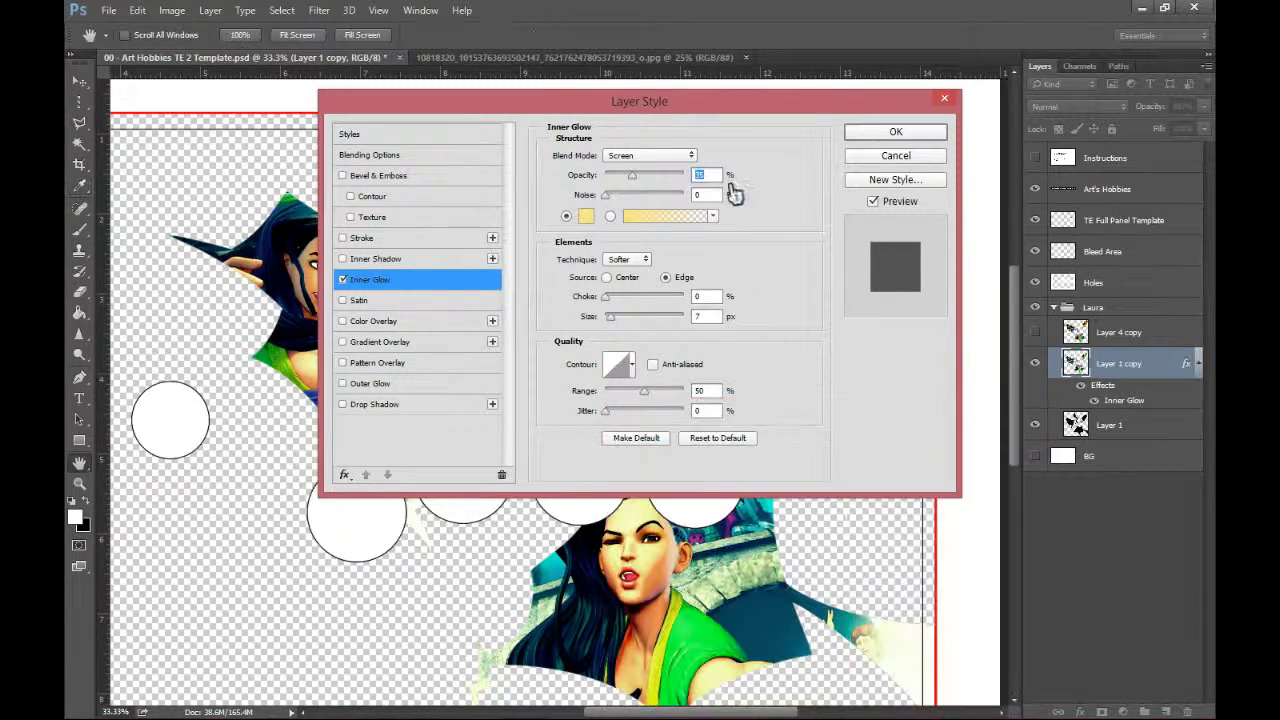
Set the inner glow's opacity to 100%, choke to 1% and size to about 128 px
{"action": "key", "text": "shift+Up"}
{"action": "key", "text": "shift+Up"}
{"action": "key", "text": "shift+Up"}
{"action": "key", "text": "shift+Up"}
{"action": "key", "text": "shift+Up"}
{"action": "key", "text": "shift+Up"}
{"action": "key", "text": "shift+Up"}
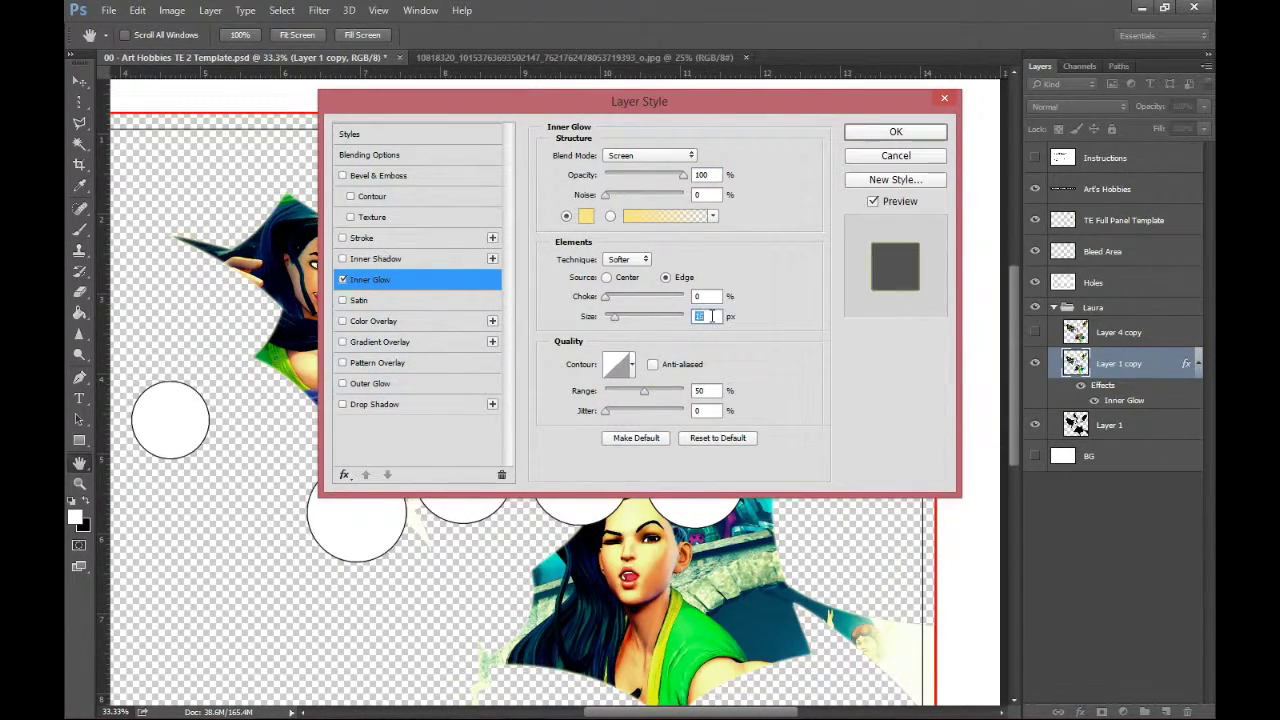
{"action": "left_click_drag", "start_coordinate": [629, 322], "coordinate": [648, 318]}
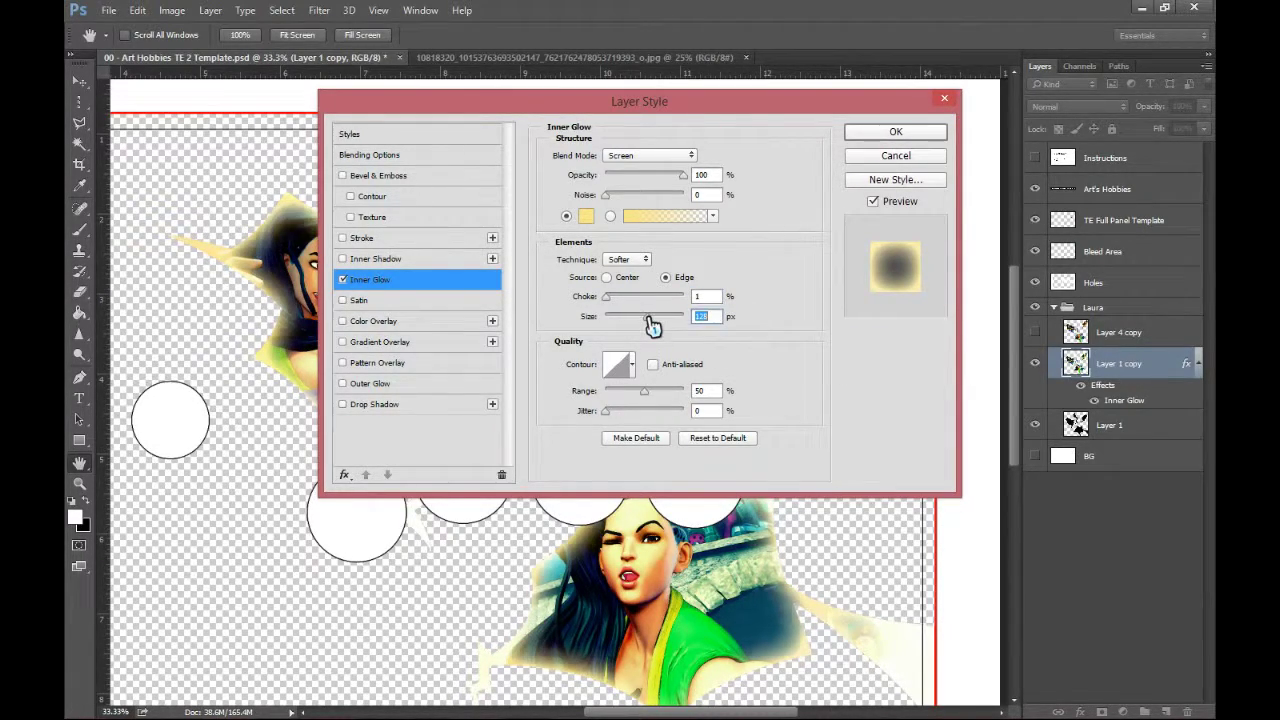
Add an enlarged outer glow to the merged artwork and apply the layer style
{"action": "left_click", "coordinate": [366, 384]}
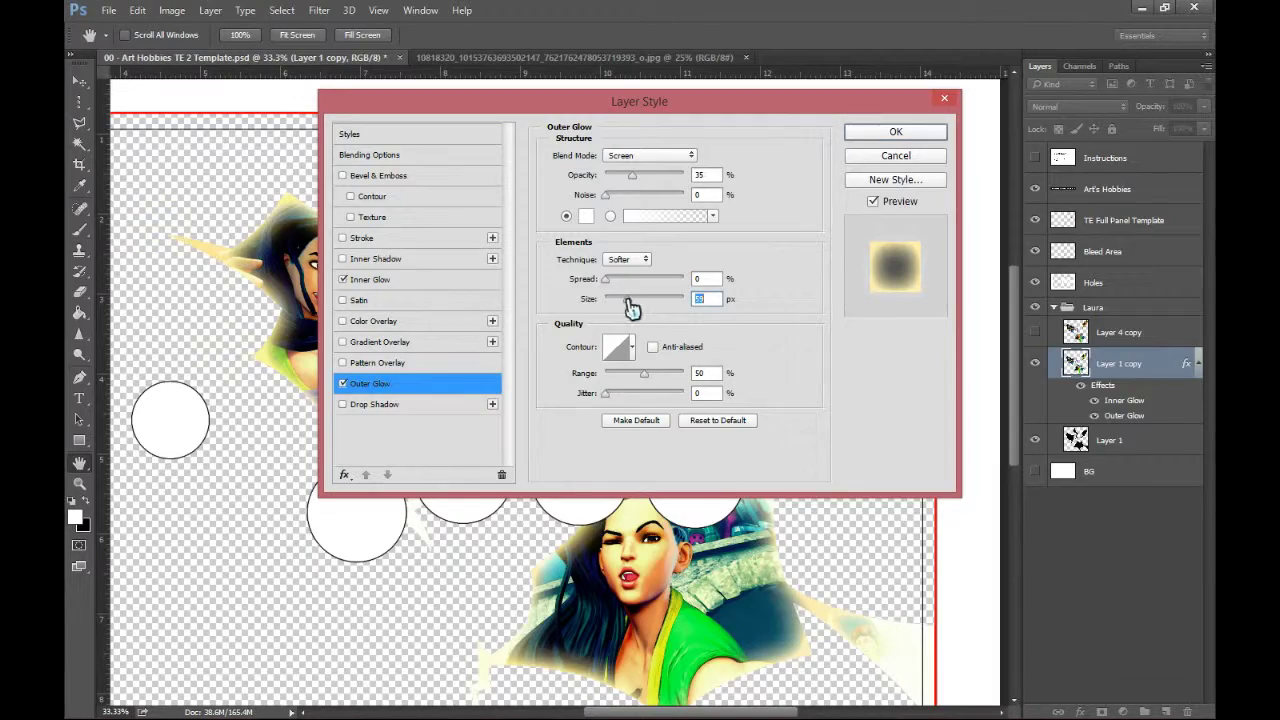
{"action": "left_click_drag", "start_coordinate": [630, 103], "coordinate": [623, 267]}
{"action": "left_click", "coordinate": [889, 299]}
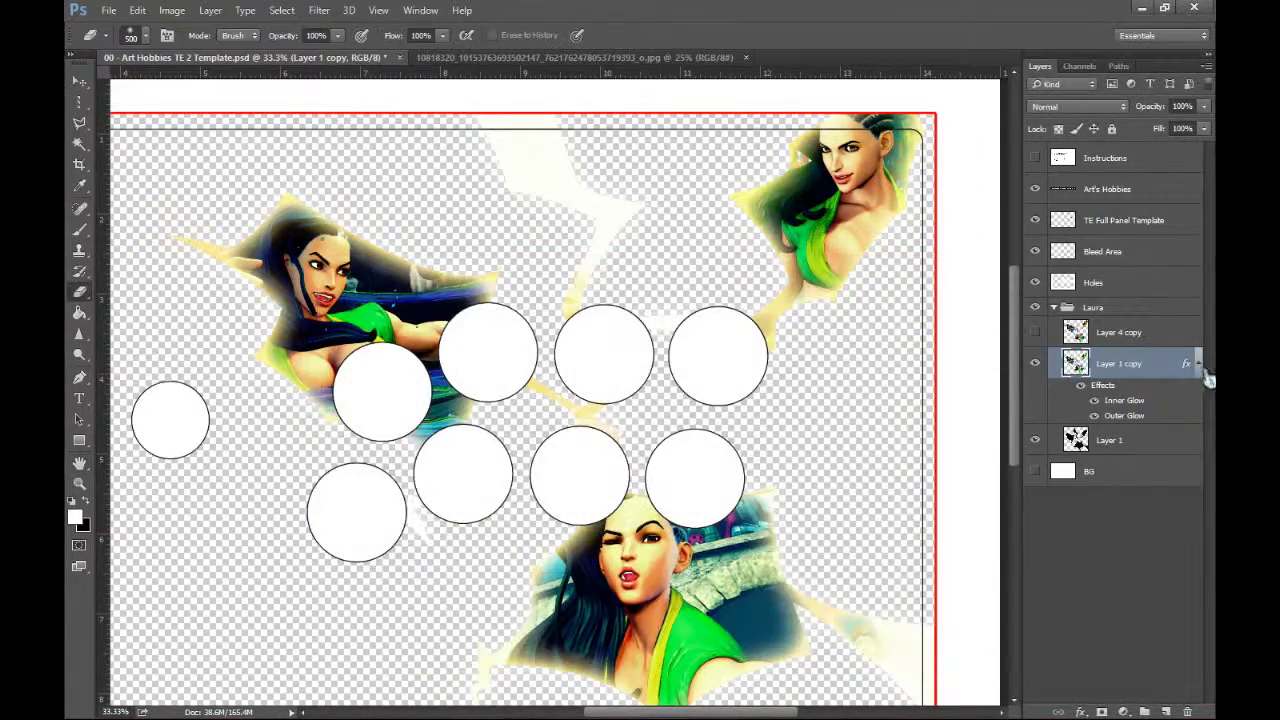
Collapse the layer's effects list, show the BG layer and turn it black
{"action": "left_click", "coordinate": [1198, 365]}
{"action": "left_click", "coordinate": [1035, 424]}
{"action": "left_click", "coordinate": [1092, 424]}
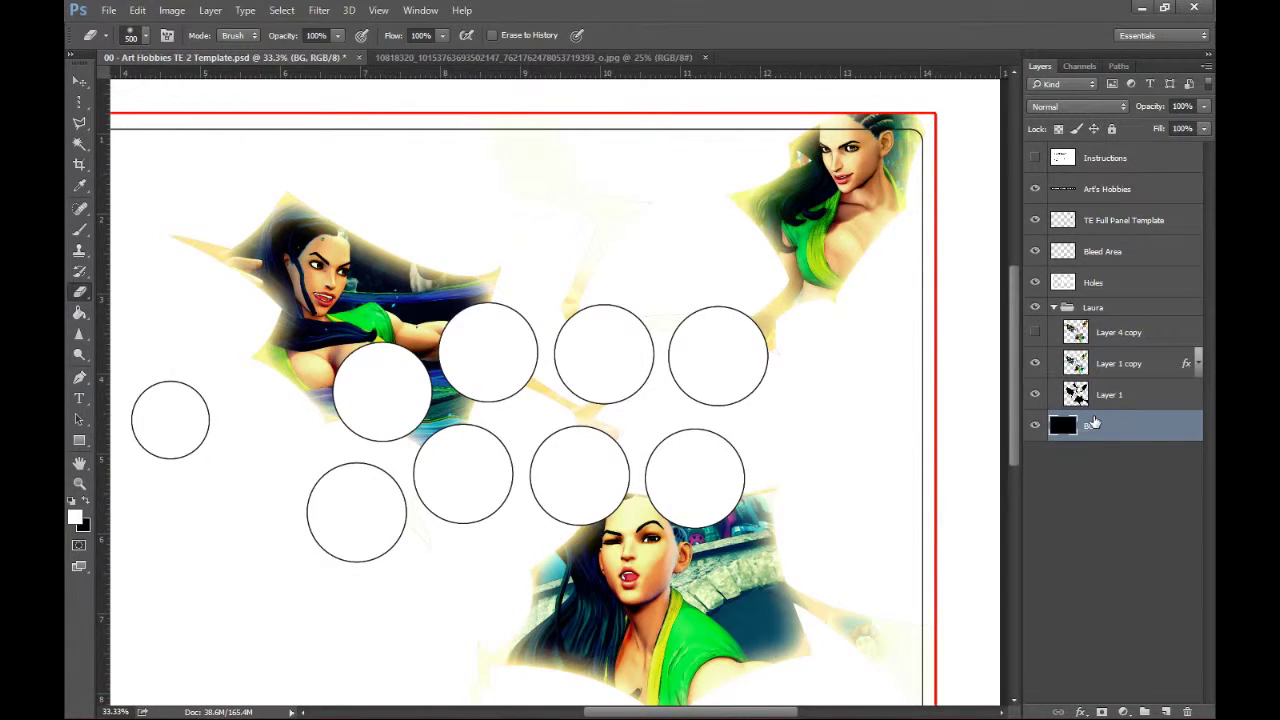
Recolor the merged artwork's outer glow pale yellow and raise its opacity to 100%
{"action": "double_click", "coordinate": [1160, 364]}
{"action": "left_click", "coordinate": [369, 550]}
{"action": "left_click", "coordinate": [586, 382]}
{"action": "left_click", "coordinate": [986, 437]}
{"action": "left_click", "coordinate": [684, 341]}
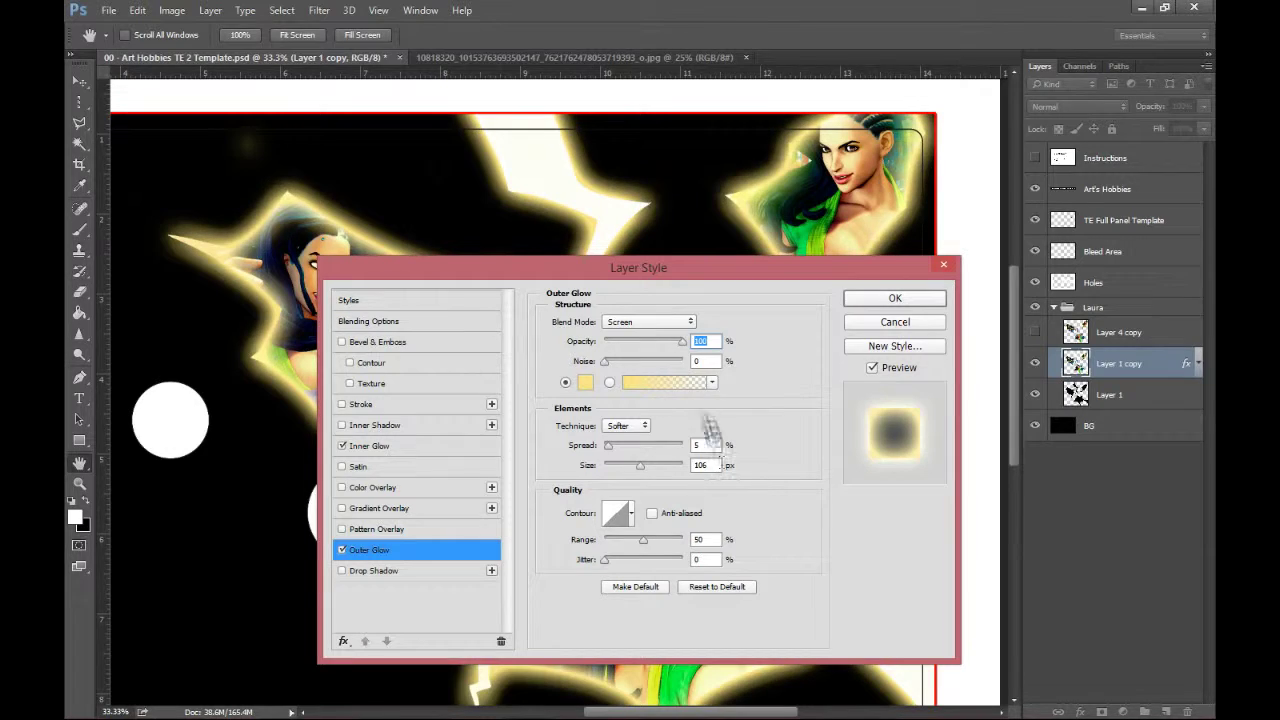
{"action": "type", "text": "0"}
Set the outer glow's spread to 1% and size to 50 px, and apply the layer style
{"action": "left_click_drag", "start_coordinate": [640, 466], "coordinate": [602, 448]}
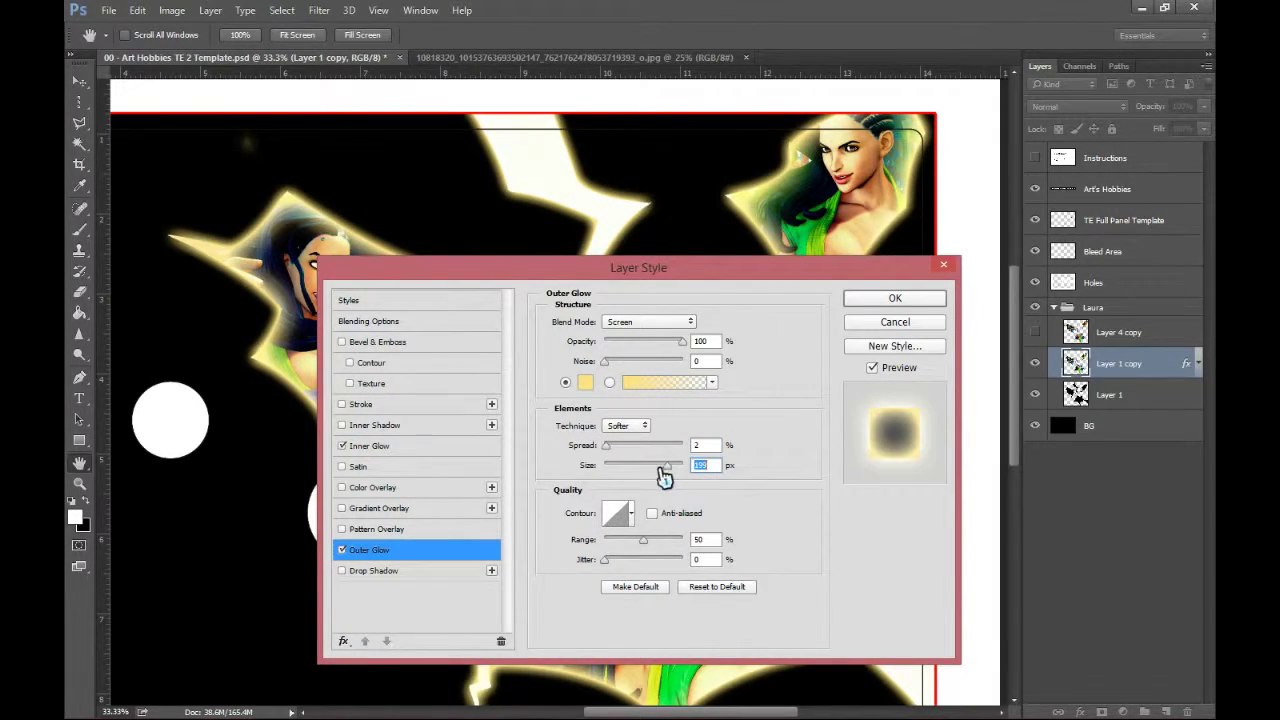
{"action": "left_click_drag", "start_coordinate": [643, 482], "coordinate": [611, 446]}
{"action": "double_click", "coordinate": [704, 446]}
{"action": "type", "text": "5"}
{"action": "left_click_drag", "start_coordinate": [628, 271], "coordinate": [460, 494]}
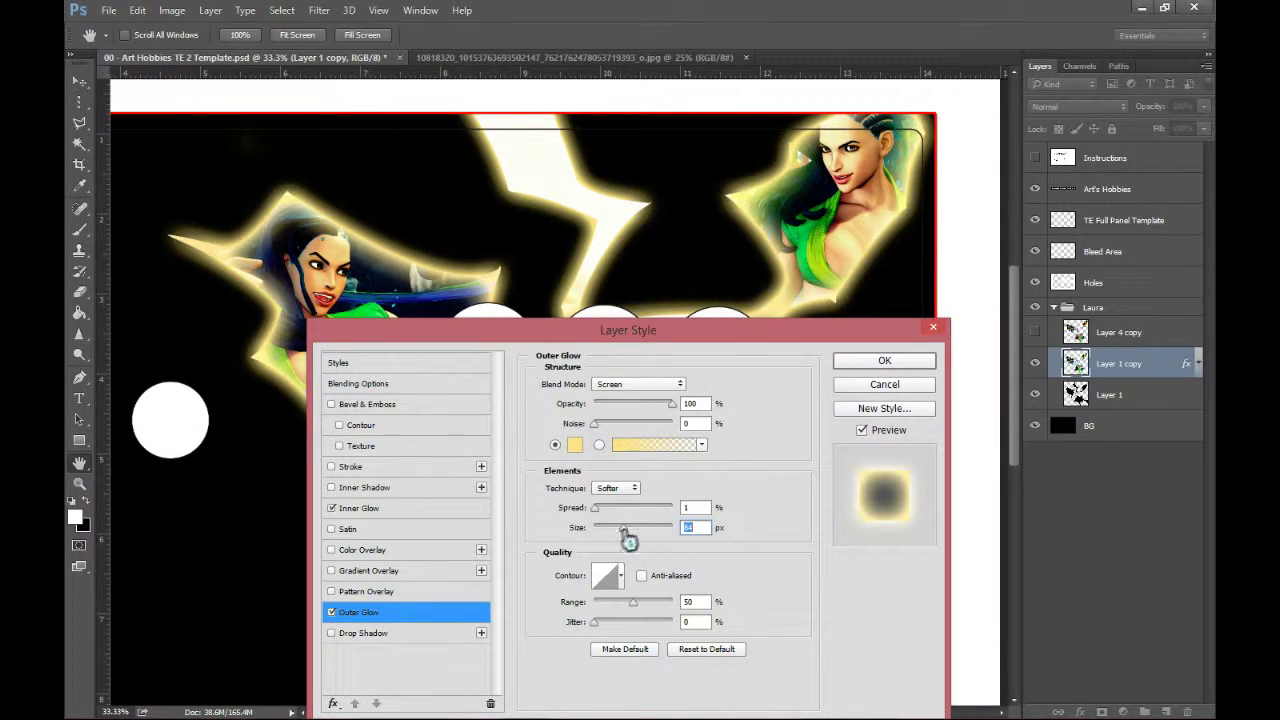
{"action": "left_click_drag", "start_coordinate": [629, 541], "coordinate": [612, 538]}
{"action": "type", "text": "50"}
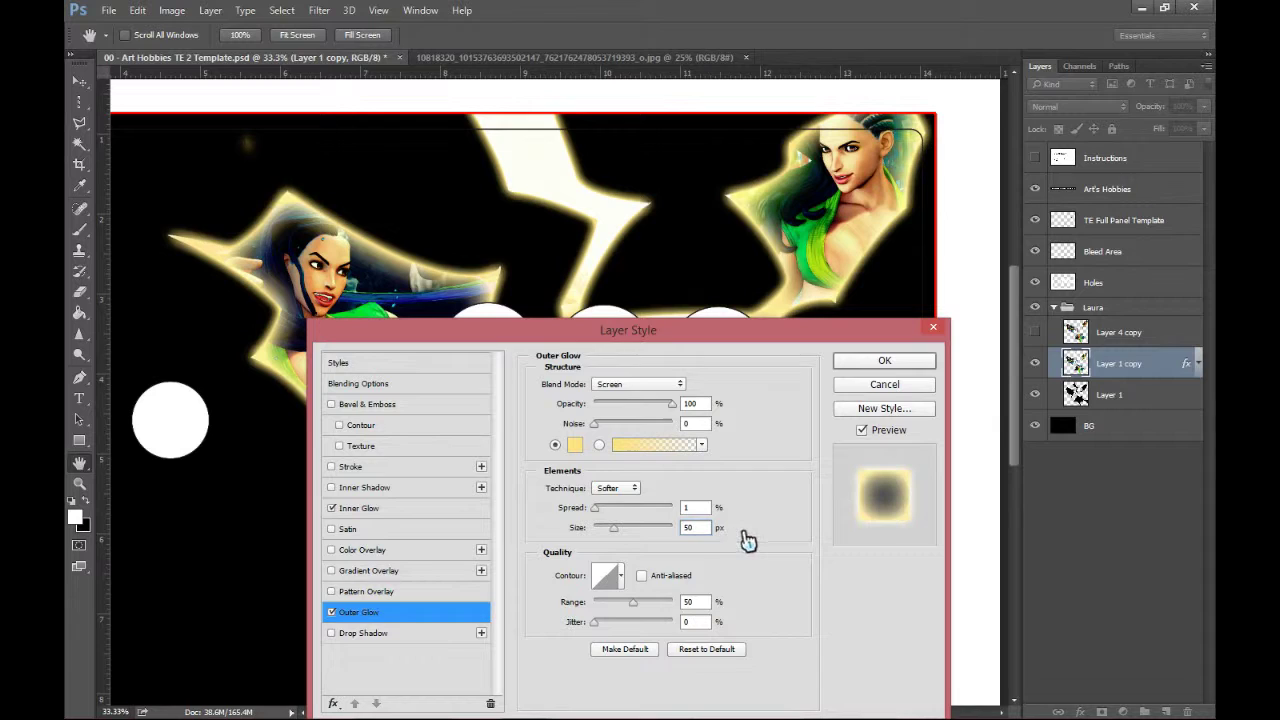
{"action": "left_click", "coordinate": [884, 361]}
Erase the stray glow spot above the left Laura cutout and expand the layer's effects list
{"action": "key", "text": "e"}
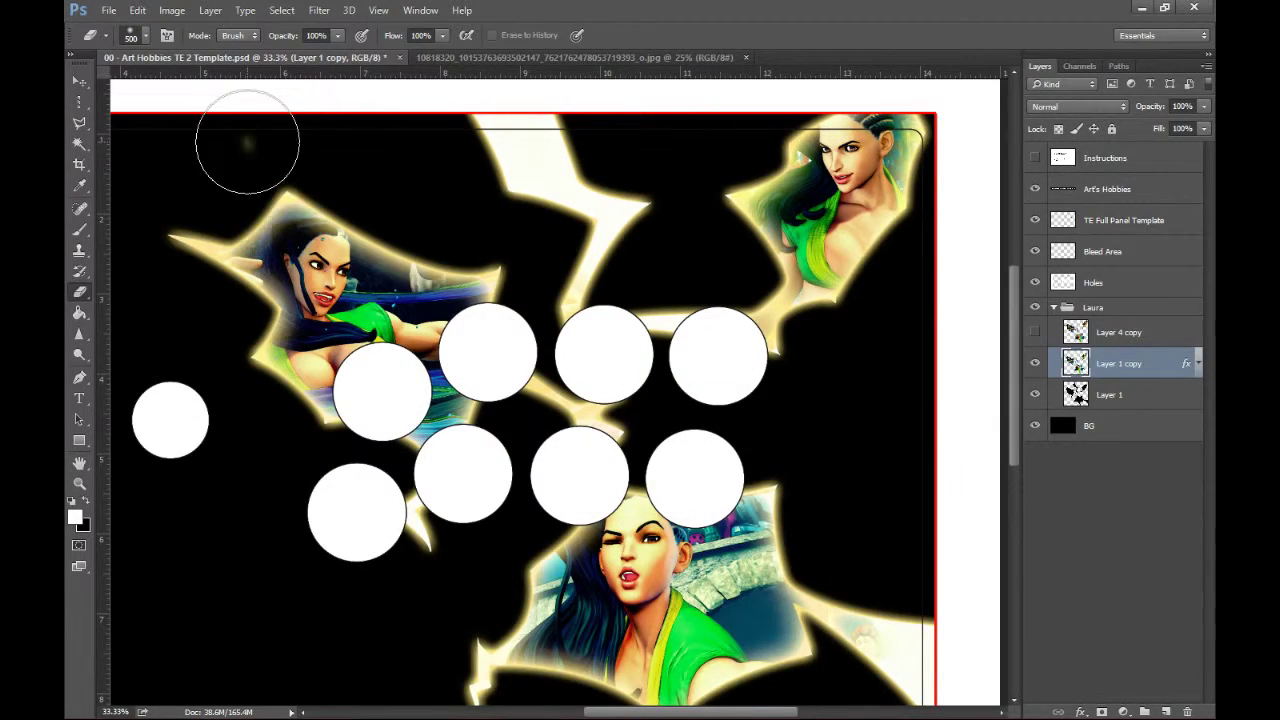
{"action": "left_click_drag", "start_coordinate": [501, 443], "coordinate": [552, 434]}
{"action": "left_click", "coordinate": [1197, 365]}
{"action": "double_click", "coordinate": [1186, 368]}
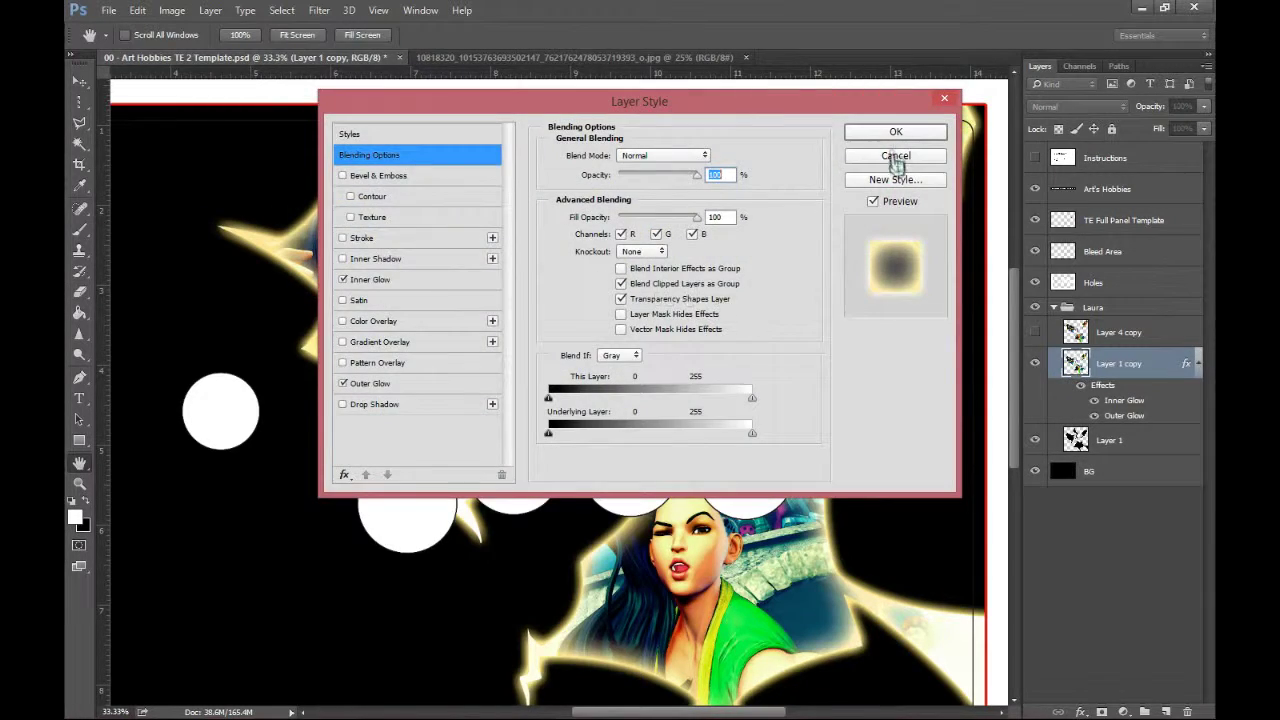
{"action": "left_click", "coordinate": [897, 134]}
Lighten the BG layer from black to dark gray with Hue/Saturation
{"action": "left_click", "coordinate": [1067, 470]}
{"action": "key", "text": "ctrl+u"}
{"action": "left_click_drag", "start_coordinate": [997, 356], "coordinate": [1020, 361]}
{"action": "left_click", "coordinate": [1173, 191]}
Add a drop shadow to the merged artwork layer and set its color to black (000000)
{"action": "double_click", "coordinate": [1150, 364]}
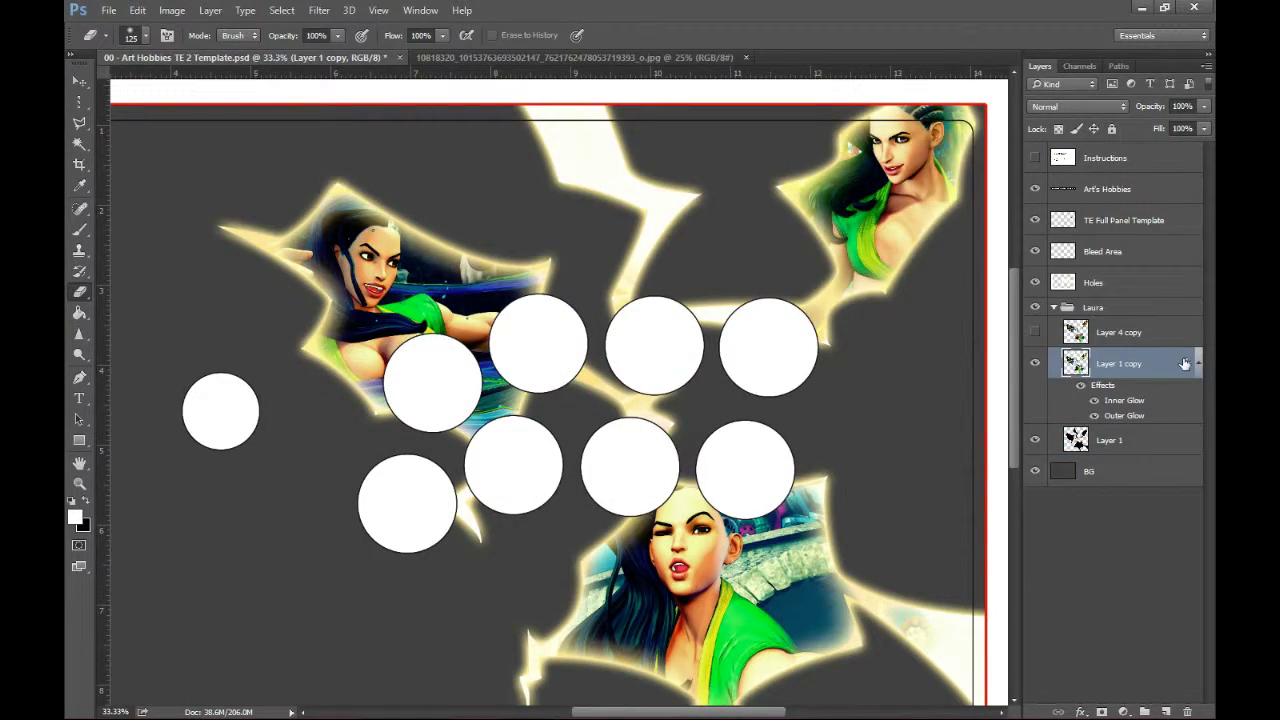
{"action": "left_click", "coordinate": [375, 404]}
{"action": "left_click", "coordinate": [714, 155]}
{"action": "left_click_drag", "start_coordinate": [838, 452], "coordinate": [863, 683]}
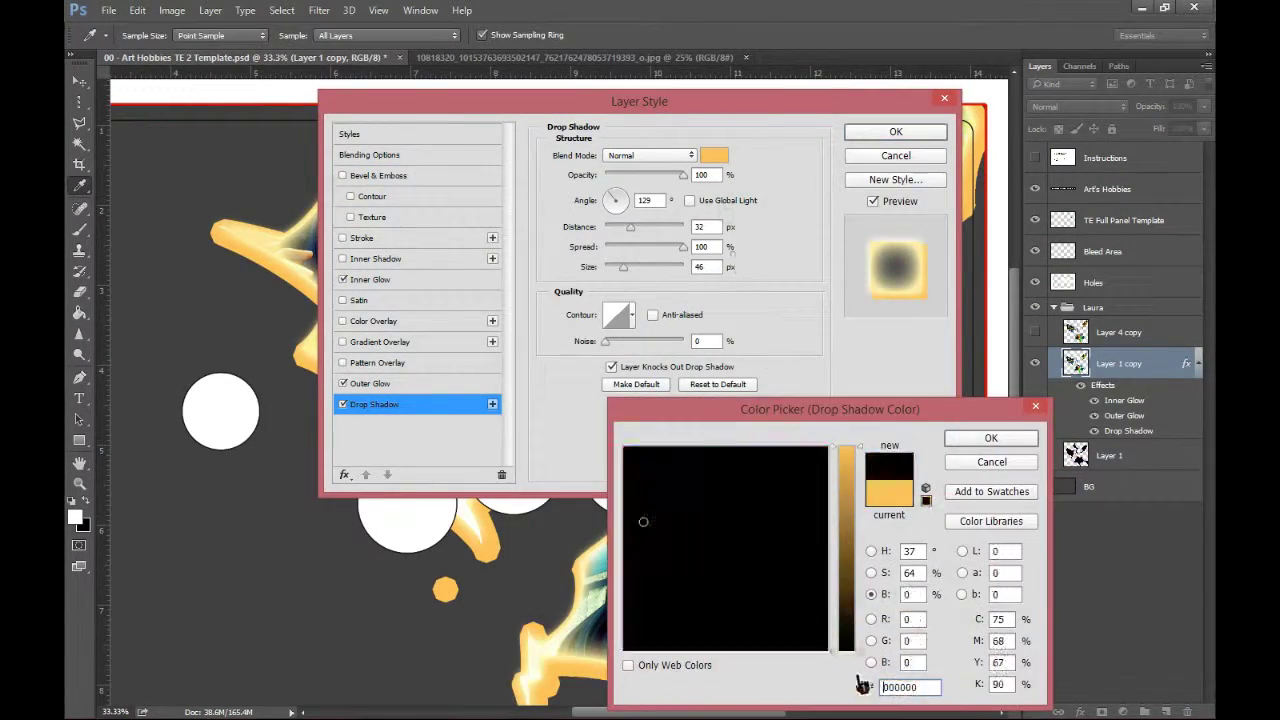
{"action": "left_click", "coordinate": [989, 440]}
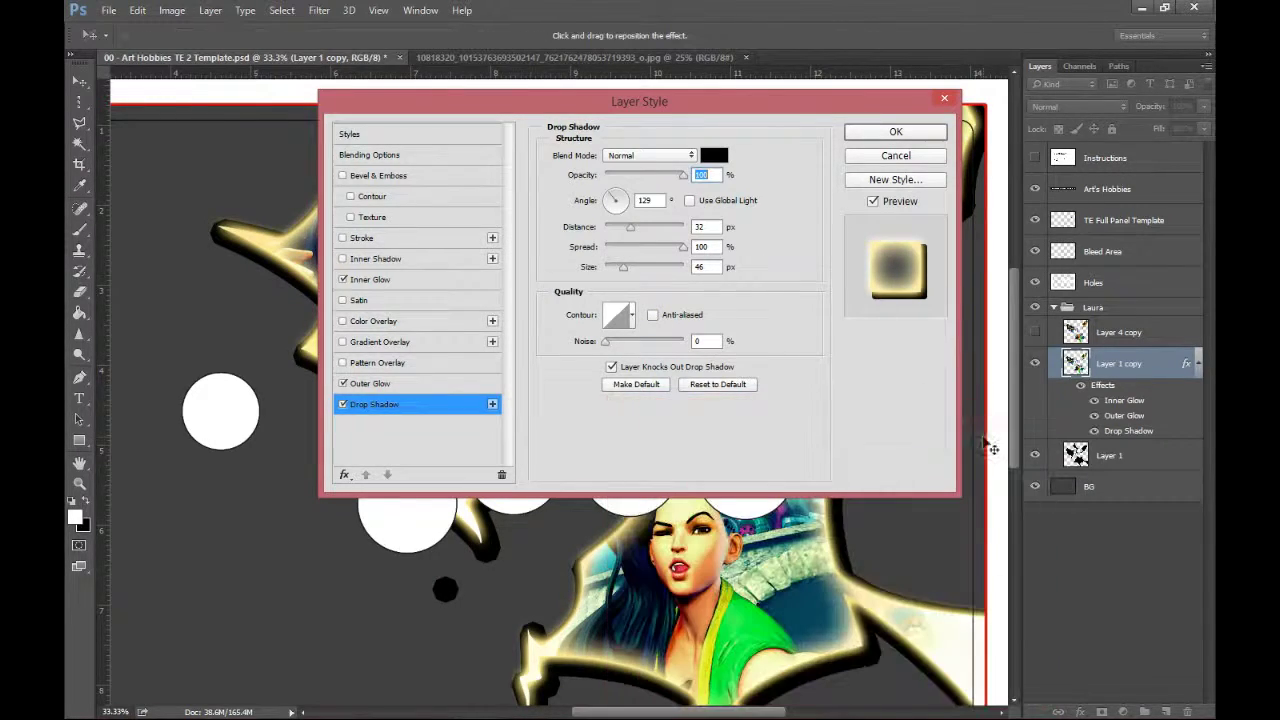
Set the drop shadow's spread and distance to 0, enlarge its size beyond 152 px, and apply it
{"action": "double_click", "coordinate": [702, 247]}
{"action": "type", "text": "0"}
{"action": "double_click", "coordinate": [702, 227]}
{"action": "type", "text": "0"}
{"action": "left_click", "coordinate": [655, 268]}
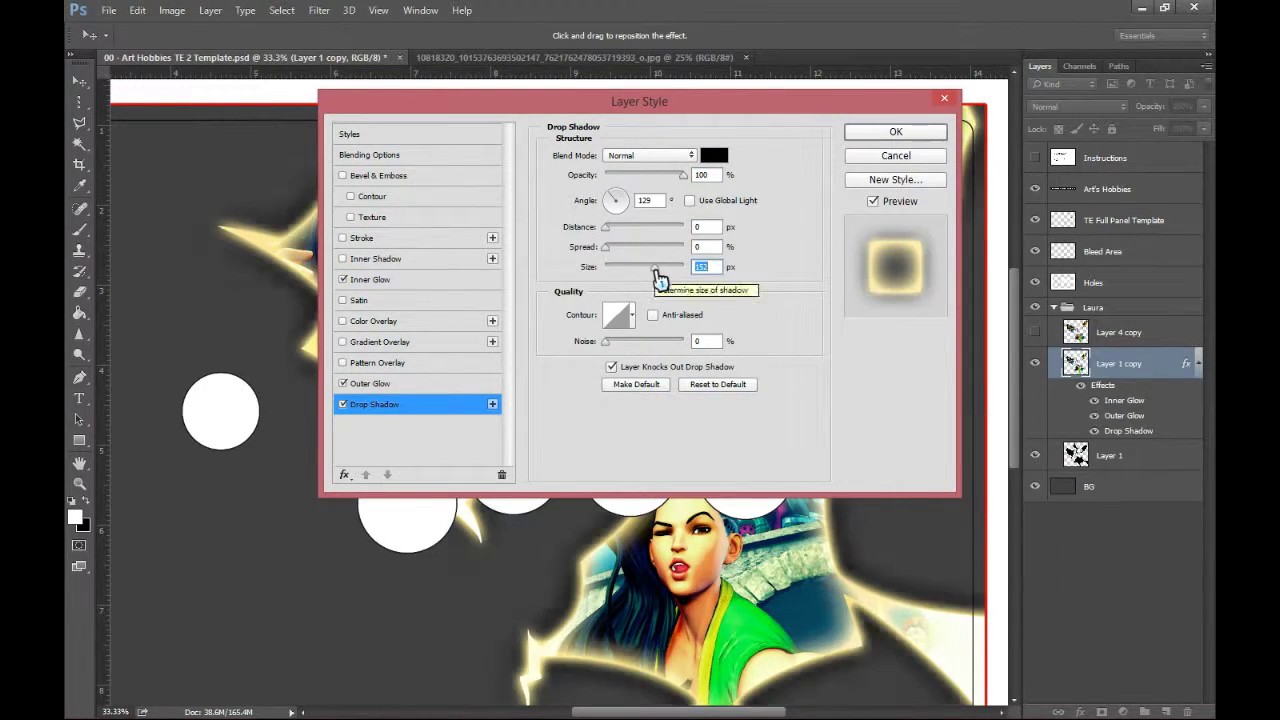
{"action": "left_click_drag", "start_coordinate": [669, 269], "coordinate": [677, 270]}
{"action": "key", "text": "Return"}
Copy the whole Laura artwork from the other open image and paste it into the template directly above the BG layer
{"action": "key", "text": "ctrl+minus"}
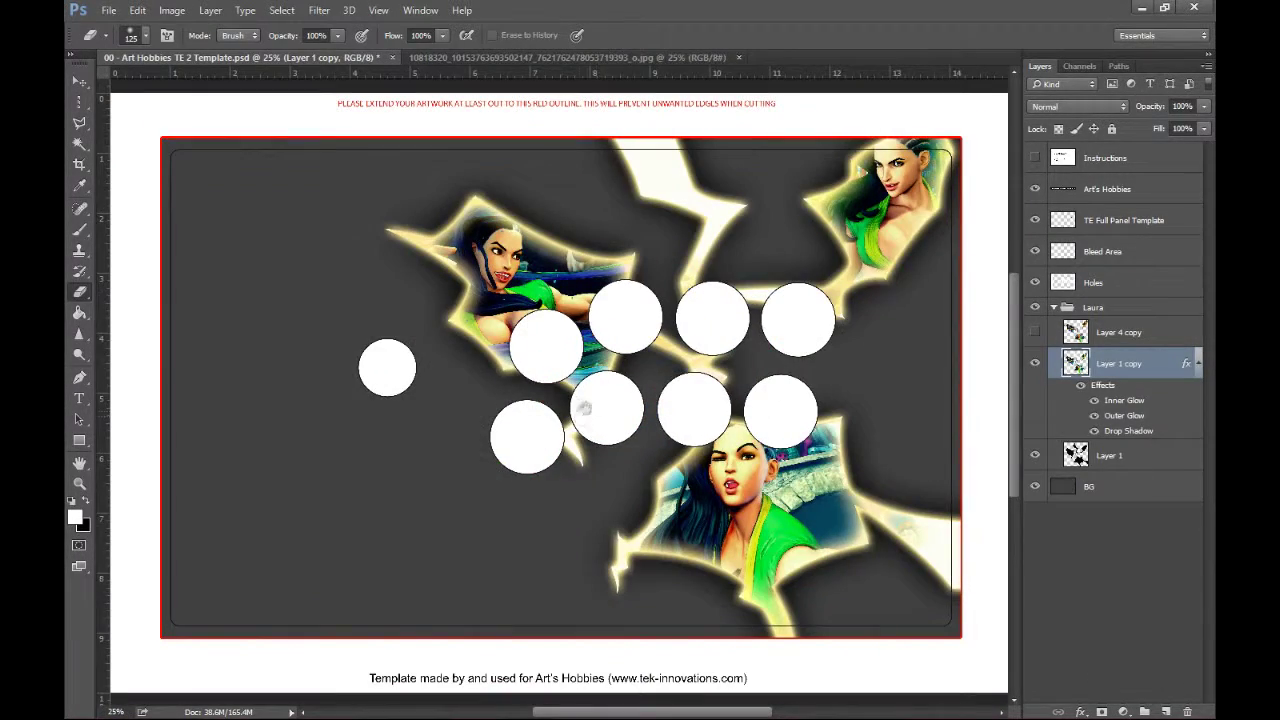
{"action": "left_click", "coordinate": [491, 64]}
{"action": "key", "text": "m"}
{"action": "key", "text": "ctrl+a"}
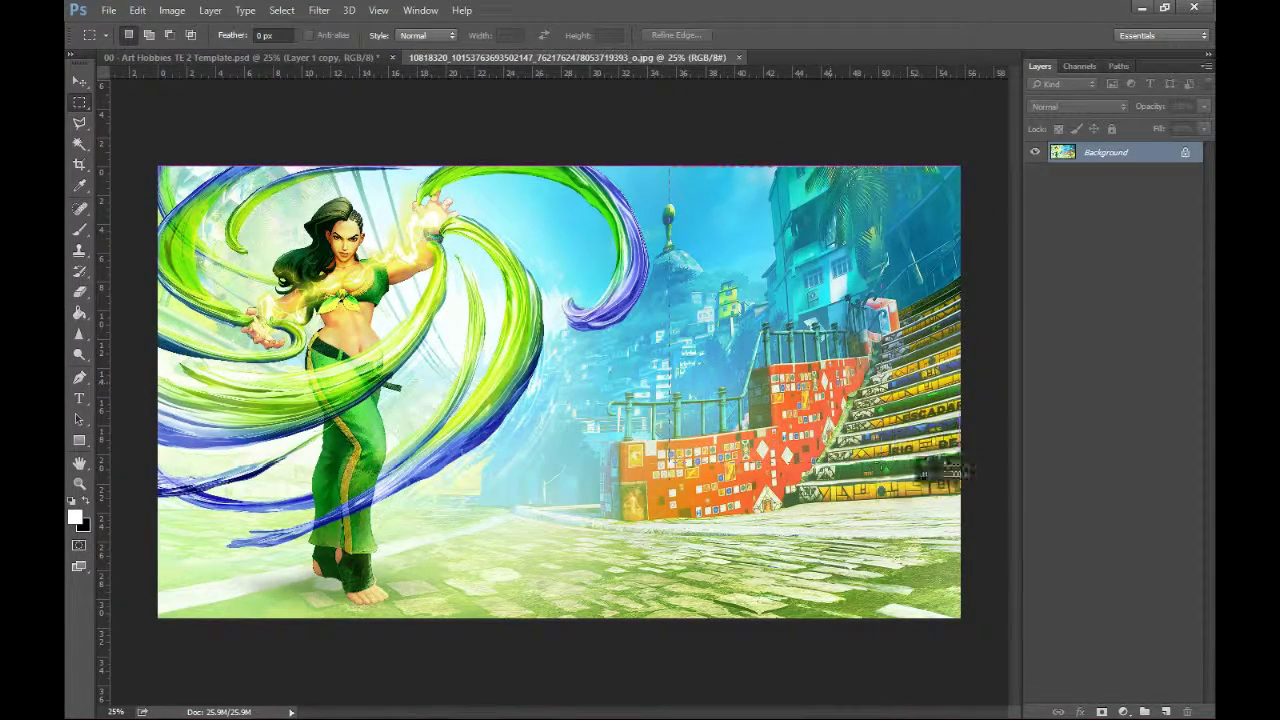
{"action": "key", "text": "ctrl+Tab"}
{"action": "left_click", "coordinate": [1118, 457]}
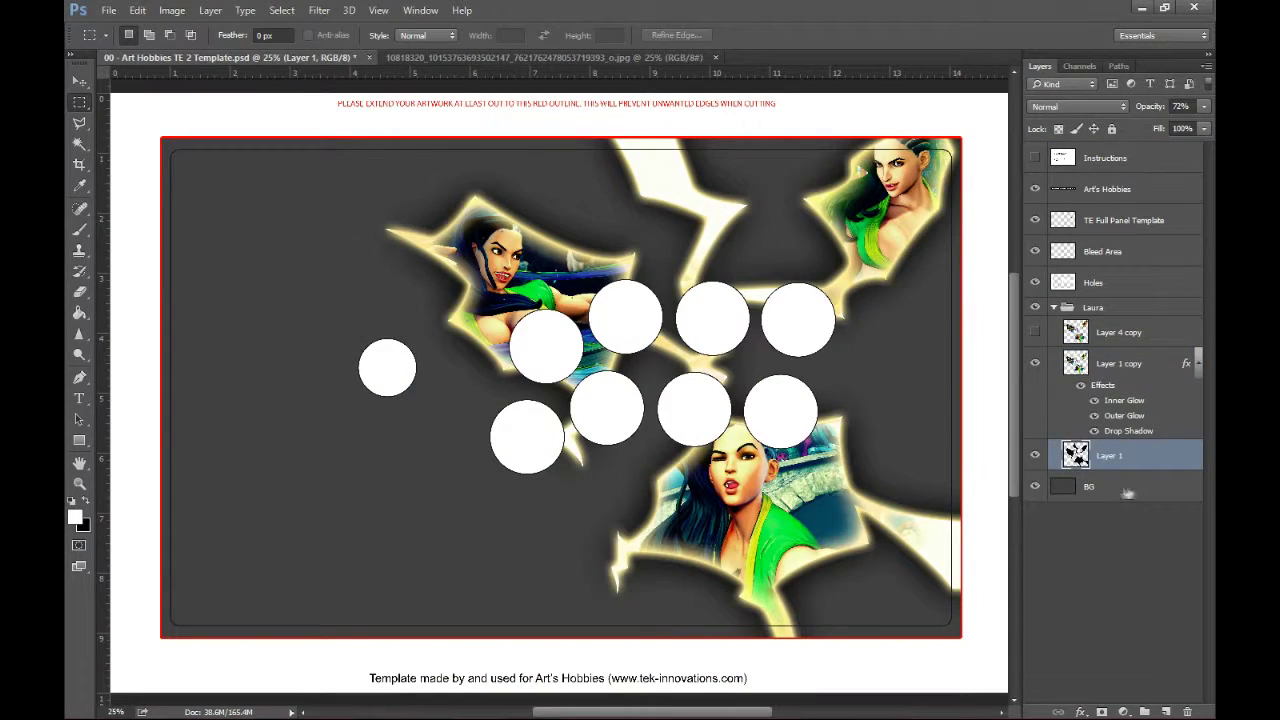
{"action": "left_click", "coordinate": [1125, 488]}
{"action": "key", "text": "ctrl+v"}
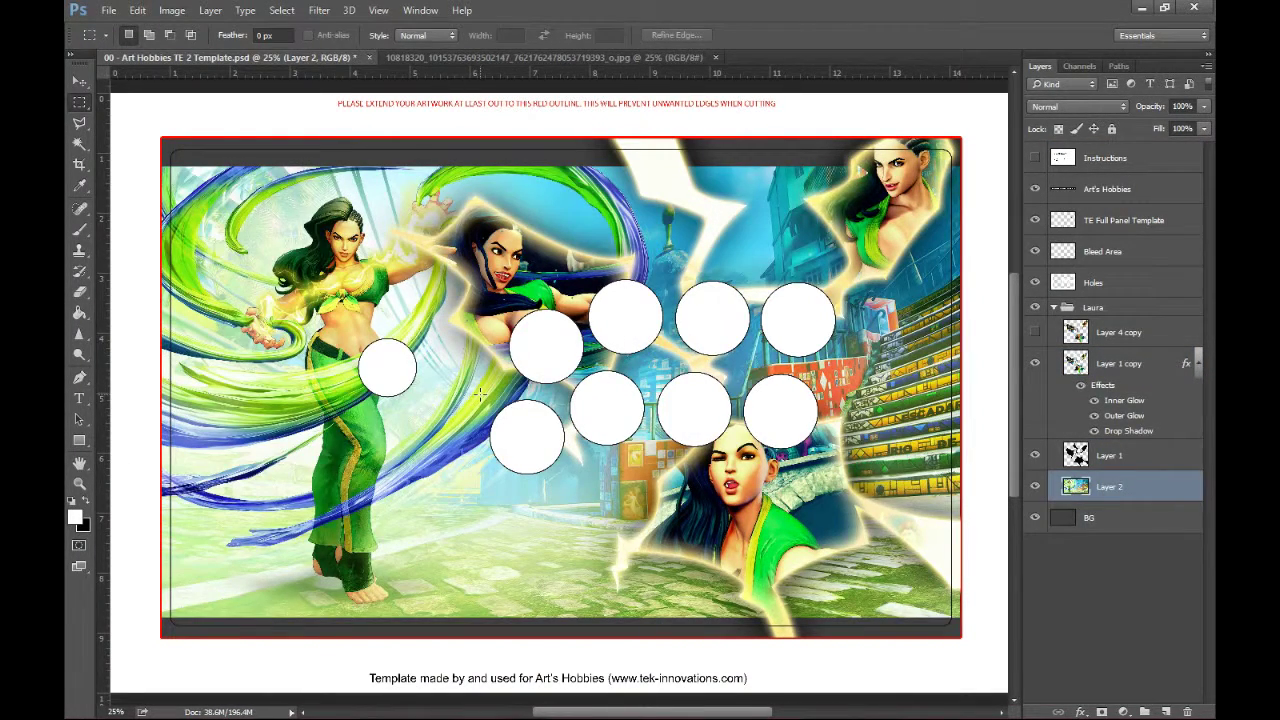
Flip the pasted Laura artwork horizontally and reposition it over the panel
{"action": "key", "text": "v"}
{"action": "key", "text": "ctrl+minus"}
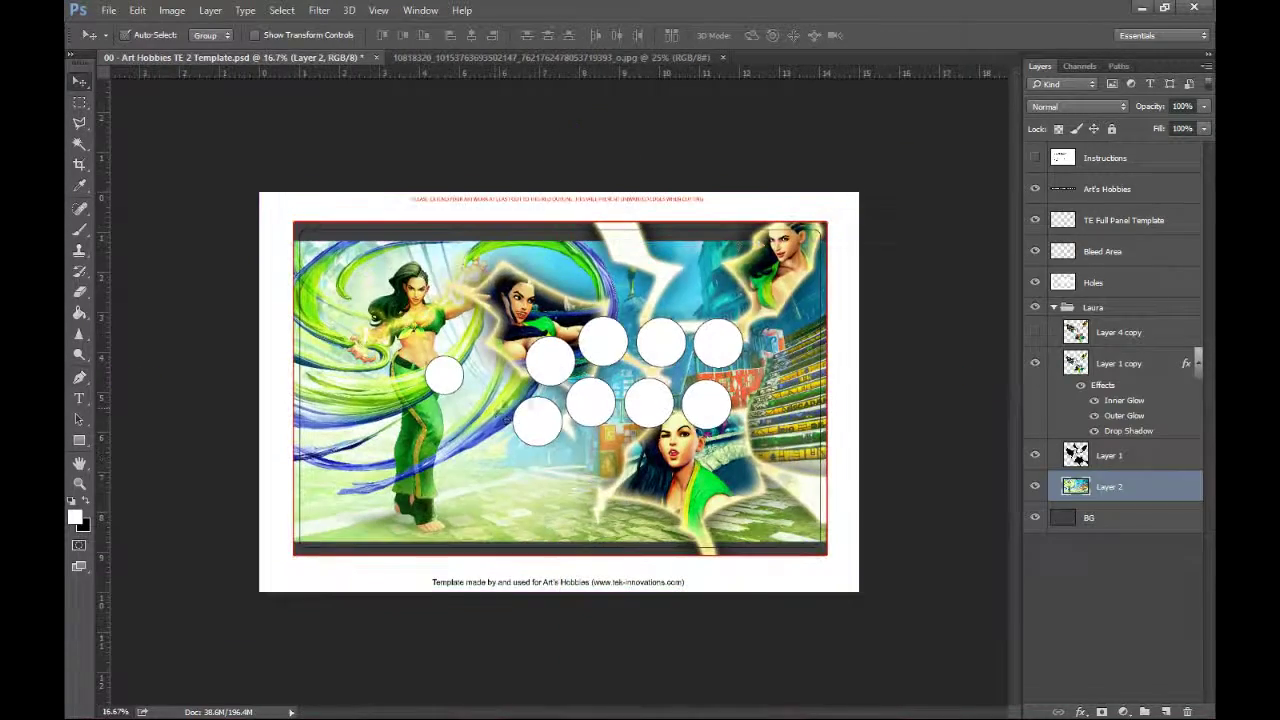
{"action": "left_click_drag", "start_coordinate": [537, 412], "coordinate": [477, 411]}
{"action": "left_click", "coordinate": [137, 10]}
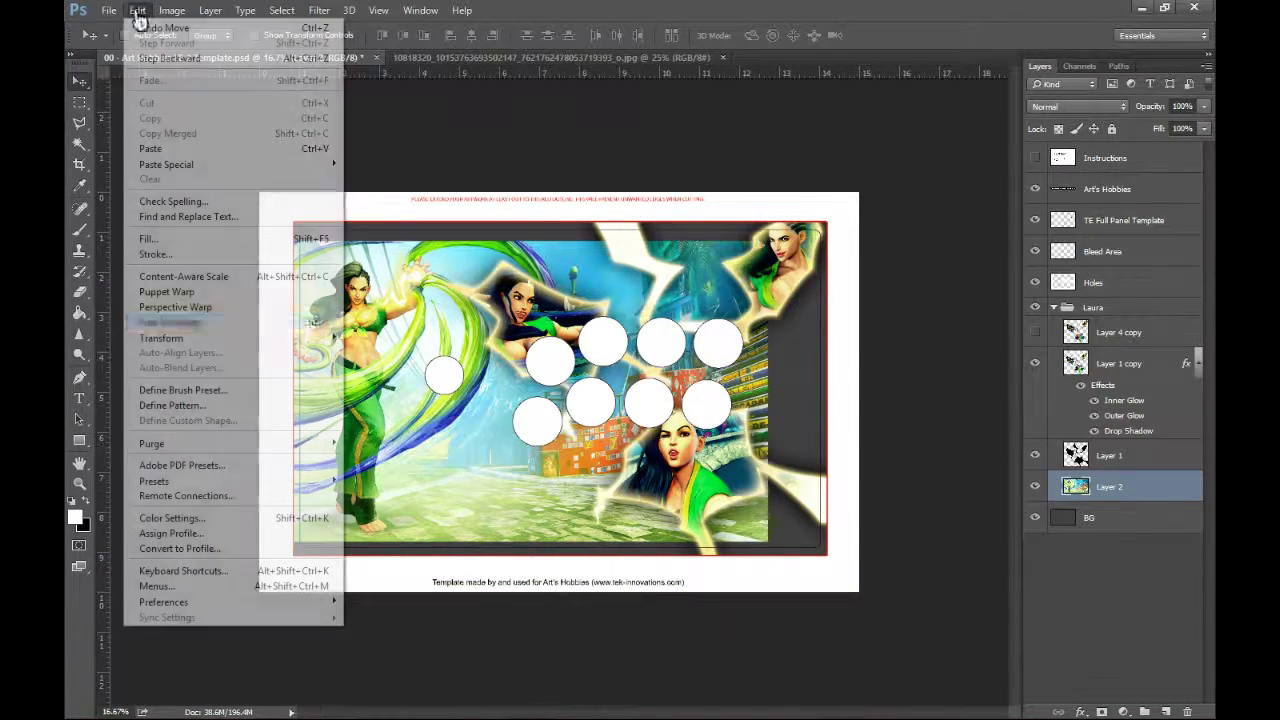
{"action": "mouse_move", "coordinate": [297, 341]}
{"action": "left_click", "coordinate": [390, 512]}
{"action": "left_click_drag", "start_coordinate": [443, 430], "coordinate": [511, 430]}
{"action": "left_click_drag", "start_coordinate": [548, 390], "coordinate": [562, 391]}
Scale the flipped artwork up until it covers the whole red bleed outline
{"action": "key", "text": "ctrl+t"}
{"action": "left_click_drag", "start_coordinate": [283, 221], "coordinate": [276, 221]}
{"action": "left_click_drag", "start_coordinate": [282, 563], "coordinate": [288, 561]}
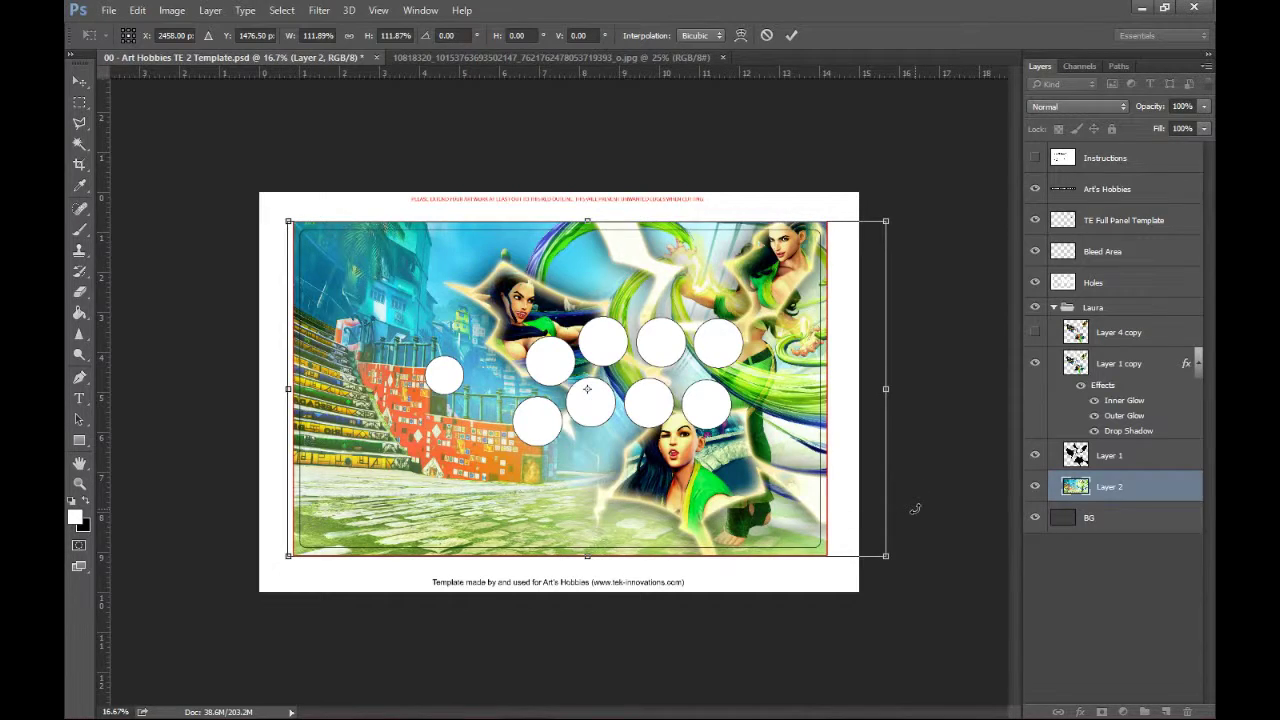
{"action": "left_click_drag", "start_coordinate": [886, 556], "coordinate": [894, 562]}
{"action": "key", "text": "Return"}
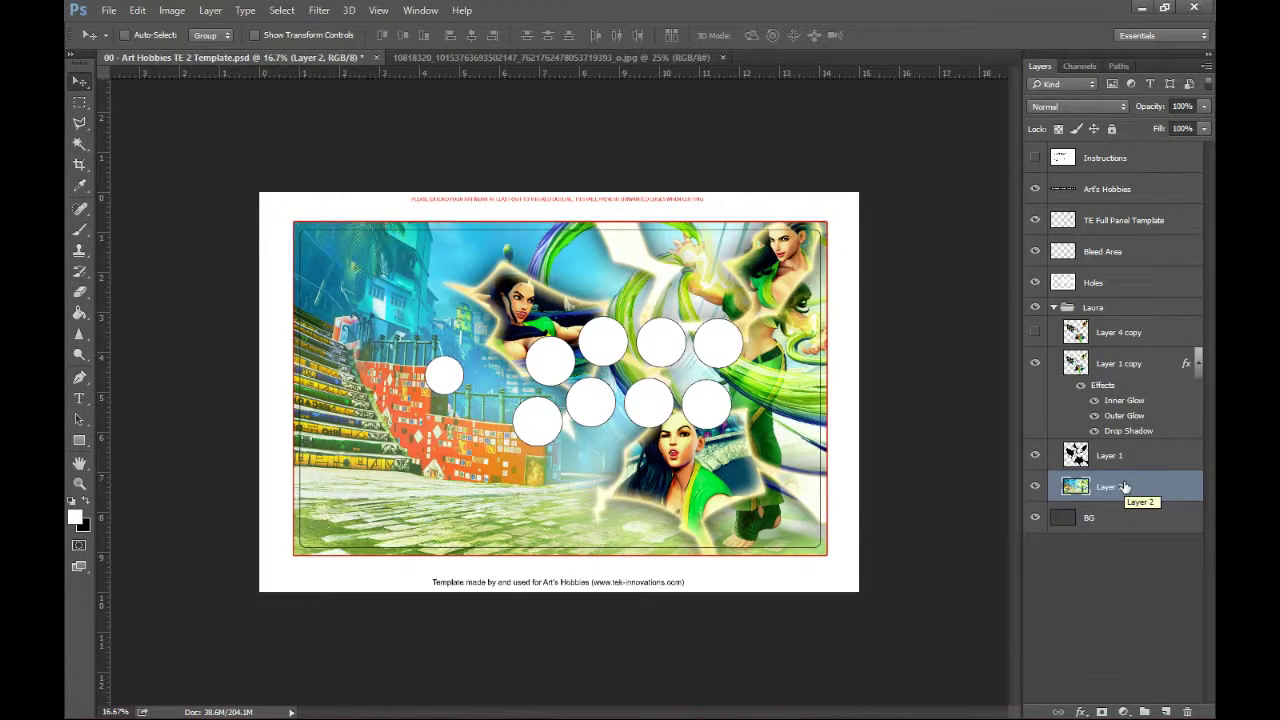
Outline the standing Laura side with the Polygonal Lasso, add a new layer above the artwork, and smooth the selection
{"action": "key", "text": "l"}
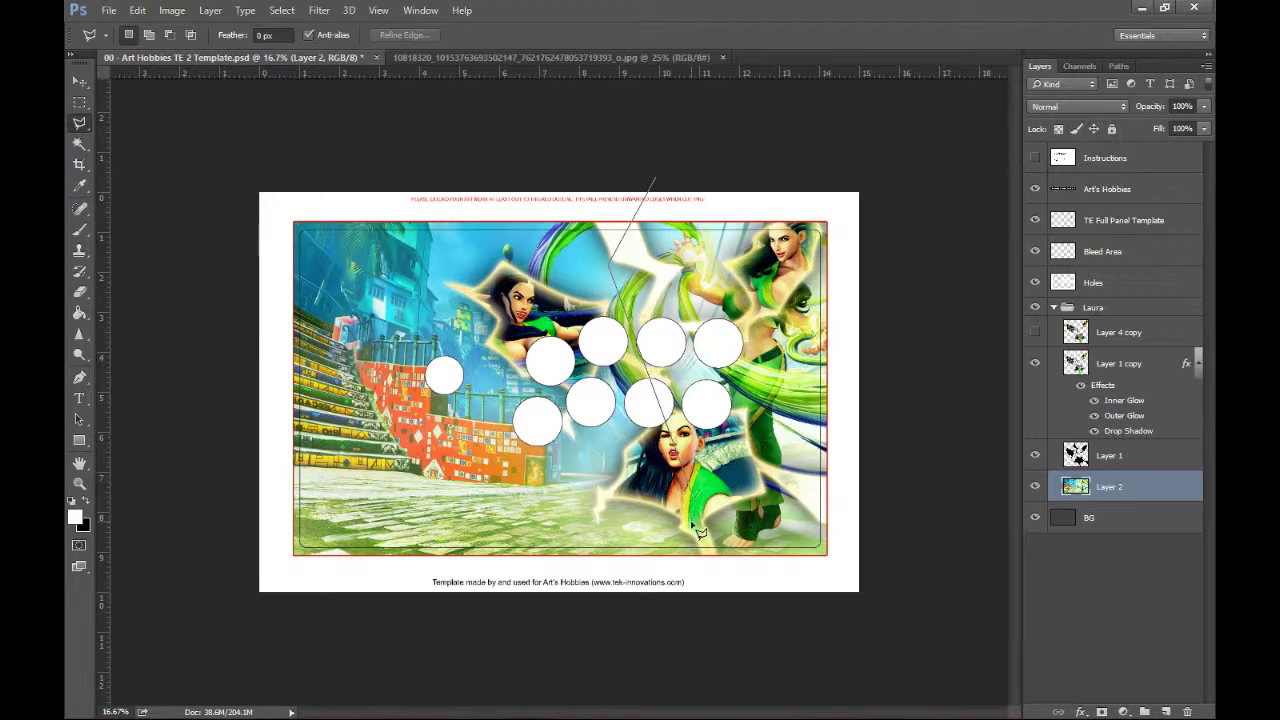
{"action": "left_click", "coordinate": [1166, 711]}
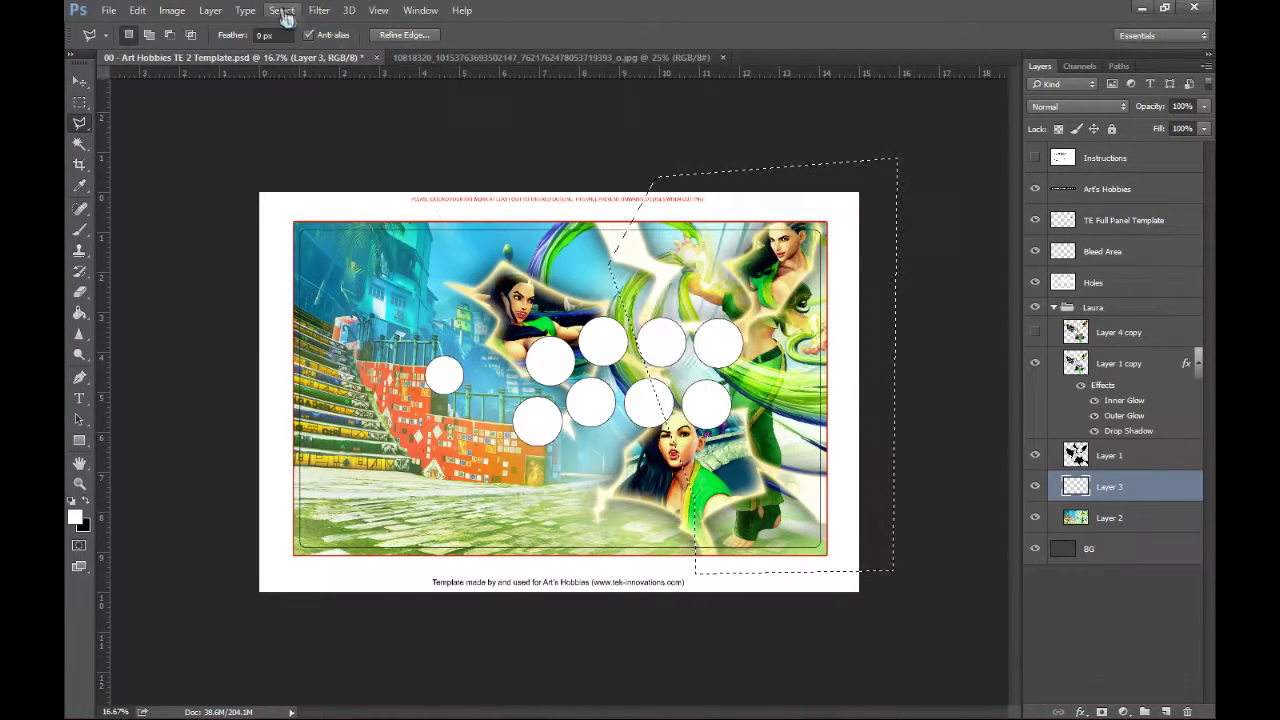
{"action": "left_click", "coordinate": [282, 14]}
{"action": "left_click", "coordinate": [357, 229]}
{"action": "key", "text": "Return"}
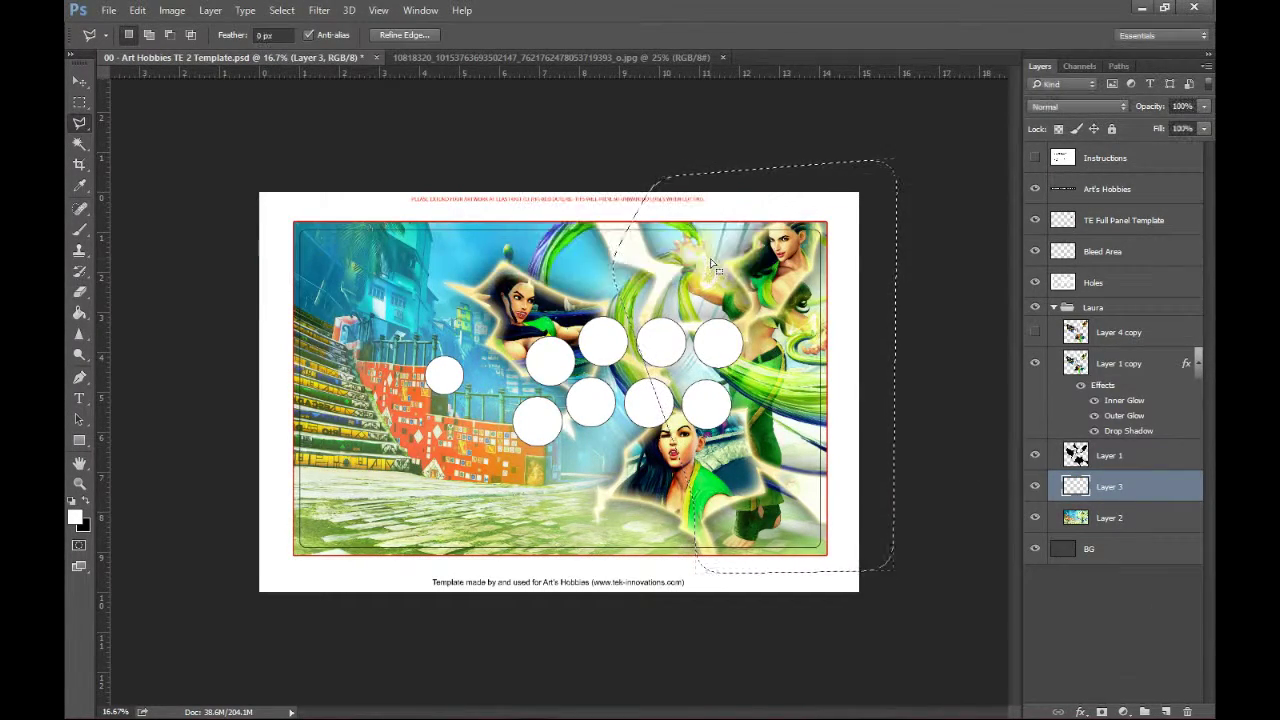
{"action": "key", "text": "alt+BackSpace"}
Try filling the smoothed selection with light blue 97cdff and undo the fill
{"action": "left_click", "coordinate": [74, 517]}
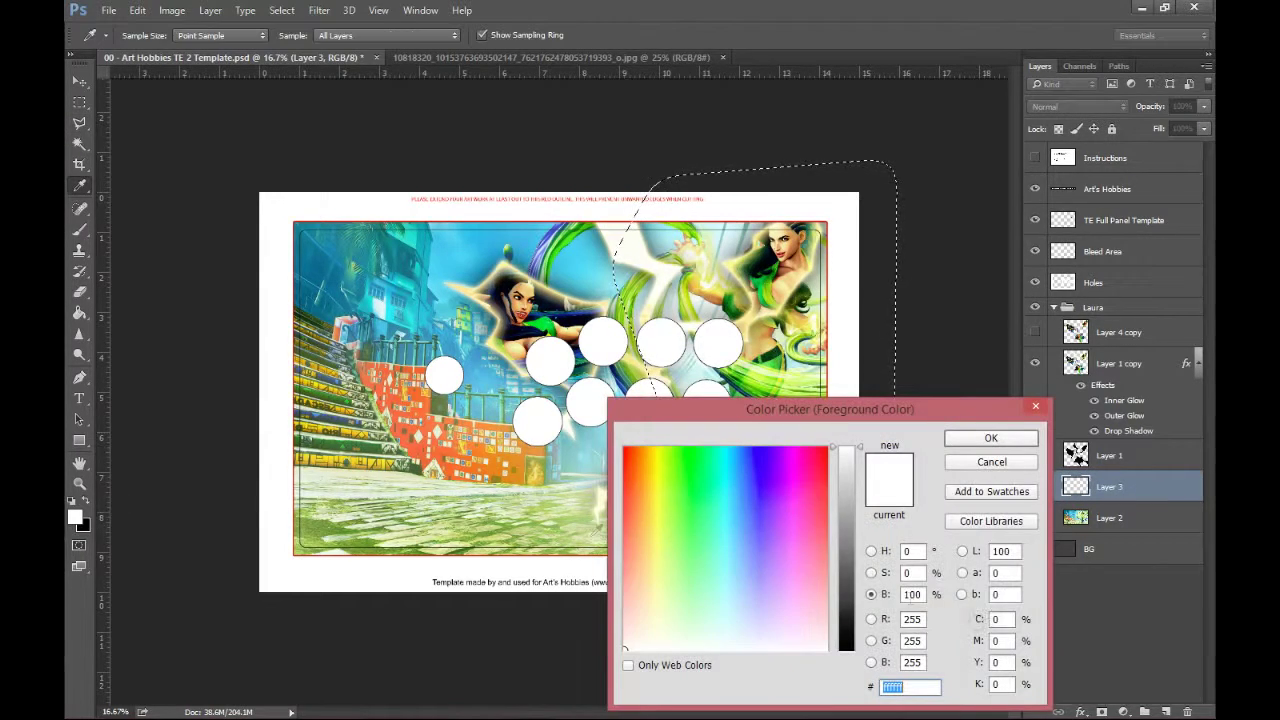
{"action": "left_click", "coordinate": [737, 566]}
{"action": "key", "text": "Return"}
{"action": "key", "text": "alt+BackSpace"}
{"action": "key", "text": "ctrl+z"}
Lower the foreground color's saturation to a pale blue and try it as the selection's fill
{"action": "left_click", "coordinate": [76, 518]}
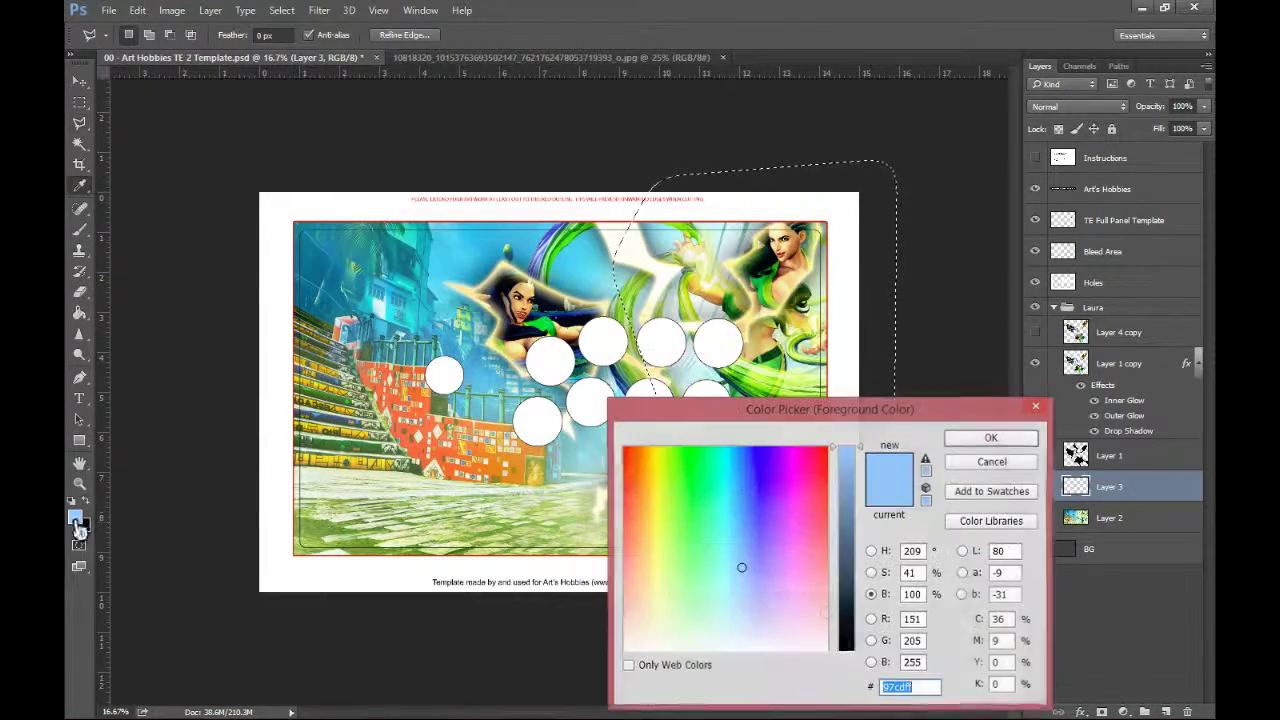
{"action": "left_click", "coordinate": [871, 573]}
{"action": "left_click_drag", "start_coordinate": [856, 572], "coordinate": [857, 622]}
{"action": "key", "text": "Return"}
{"action": "key", "text": "alt+BackSpace"}
{"action": "key", "text": "Delete"}
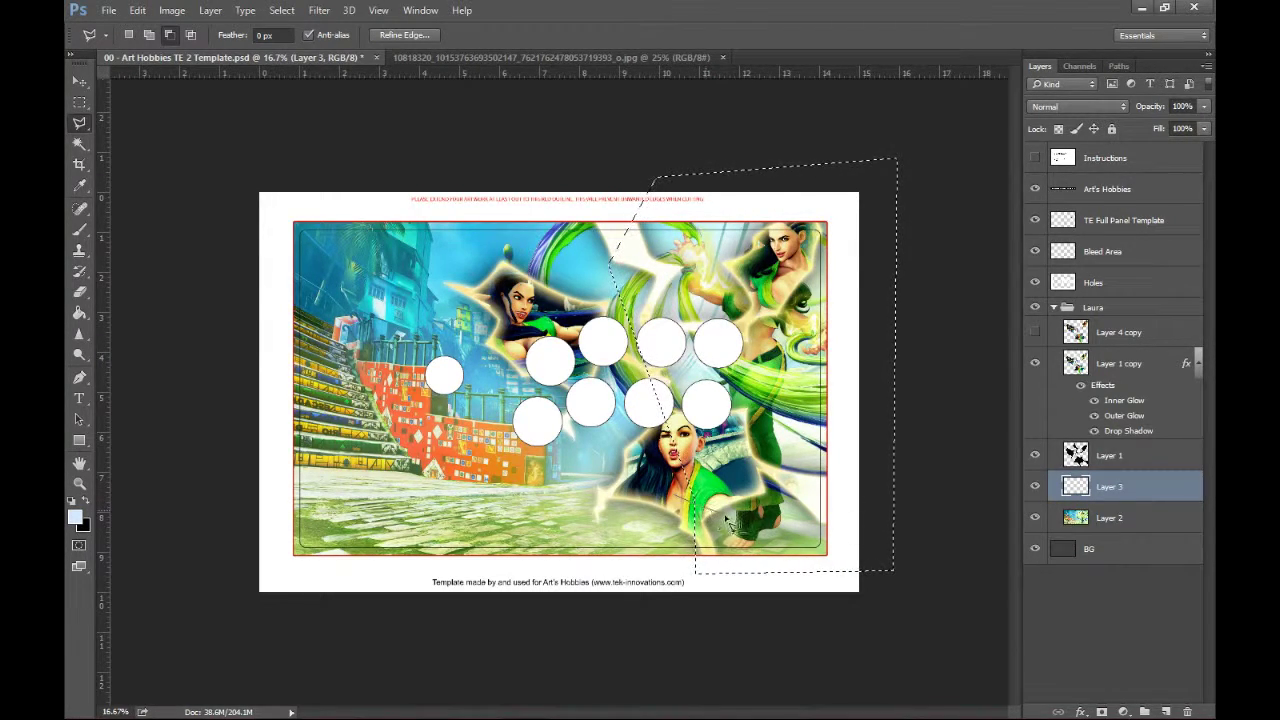
Subtract the lower right corner from the lasso selection, smooth it, and fill it with the pale blue
{"action": "left_click", "coordinate": [921, 618]}
{"action": "left_click", "coordinate": [650, 648]}
{"action": "double_click", "coordinate": [551, 568]}
{"action": "key", "text": "alt+s"}
{"action": "key", "text": "m"}
{"action": "key", "text": "s"}
{"action": "key", "text": "Return"}
{"action": "key", "text": "alt+BackSpace"}
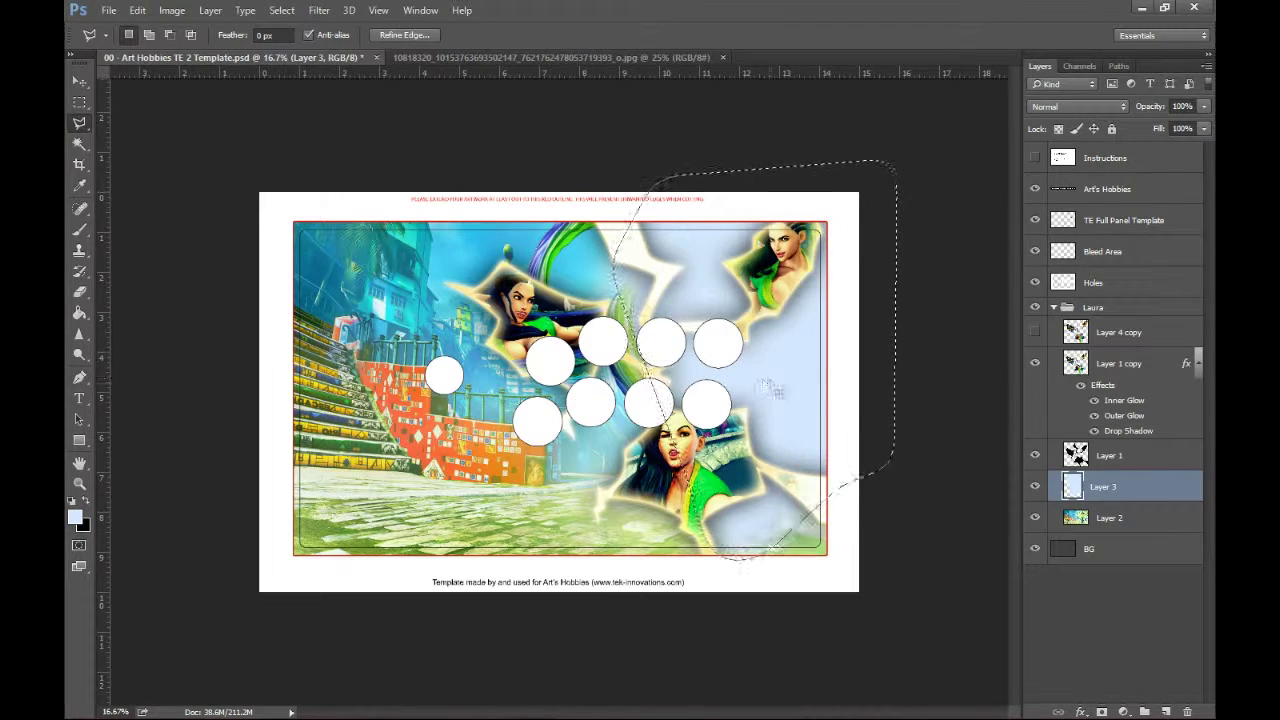
Open the fight image of Laura kicking the blonde opponent, copy it into the template as a new layer, and close it
{"action": "key", "text": "ctrl+o"}
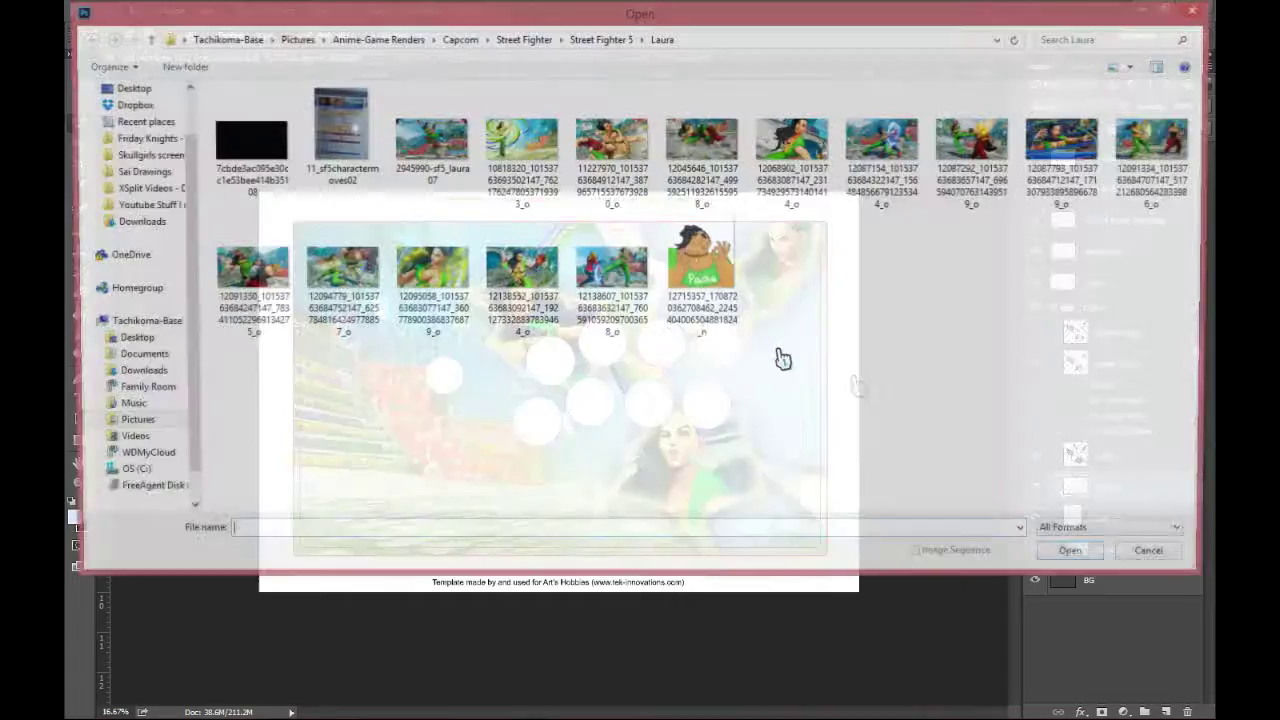
{"action": "double_click", "coordinate": [617, 272]}
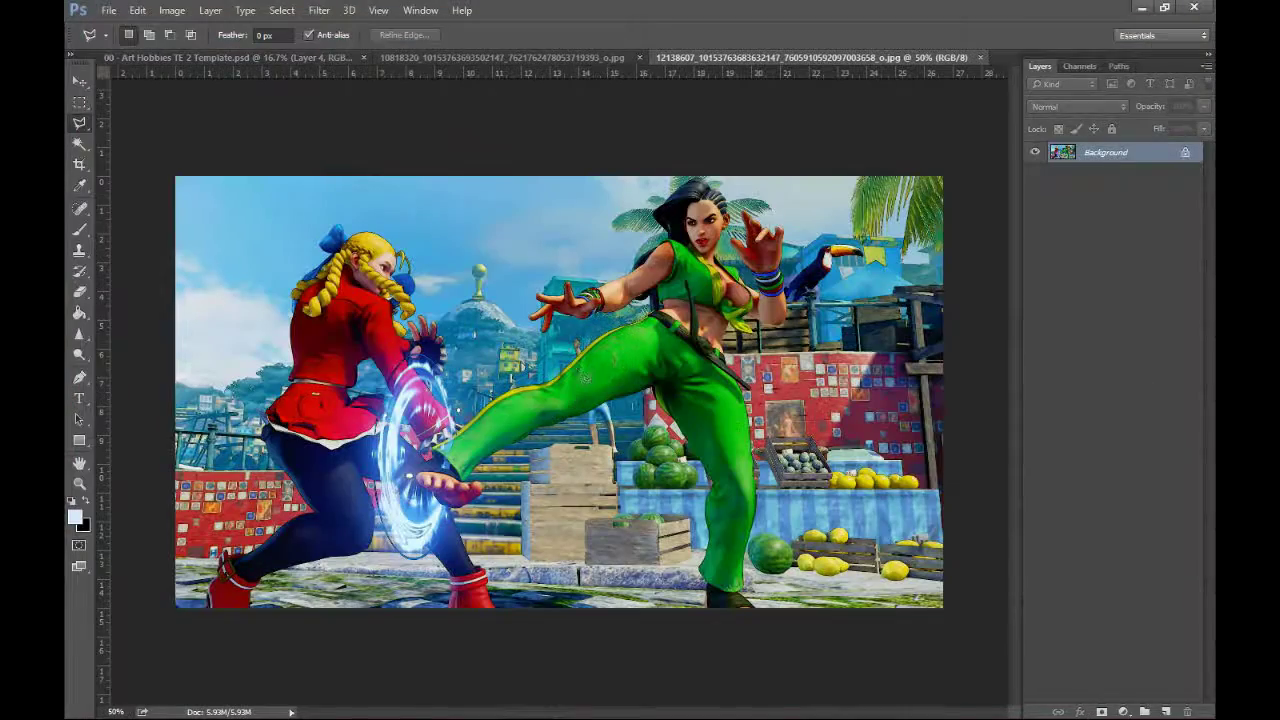
{"action": "key", "text": "ctrl+w"}
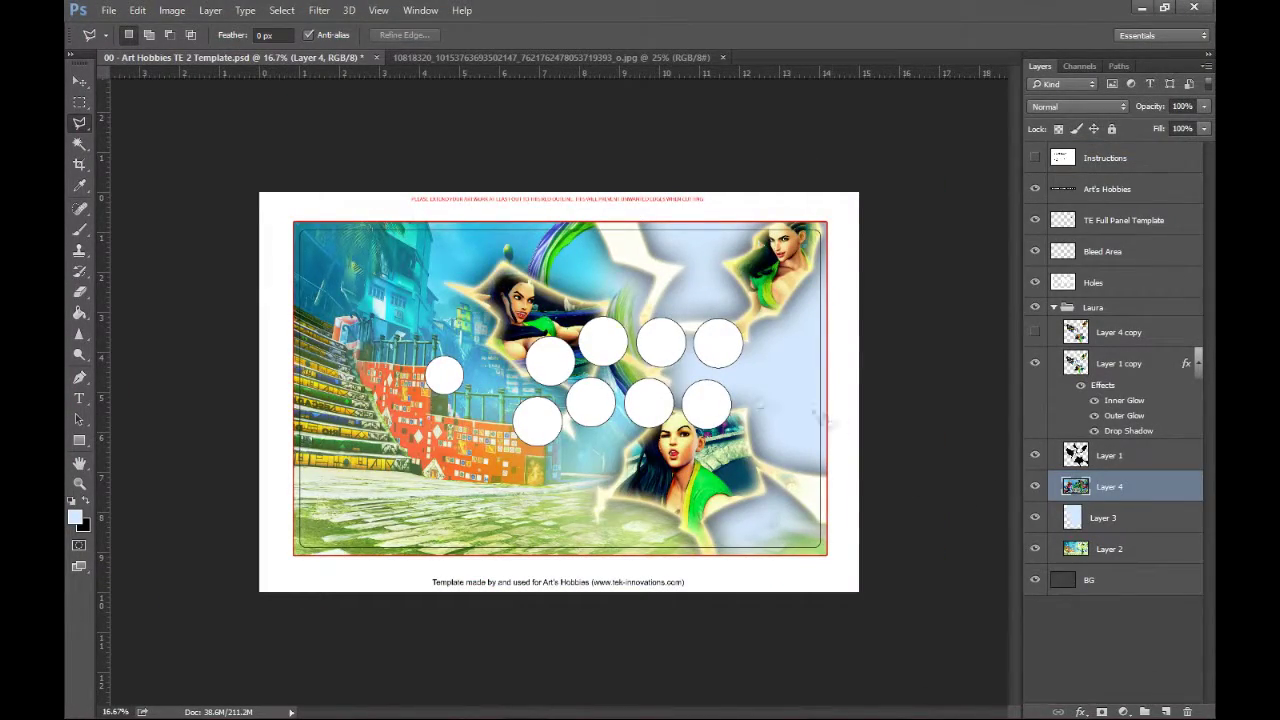
Move the pasted fight image over the right part of the panel and enlarge it
{"action": "key", "text": "ctrl+plus"}
{"action": "key", "text": "v"}
{"action": "left_click_drag", "start_coordinate": [608, 406], "coordinate": [591, 271]}
{"action": "key", "text": "ctrl+t"}
{"action": "left_click_drag", "start_coordinate": [357, 387], "coordinate": [232, 458]}
{"action": "left_click_drag", "start_coordinate": [497, 455], "coordinate": [500, 502]}
{"action": "key", "text": "Return"}
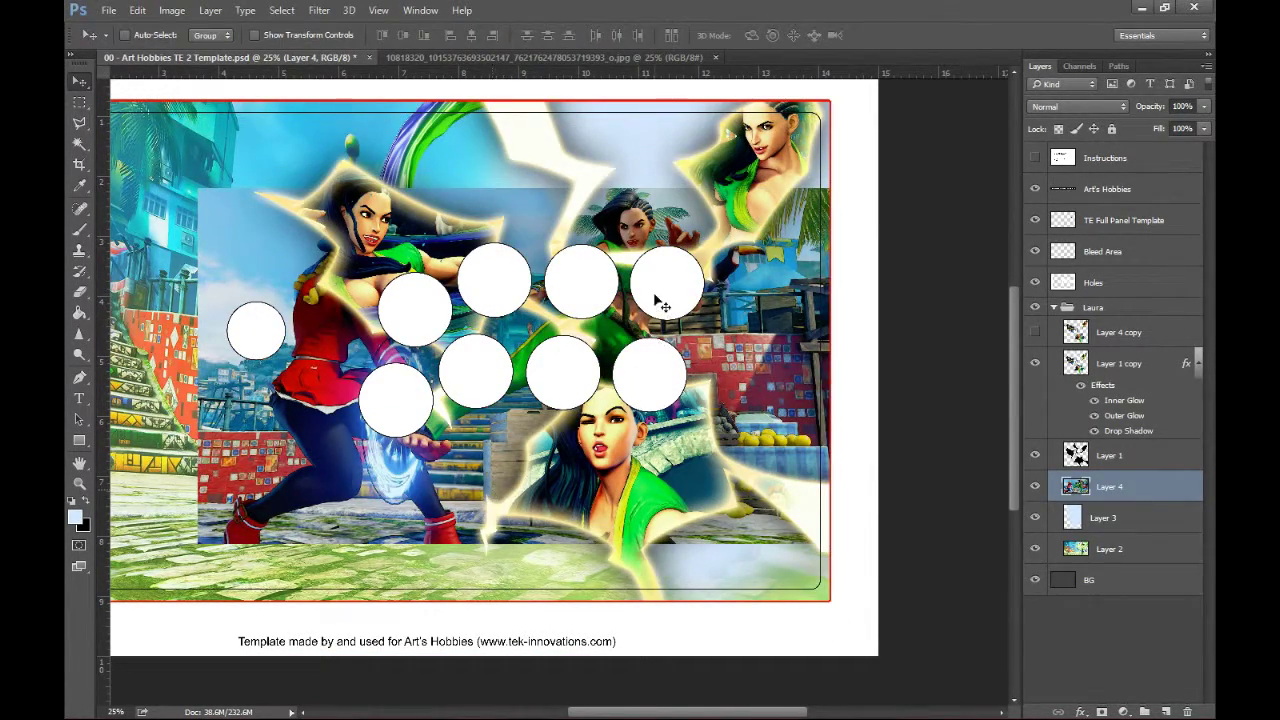
Lasso both fighters in the fight image, feather the selection, and delete its contents
{"action": "key", "text": "l"}
{"action": "left_click", "coordinate": [660, 305]}
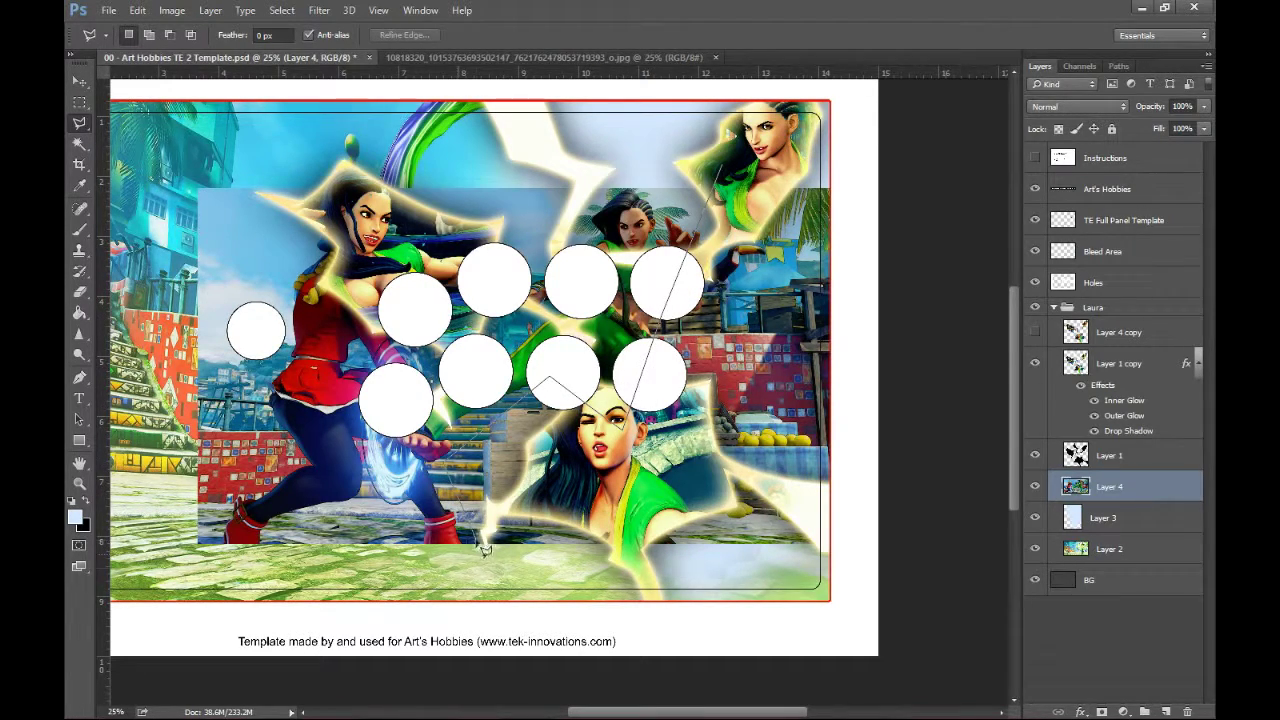
{"action": "double_click", "coordinate": [285, 120]}
{"action": "key", "text": "shift+F6"}
{"action": "key", "text": "Return"}
{"action": "key", "text": "Delete"}
{"action": "key", "text": "Delete"}
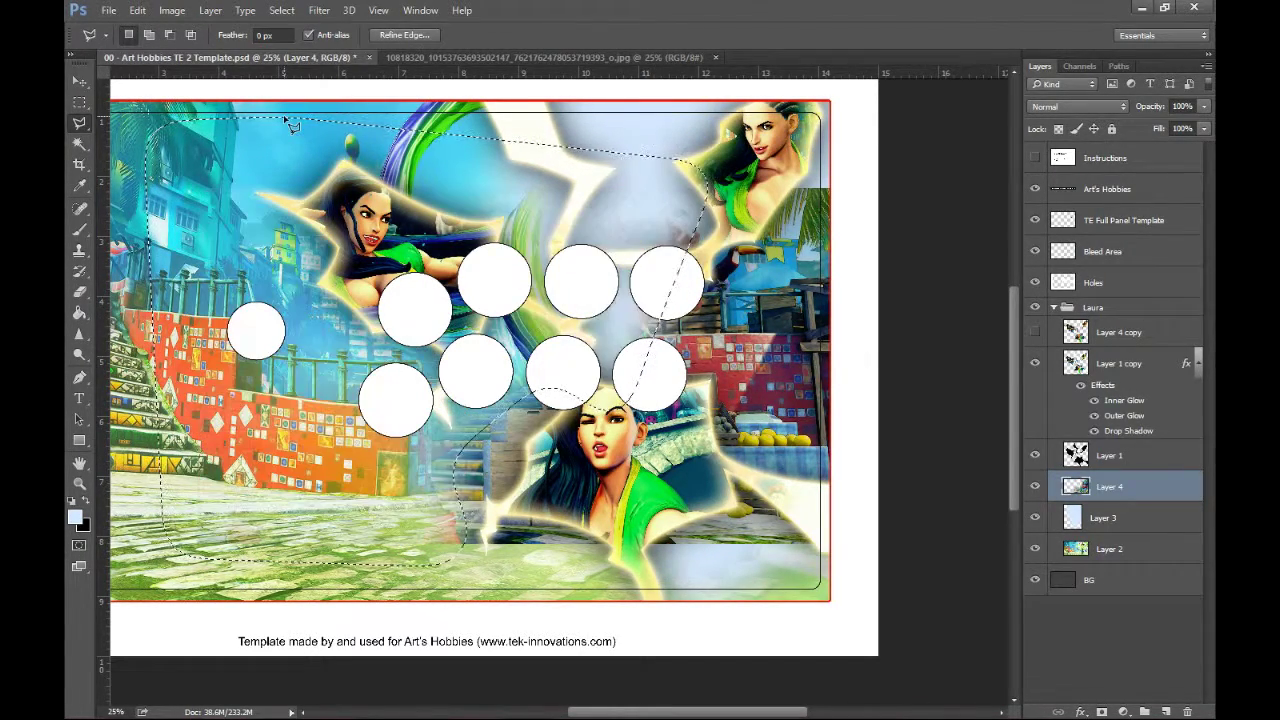
Fade out the fight image's lower edge by deleting a feathered lasso area along it
{"action": "key", "text": "ctrl+d"}
{"action": "left_click", "coordinate": [869, 498]}
{"action": "left_click", "coordinate": [847, 629]}
{"action": "double_click", "coordinate": [286, 604]}
{"action": "key", "text": "shift+F6"}
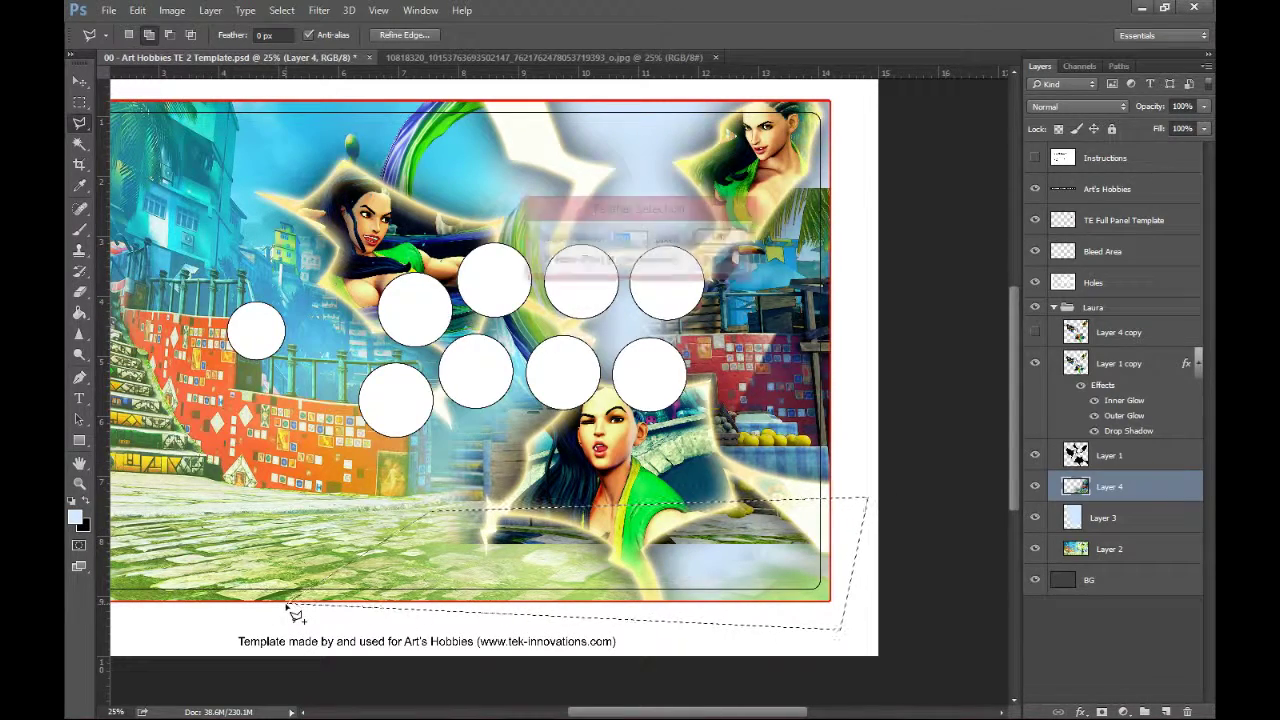
{"action": "key", "text": "Return"}
{"action": "key", "text": "Delete"}
{"action": "key", "text": "Delete"}
Fade out the fight image's upper edge near the upper right Laura cutout with a feathered lasso deletion
{"action": "left_click", "coordinate": [850, 219]}
{"action": "left_click", "coordinate": [866, 157]}
{"action": "double_click", "coordinate": [729, 122]}
{"action": "key", "text": "shift+F6"}
{"action": "key", "text": "Return"}
{"action": "key", "text": "Delete"}
{"action": "key", "text": "Delete"}
Open the close-up image of Laura on the cobbled street and make a feathered lasso selection of the scenery beside her
{"action": "key", "text": "ctrl+o"}
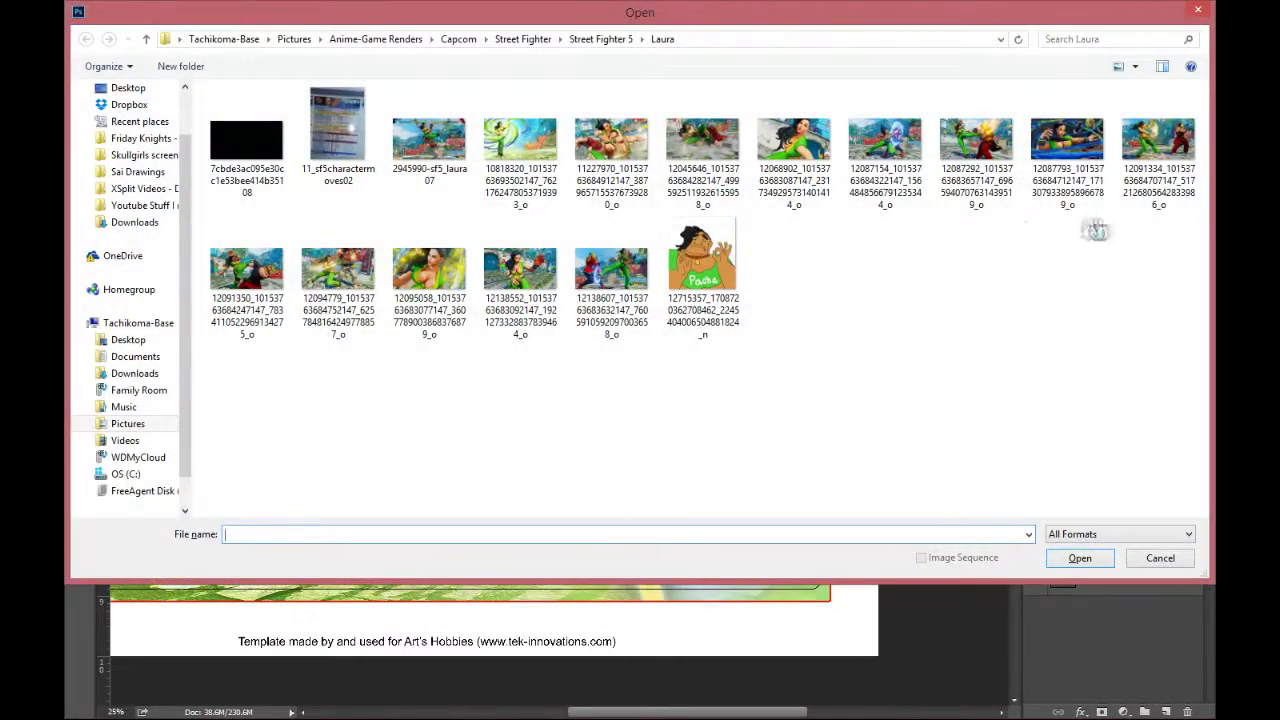
{"action": "double_click", "coordinate": [520, 268]}
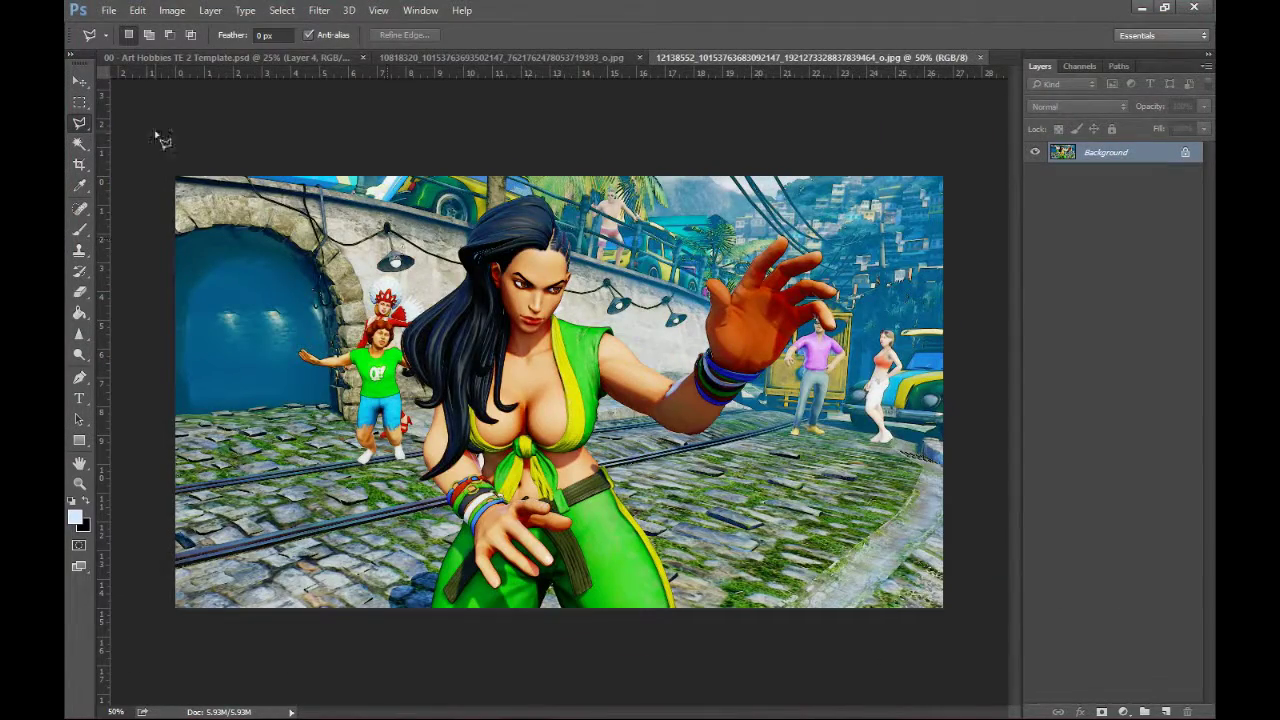
{"action": "left_click", "coordinate": [162, 632]}
{"action": "double_click", "coordinate": [127, 261]}
{"action": "key", "text": "shift+F6"}
{"action": "key", "text": "Return"}
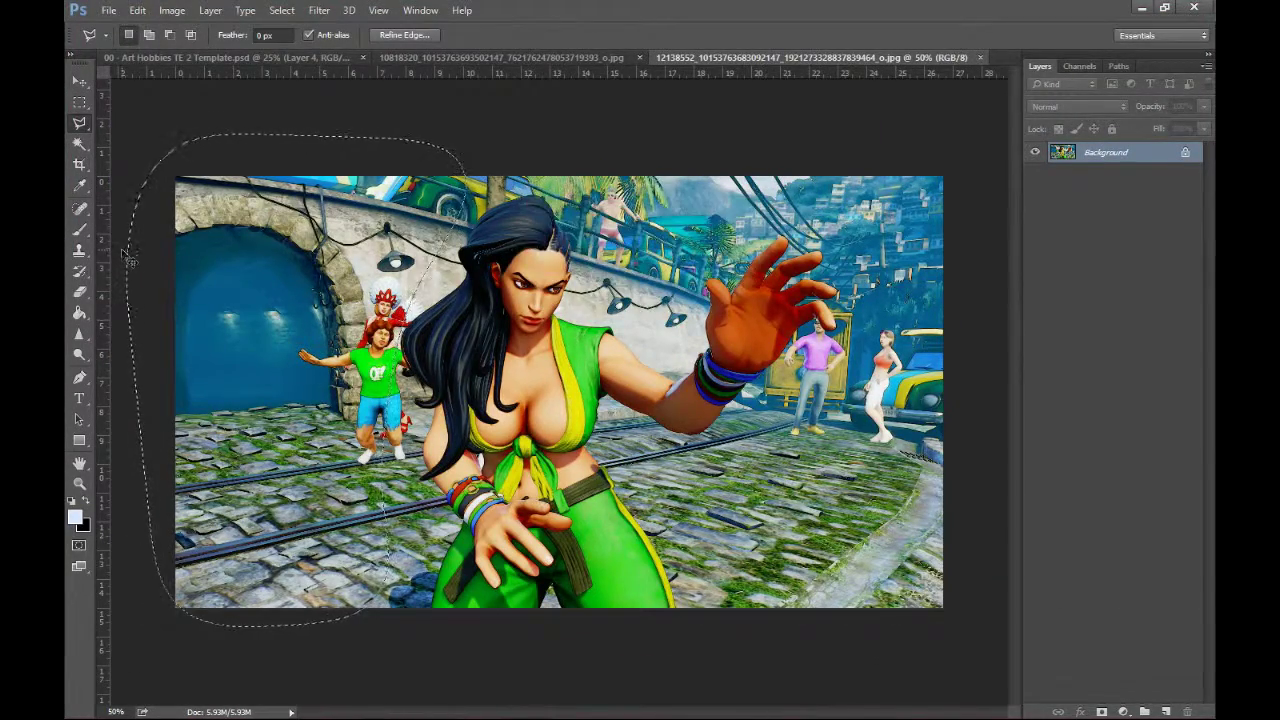
Try the copied street scenery in the template, and delete it along with the faded fight image layer
{"action": "key", "text": "ctrl+c"}
{"action": "left_click", "coordinate": [226, 58]}
{"action": "key", "text": "ctrl+v"}
{"action": "key", "text": "v"}
{"action": "mouse_move", "coordinate": [462, 322]}
{"action": "left_mouse_down"}
{"action": "mouse_move", "coordinate": [491, 350]}
{"action": "mouse_move", "coordinate": [586, 272]}
{"action": "mouse_move", "coordinate": [592, 295]}
{"action": "left_mouse_up"}
{"action": "key", "text": "Delete"}
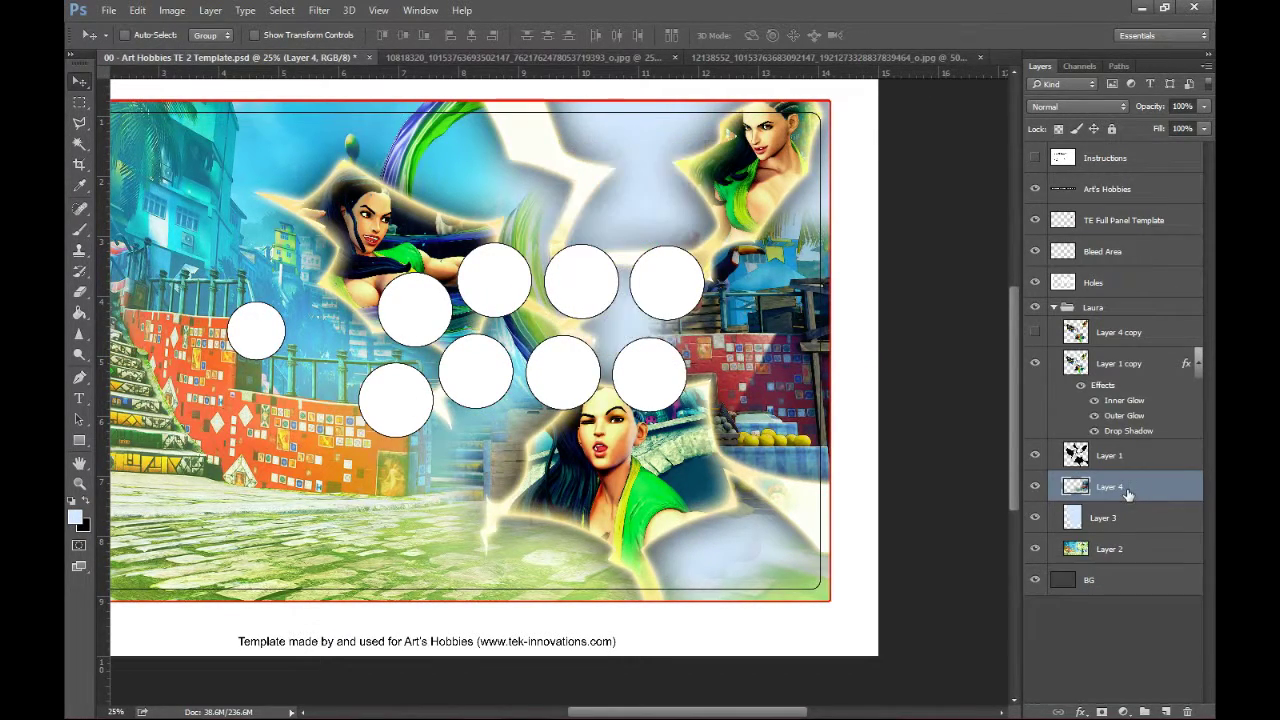
{"action": "key", "text": "Delete"}
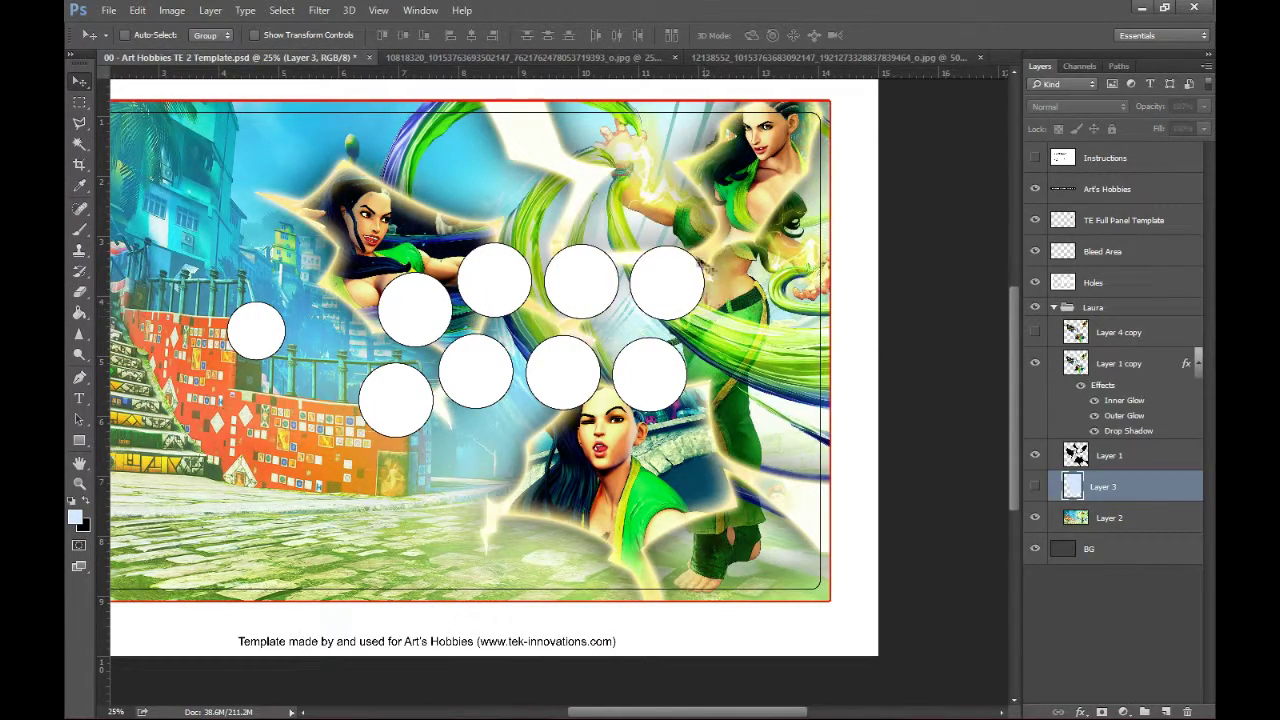
Lasso the background area surrounding the upper right Laura cutout
{"action": "key", "text": "l"}
{"action": "left_click", "coordinate": [822, 328]}
{"action": "left_click", "coordinate": [863, 250]}
{"action": "left_click", "coordinate": [863, 104]}
{"action": "left_click", "coordinate": [763, 91]}
{"action": "left_click", "coordinate": [662, 97]}
{"action": "left_click", "coordinate": [636, 197]}
Add the background areas above and below the lower Laura cutout to the selection and feather it
{"action": "left_click", "coordinate": [594, 213], "text": "shift"}
{"action": "left_click", "coordinate": [832, 469]}
{"action": "left_click", "coordinate": [710, 444]}
{"action": "left_click", "coordinate": [594, 213]}
{"action": "left_click", "coordinate": [604, 490], "text": "shift"}
{"action": "left_click", "coordinate": [853, 614]}
{"action": "left_click", "coordinate": [690, 640]}
{"action": "left_click", "coordinate": [604, 490]}
{"action": "key", "text": "shift+F6"}
{"action": "key", "text": "Return"}
Replace the pale blue layer with a new empty layer above the flipped artwork and reset the colors to default
{"action": "left_click_drag", "start_coordinate": [1114, 490], "coordinate": [1187, 712]}
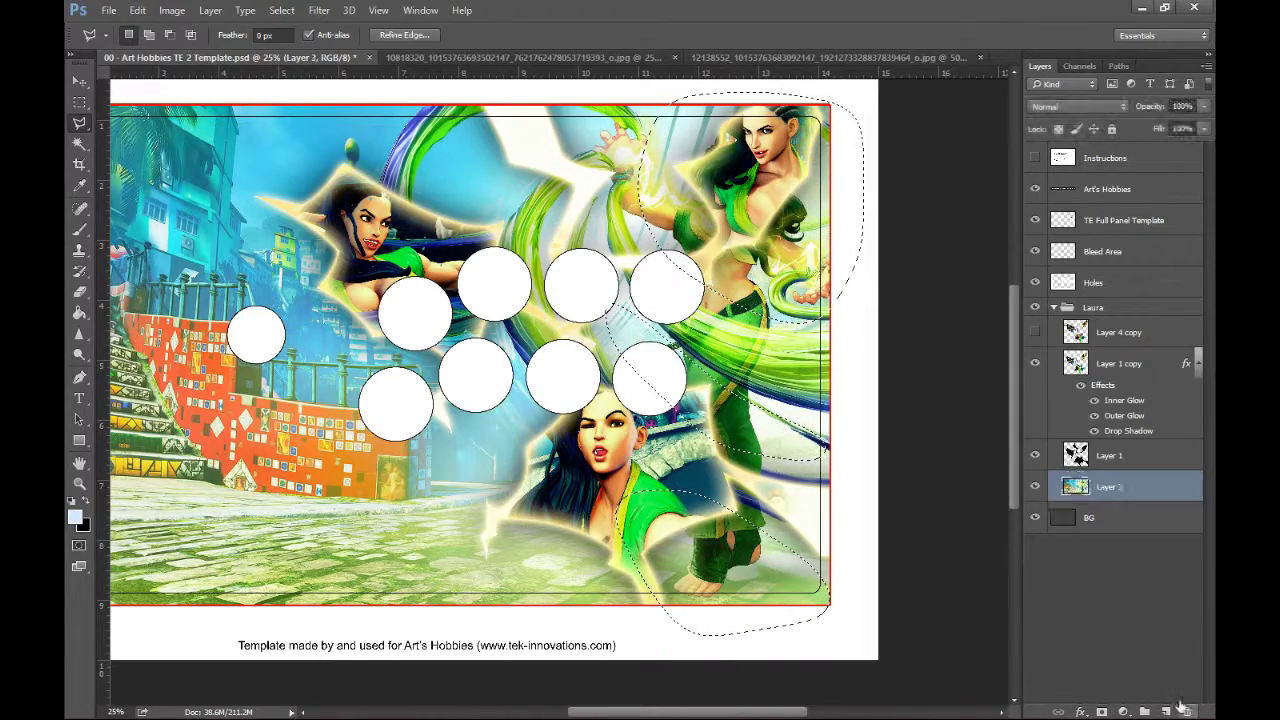
{"action": "left_click", "coordinate": [1166, 712]}
{"action": "key", "text": "d"}
{"action": "key", "text": "ctrl+BackSpace"}
{"action": "key", "text": "ctrl+z"}
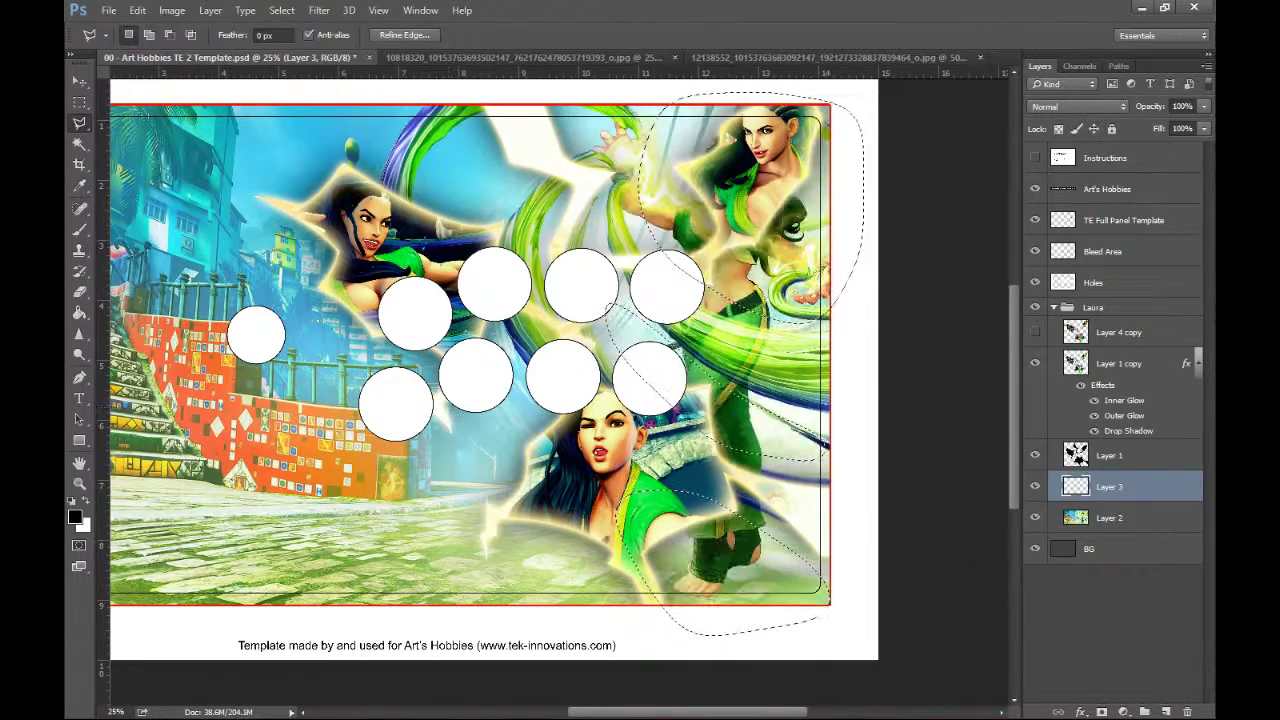
Set the foreground to a pale cream color, fill the feathered selection with it, and deselect
{"action": "key", "text": "x"}
{"action": "left_click", "coordinate": [75, 517]}
{"action": "left_click", "coordinate": [850, 622]}
{"action": "left_click", "coordinate": [647, 448]}
{"action": "key", "text": "Return"}
{"action": "key", "text": "alt+BackSpace"}
{"action": "key", "text": "ctrl+d"}
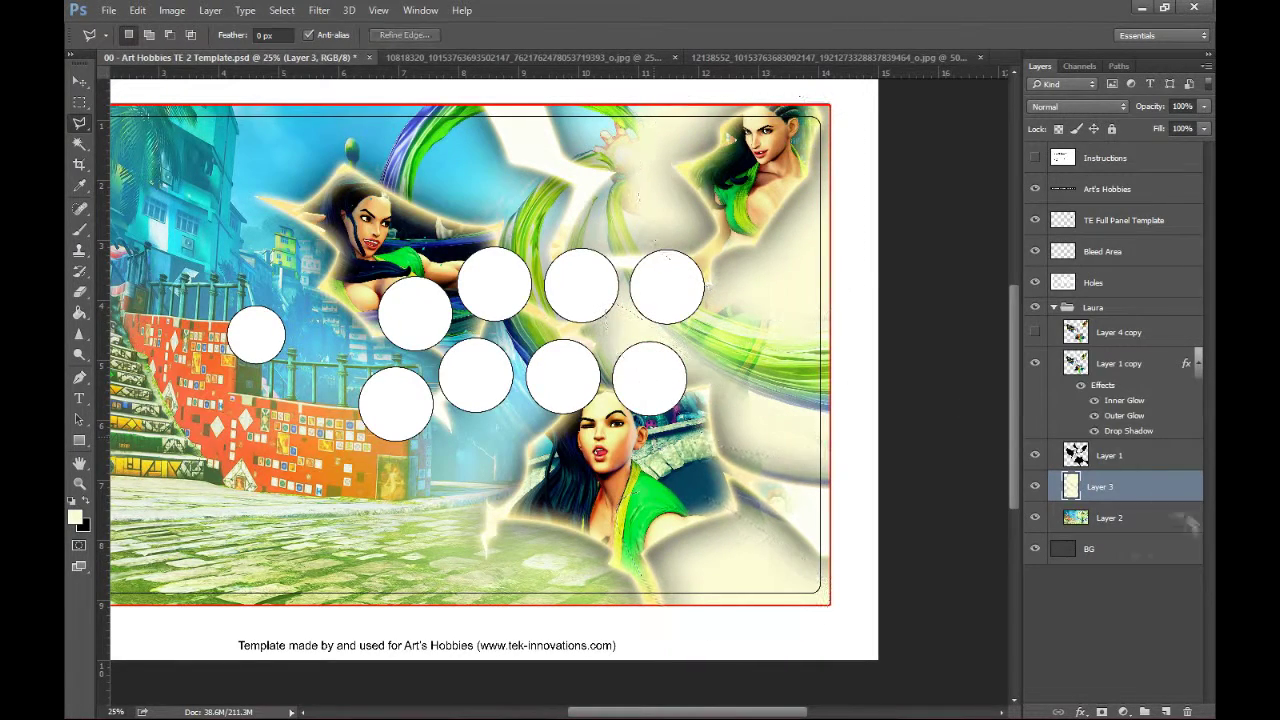
Duplicate the cream fill layer and lighten the copy with Hue/Saturation
{"action": "key", "text": "ctrl+j"}
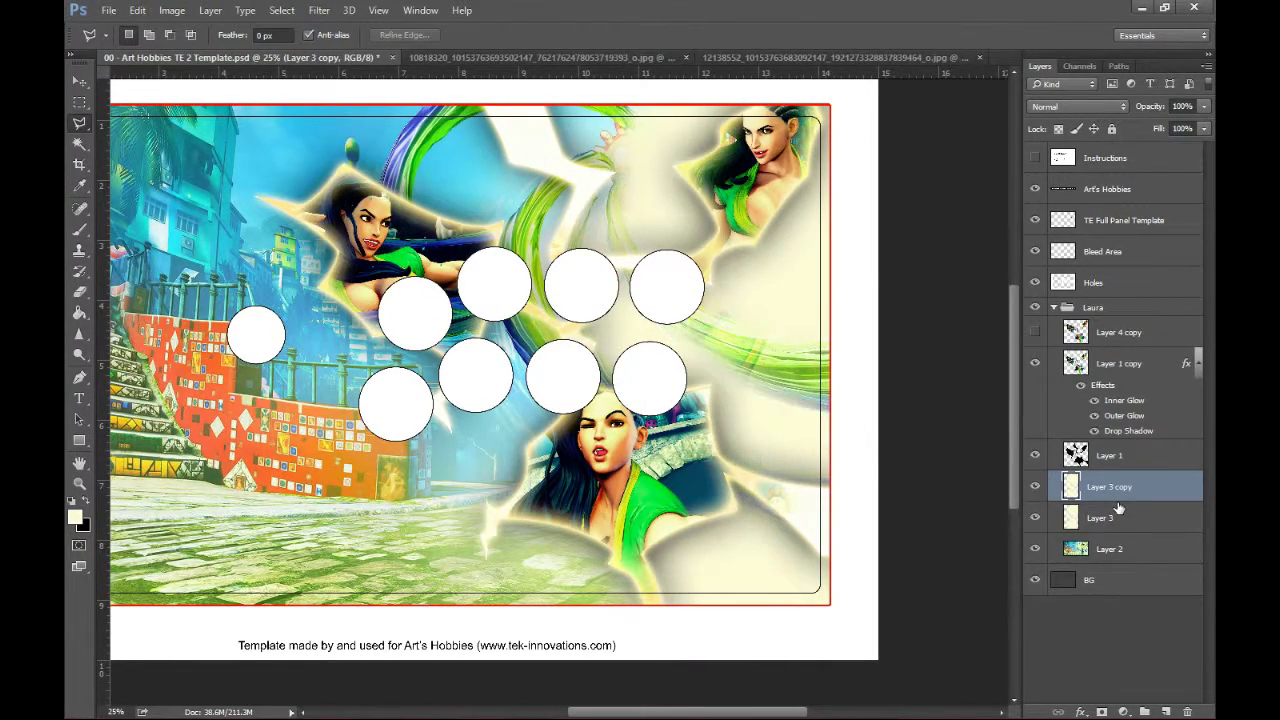
{"action": "key", "text": "ctrl+u"}
{"action": "left_click_drag", "start_coordinate": [999, 357], "coordinate": [1031, 364]}
{"action": "key", "text": "Return"}
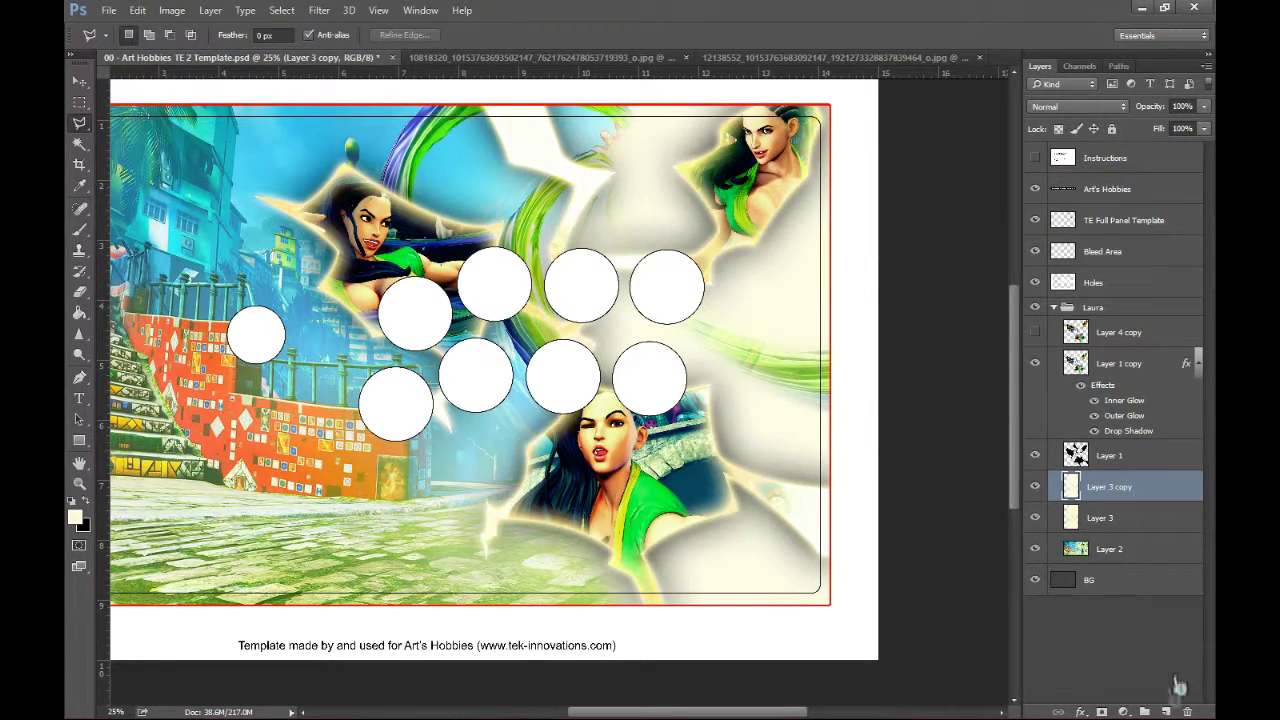
Add a new layer above the cream fill layers and fill it with a custom pattern
{"action": "left_click", "coordinate": [1166, 712]}
{"action": "key", "text": "shift+F5"}
{"action": "left_click", "coordinate": [620, 243]}
{"action": "left_click", "coordinate": [749, 197]}
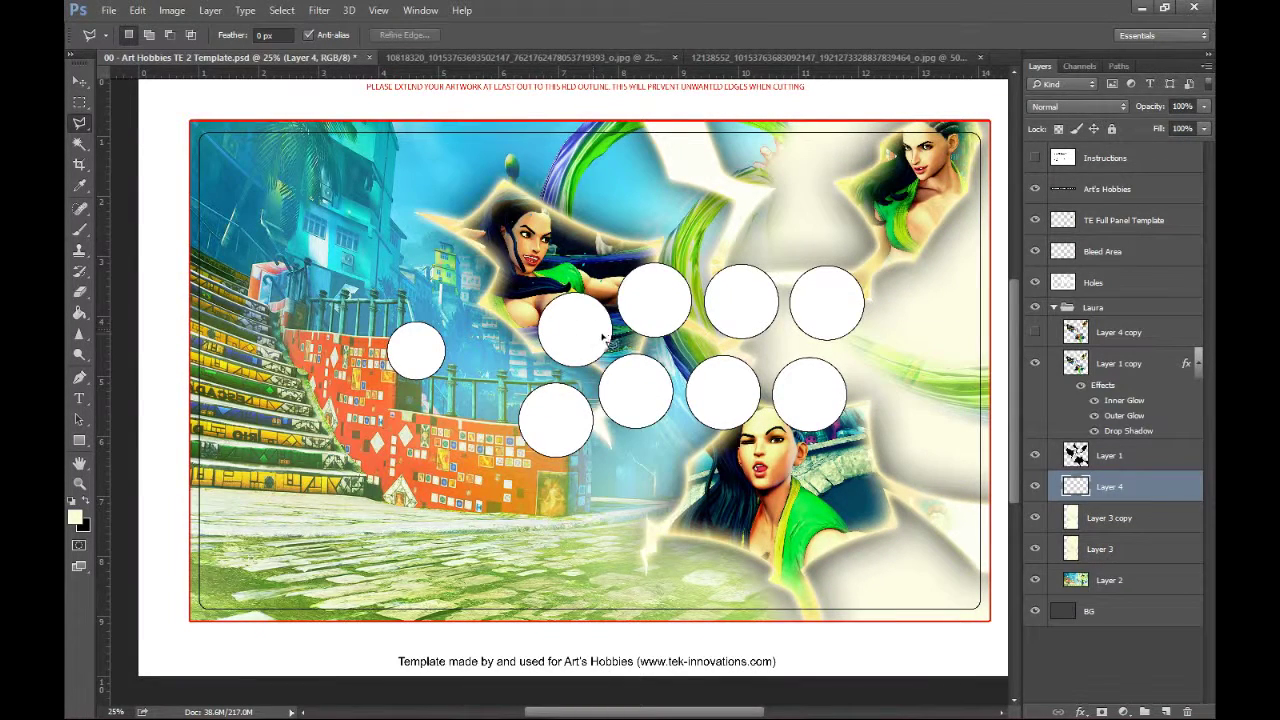
{"action": "key", "text": "shift+F5"}
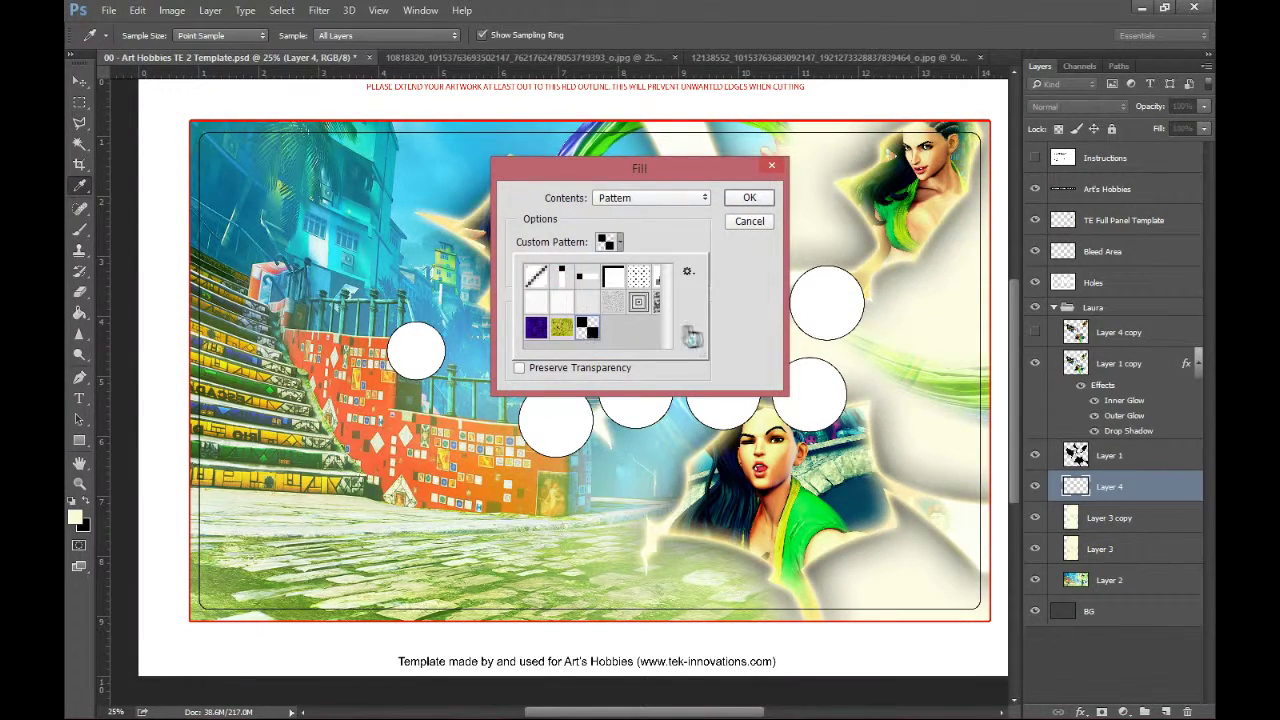
{"action": "double_click", "coordinate": [640, 289]}
{"action": "left_click", "coordinate": [749, 198]}
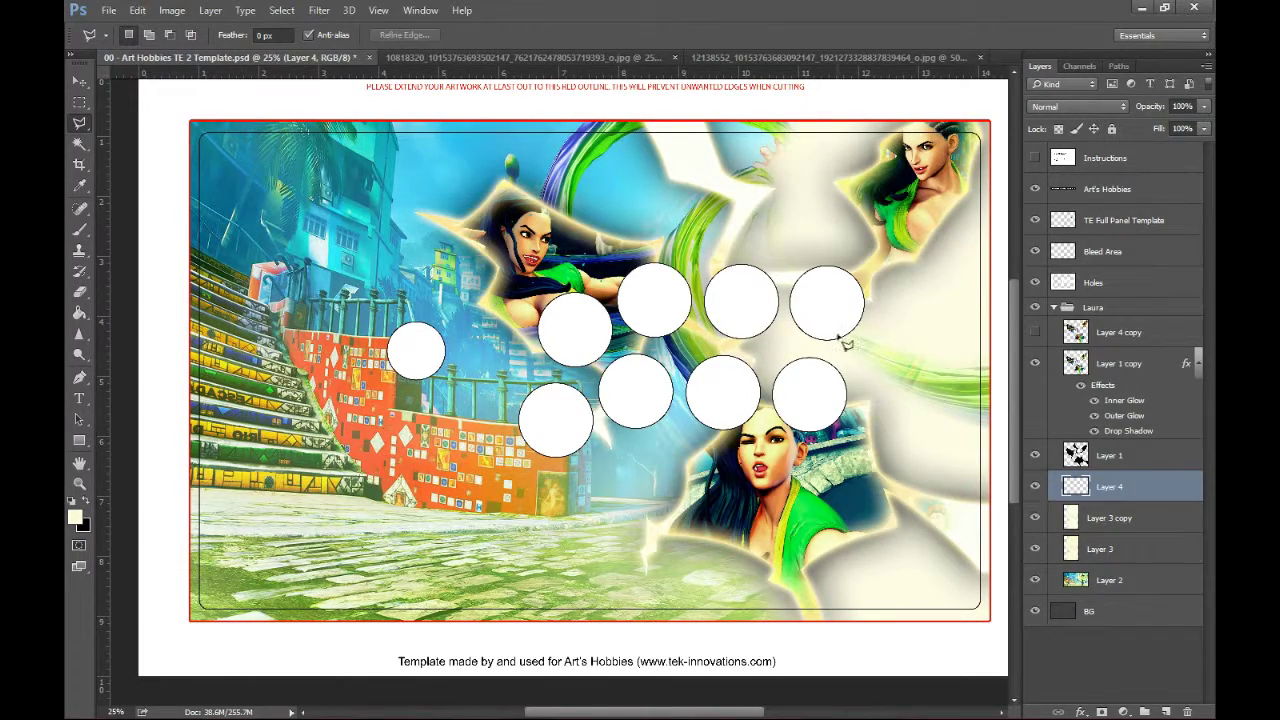
Select the whole canvas and fill the empty Layer 4 with the dark checker pattern
{"action": "key", "text": "ctrl+a"}
{"action": "key", "text": "ctrl+plus"}
{"action": "key", "text": "ctrl+plus"}
{"action": "key", "text": "ctrl+plus"}
{"action": "key", "text": "ctrl+plus"}
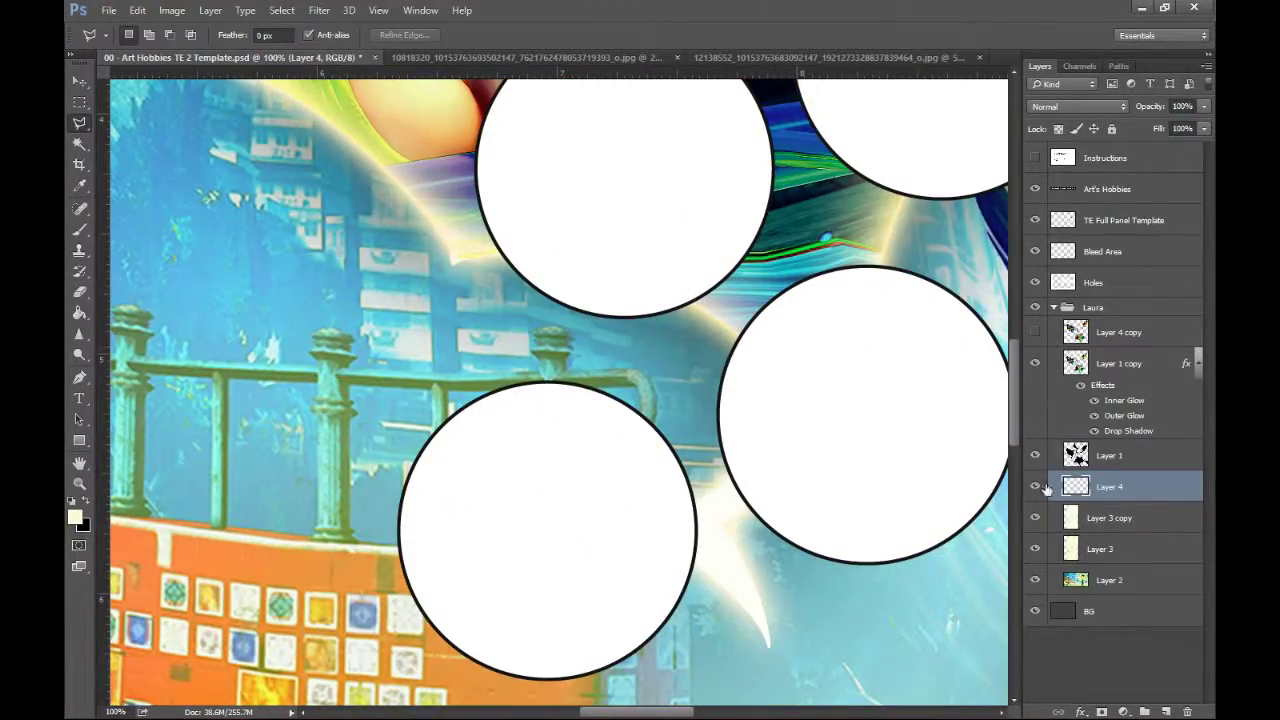
{"action": "key", "text": "shift+F5"}
{"action": "key", "text": "Return"}
Set the blend mode of the pattern layer to Soft Light
{"action": "key", "text": "ctrl+minus"}
{"action": "key", "text": "ctrl+minus"}
{"action": "key", "text": "ctrl+minus"}
{"action": "key", "text": "ctrl+minus"}
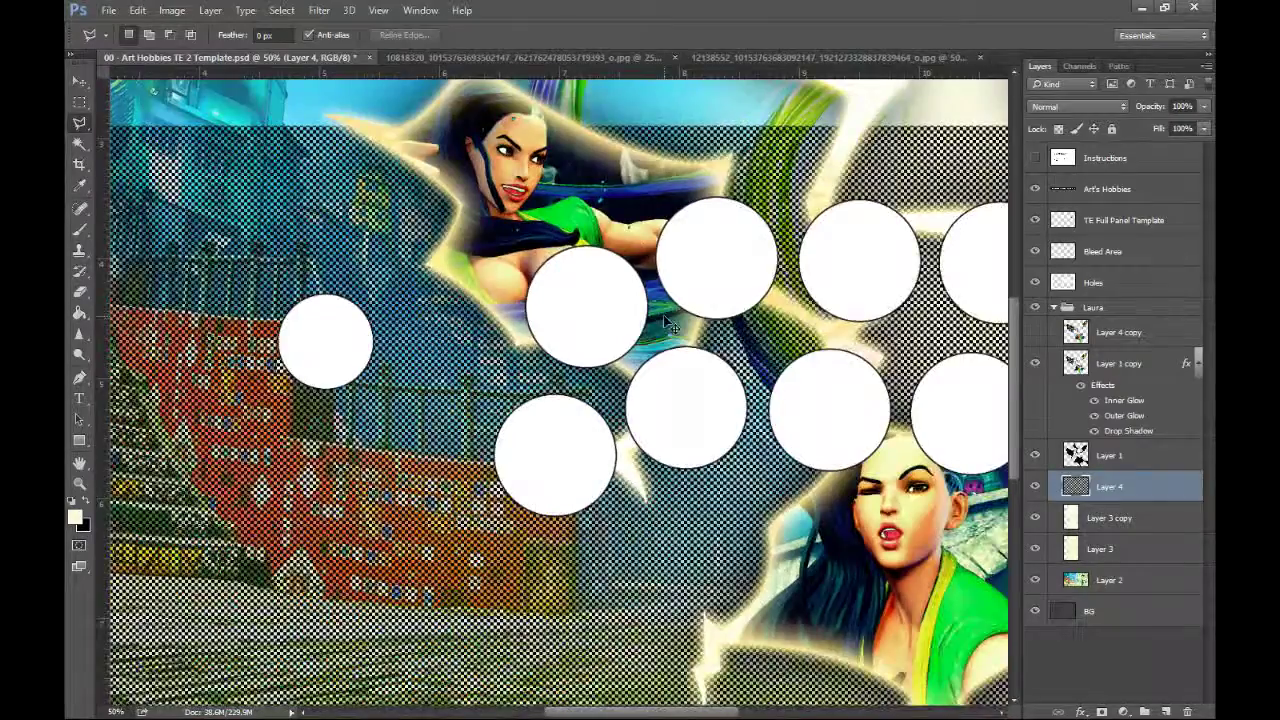
{"action": "left_click", "coordinate": [1078, 106]}
{"action": "left_click", "coordinate": [1085, 279]}
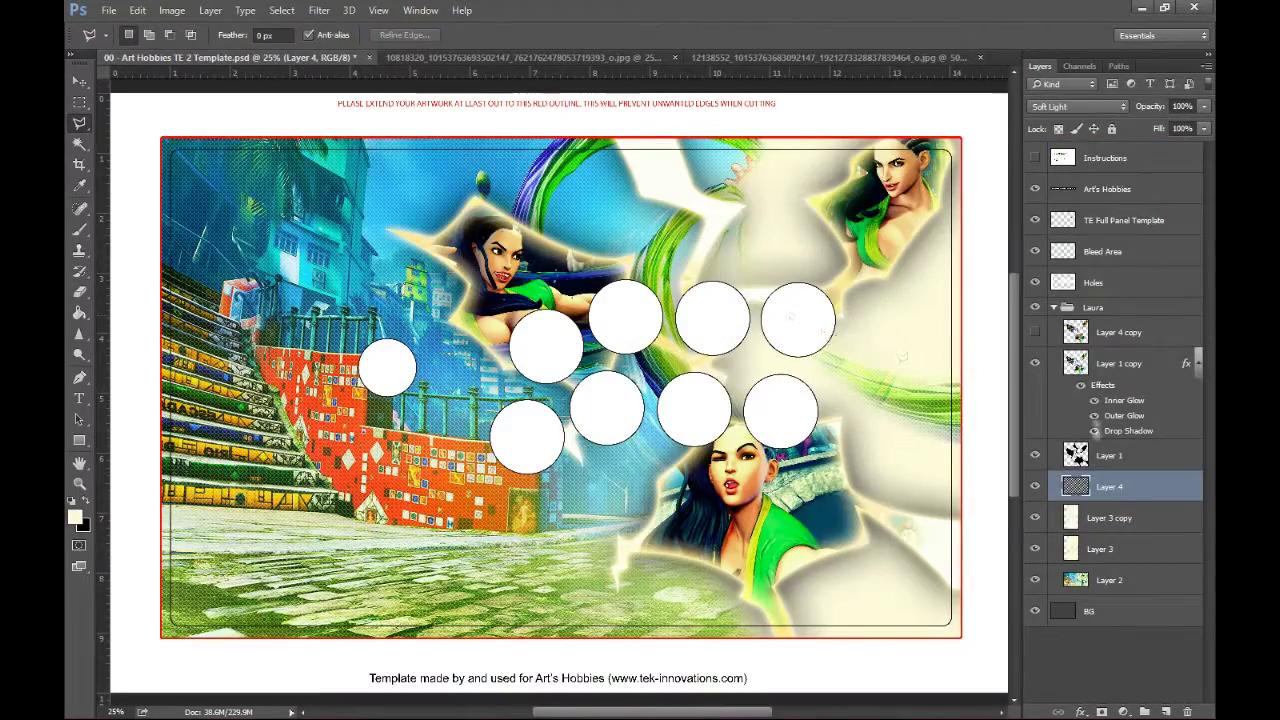
Paste the full-body Laura artwork above Layer 4 copy and scale and position it over the panel's left side
{"action": "left_click", "coordinate": [1109, 335]}
{"action": "key", "text": "ctrl+v"}
{"action": "key", "text": "v"}
{"action": "left_click_drag", "start_coordinate": [510, 458], "coordinate": [240, 558]}
{"action": "left_click_drag", "start_coordinate": [311, 432], "coordinate": [293, 315]}
{"action": "key", "text": "ctrl+t"}
{"action": "left_click_drag", "start_coordinate": [450, 158], "coordinate": [537, 147]}
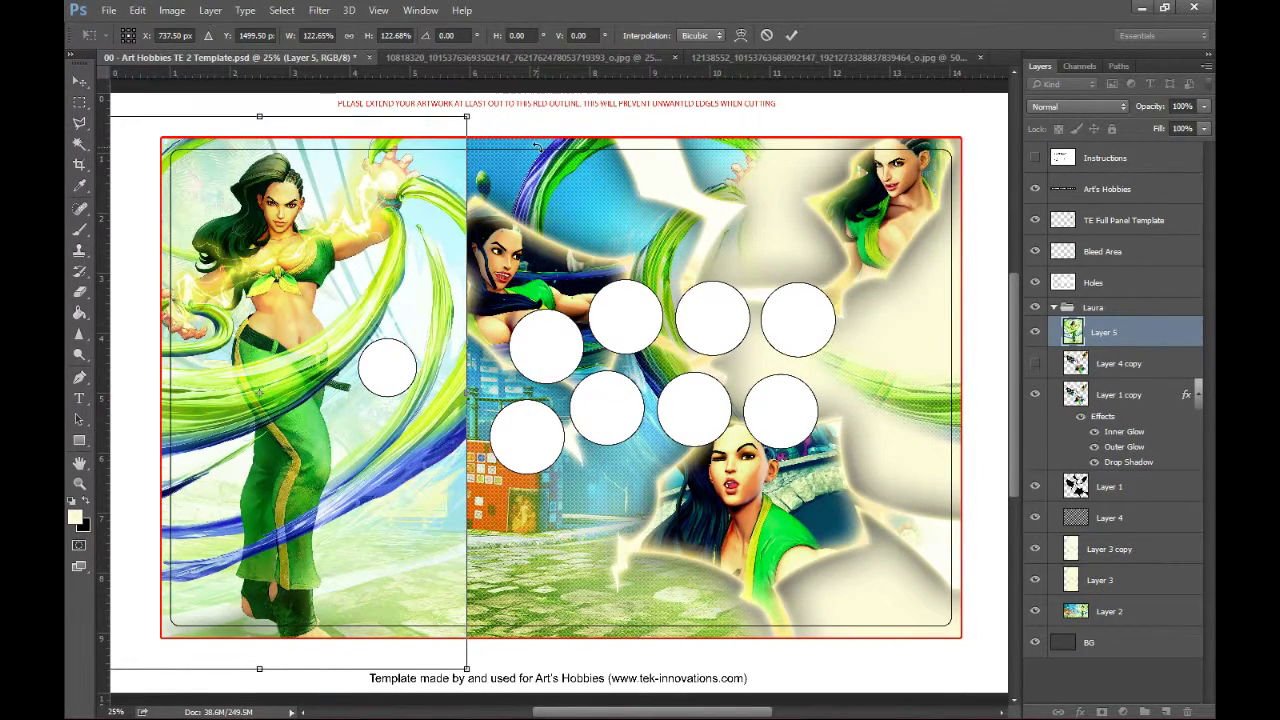
{"action": "key", "text": "shift+Left"}
{"action": "left_click_drag", "start_coordinate": [456, 668], "coordinate": [424, 644]}
Cut away a vertical strip from the right edge of the pasted full-body artwork and deselect
{"action": "left_click_drag", "start_coordinate": [433, 116], "coordinate": [561, 658]}
{"action": "key", "text": "Return"}
{"action": "key", "text": "m"}
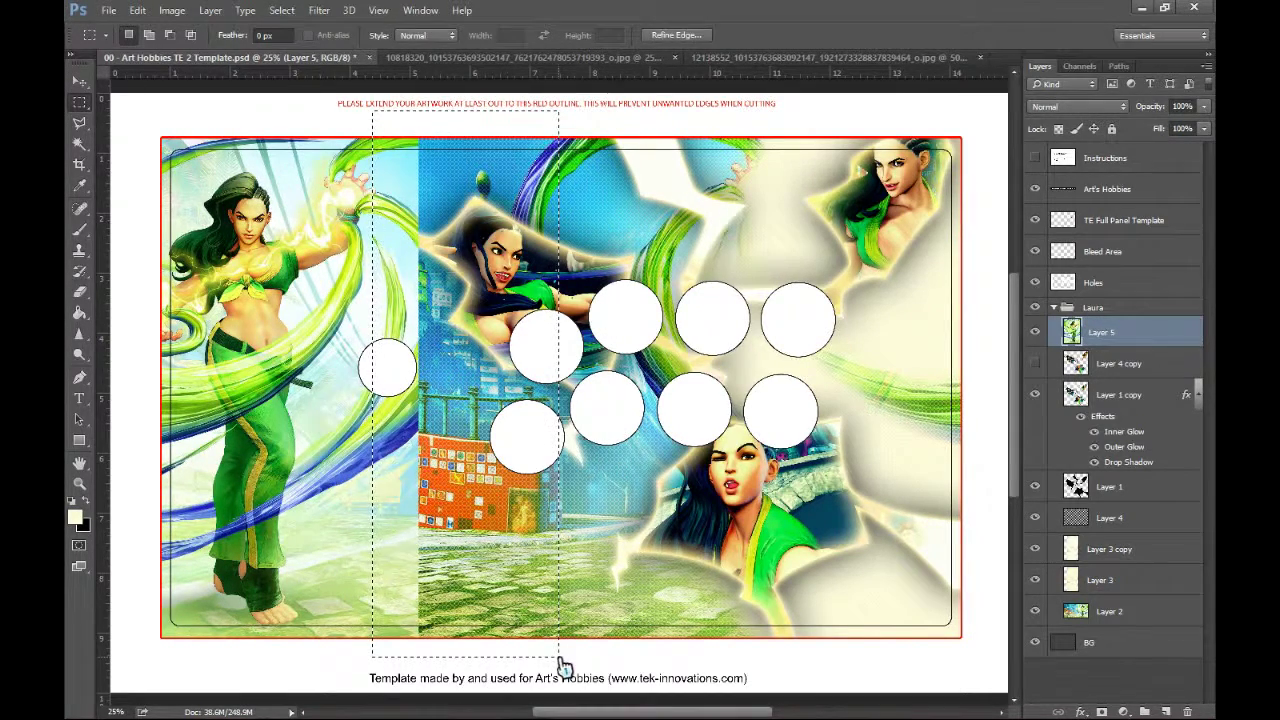
{"action": "key", "text": "Delete"}
{"action": "key", "text": "ctrl+d"}
Merge the two cream fill layers and shift the result together with the street artwork in Layer 2 horizontally
{"action": "left_click", "coordinate": [1074, 605]}
{"action": "left_click", "coordinate": [1082, 549]}
{"action": "key", "text": "ctrl+e"}
{"action": "left_click", "coordinate": [1097, 580], "text": "shift"}
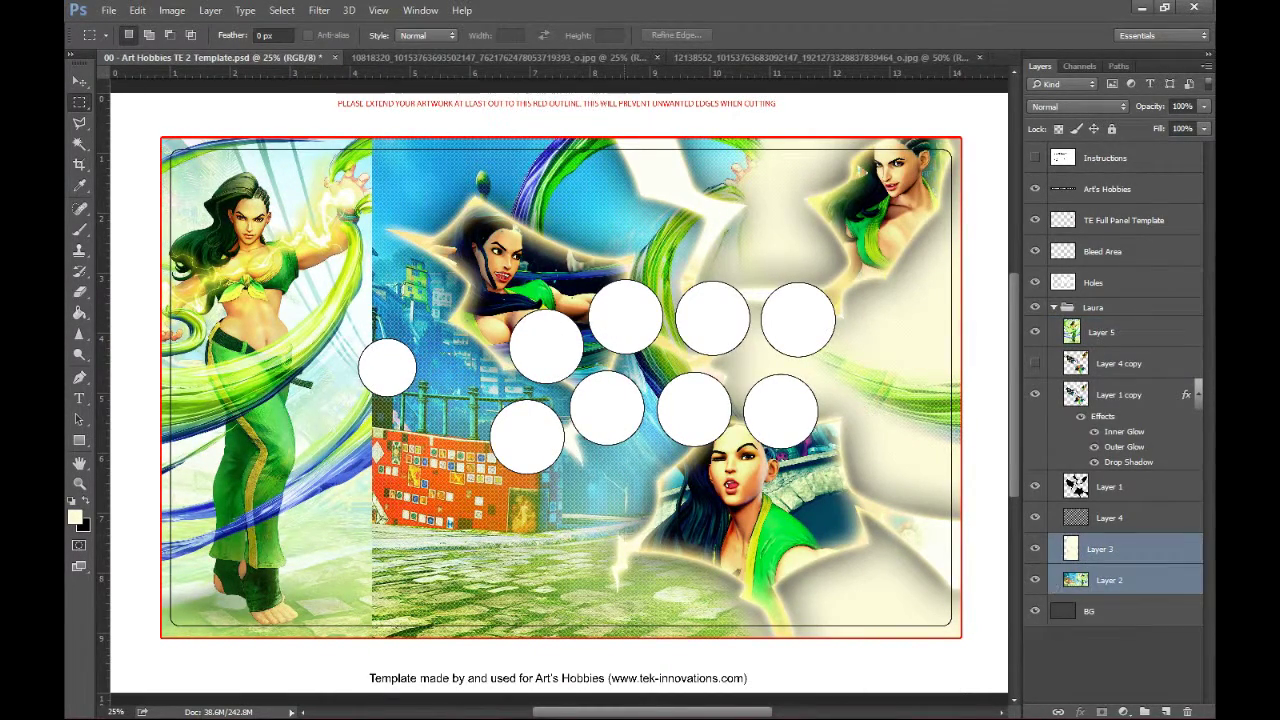
{"action": "key", "text": "v"}
{"action": "left_click_drag", "start_coordinate": [560, 514], "coordinate": [449, 520]}
Enlarge the full-body artwork in Layer 5 to about 147% and move it against the panel's left edge
{"action": "left_click", "coordinate": [1110, 334]}
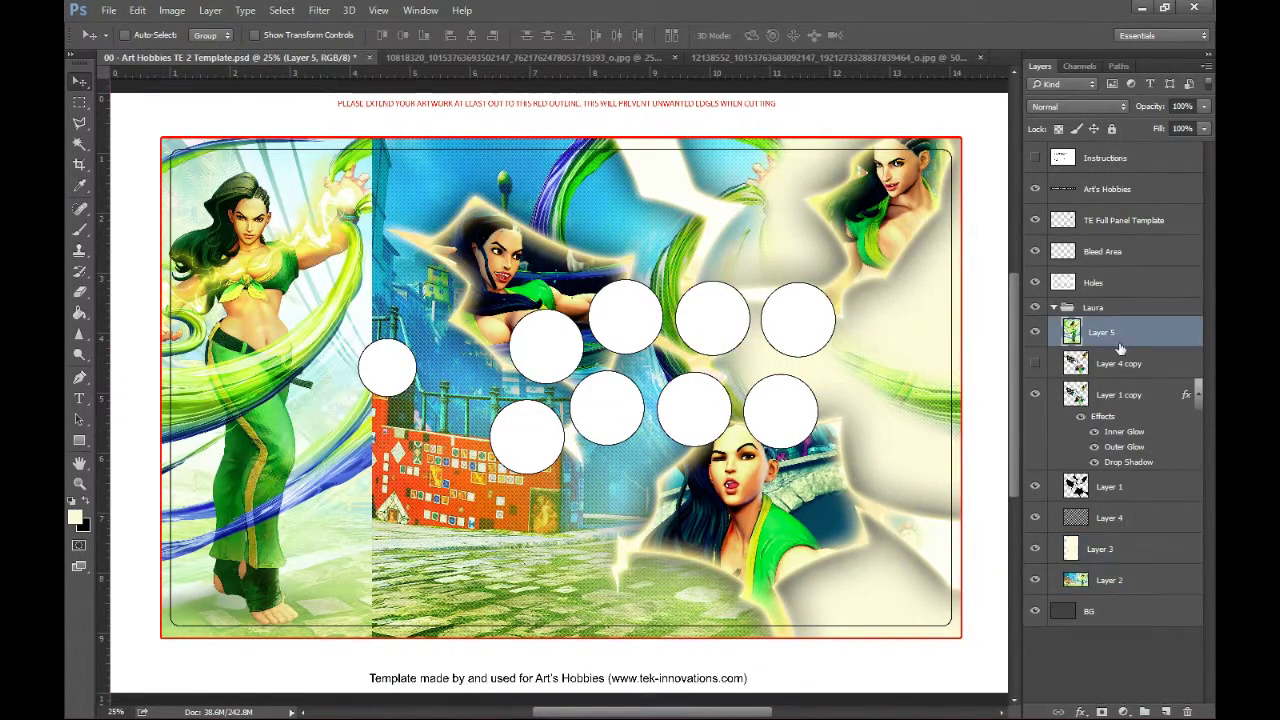
{"action": "key", "text": "m"}
{"action": "key", "text": "ctrl+minus"}
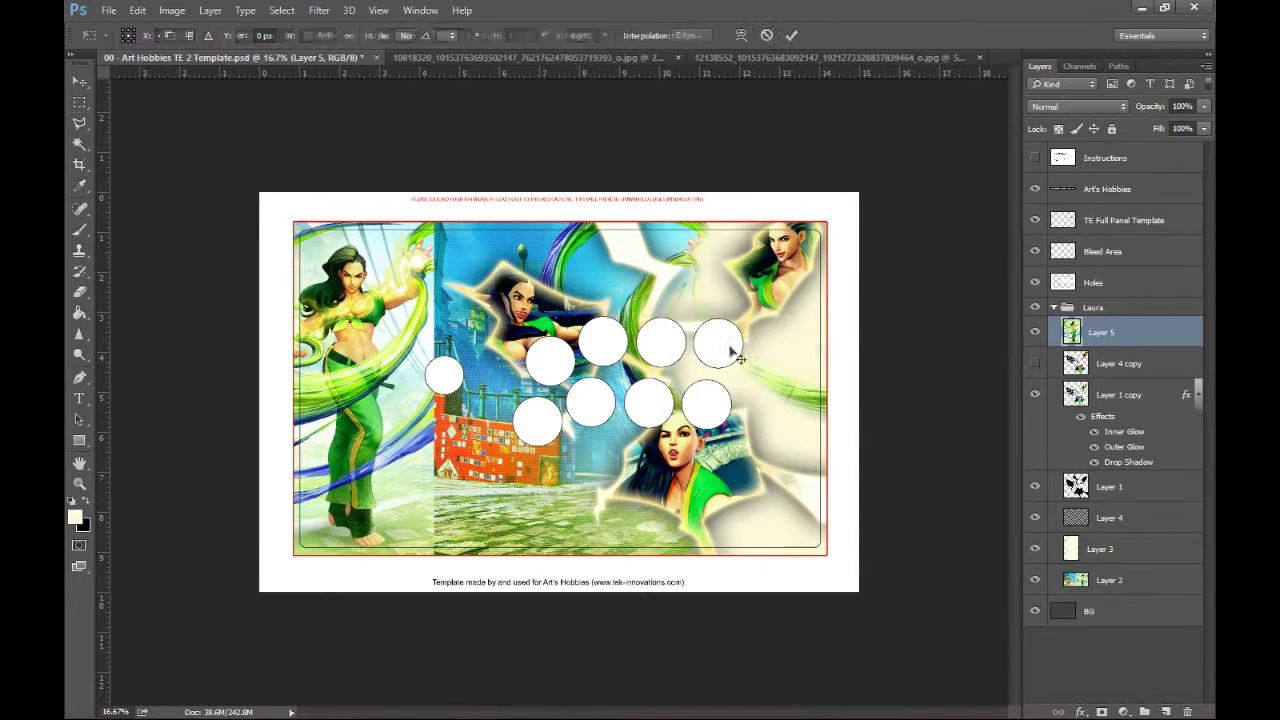
{"action": "key", "text": "ctrl+t"}
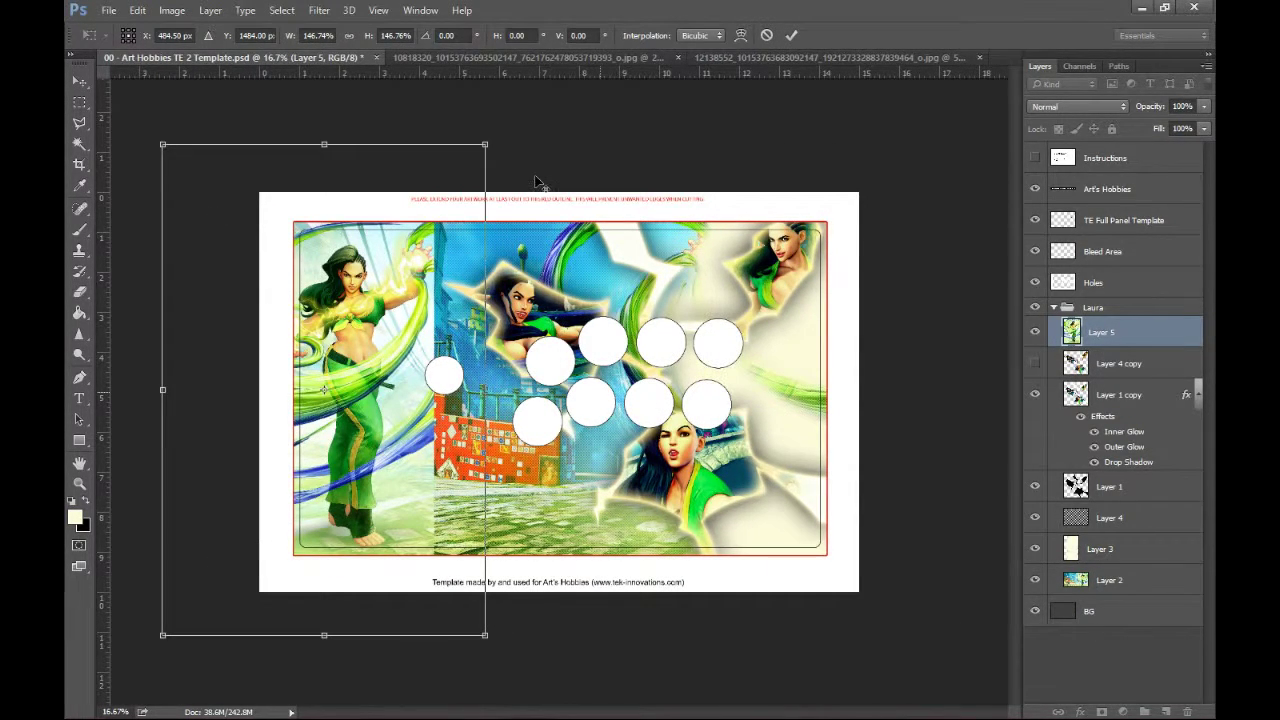
{"action": "left_click_drag", "start_coordinate": [555, 118], "coordinate": [571, 178]}
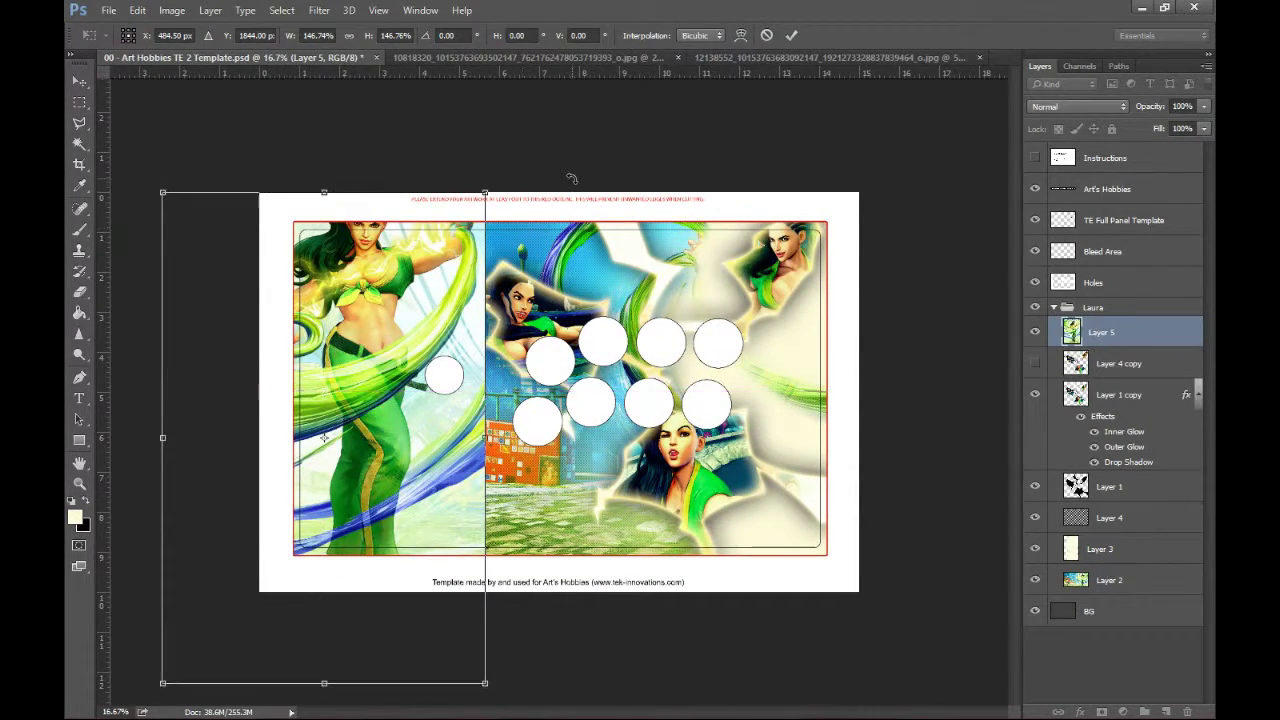
{"action": "key", "text": "Return"}
{"action": "key", "text": "v"}
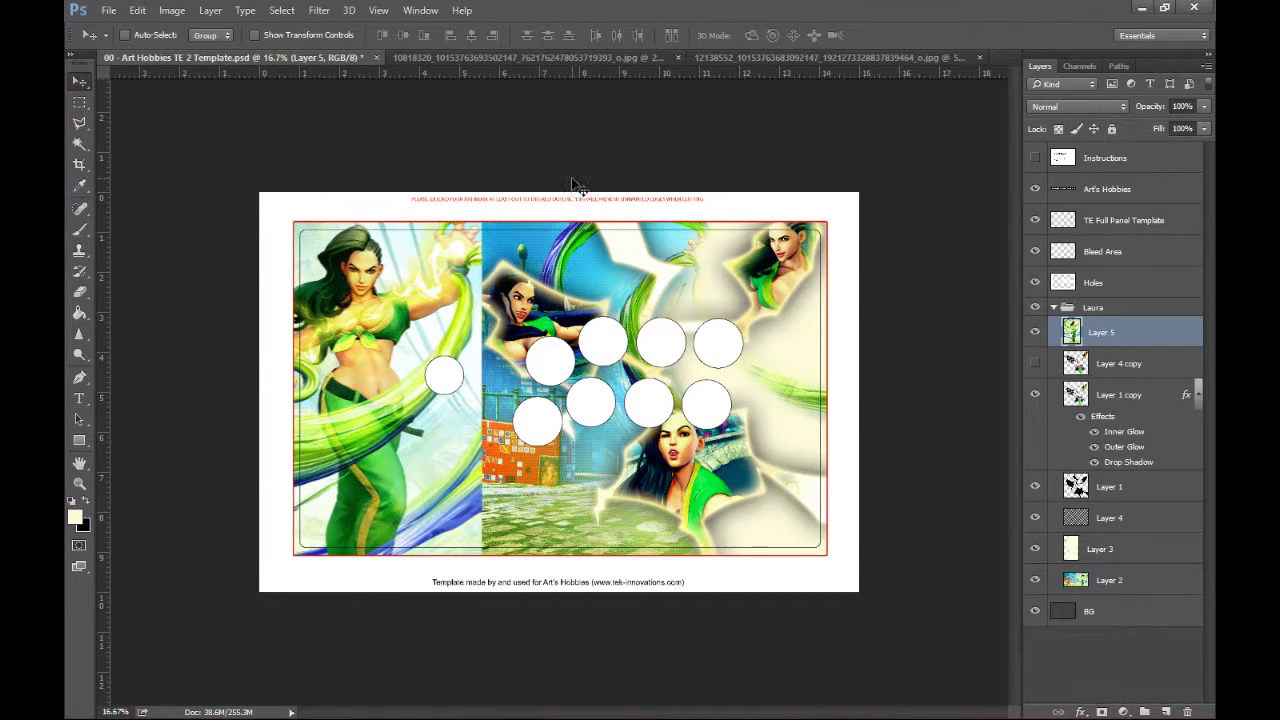
{"action": "left_click_drag", "start_coordinate": [386, 422], "coordinate": [366, 422]}
Delete the part of the enlarged full-body artwork that reaches toward the joystick hole, leaving a narrower column
{"action": "key", "text": "m"}
{"action": "left_click_drag", "start_coordinate": [393, 190], "coordinate": [592, 694]}
{"action": "key", "text": "Delete"}
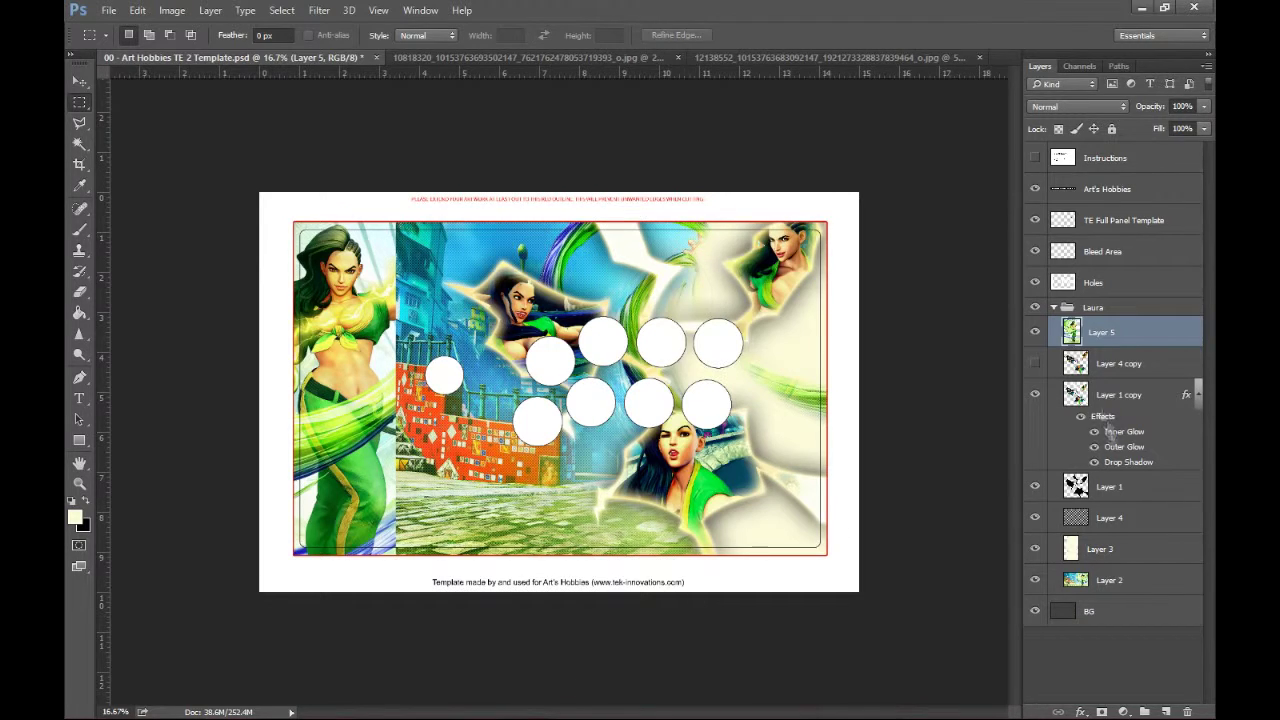
{"action": "right_click", "coordinate": [82, 446]}
{"action": "left_click", "coordinate": [160, 484]}
{"action": "mouse_move", "coordinate": [430, 306]}
{"action": "left_mouse_down"}
{"action": "mouse_move", "coordinate": [494, 342]}
{"action": "mouse_move", "coordinate": [424, 466]}
{"action": "mouse_move", "coordinate": [453, 364]}
{"action": "left_mouse_up"}
{"action": "key", "text": "ctrl+z"}
{"action": "left_click", "coordinate": [80, 122]}
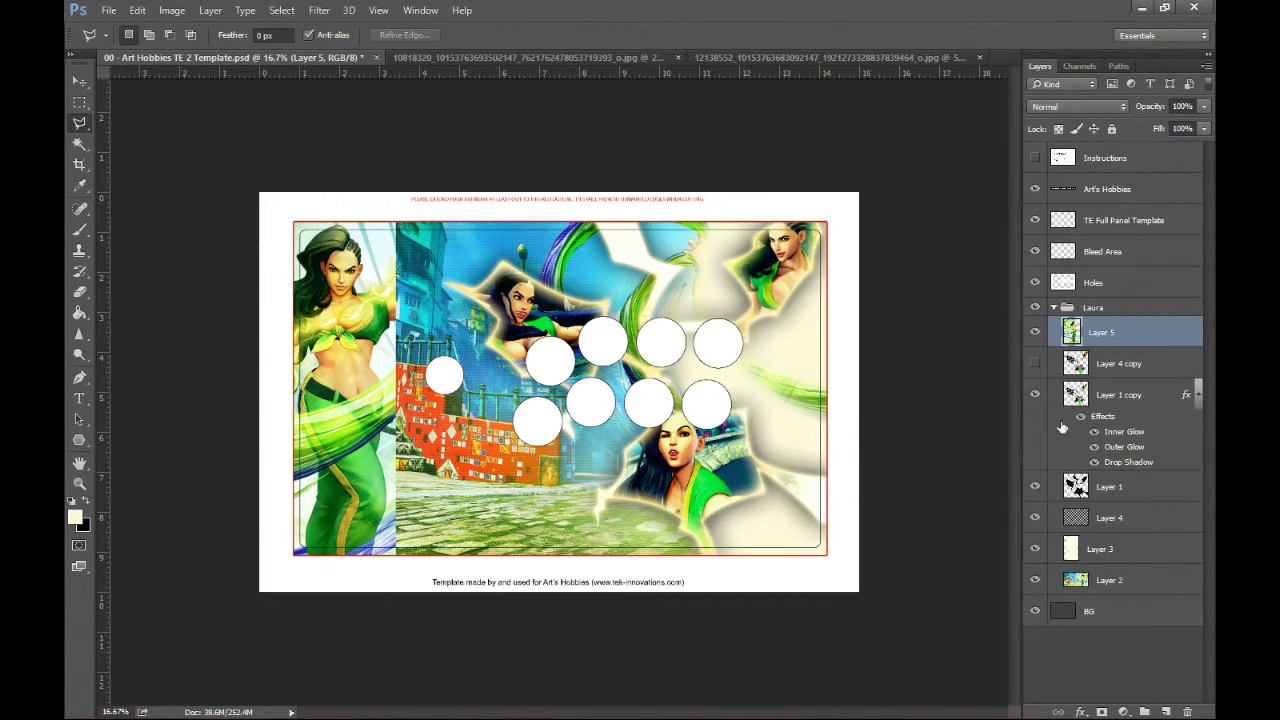
Draw a cream rectangle shape of about 1660 × 1236 px over the panel's lower-left corner
{"action": "left_click", "coordinate": [80, 441]}
{"action": "left_click", "coordinate": [132, 439]}
{"action": "scroll", "coordinate": [295, 515], "scroll_direction": "up", "scroll_amount": 1}
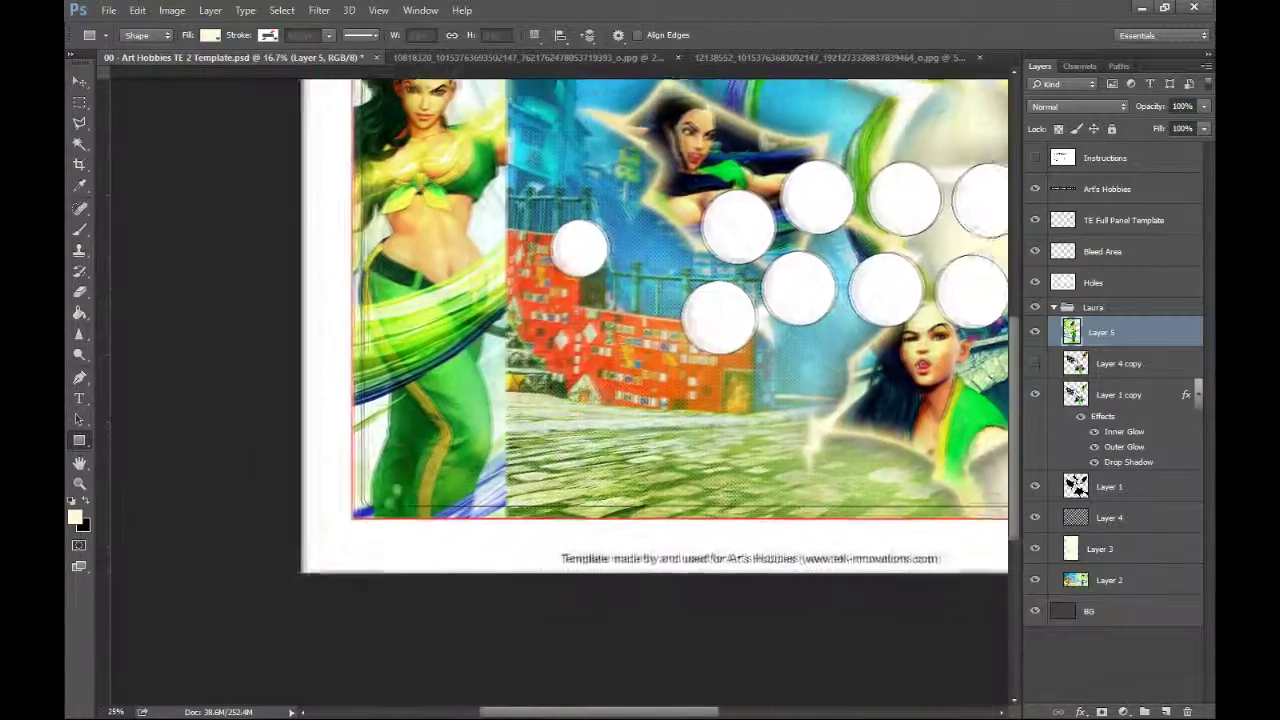
{"action": "mouse_move", "coordinate": [348, 538]}
{"action": "left_mouse_down"}
{"action": "mouse_move", "coordinate": [700, 325]}
{"action": "mouse_move", "coordinate": [745, 262]}
{"action": "mouse_move", "coordinate": [690, 250]}
{"action": "mouse_move", "coordinate": [681, 289]}
{"action": "left_mouse_up"}
Delete the rectangle's upper-right anchor point to turn the shape into a triangle
{"action": "right_click", "coordinate": [681, 290]}
{"action": "key", "text": "Escape"}
{"action": "key", "text": "a"}
{"action": "left_click", "coordinate": [681, 290]}
{"action": "right_click", "coordinate": [681, 290]}
{"action": "left_click", "coordinate": [704, 302]}
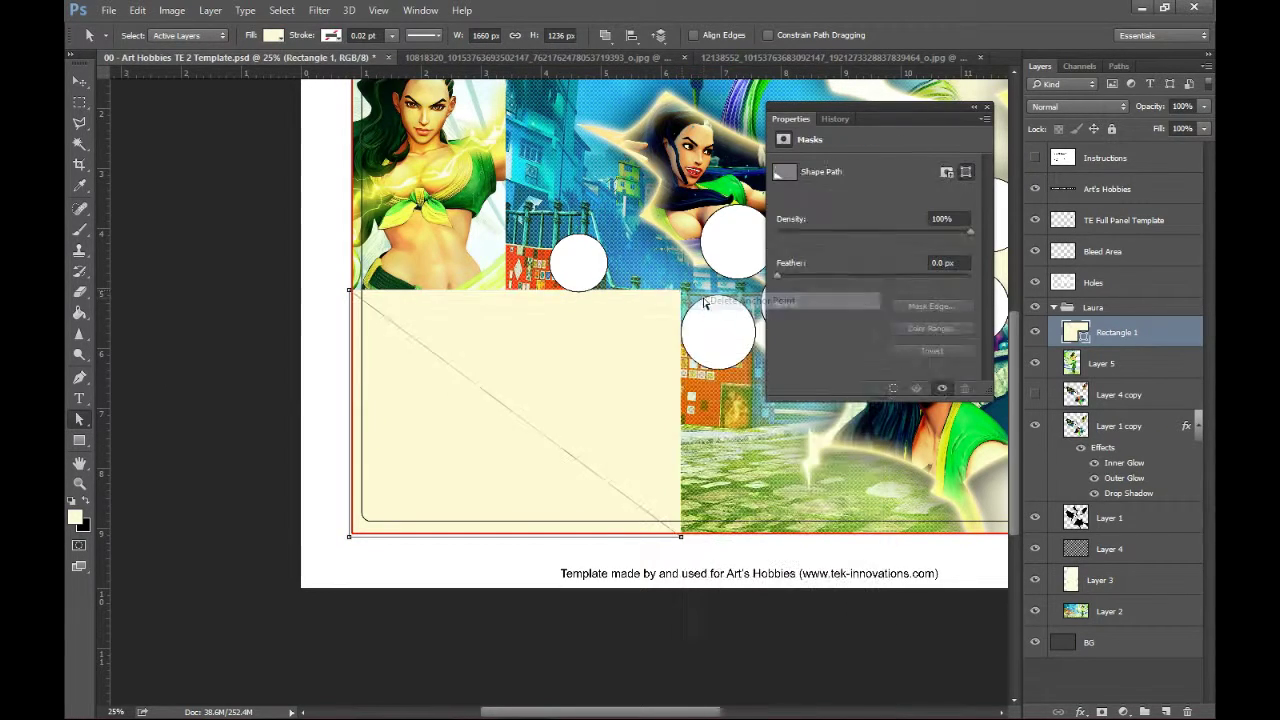
{"action": "left_click", "coordinate": [750, 300]}
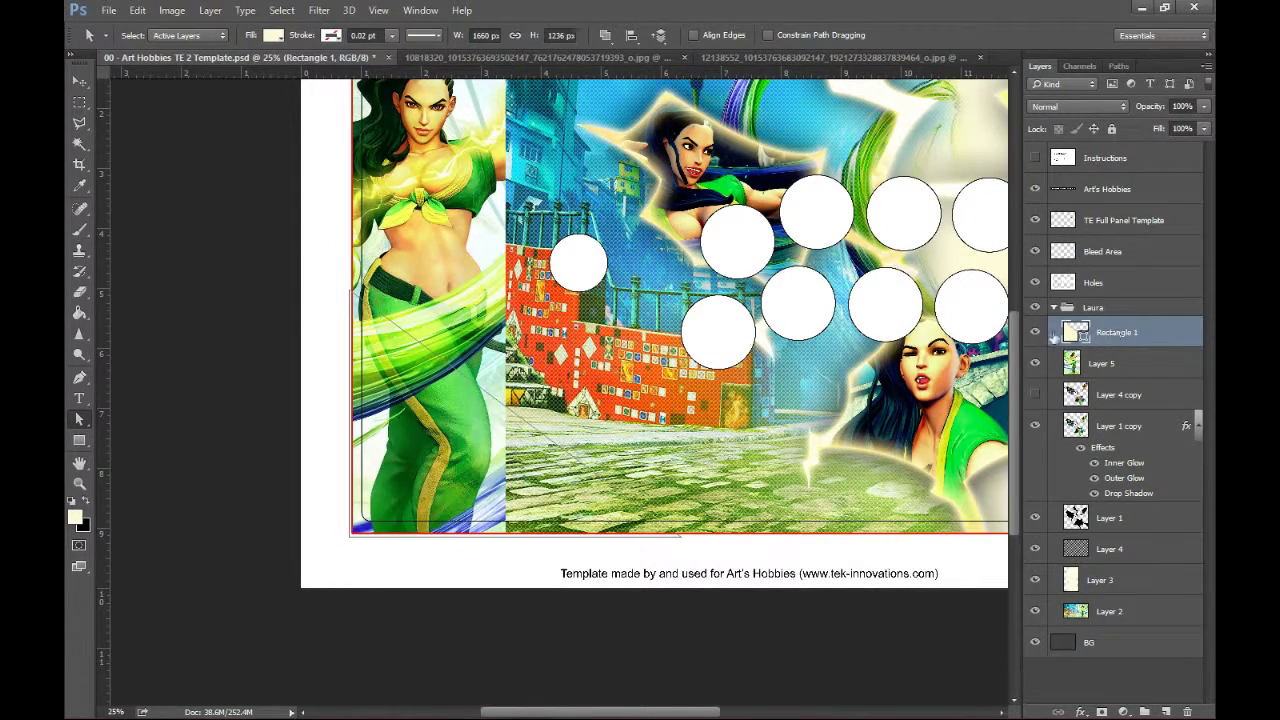
Stretch the triangle wider and taller to about 2366 × 1434 px
{"action": "key", "text": "ctrl+t"}
{"action": "left_click_drag", "start_coordinate": [681, 412], "coordinate": [821, 412]}
{"action": "left_click_drag", "start_coordinate": [586, 290], "coordinate": [591, 251]}
{"action": "key", "text": "Return"}
Try the Luminosity blend mode on the triangle layer, and settle on Color
{"action": "left_click", "coordinate": [1122, 116]}
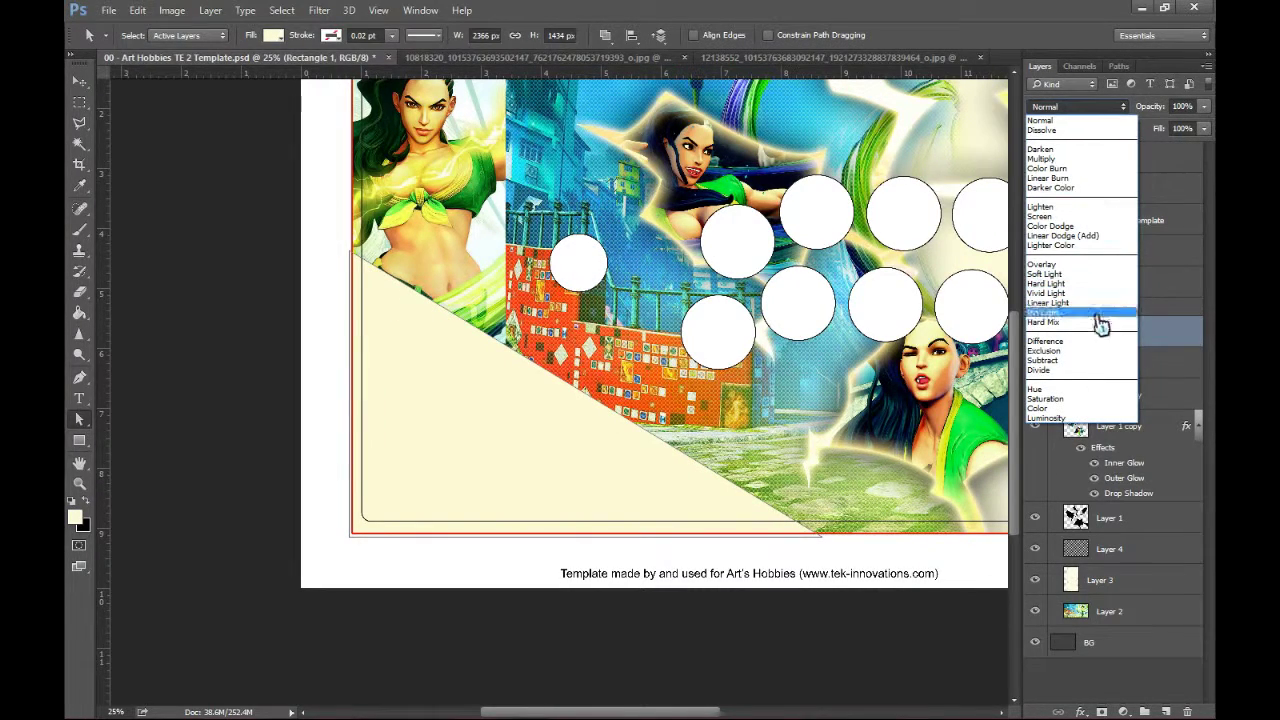
{"action": "left_click", "coordinate": [1086, 418]}
{"action": "left_click", "coordinate": [1107, 106]}
{"action": "left_click", "coordinate": [1086, 402]}
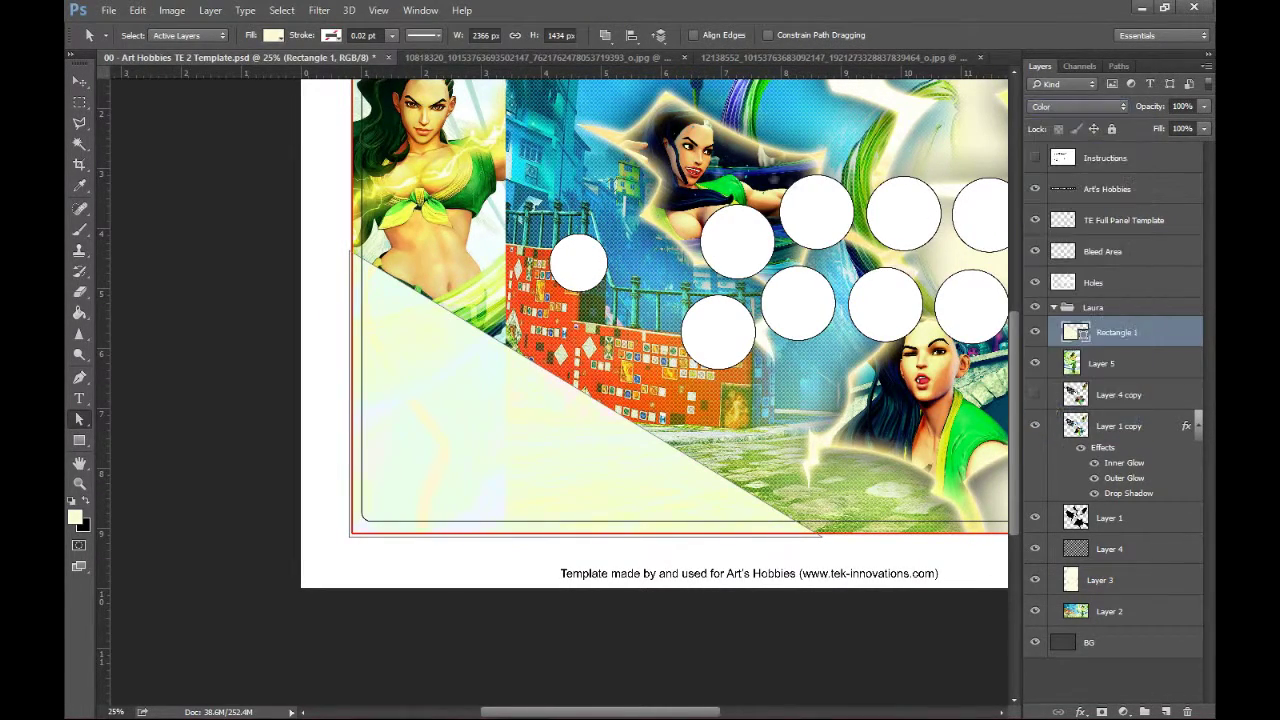
Change the triangle's fill color to medium green #66a34b
{"action": "left_click", "coordinate": [80, 80]}
{"action": "double_click", "coordinate": [1080, 340]}
{"action": "left_click_drag", "start_coordinate": [868, 624], "coordinate": [868, 600]}
{"action": "left_click", "coordinate": [871, 573]}
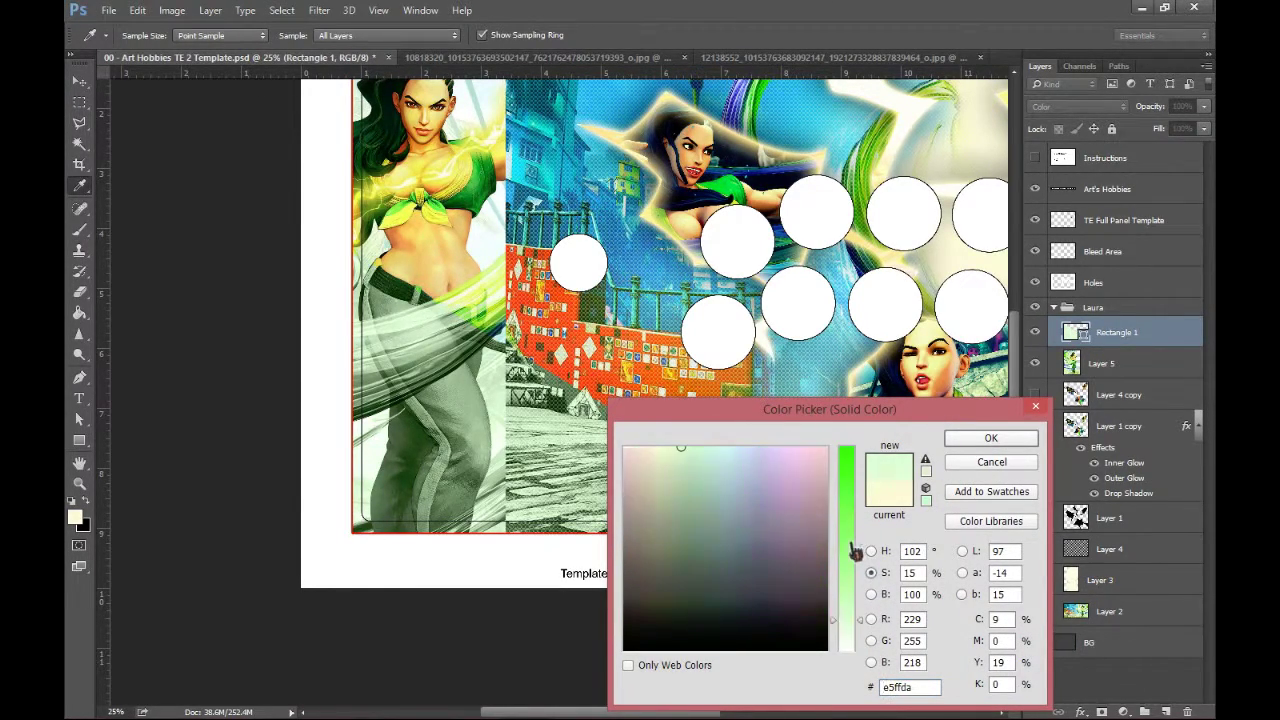
{"action": "left_click", "coordinate": [852, 541]}
{"action": "left_click", "coordinate": [871, 594]}
{"action": "left_click", "coordinate": [852, 529]}
{"action": "left_click_drag", "start_coordinate": [857, 538], "coordinate": [857, 524]}
{"action": "left_click", "coordinate": [988, 445]}
Add a white (ffffff) outside Stroke of 30 px to the triangle layer
{"action": "double_click", "coordinate": [1163, 335]}
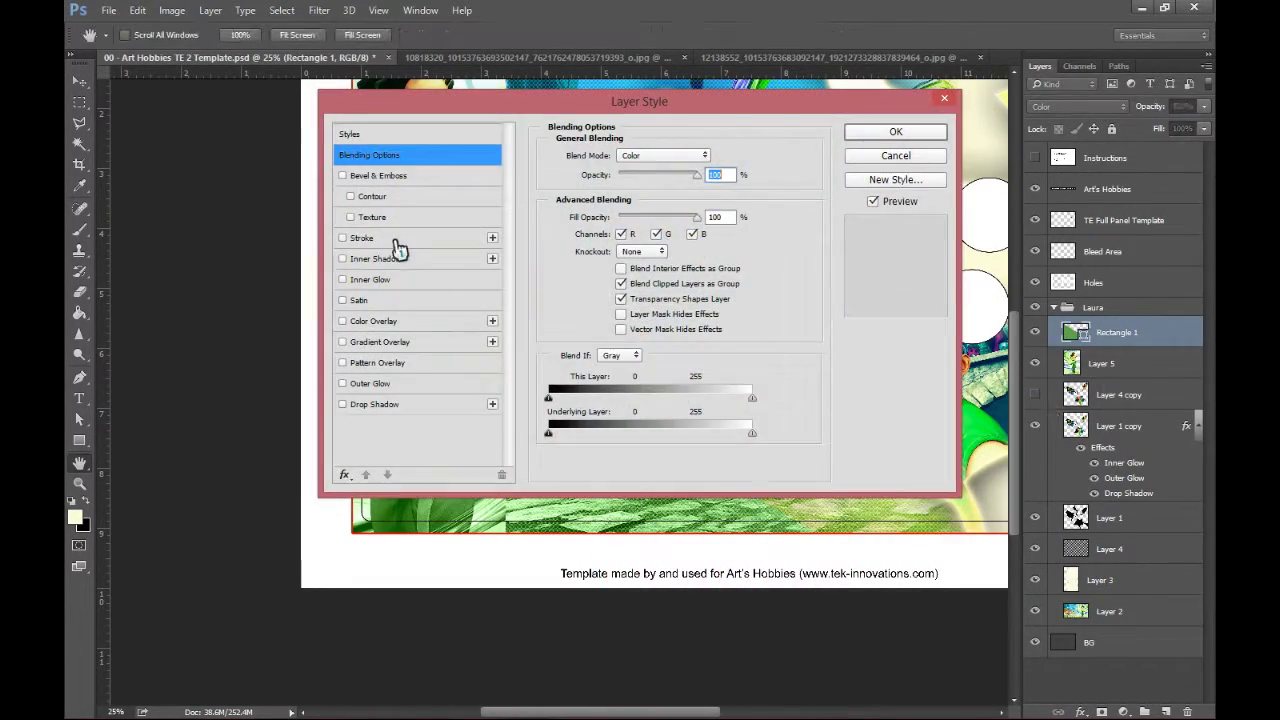
{"action": "left_click", "coordinate": [400, 249]}
{"action": "left_click_drag", "start_coordinate": [532, 97], "coordinate": [726, 423]}
{"action": "left_click", "coordinate": [774, 571]}
{"action": "type", "text": "ffffff"}
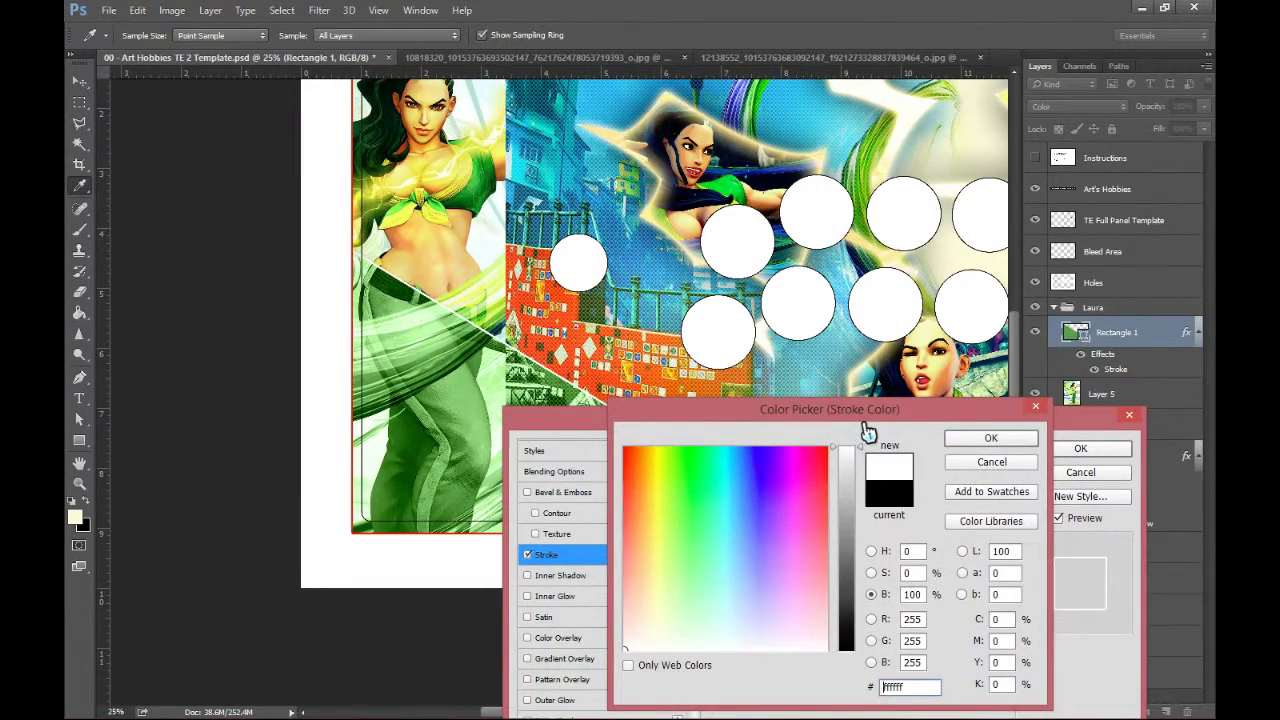
{"action": "key", "text": "Return"}
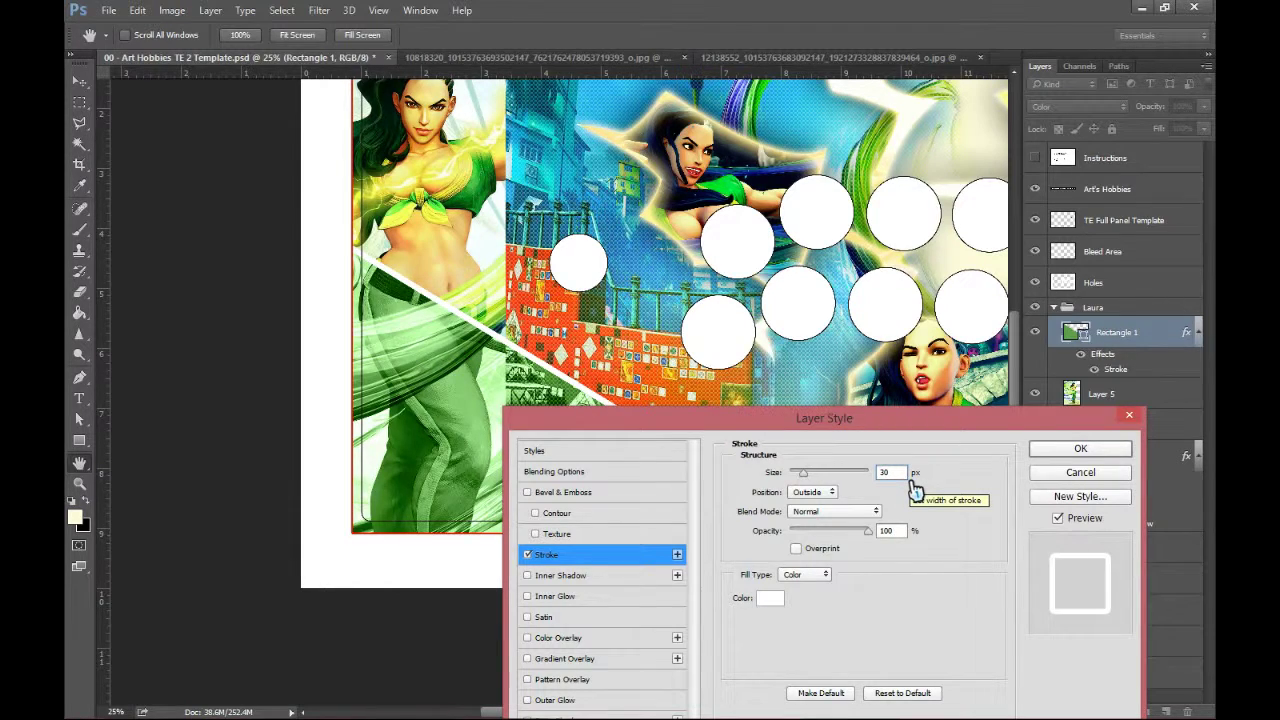
Add a Gradient Overlay from the Foreground to Background preset and make its starting stop light green
{"action": "left_click", "coordinate": [565, 658]}
{"action": "left_click", "coordinate": [828, 512]}
{"action": "left_click", "coordinate": [179, 204]}
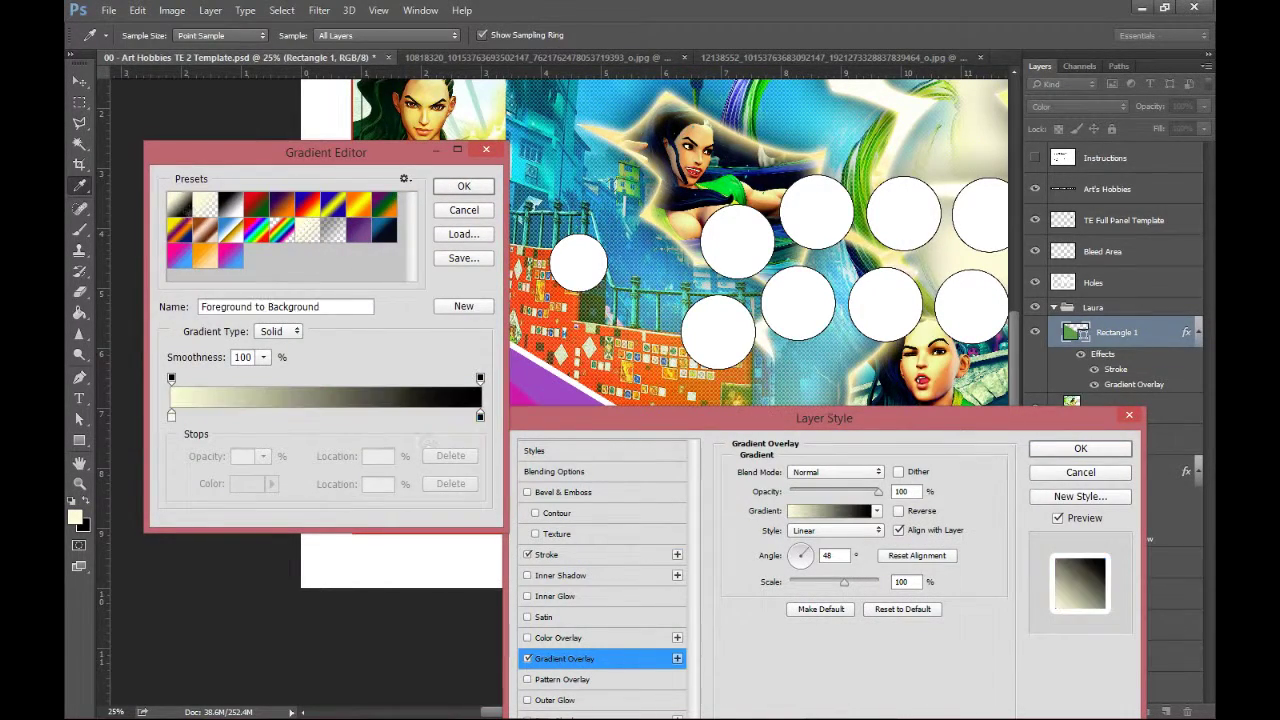
{"action": "left_click", "coordinate": [480, 416]}
{"action": "left_click", "coordinate": [254, 486]}
{"action": "left_click", "coordinate": [689, 611]}
{"action": "key", "text": "Return"}
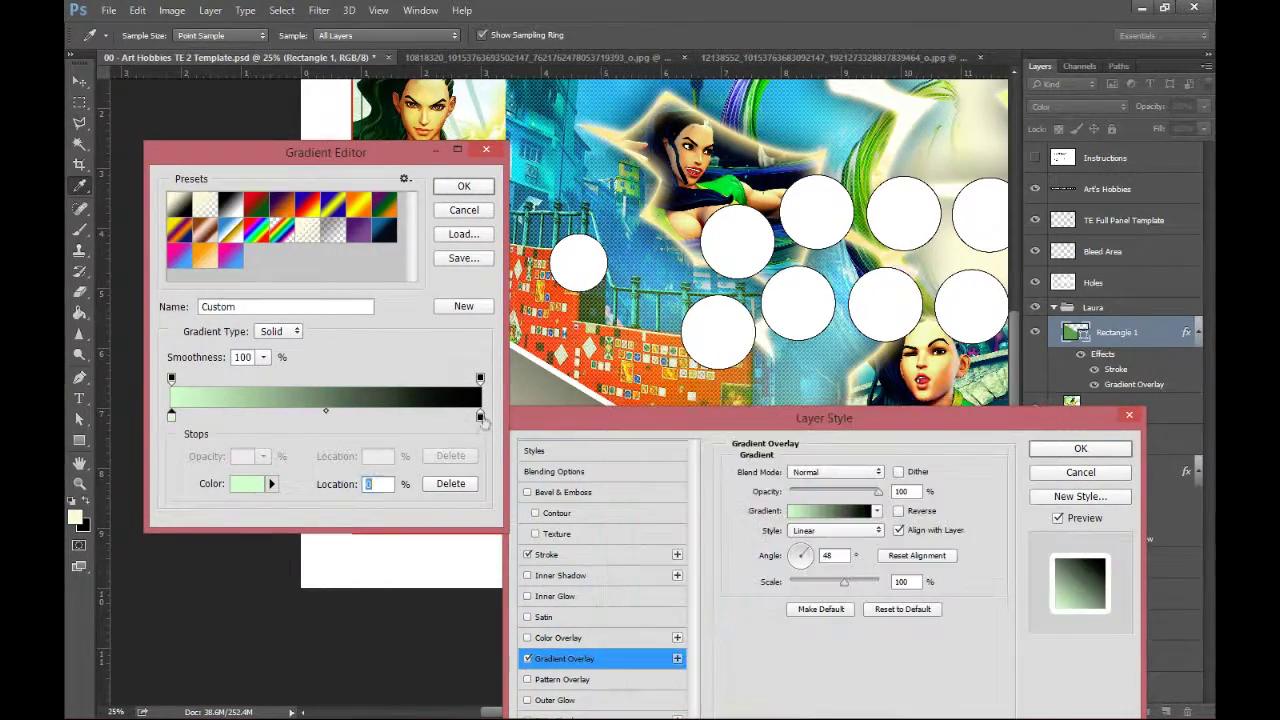
Make the gradient's end stop dark green and apply the triangle's layer style
{"action": "left_click", "coordinate": [480, 416]}
{"action": "left_click", "coordinate": [250, 484]}
{"action": "left_click", "coordinate": [871, 552]}
{"action": "left_click", "coordinate": [856, 587]}
{"action": "left_click", "coordinate": [737, 561]}
{"action": "left_click", "coordinate": [991, 438]}
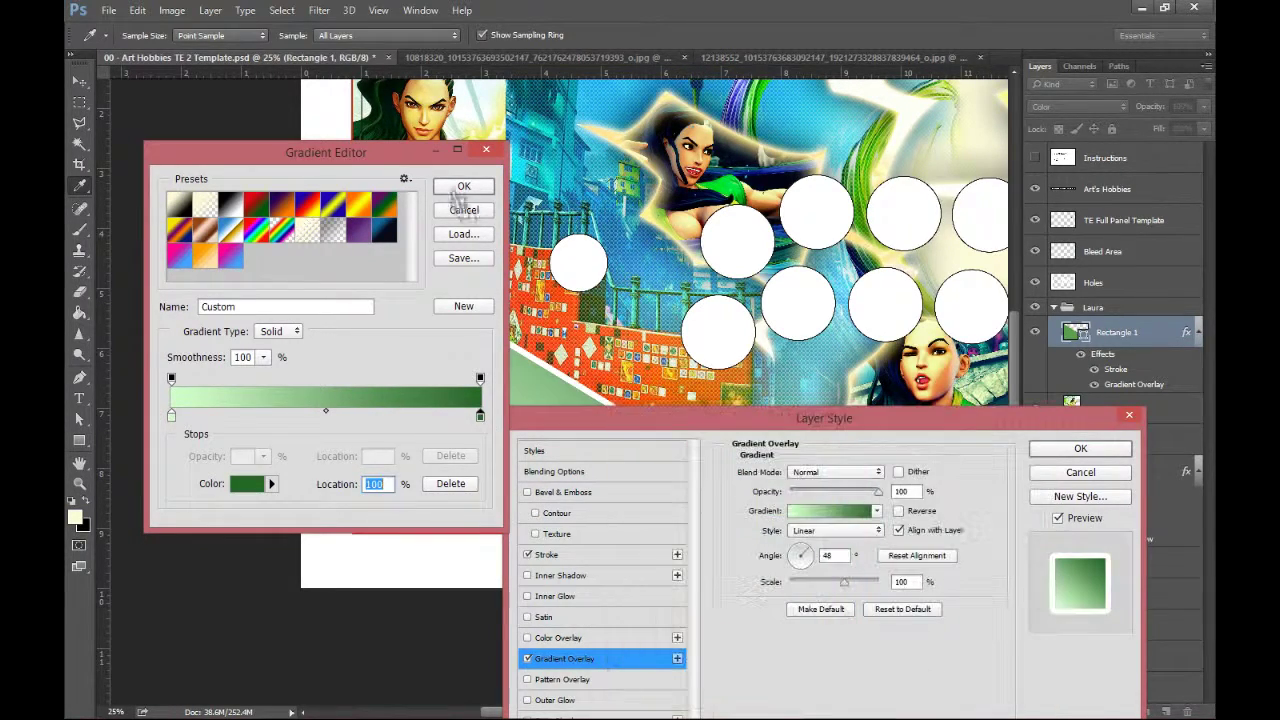
{"action": "left_click", "coordinate": [464, 186]}
{"action": "left_click", "coordinate": [1042, 452]}
Reverse the triangle's gradient overlay, set its angle to 90° and its blend mode to Color
{"action": "double_click", "coordinate": [1132, 384]}
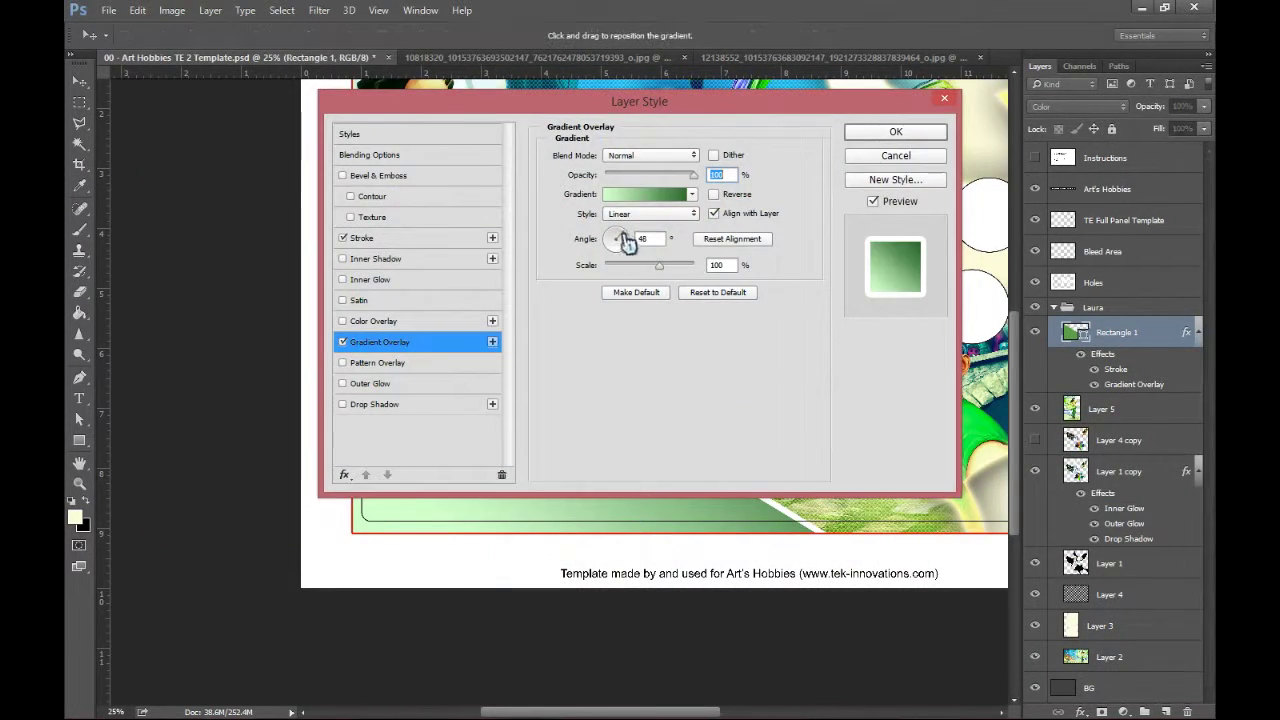
{"action": "left_click", "coordinate": [677, 156]}
{"action": "left_click", "coordinate": [640, 457]}
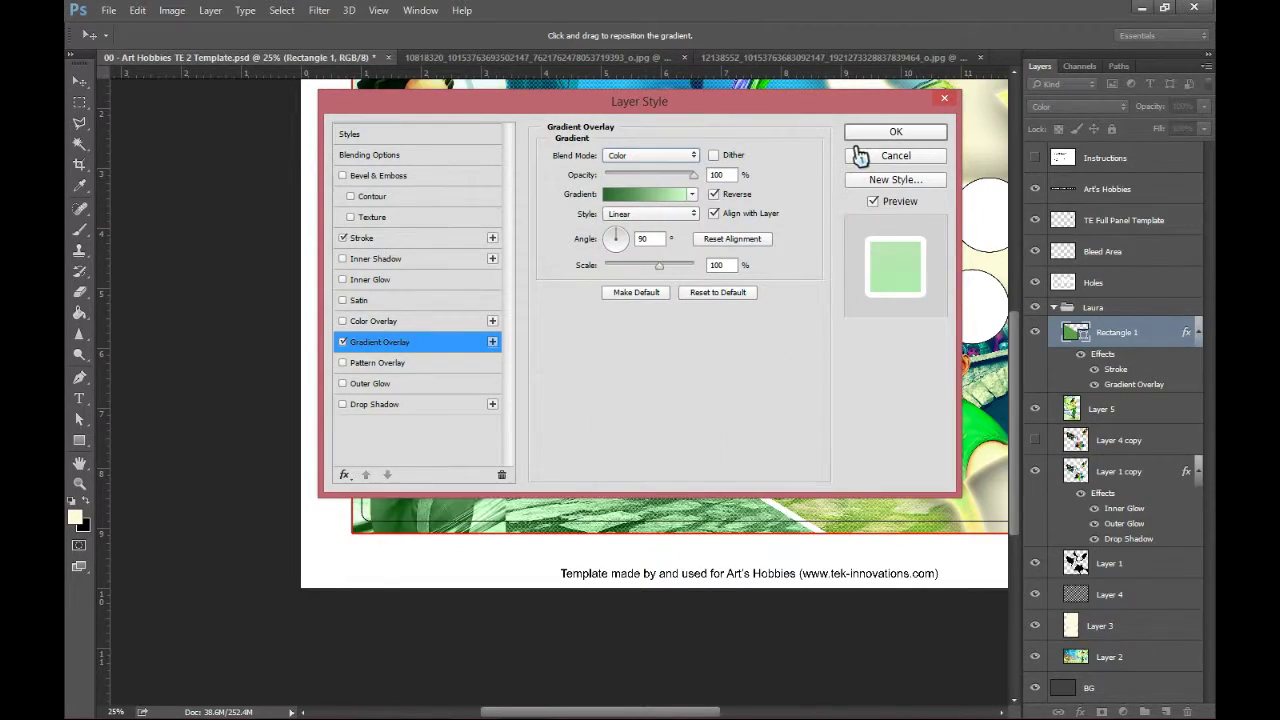
Adjust the color stops of the green gradient overlay and apply the layer style
{"action": "left_click_drag", "start_coordinate": [788, 101], "coordinate": [814, 449]}
{"action": "left_click", "coordinate": [670, 542]}
{"action": "left_click_drag", "start_coordinate": [331, 156], "coordinate": [188, 165]}
{"action": "left_click", "coordinate": [342, 429]}
{"action": "left_click", "coordinate": [211, 429]}
{"action": "left_click", "coordinate": [313, 496]}
{"action": "left_click", "coordinate": [342, 429]}
{"action": "left_click_drag", "start_coordinate": [197, 430], "coordinate": [66, 431]}
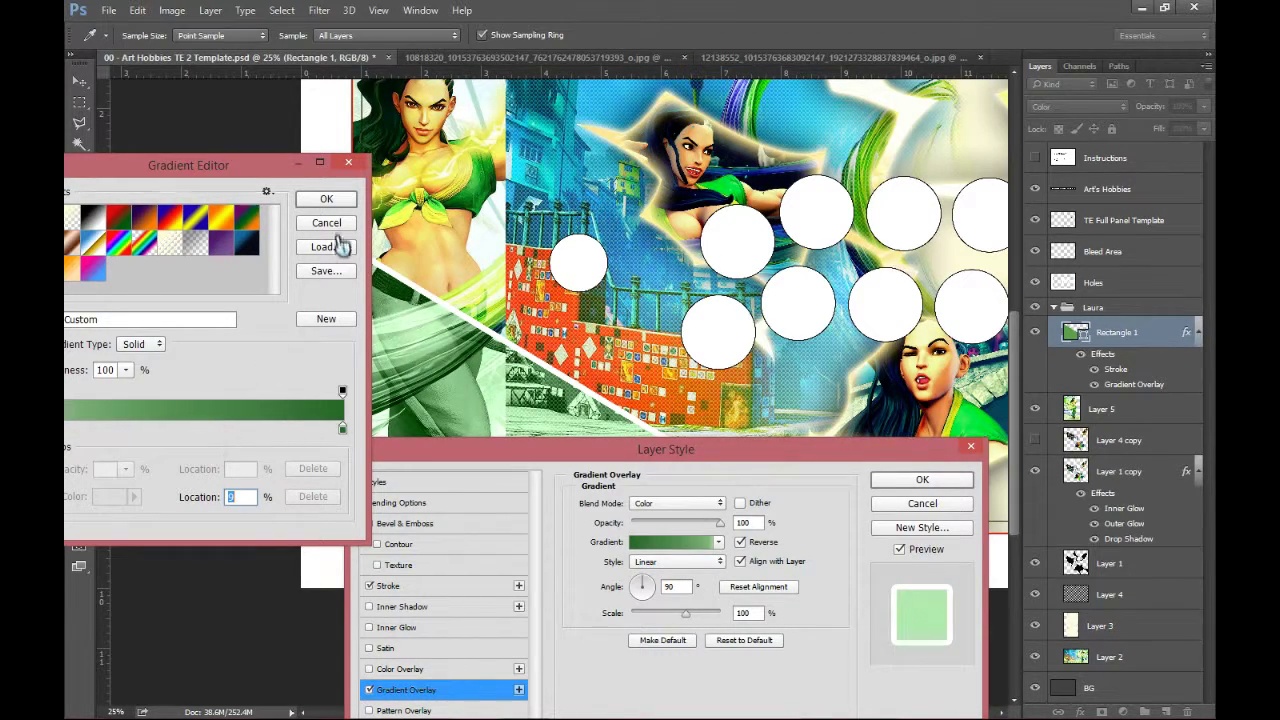
{"action": "left_click", "coordinate": [549, 198]}
{"action": "left_click", "coordinate": [940, 480]}
Set the triangle layer's blend mode to Normal and its fill color to white
{"action": "left_click", "coordinate": [1062, 107]}
{"action": "left_click", "coordinate": [1054, 123]}
{"action": "double_click", "coordinate": [1076, 332]}
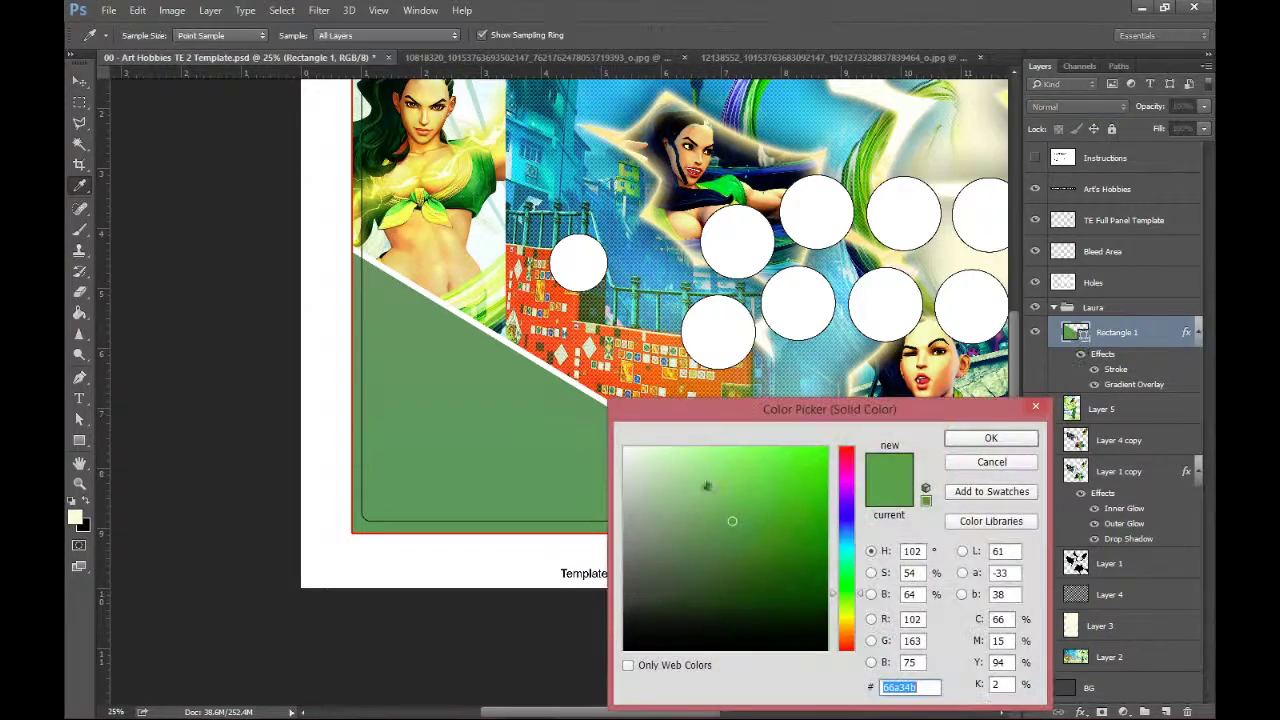
{"action": "left_click", "coordinate": [975, 440]}
Return the gradient overlay to Normal blending and set the triangle layer's blend mode to Color
{"action": "double_click", "coordinate": [1134, 384]}
{"action": "left_click", "coordinate": [896, 131]}
{"action": "left_click", "coordinate": [1078, 106]}
{"action": "left_click", "coordinate": [1150, 348]}
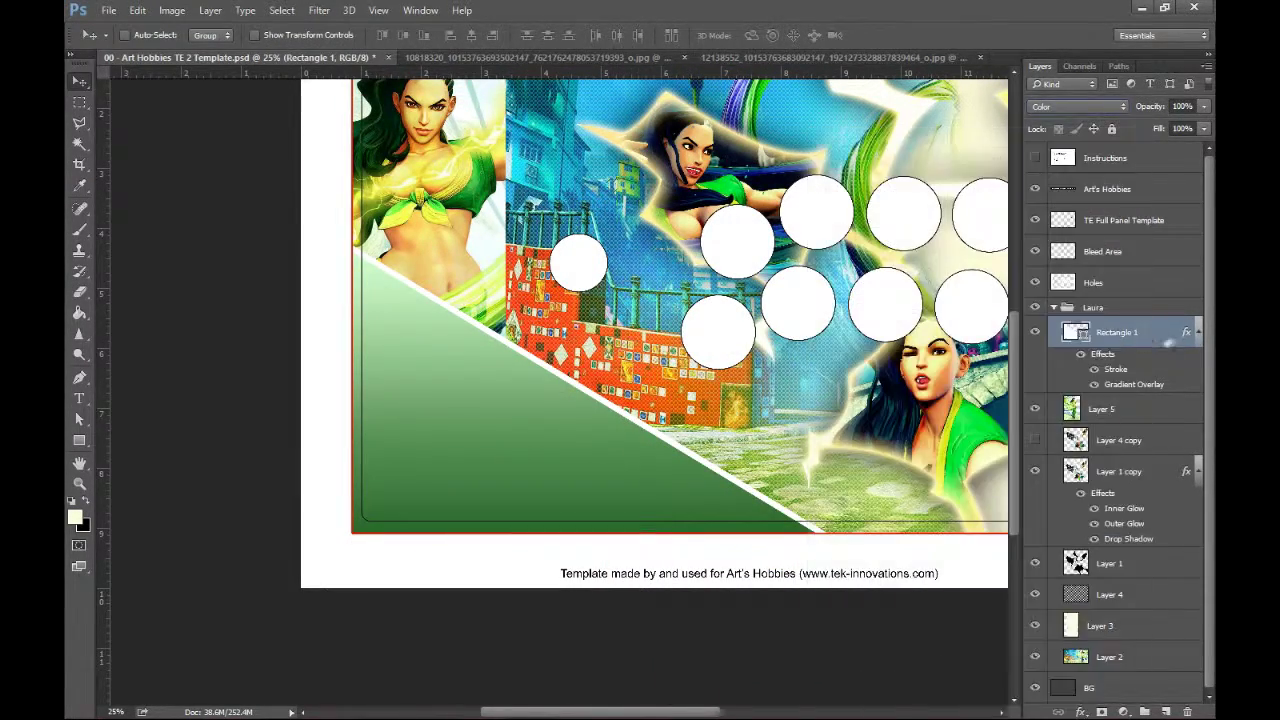
Try to flatten a duplicate of the triangle layer by merging it with a new layer, and delete the merged layer
{"action": "key", "text": "ctrl+j"}
{"action": "right_click", "coordinate": [1147, 336]}
{"action": "left_click", "coordinate": [906, 328]}
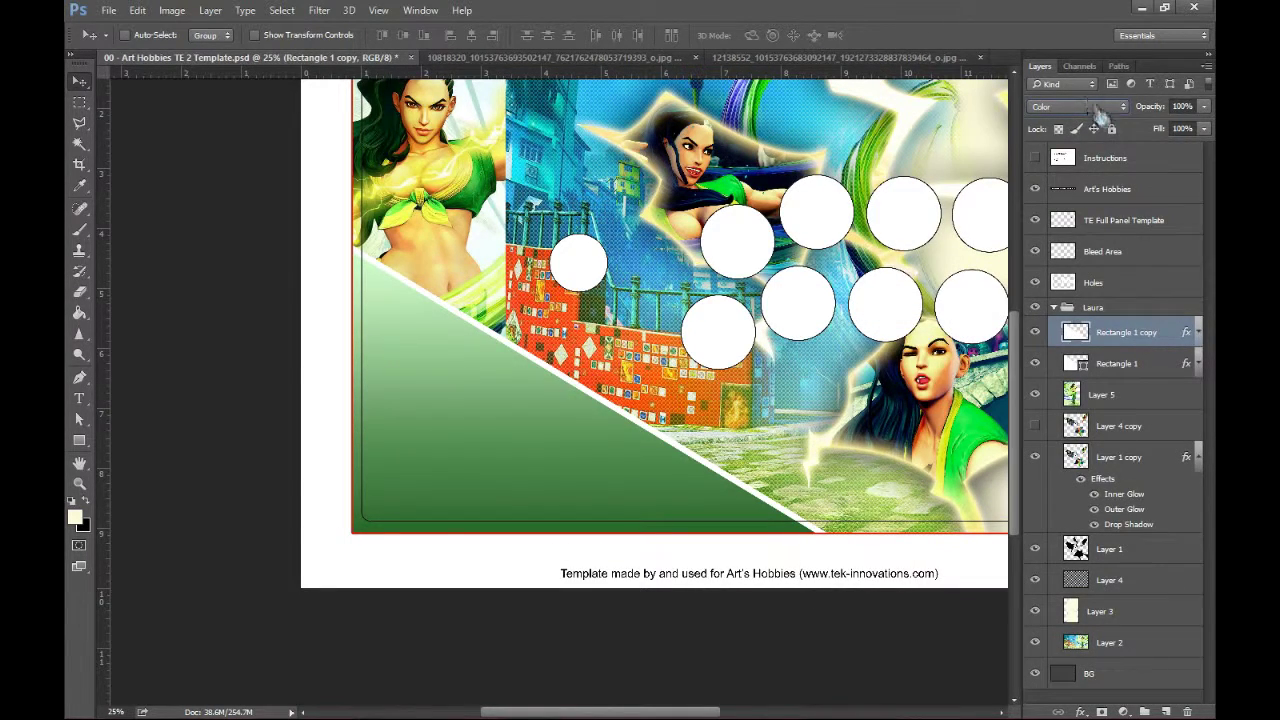
{"action": "left_click", "coordinate": [1165, 711]}
{"action": "key", "text": "ctrl+e"}
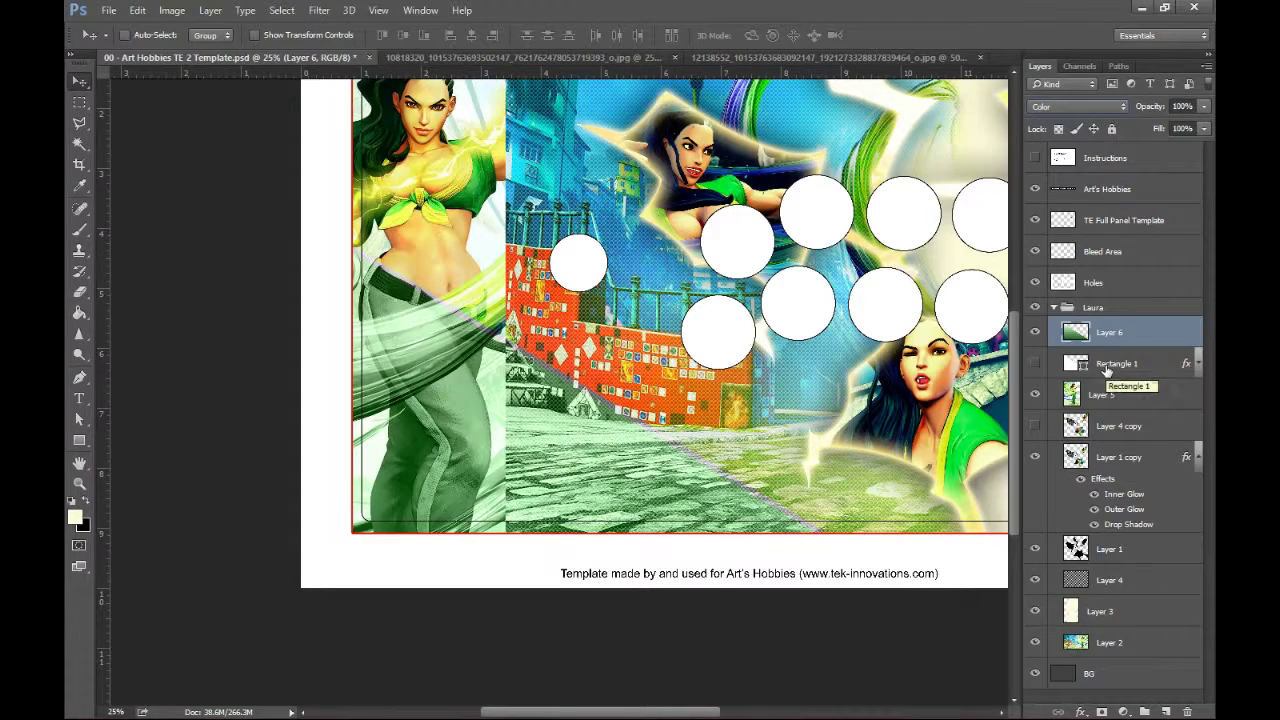
{"action": "key", "text": "Delete"}
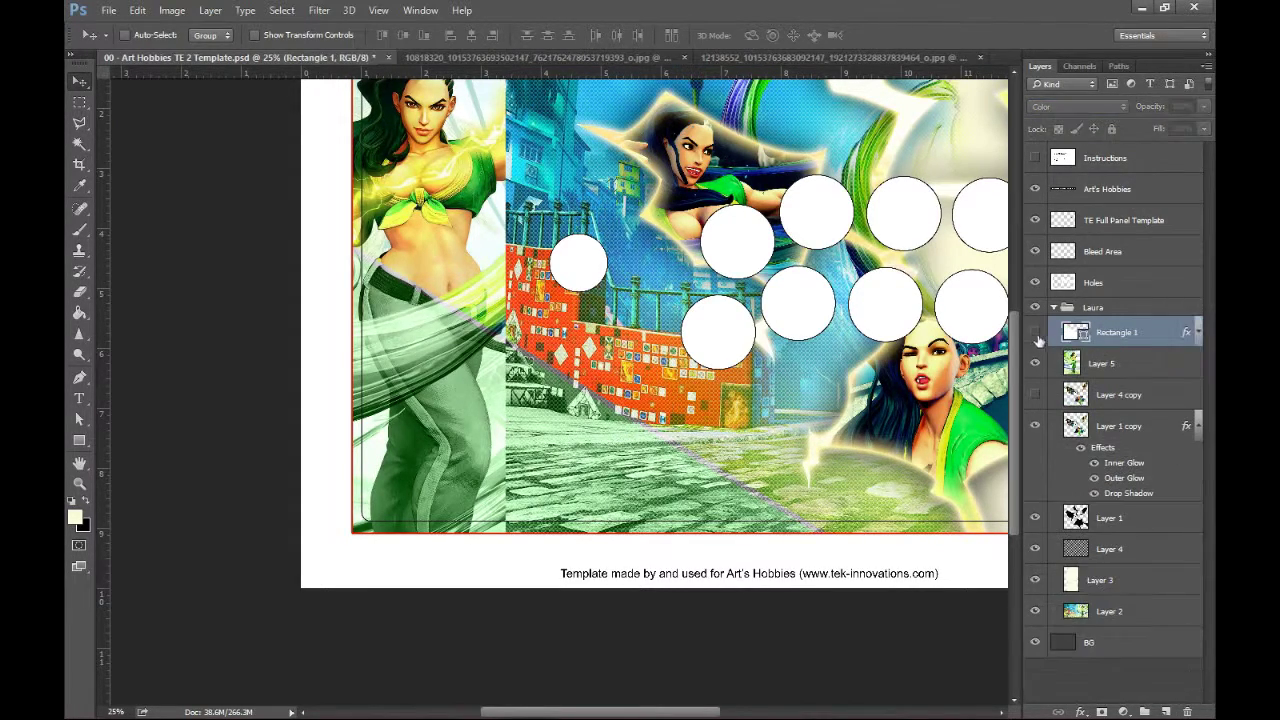
Try the Color blend mode for the triangle's gradient overlay and hide the triangle's stroke
{"action": "left_click", "coordinate": [1197, 332]}
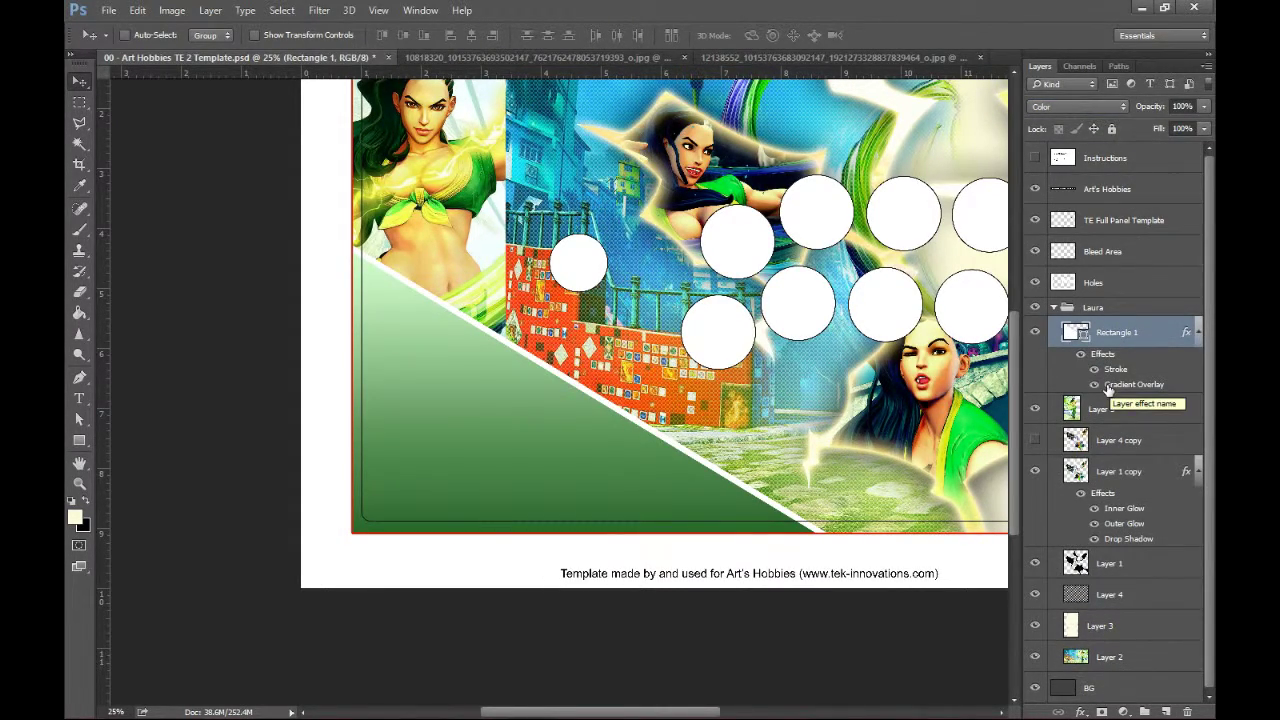
{"action": "double_click", "coordinate": [1107, 388]}
{"action": "left_click", "coordinate": [650, 155]}
{"action": "left_click", "coordinate": [623, 463]}
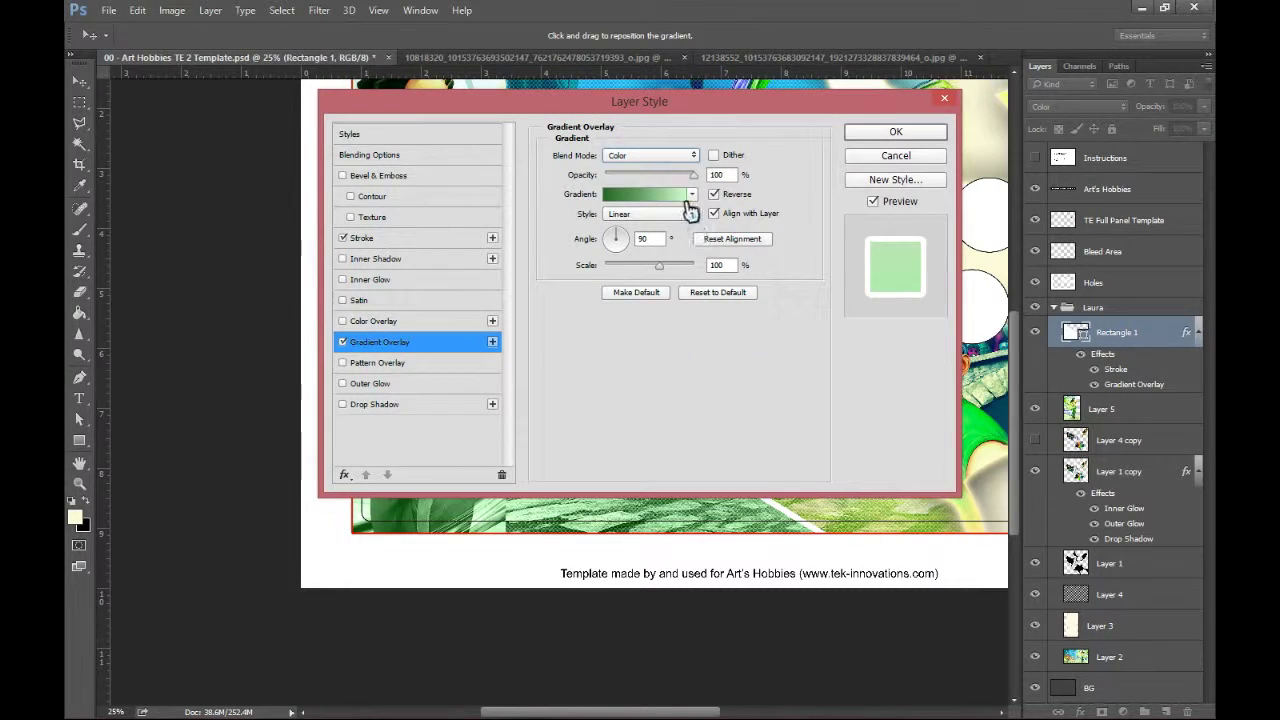
{"action": "left_click", "coordinate": [876, 135]}
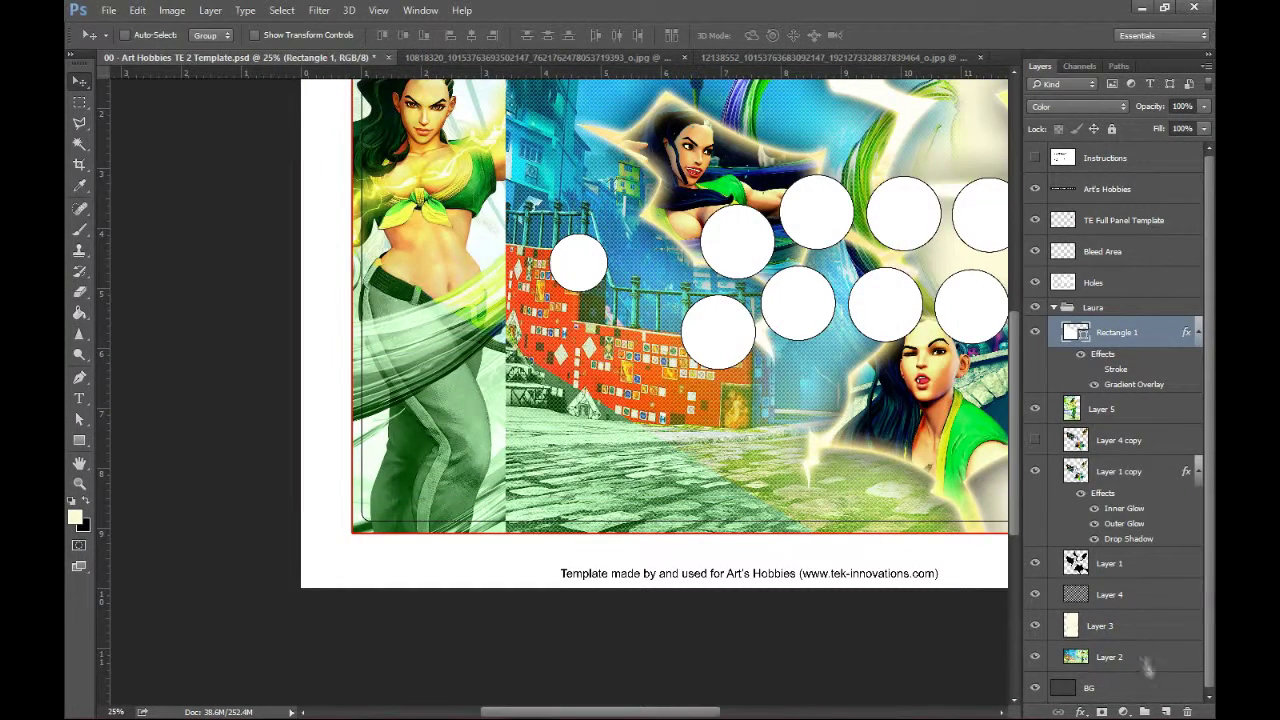
Add an empty layer above the triangle, return the triangle to Normal blending and readjust its green gradient overlay
{"action": "left_click", "coordinate": [1166, 711]}
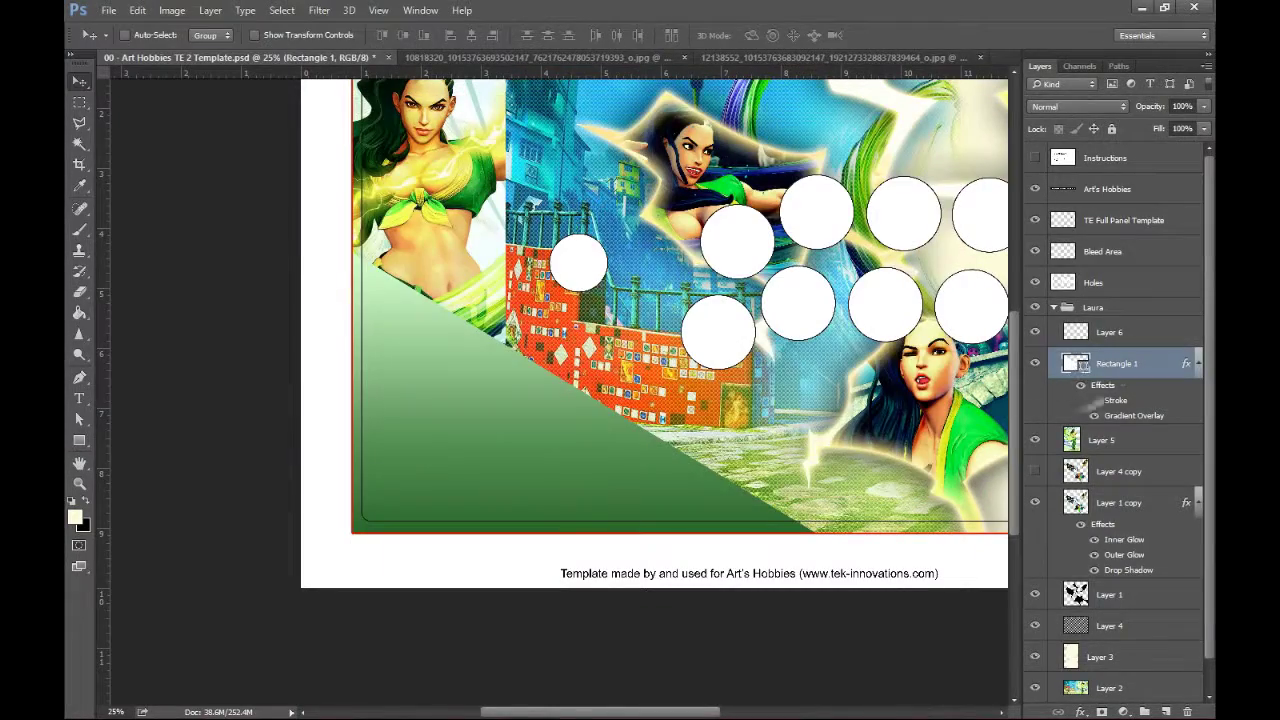
{"action": "double_click", "coordinate": [1120, 415]}
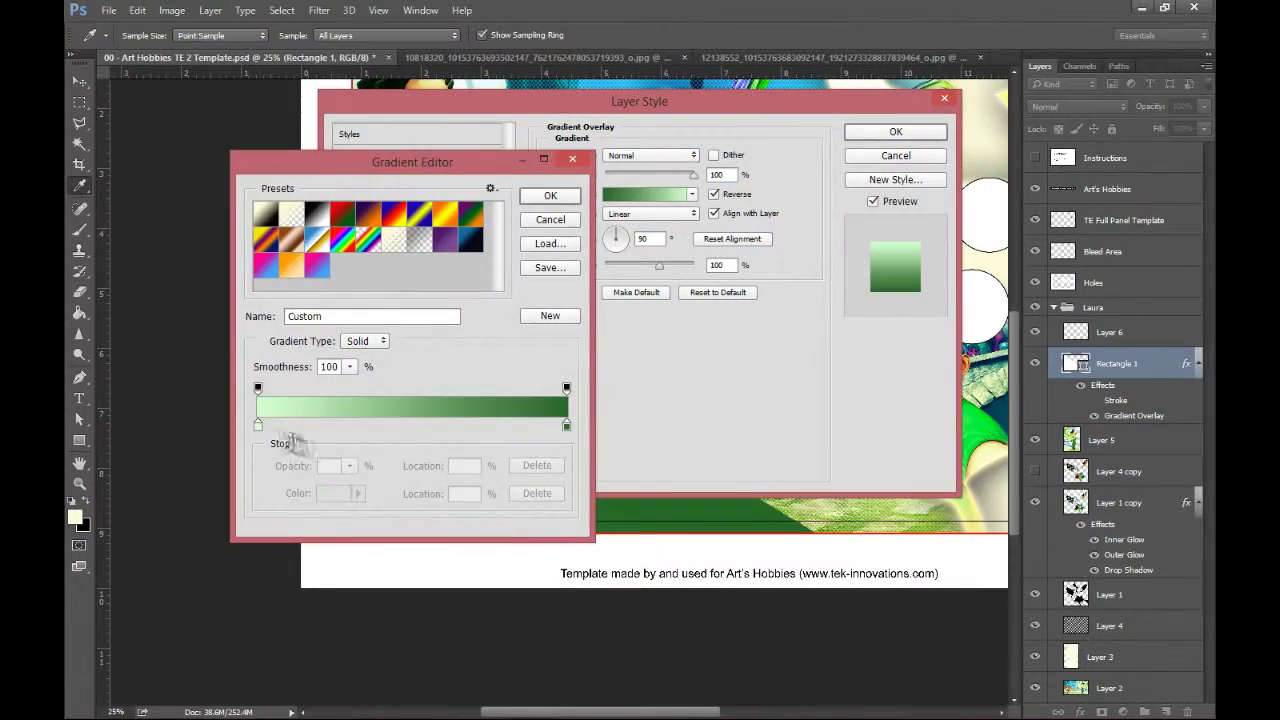
{"action": "left_click", "coordinate": [286, 430]}
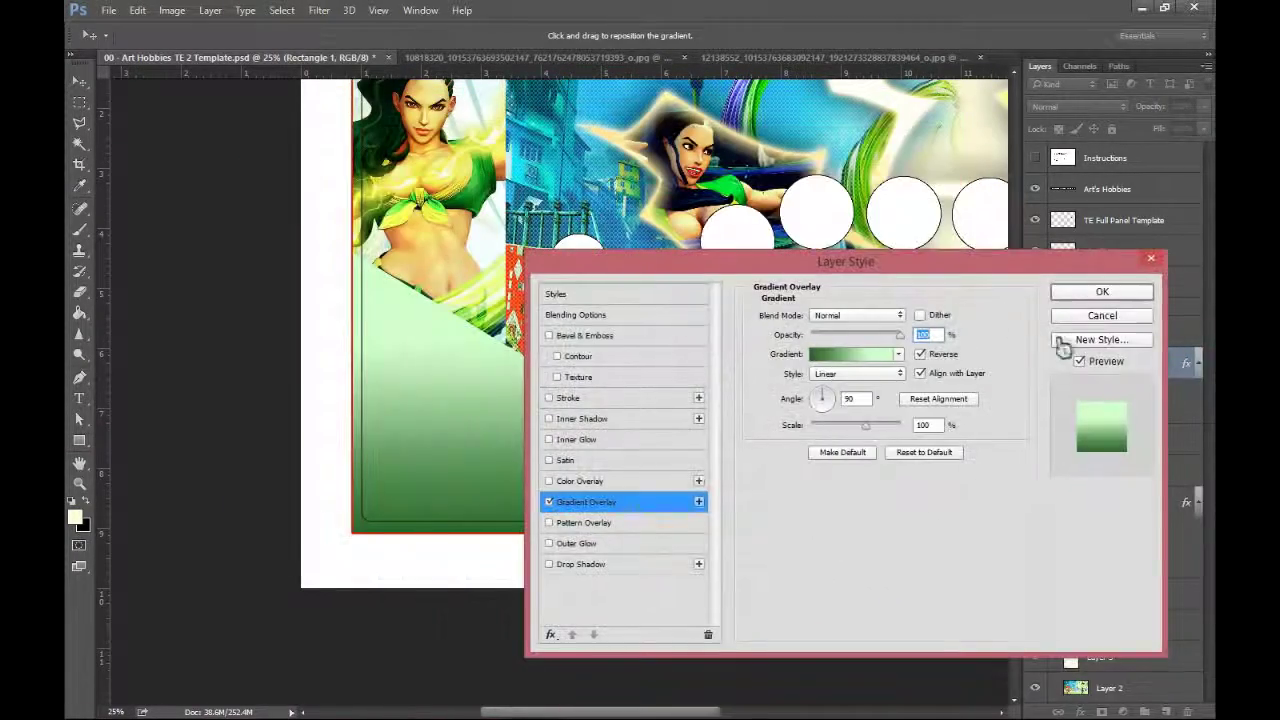
{"action": "left_click", "coordinate": [1086, 292]}
Merge the triangle with the empty layer and set the merged layer's blend mode to Color
{"action": "left_click", "coordinate": [1106, 333], "text": "ctrl"}
{"action": "key", "text": "ctrl+e"}
{"action": "left_click", "coordinate": [1078, 106]}
{"action": "left_click", "coordinate": [1058, 410]}
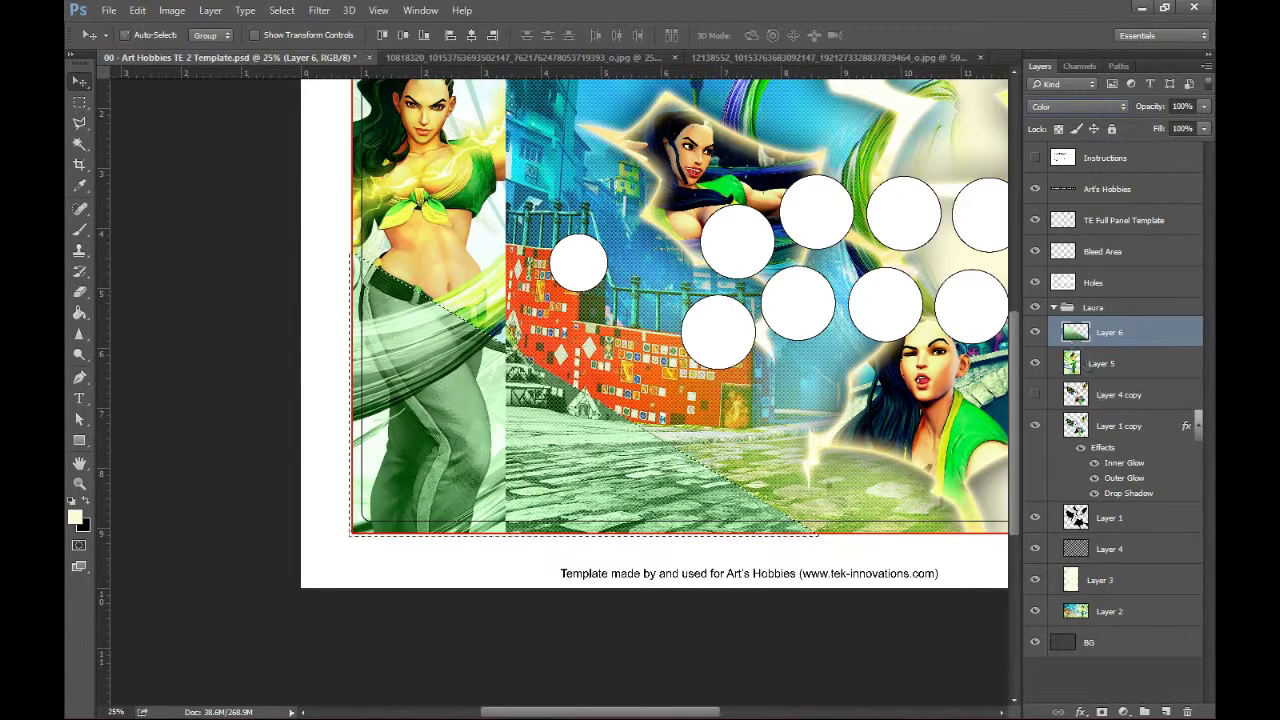
Create a new layer and set up a linear gradient from black to 0% opacity for the Gradient tool
{"action": "left_click", "coordinate": [1166, 711]}
{"action": "key", "text": "g"}
{"action": "key", "text": "shift+g"}
{"action": "key", "text": "shift+g"}
{"action": "left_click", "coordinate": [148, 36]}
{"action": "left_click", "coordinate": [316, 213]}
{"action": "left_click", "coordinate": [566, 425]}
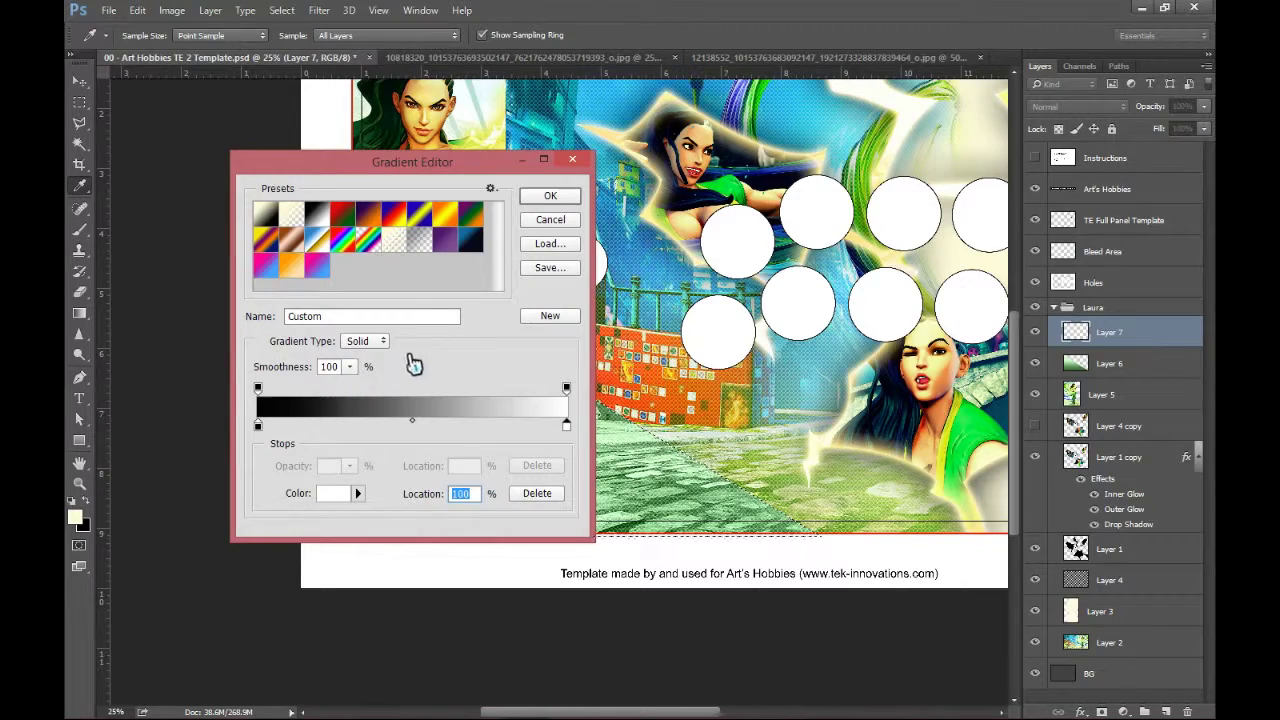
{"action": "left_click", "coordinate": [258, 425]}
{"action": "left_click", "coordinate": [566, 387]}
{"action": "left_click_drag", "start_coordinate": [349, 466], "coordinate": [268, 486]}
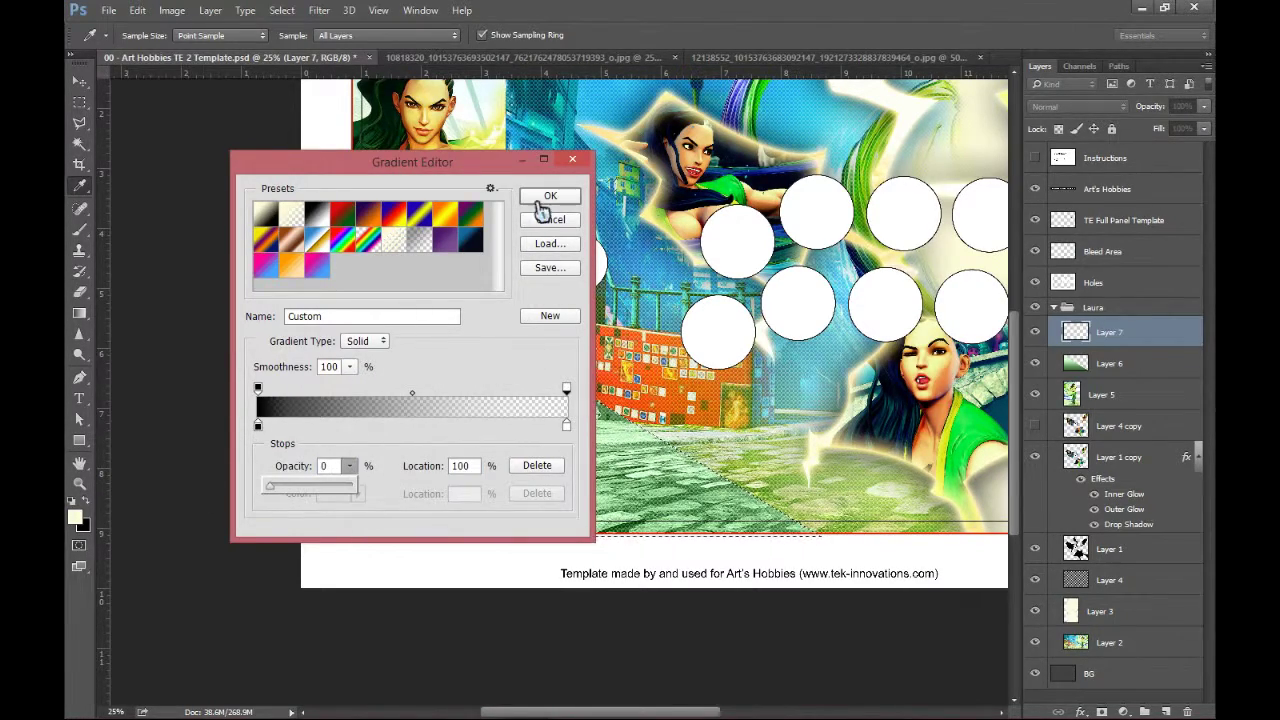
{"action": "left_click", "coordinate": [548, 198]}
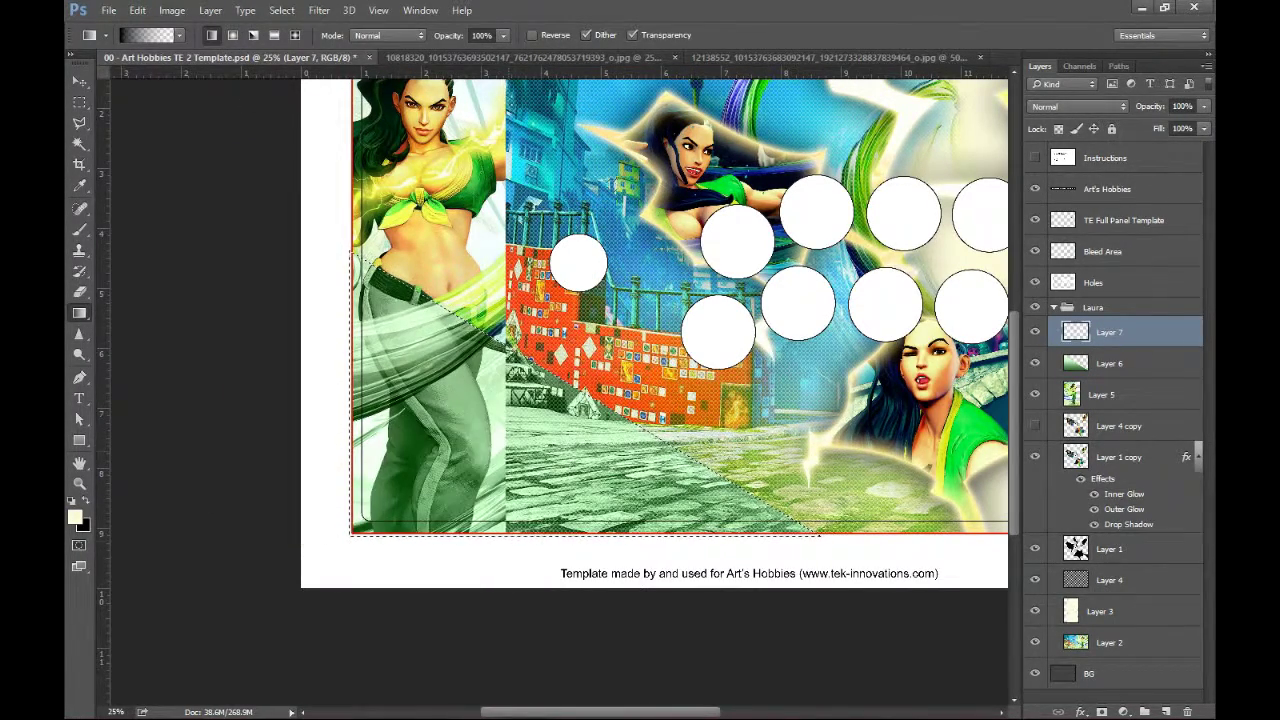
Draw the black gradient upward from the triangle's bottom edge and lower its layer's opacity to 64%
{"action": "left_click_drag", "start_coordinate": [588, 534], "coordinate": [588, 380]}
{"action": "key", "text": "ctrl+z"}
{"action": "left_click_drag", "start_coordinate": [588, 520], "coordinate": [588, 300]}
{"action": "left_click", "coordinate": [1203, 106]}
{"action": "left_click_drag", "start_coordinate": [1203, 125], "coordinate": [1172, 125]}
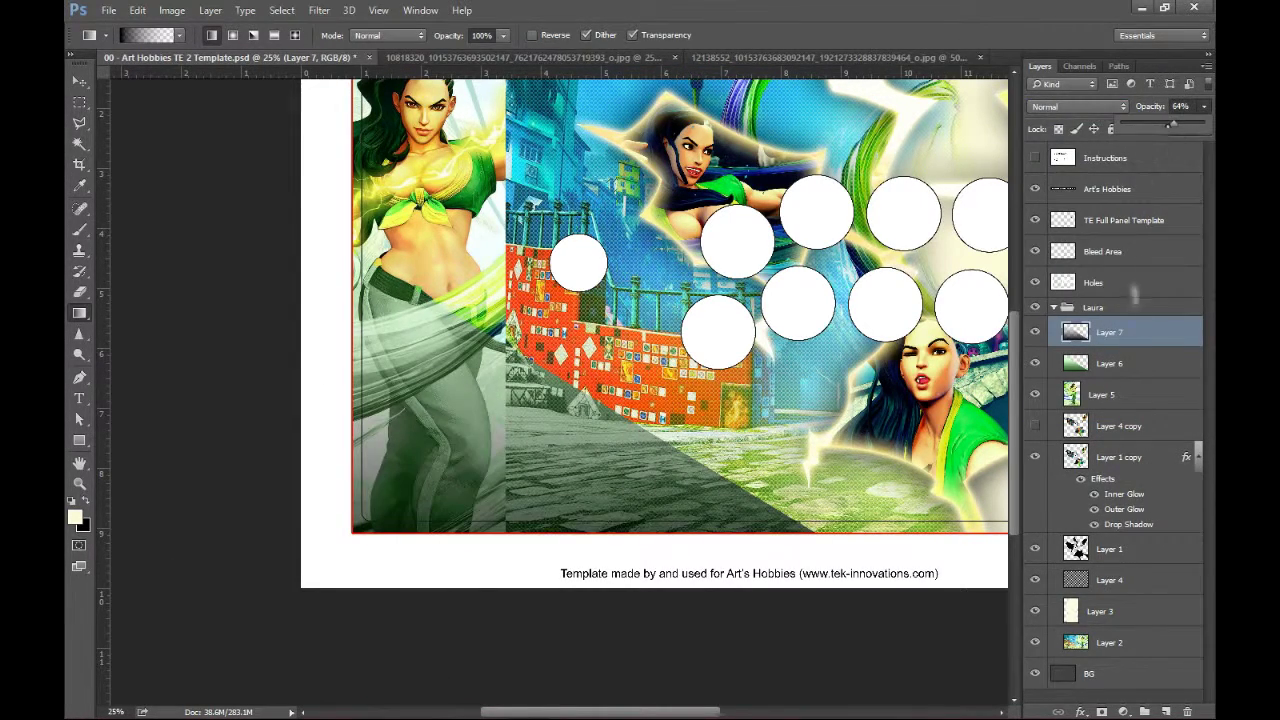
{"action": "left_click", "coordinate": [1112, 356]}
{"action": "left_click", "coordinate": [1111, 336]}
Add a white stroke to the merged green triangle layer
{"action": "double_click", "coordinate": [1082, 363]}
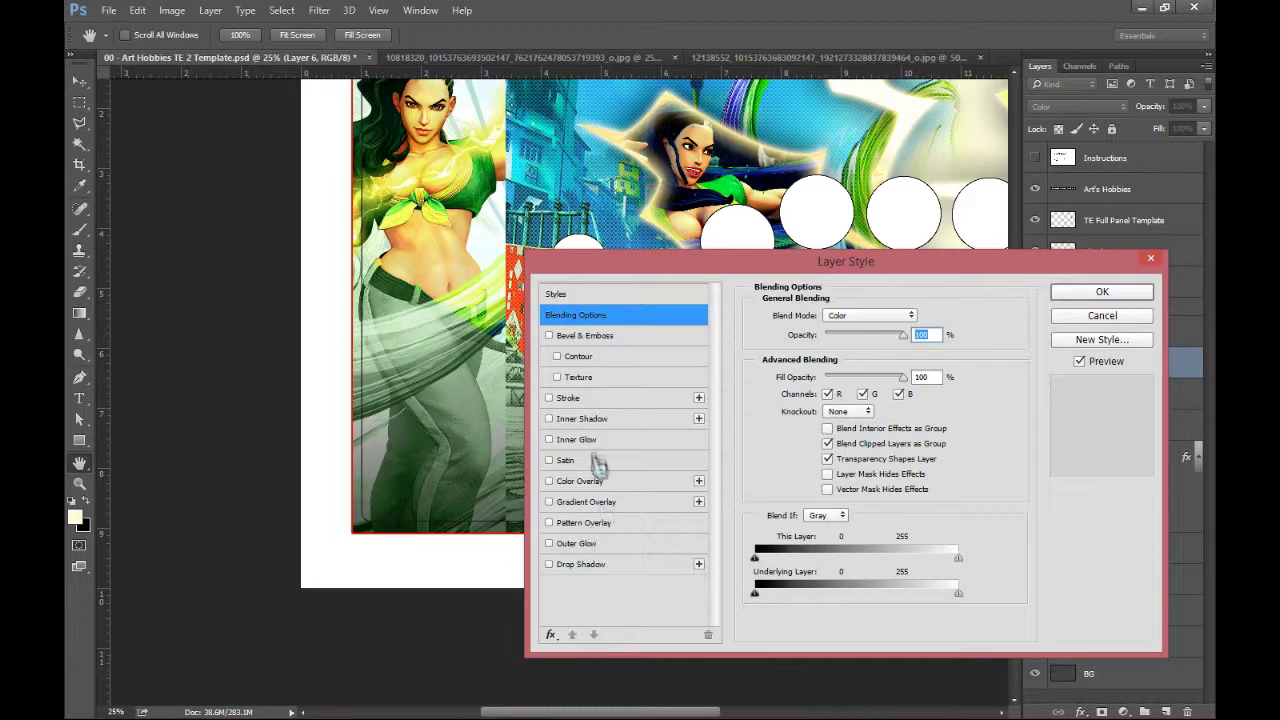
{"action": "left_click", "coordinate": [668, 399]}
{"action": "left_click", "coordinate": [1066, 297]}
{"action": "key", "text": "ctrl+minus"}
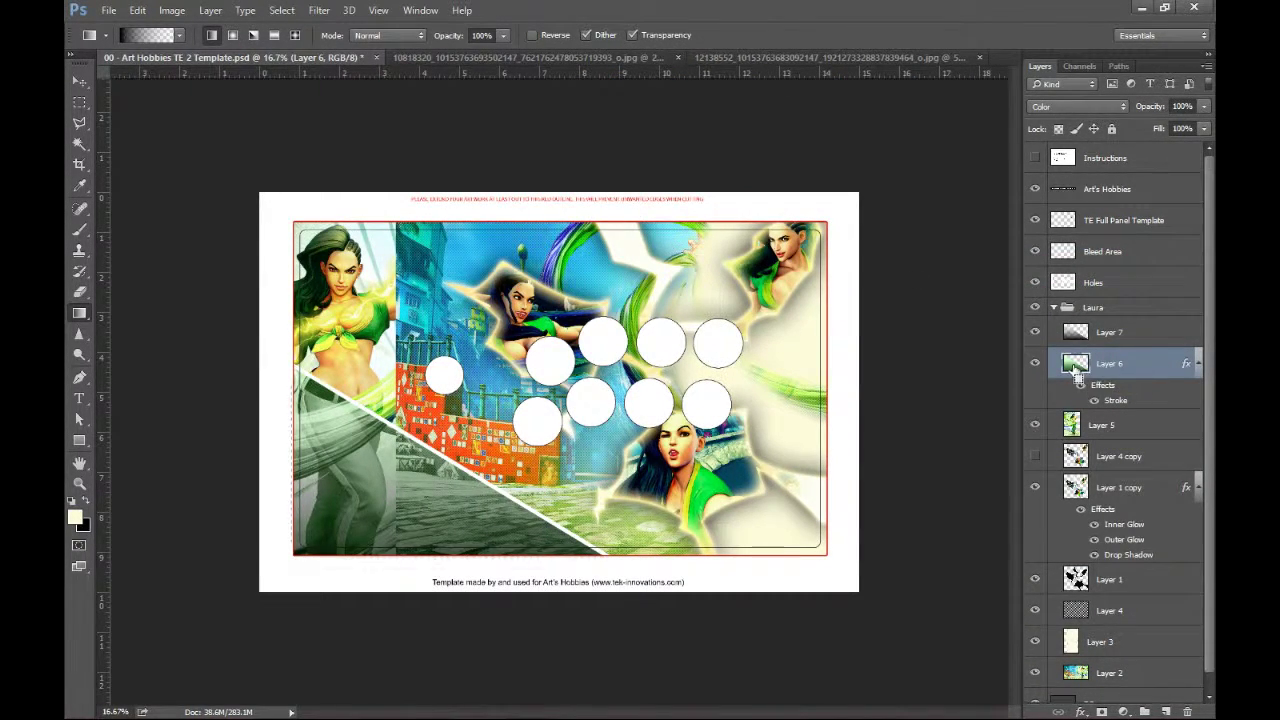
Create a layer beneath the full-body artwork, fill the triangle selection with black and deselect it
{"action": "left_click", "coordinate": [1110, 447]}
{"action": "left_click", "coordinate": [1166, 712]}
{"action": "key", "text": "ctrl+BackSpace"}
{"action": "key", "text": "ctrl+d"}
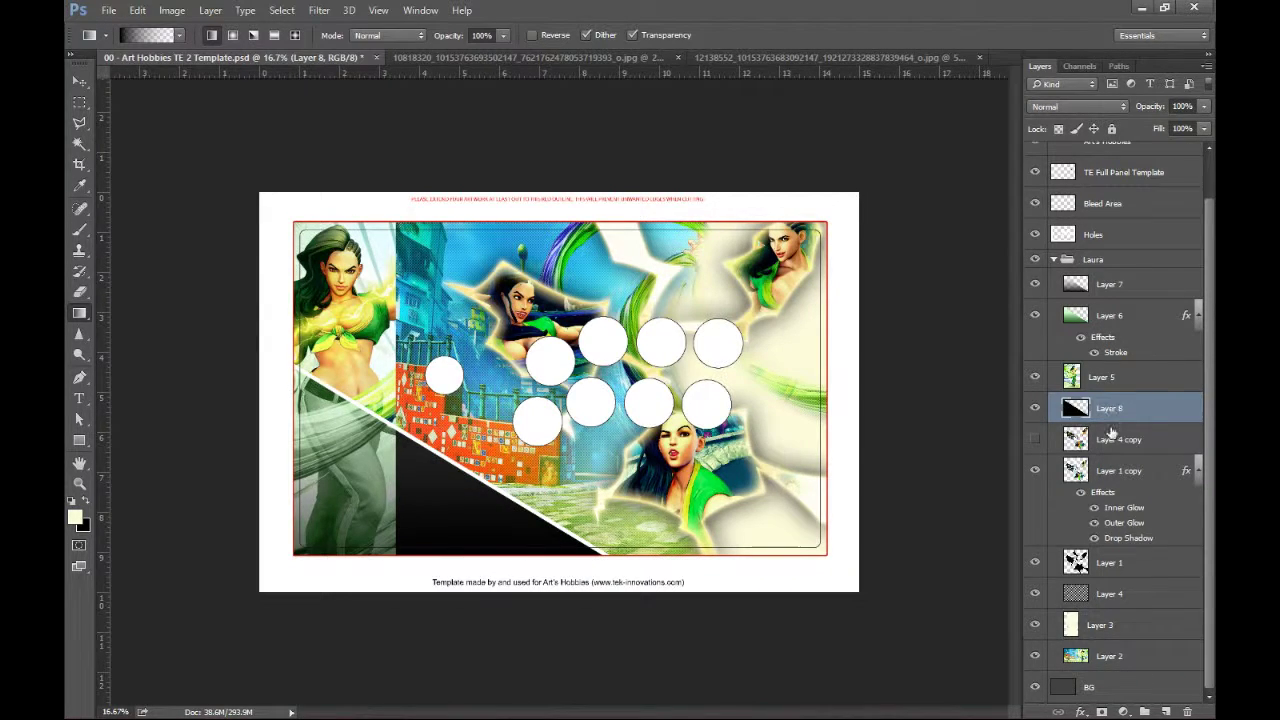
{"action": "key", "text": "ctrl+plus"}
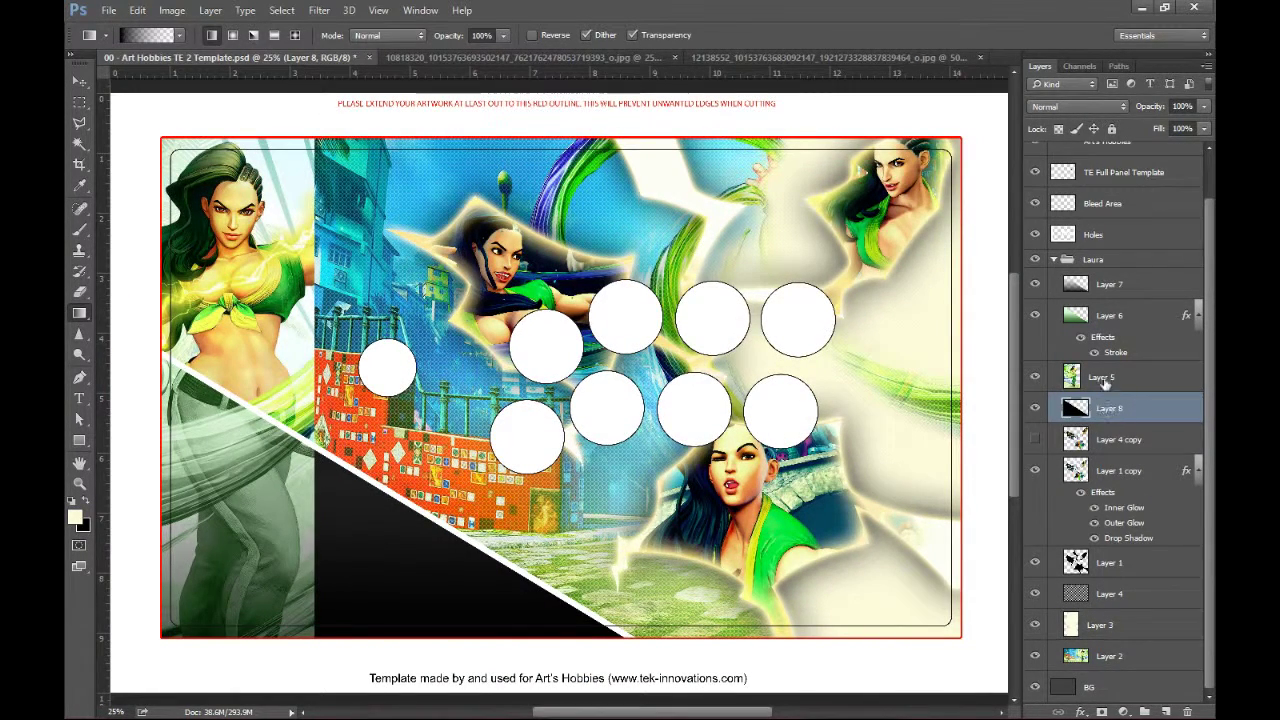
Open the 2945990-sf5_laura07 screenshot from the Laura folder
{"action": "key", "text": "b"}
{"action": "left_click_drag", "start_coordinate": [768, 59], "coordinate": [668, 97]}
{"action": "key", "text": "ctrl+o"}
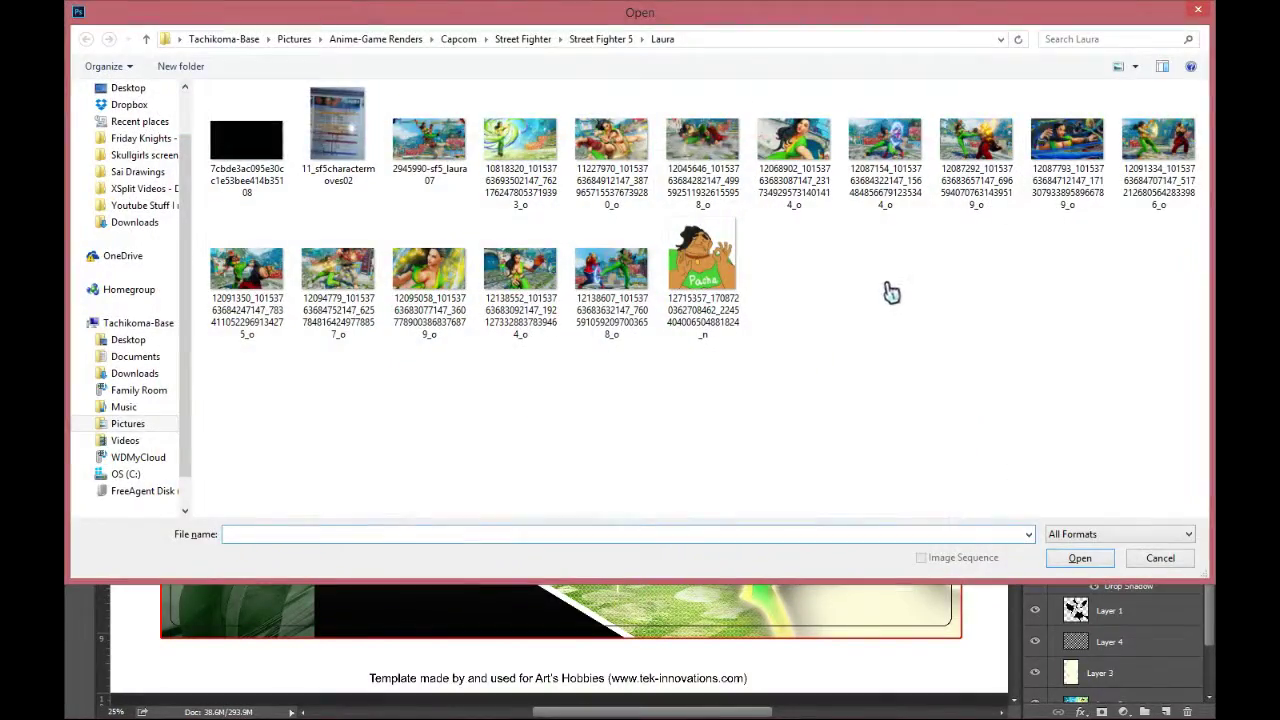
{"action": "double_click", "coordinate": [448, 165]}
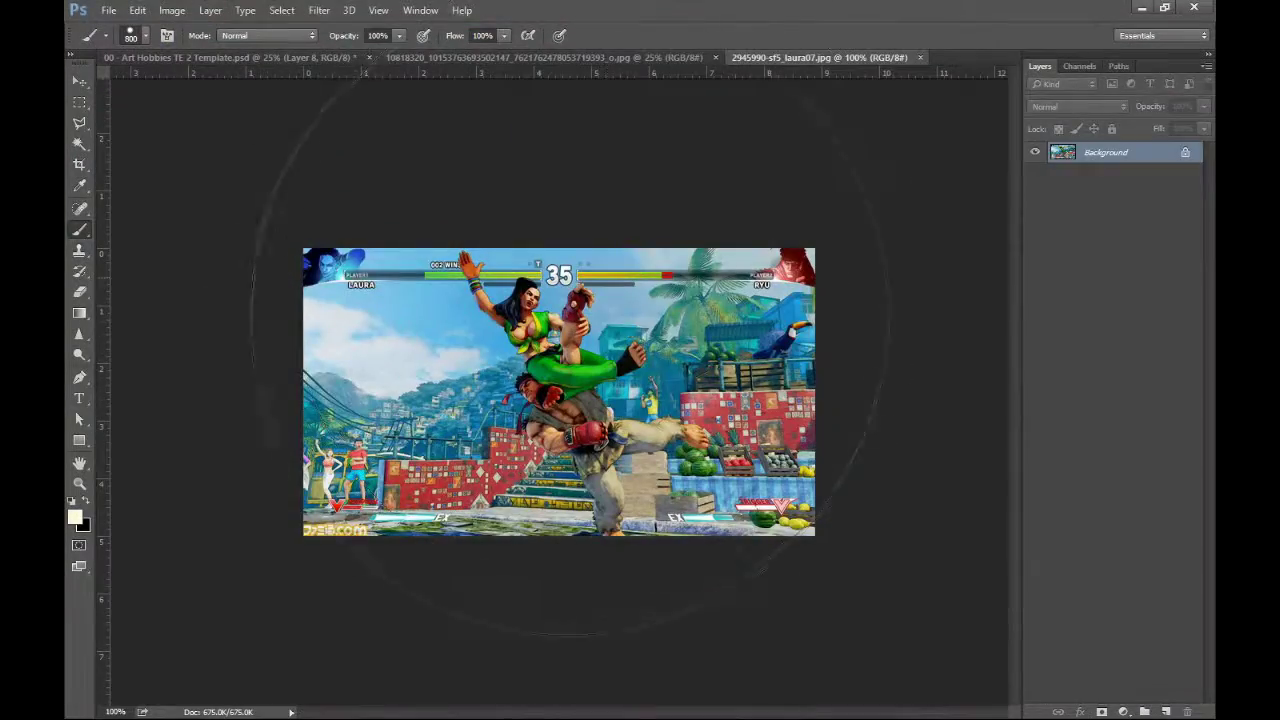
Try a close-up grapple screenshot from the Laura folder beneath the triangle, enlarged to about 174%, and delete its layer
{"action": "key", "text": "ctrl+o"}
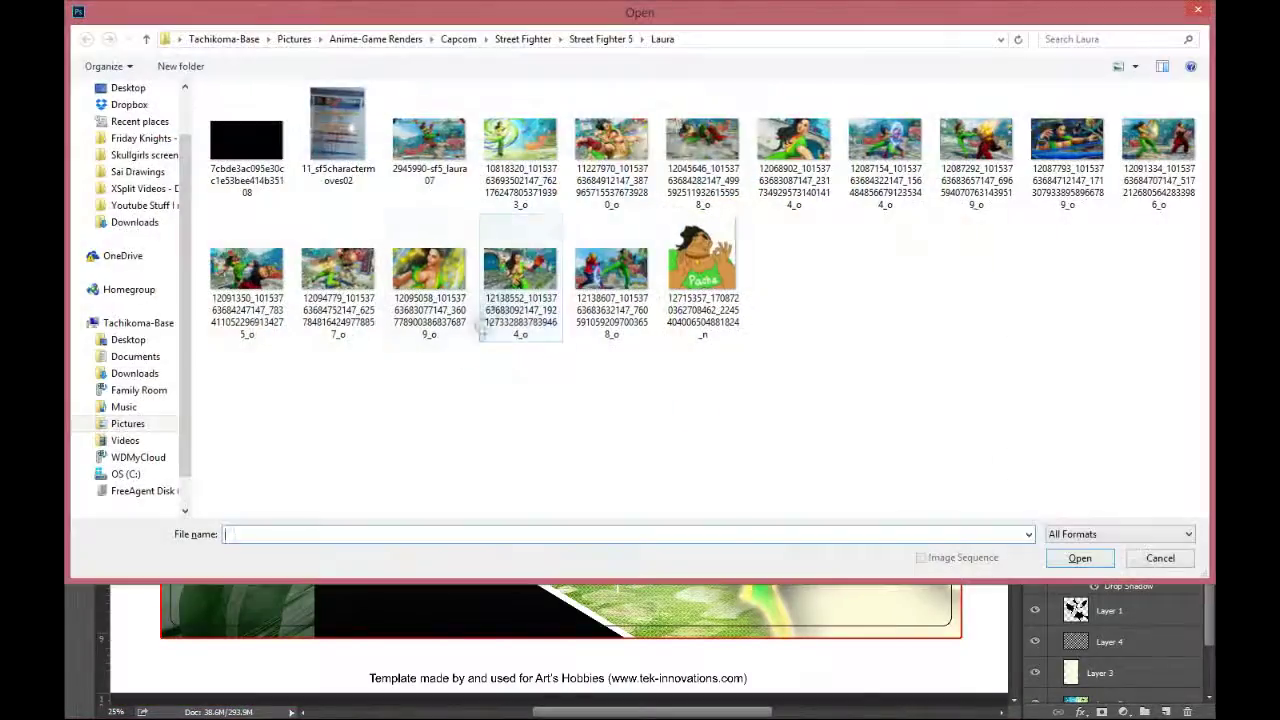
{"action": "double_click", "coordinate": [731, 166]}
{"action": "key", "text": "m"}
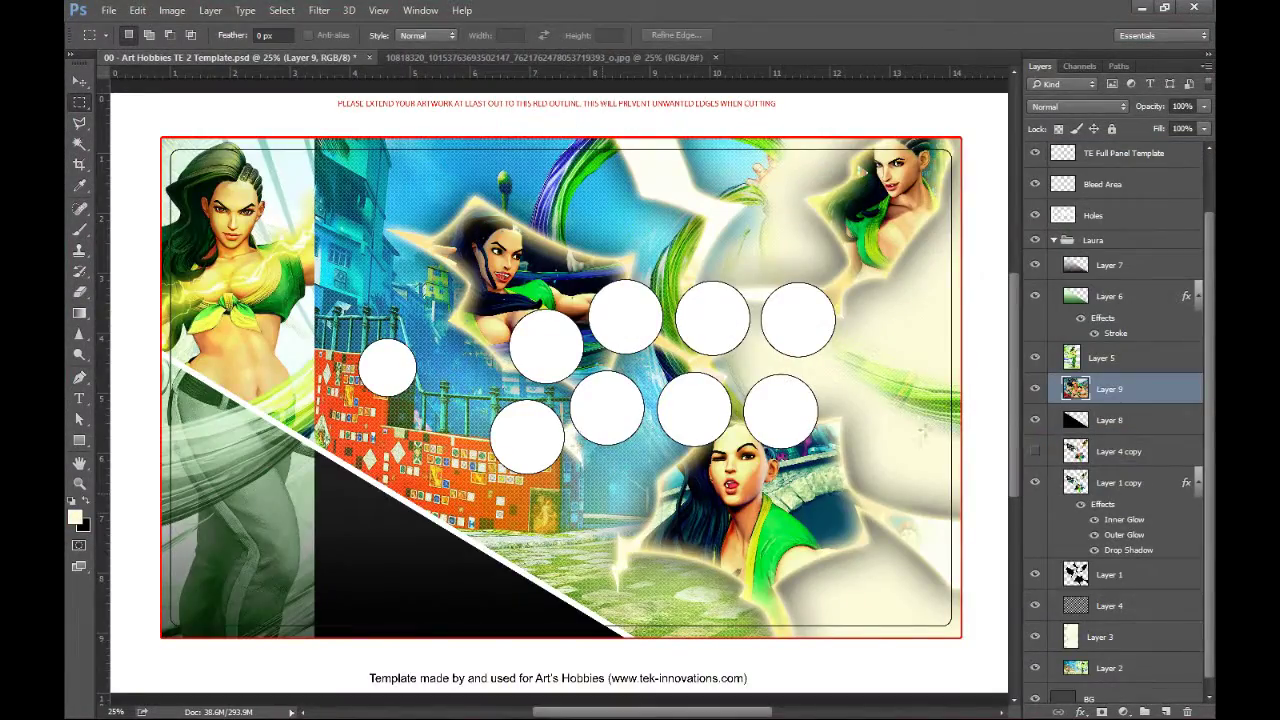
{"action": "left_click_drag", "start_coordinate": [560, 390], "coordinate": [391, 455]}
{"action": "key", "text": "ctrl+t"}
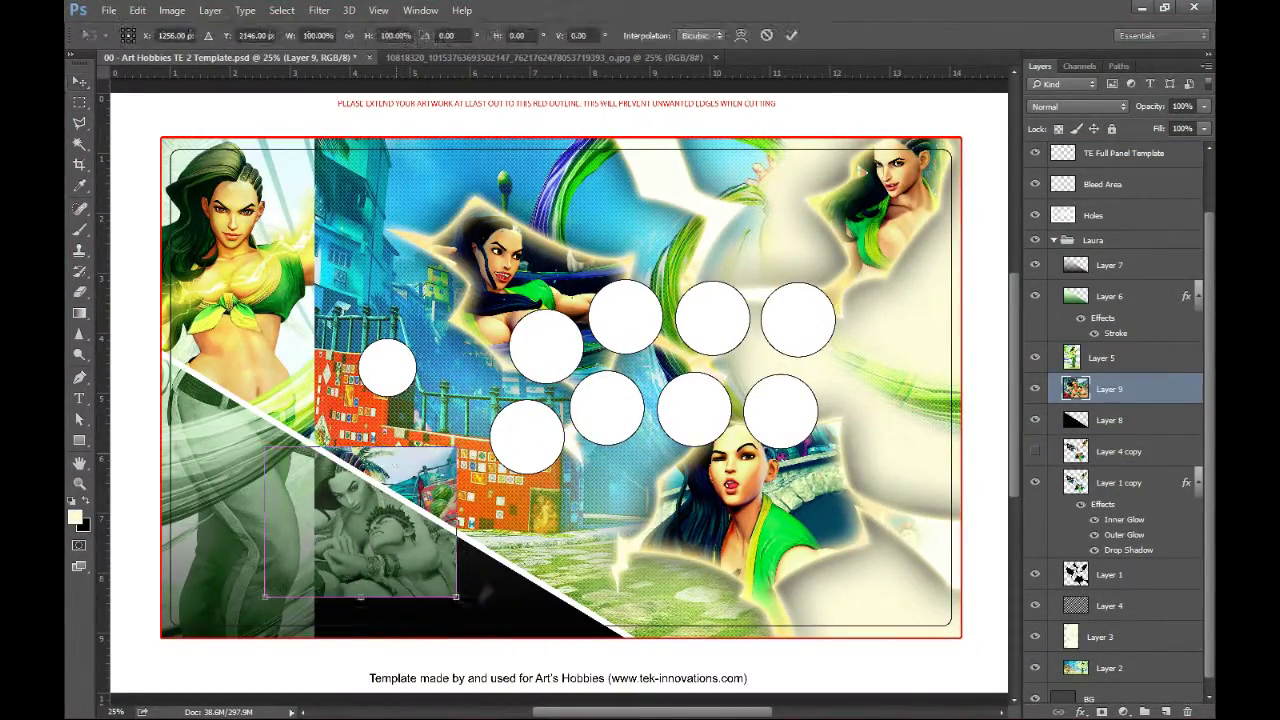
{"action": "left_click_drag", "start_coordinate": [456, 597], "coordinate": [598, 706]}
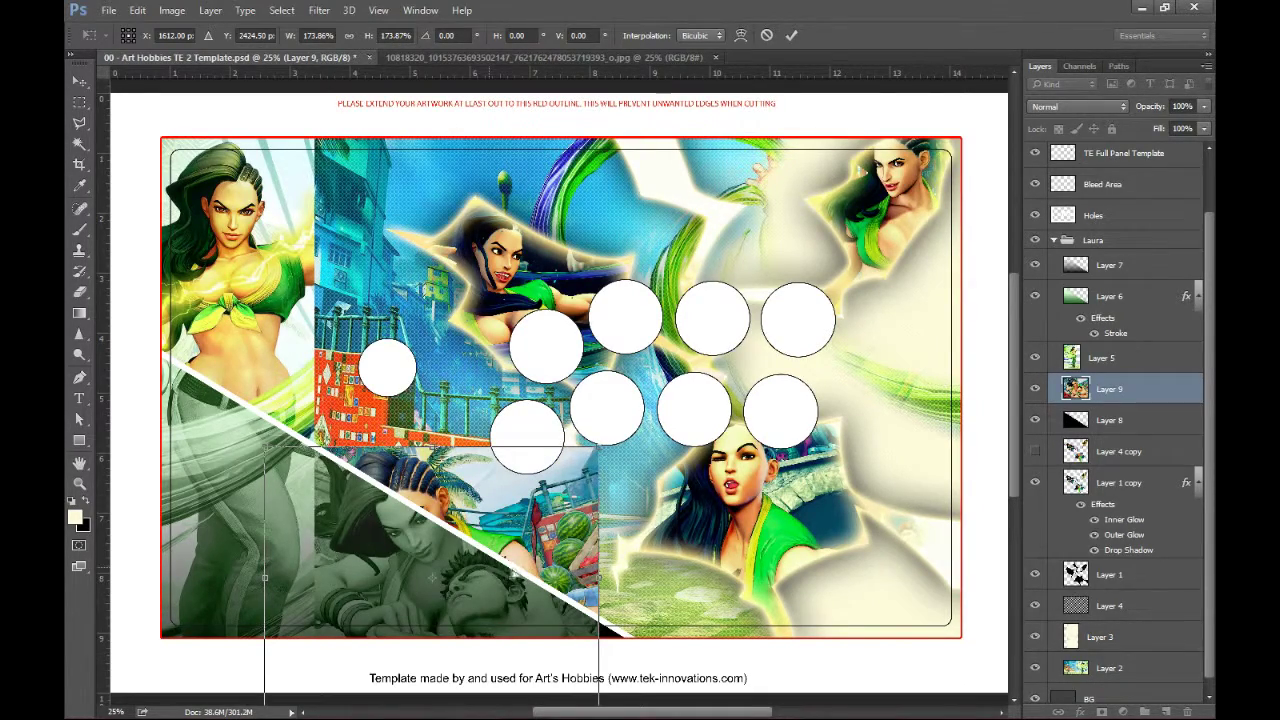
{"action": "key", "text": "Return"}
{"action": "key", "text": "Delete"}
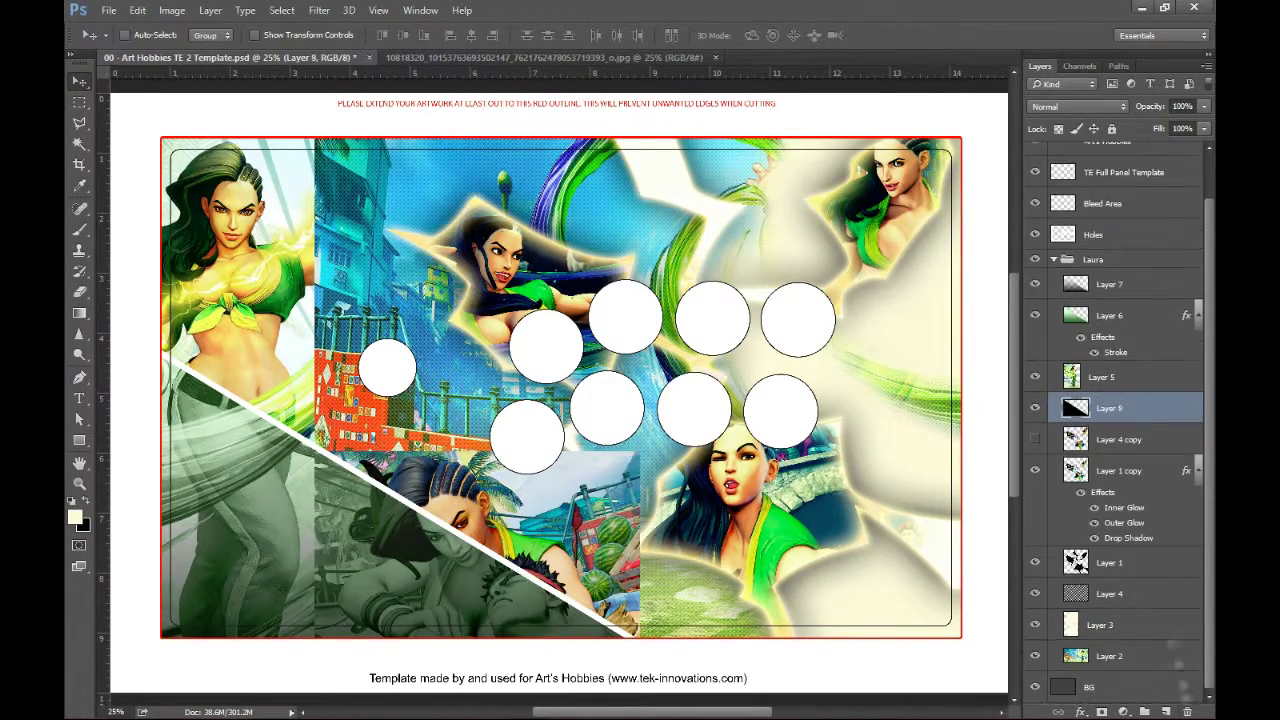
Place the wider grapple screenshot beneath the green triangle, enlarge it to about 126% and position both fighters inside it
{"action": "key", "text": "ctrl+z"}
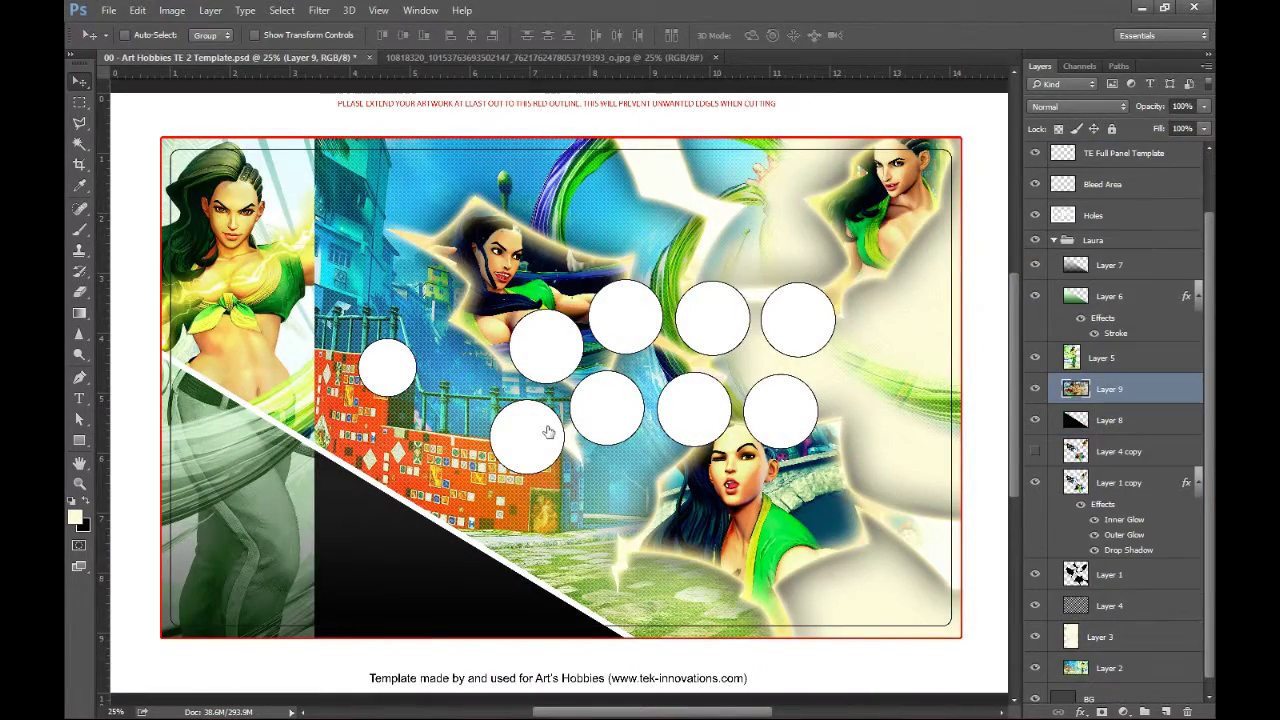
{"action": "left_click_drag", "start_coordinate": [602, 389], "coordinate": [485, 574]}
{"action": "key", "text": "ctrl+t"}
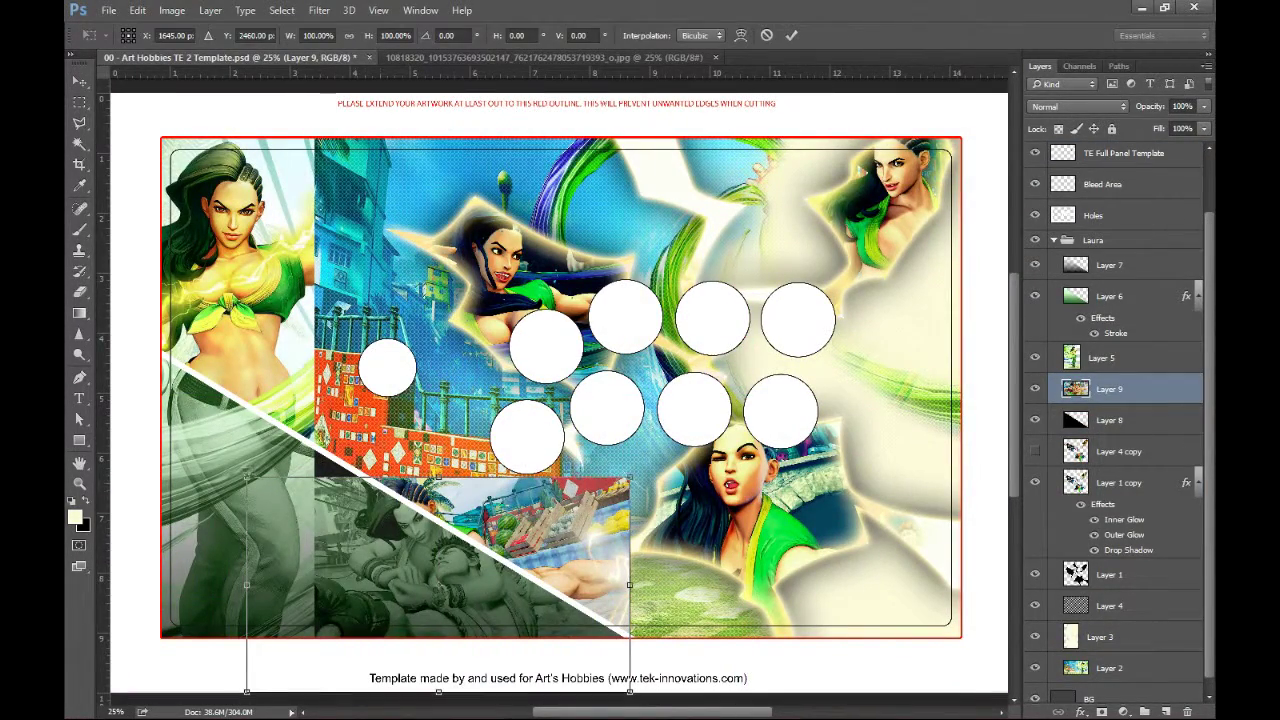
{"action": "left_click_drag", "start_coordinate": [247, 477], "coordinate": [153, 409]}
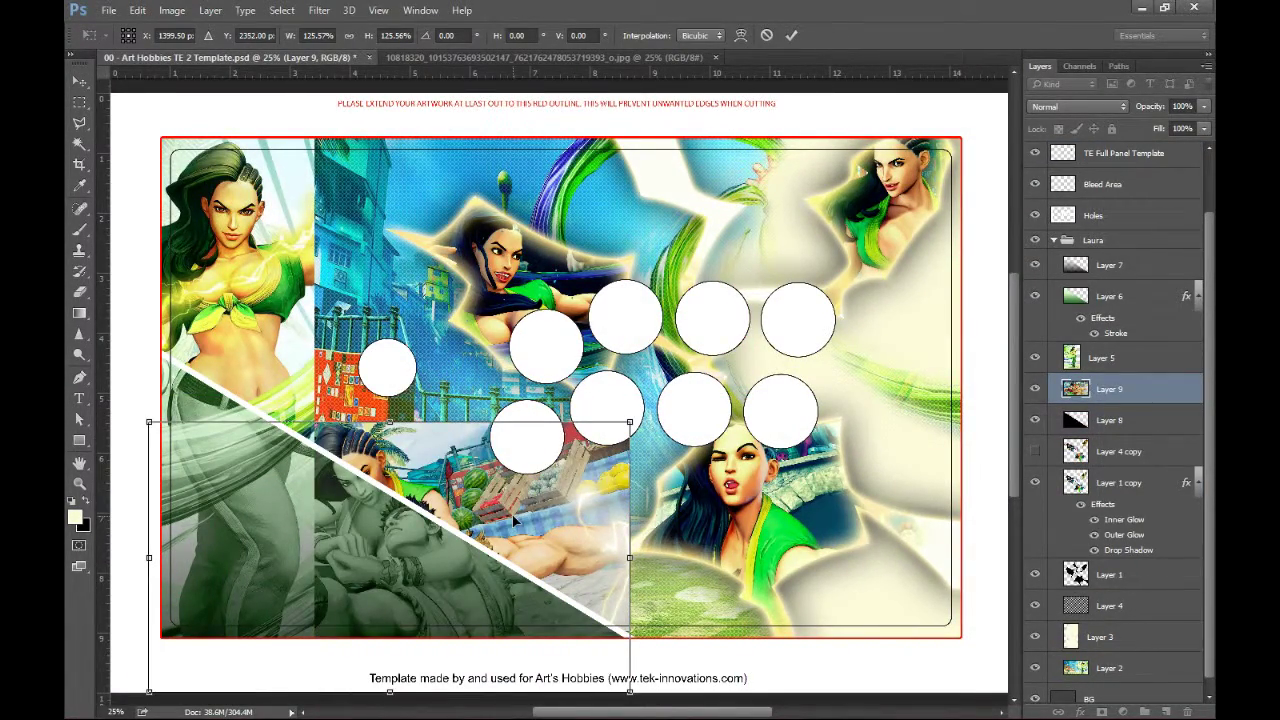
{"action": "left_click_drag", "start_coordinate": [512, 515], "coordinate": [512, 528]}
{"action": "key", "text": "Return"}
{"action": "left_click_drag", "start_coordinate": [379, 517], "coordinate": [379, 525]}
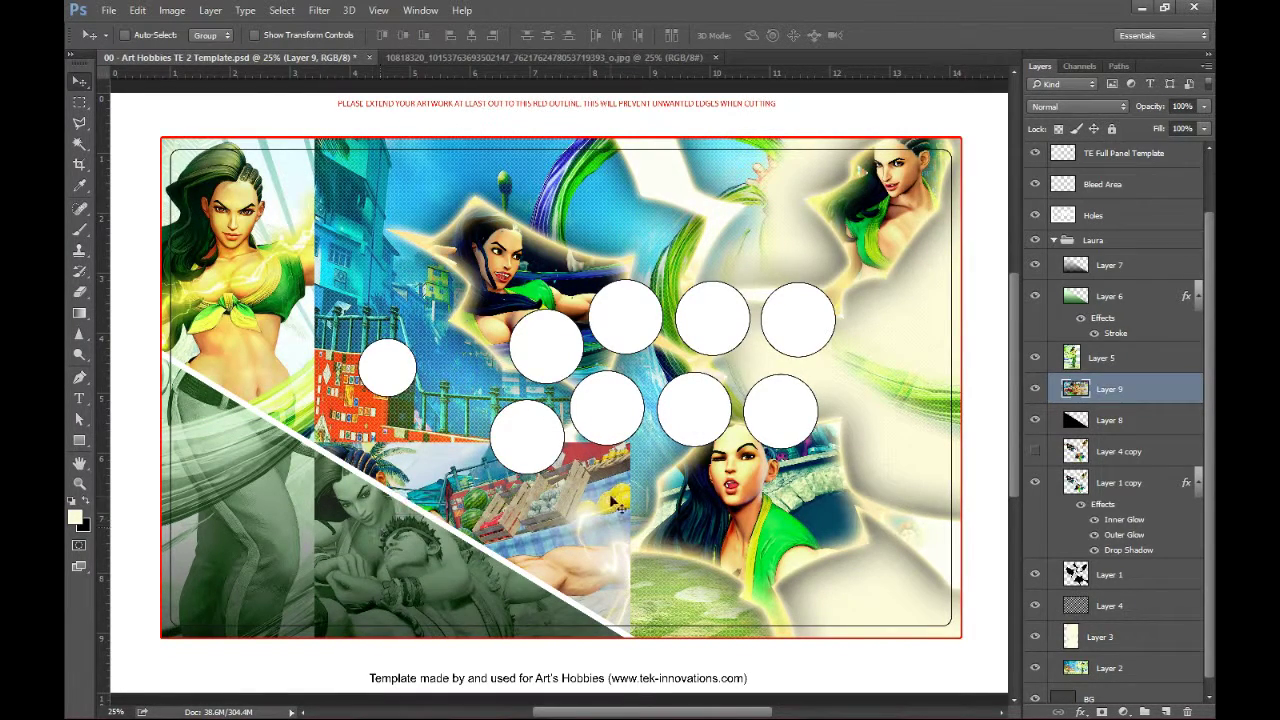
Cut away the part of the grapple screenshot lying above the triangle's diagonal edge and deselect
{"action": "key", "text": "l"}
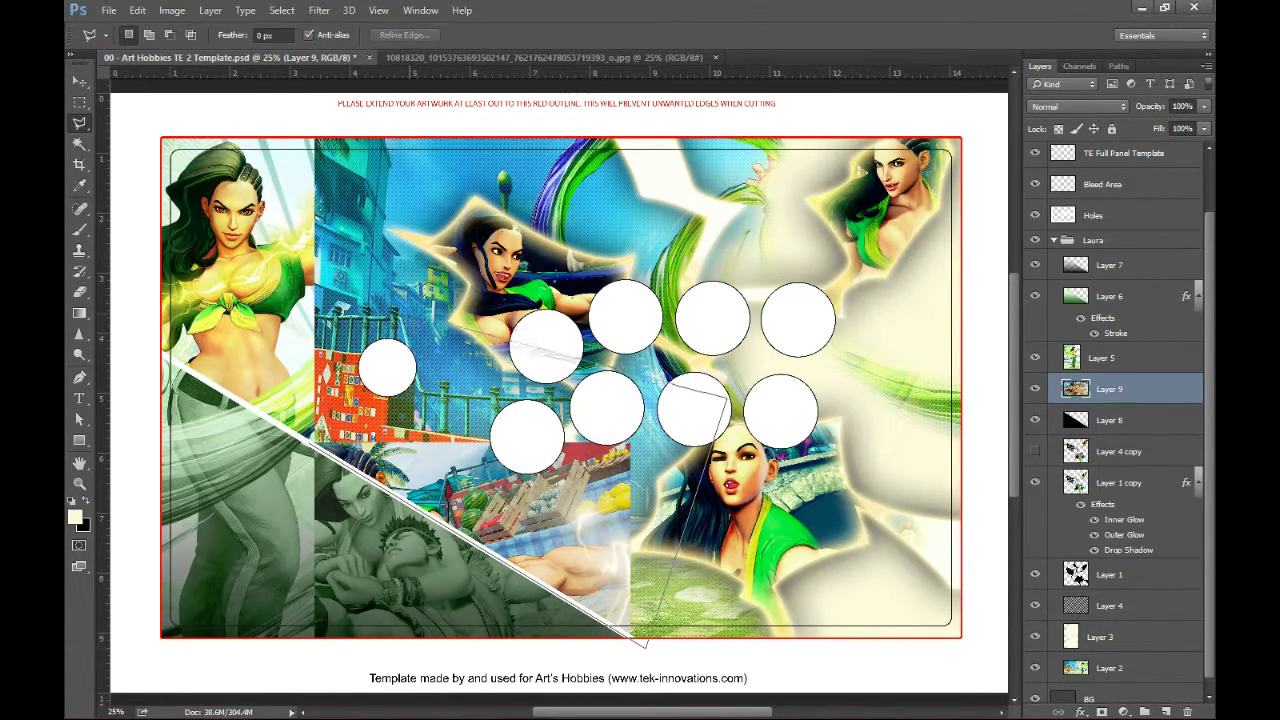
{"action": "left_click", "coordinate": [317, 298]}
{"action": "key", "text": "Delete"}
{"action": "key", "text": "ctrl+d"}
Feather a selection along the full-body artwork's right edge below the diagonal and delete it to blend into the grapple screenshot
{"action": "left_click", "coordinate": [1105, 358]}
{"action": "key", "text": "ctrl+plus"}
{"action": "left_click_drag", "start_coordinate": [240, 440], "coordinate": [400, 309]}
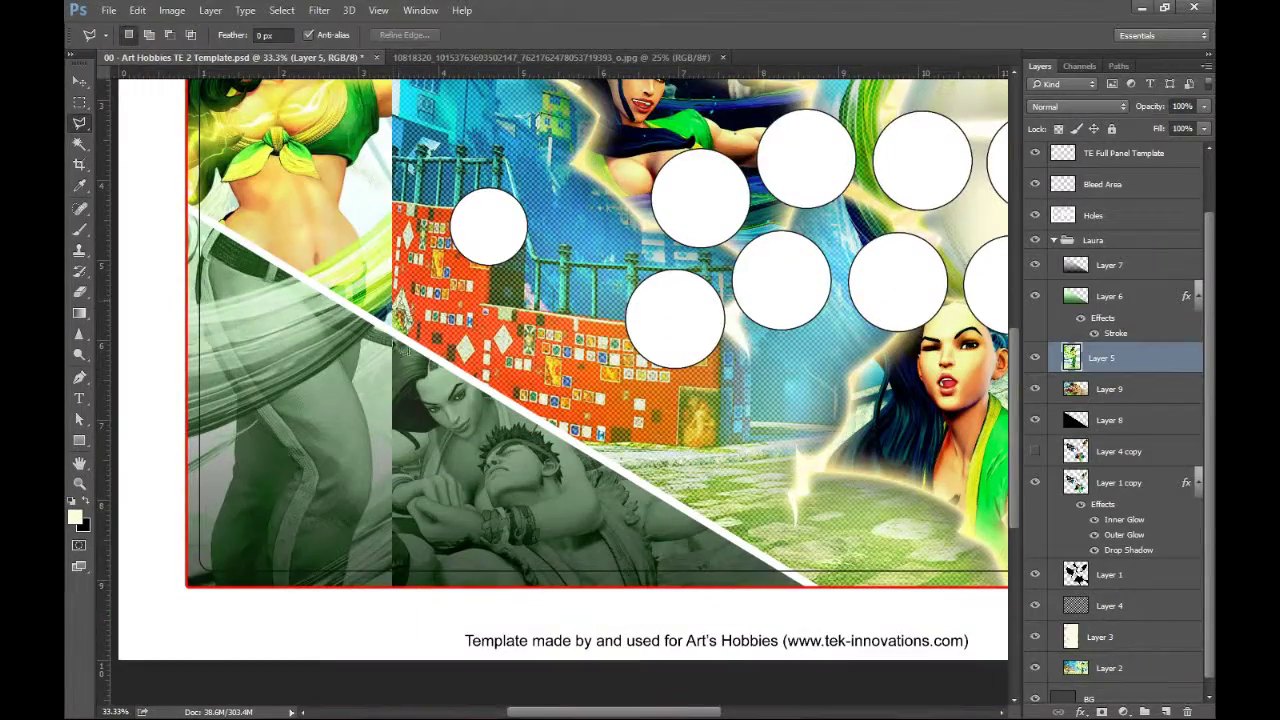
{"action": "key", "text": "m"}
{"action": "left_click_drag", "start_coordinate": [322, 268], "coordinate": [493, 598]}
{"action": "key", "text": "shift+Right"}
{"action": "key", "text": "shift+Right"}
{"action": "key", "text": "shift+Right"}
{"action": "key", "text": "shift+Right"}
{"action": "key", "text": "shift+Right"}
{"action": "key", "text": "shift+Right"}
{"action": "key", "text": "shift+Right"}
{"action": "key", "text": "shift+Right"}
{"action": "key", "text": "shift+Right"}
{"action": "key", "text": "shift+Right"}
{"action": "key", "text": "shift+Right"}
{"action": "key", "text": "shift+Right"}
{"action": "key", "text": "shift+Right"}
{"action": "key", "text": "shift+Right"}
{"action": "key", "text": "shift+Right"}
{"action": "key", "text": "shift+Right"}
{"action": "key", "text": "shift+Right"}
{"action": "key", "text": "shift+Right"}
{"action": "key", "text": "shift+Left"}
{"action": "key", "text": "shift+F6"}
{"action": "key", "text": "Return"}
{"action": "left_click_drag", "start_coordinate": [332, 327], "coordinate": [765, 171]}
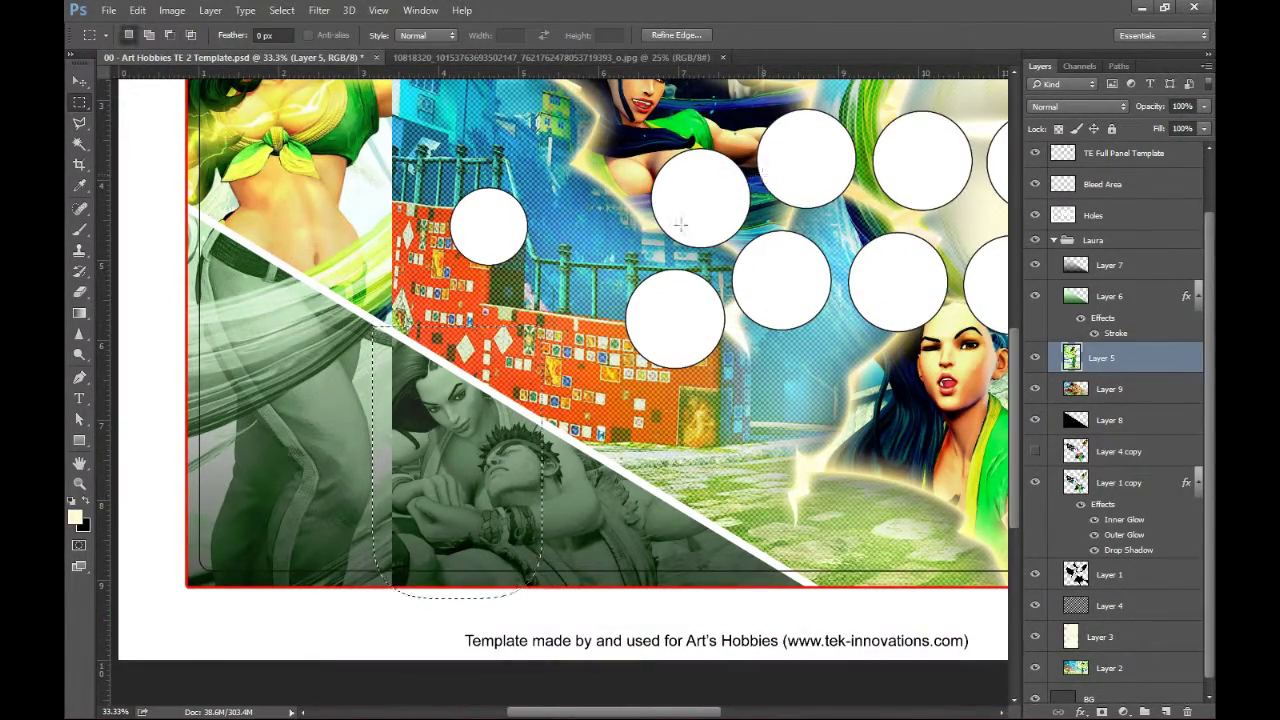
{"action": "key", "text": "l"}
{"action": "double_click", "coordinate": [290, 188]}
{"action": "key", "text": "Delete"}
{"action": "key", "text": "Delete"}
{"action": "key", "text": "Delete"}
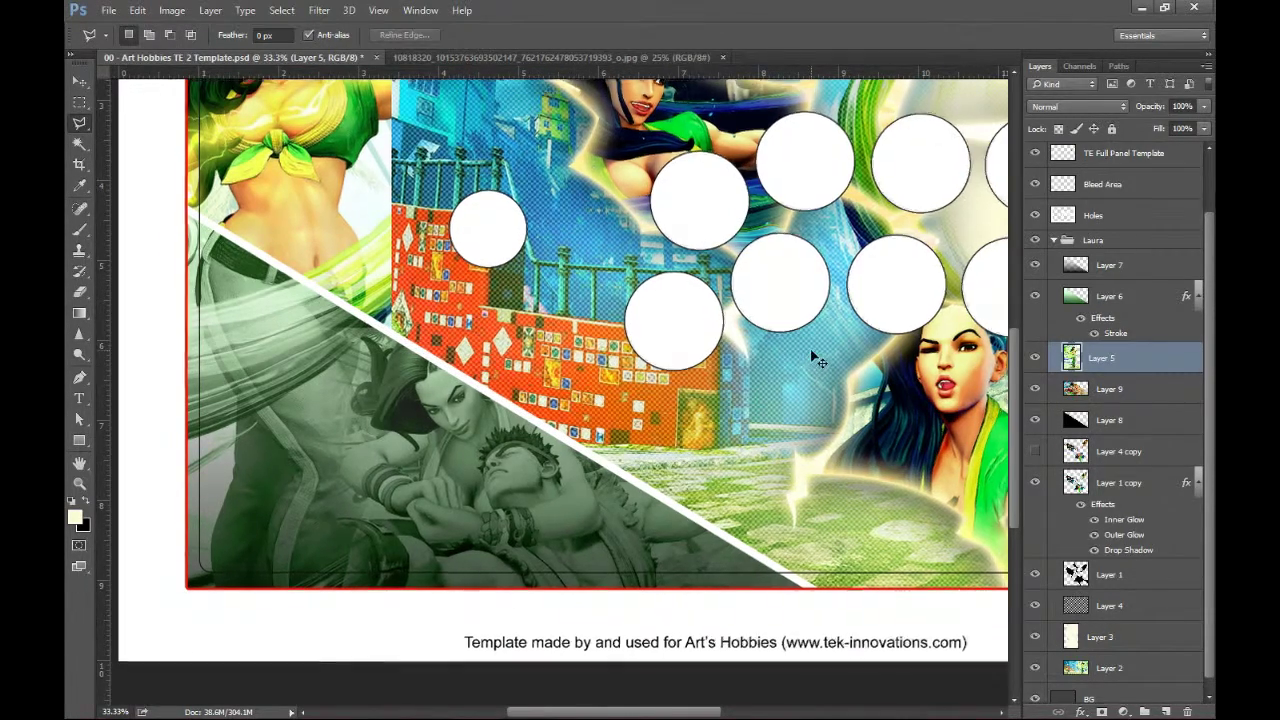
{"action": "key", "text": "ctrl+minus"}
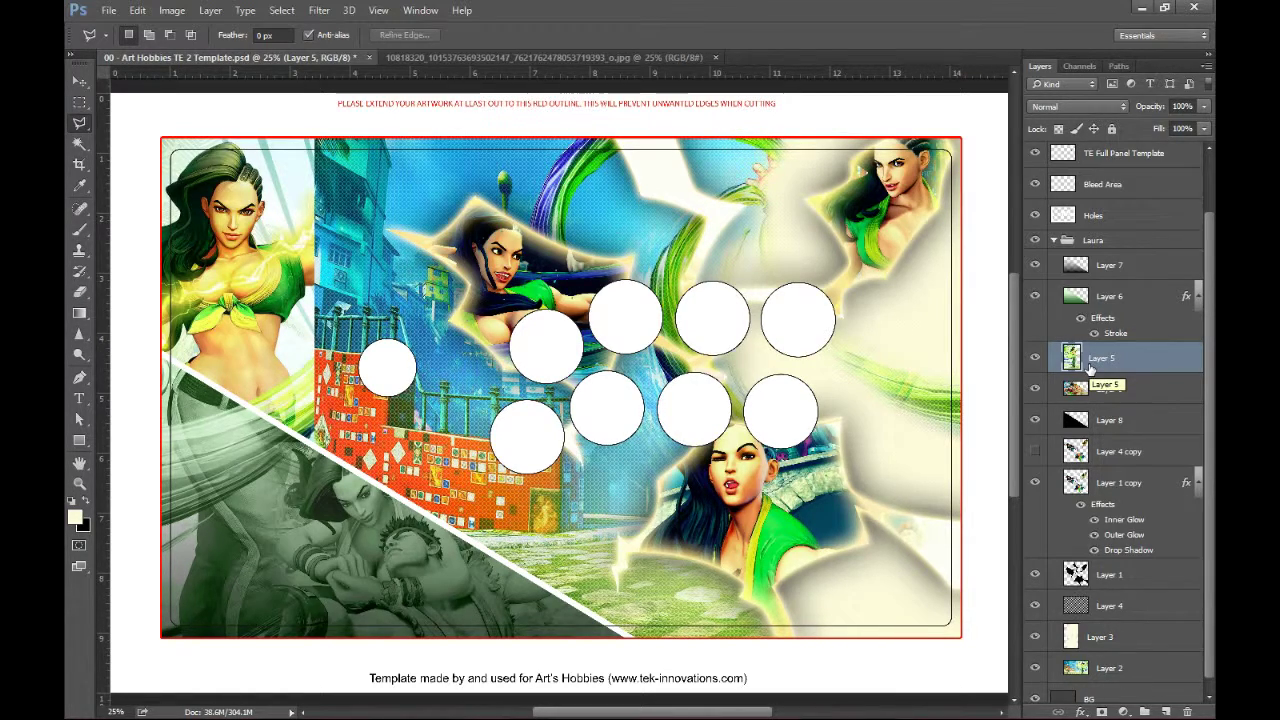
Collapse the layer effect lists and merge the full-body artwork down into the grapple screenshot's layer
{"action": "left_click", "coordinate": [1199, 298]}
{"action": "left_click", "coordinate": [1199, 469]}
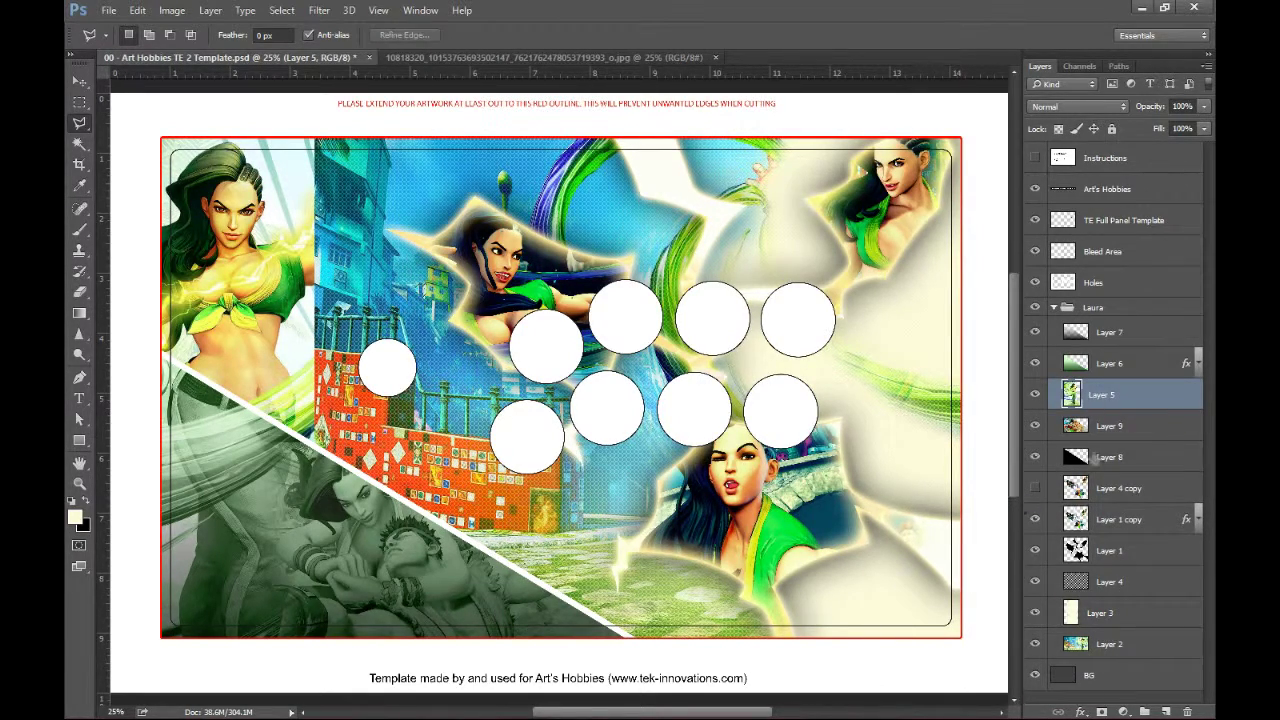
{"action": "left_click", "coordinate": [1108, 426]}
{"action": "left_click", "coordinate": [1075, 426], "text": "ctrl"}
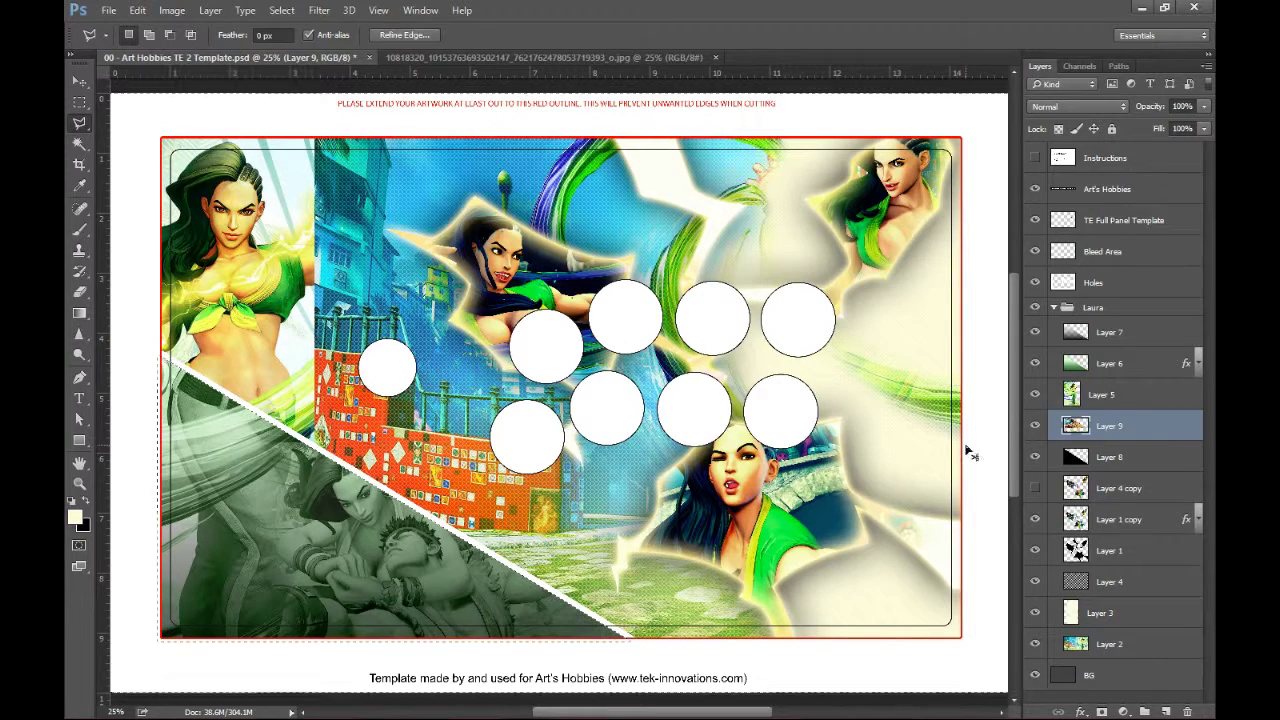
{"action": "key", "text": "ctrl+d"}
{"action": "left_click", "coordinate": [1108, 397]}
{"action": "key", "text": "ctrl+e"}
Add a 30 px white outside stroke to the merged full-body artwork layer, duplicate it and set the upper copy's size to 35 px
{"action": "double_click", "coordinate": [1148, 398]}
{"action": "left_click", "coordinate": [592, 398]}
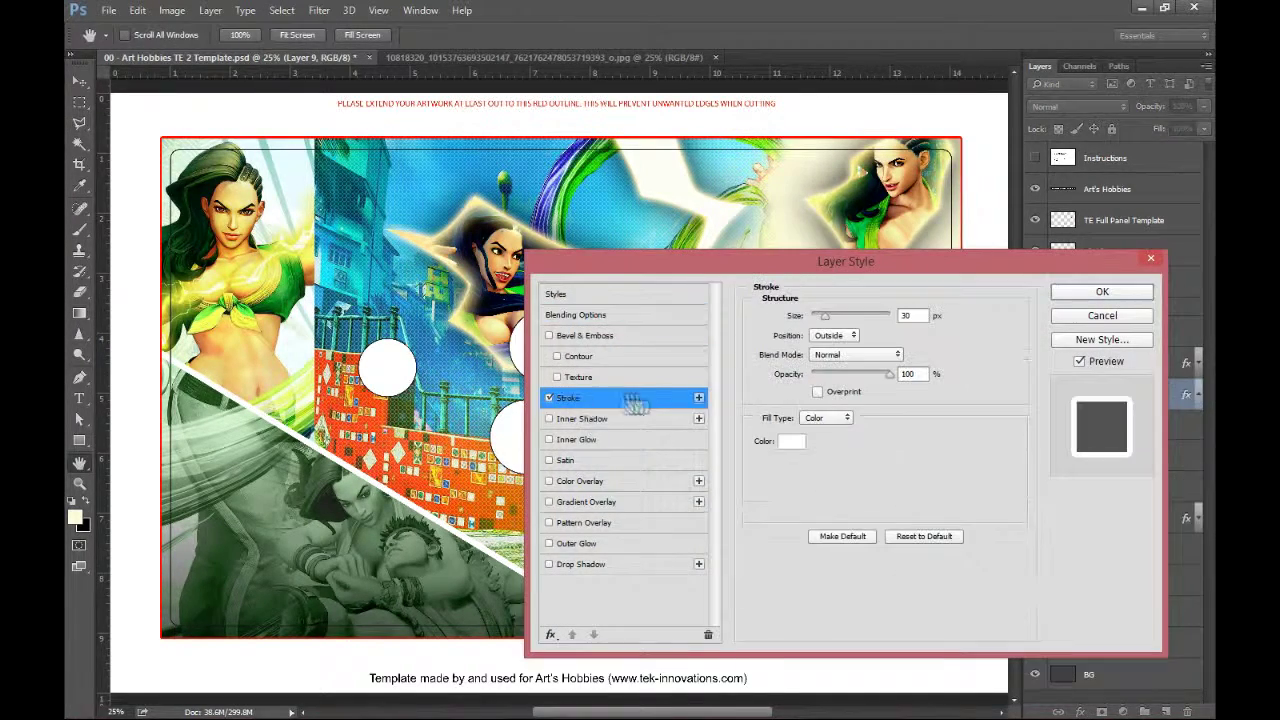
{"action": "left_click", "coordinate": [699, 398]}
{"action": "double_click", "coordinate": [908, 316]}
{"action": "left_click", "coordinate": [791, 441]}
{"action": "left_click", "coordinate": [846, 588]}
{"action": "left_click", "coordinate": [743, 501]}
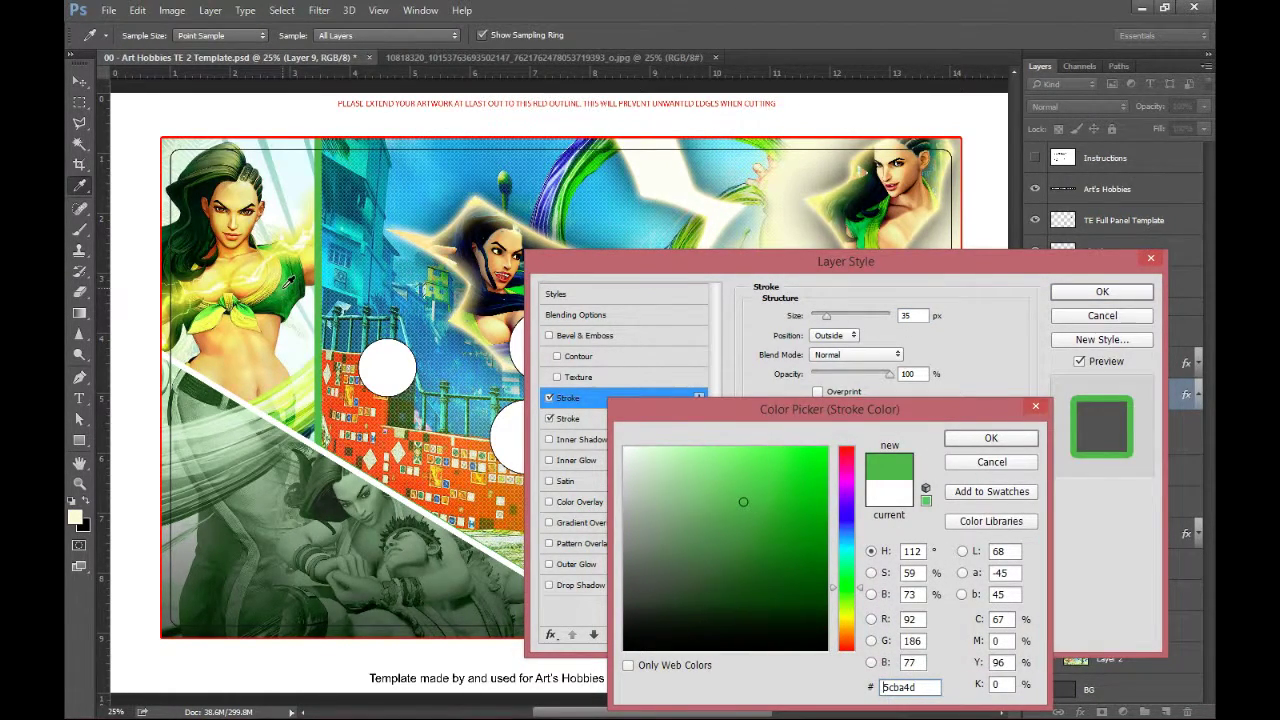
{"action": "left_click", "coordinate": [991, 462]}
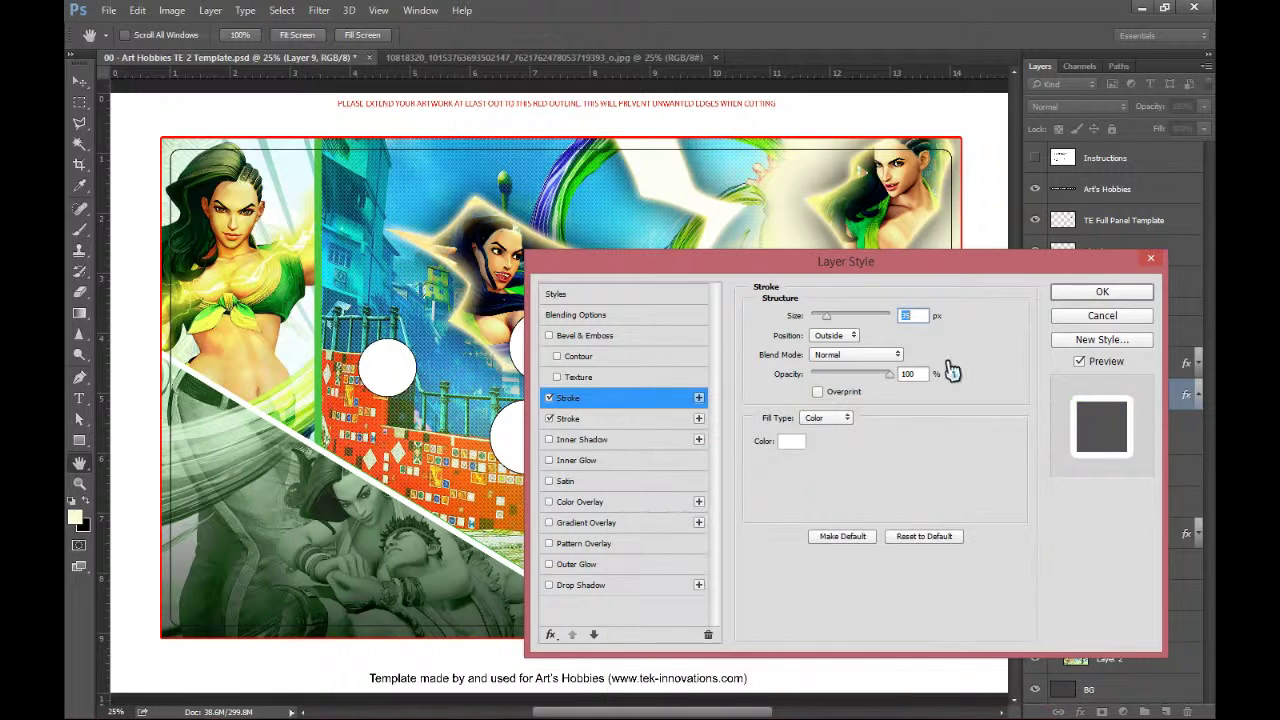
Color the second stroke green by sampling the character's green top and set its size to 35 px
{"action": "left_click", "coordinate": [567, 418]}
{"action": "left_click", "coordinate": [791, 441]}
{"action": "left_click", "coordinate": [288, 286]}
{"action": "left_click", "coordinate": [991, 438]}
{"action": "double_click", "coordinate": [908, 316]}
{"action": "type", "text": "35"}
Add a third outside stroke in white with a size of 70 px to the artwork layer
{"action": "left_click", "coordinate": [699, 419]}
{"action": "left_click", "coordinate": [648, 439]}
{"action": "left_click", "coordinate": [791, 441]}
{"action": "left_click_drag", "start_coordinate": [660, 485], "coordinate": [586, 416]}
{"action": "left_click", "coordinate": [991, 438]}
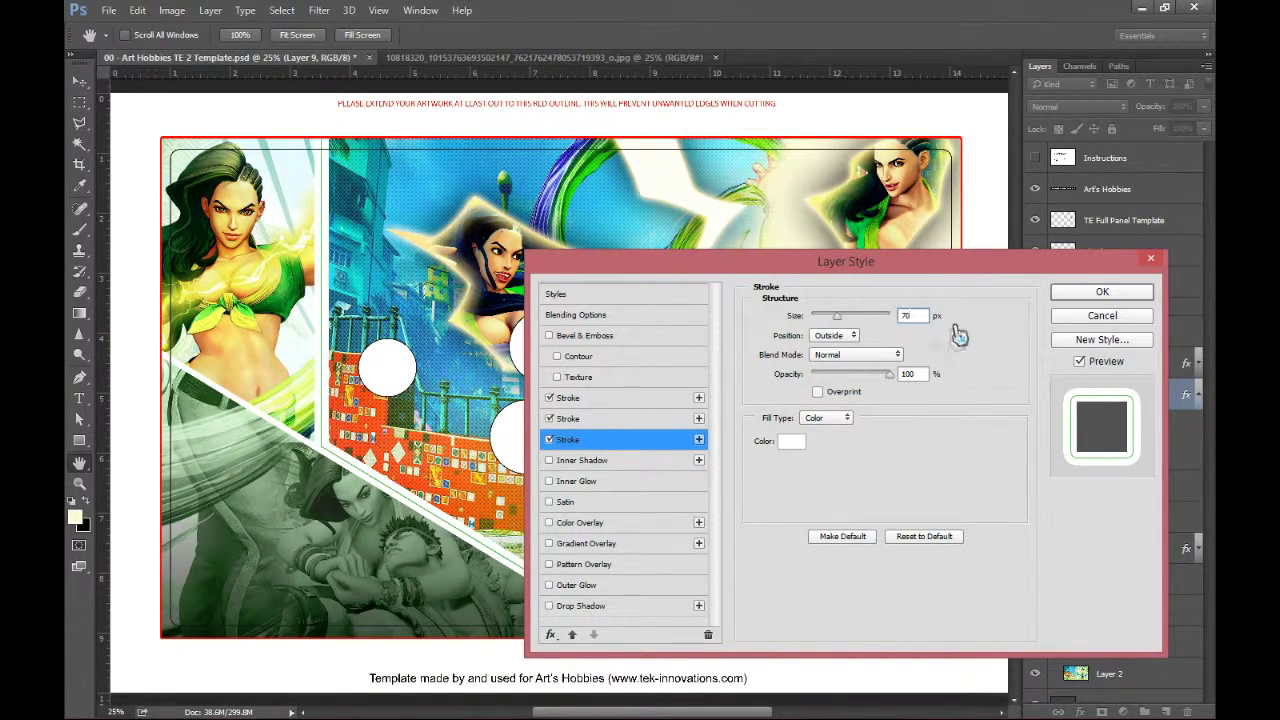
Resize the green middle stroke, set the first stroke to 15 px and the third to 45 px, and apply the layer style
{"action": "left_click", "coordinate": [604, 420]}
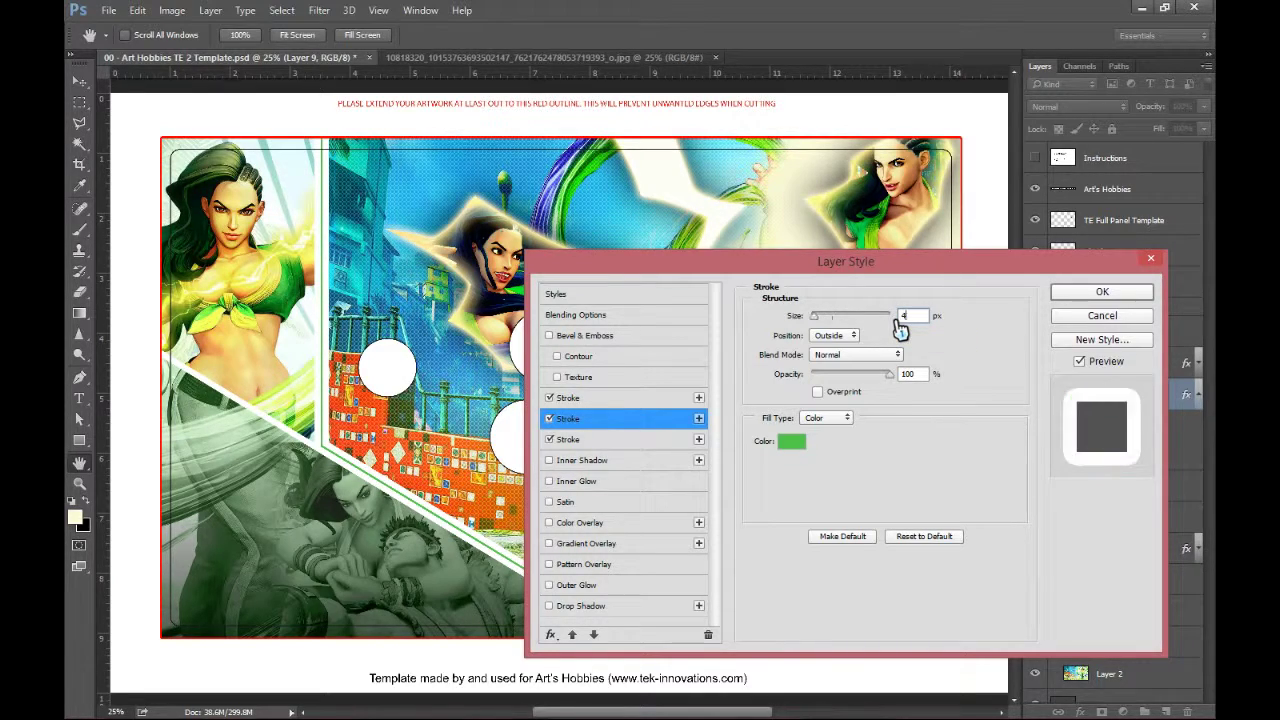
{"action": "left_click", "coordinate": [563, 398]}
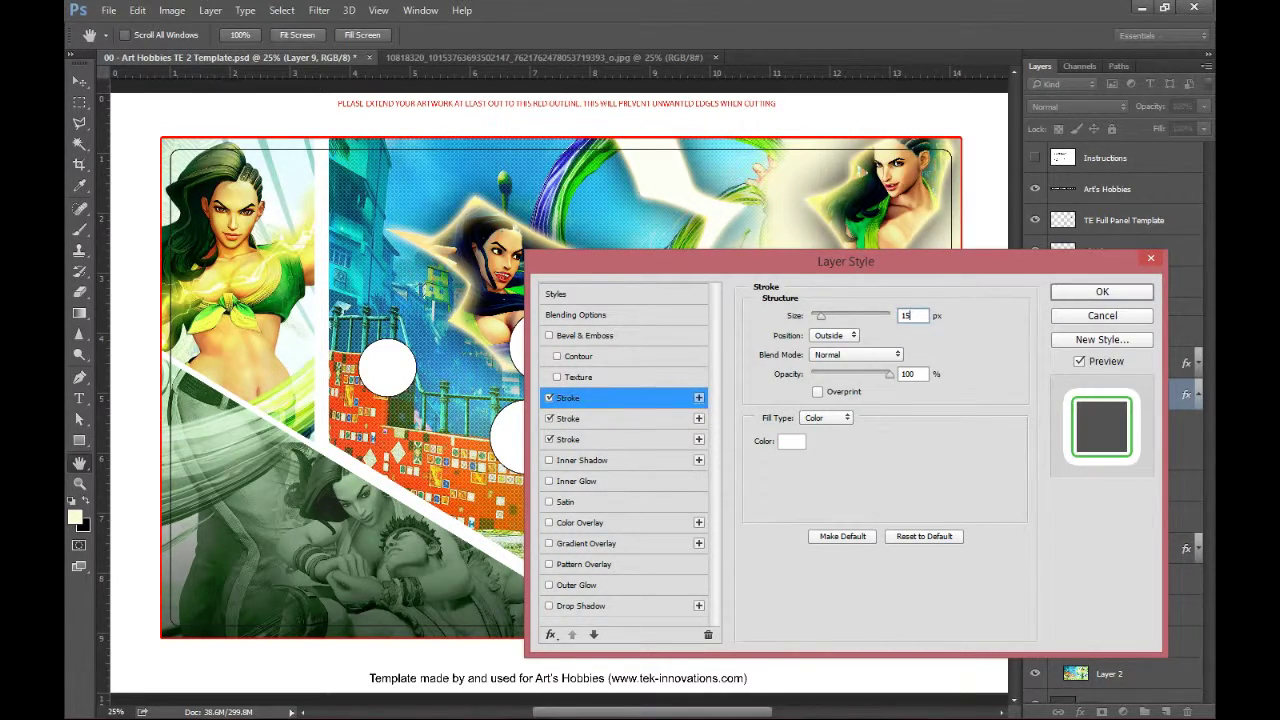
{"action": "left_click", "coordinate": [655, 440]}
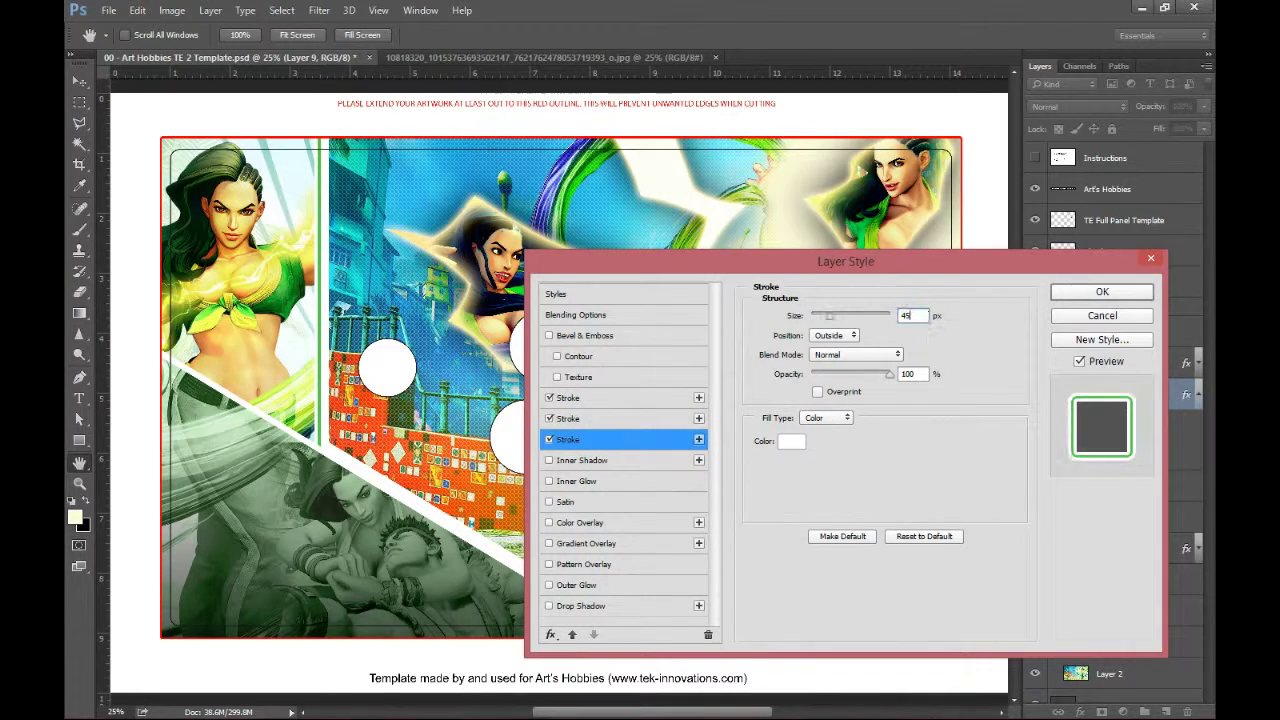
{"action": "left_click", "coordinate": [1101, 294]}
Duplicate the white stroke of the green triangle layer twice so it has three strokes, and apply
{"action": "left_click", "coordinate": [1153, 367]}
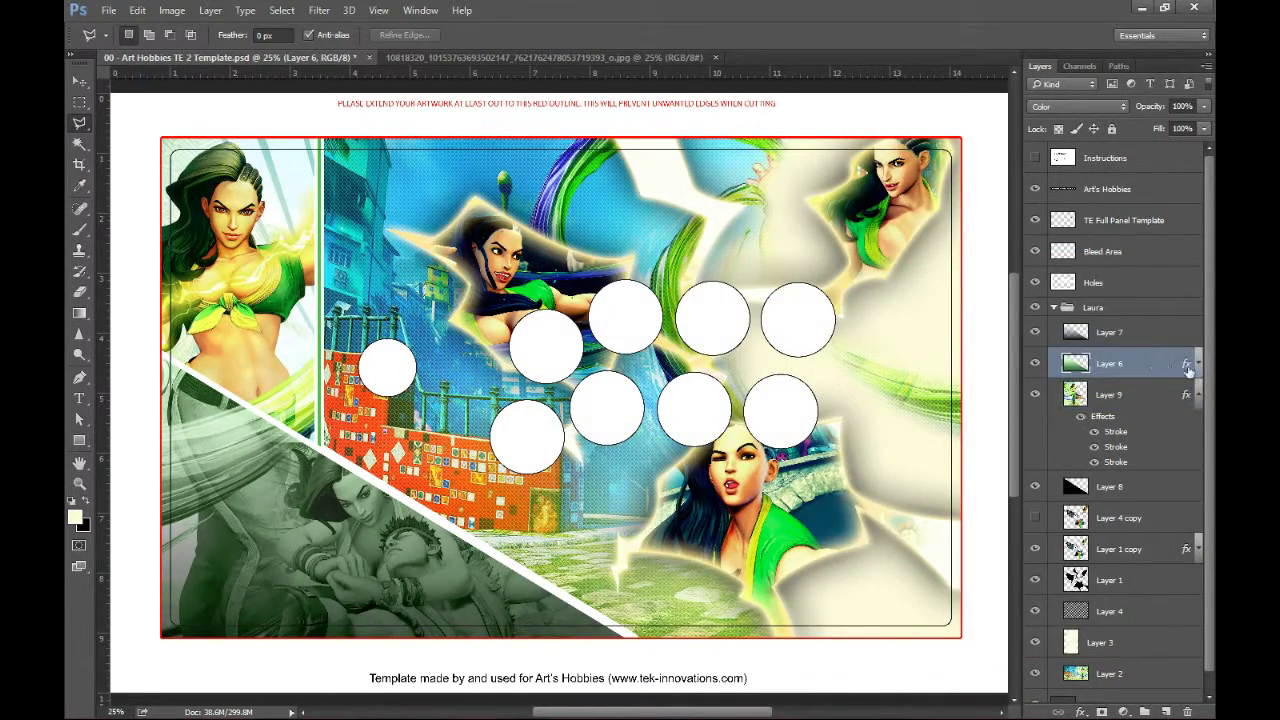
{"action": "double_click", "coordinate": [1187, 369]}
{"action": "left_click", "coordinate": [698, 399]}
{"action": "left_click", "coordinate": [698, 399]}
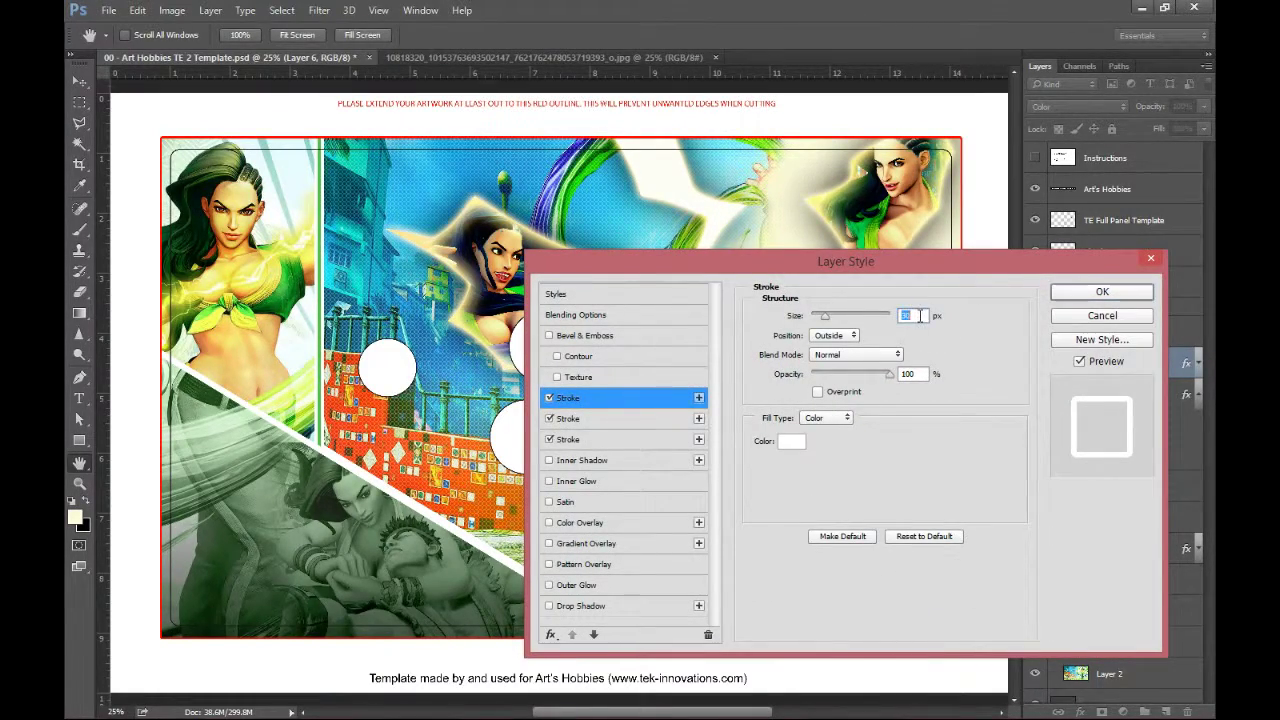
{"action": "left_click", "coordinate": [1102, 292]}
Color the triangle layer's second stroke green 5ac149, set its third stroke to 45 px and apply the layer style
{"action": "double_click", "coordinate": [1187, 367]}
{"action": "left_click", "coordinate": [655, 419]}
{"action": "left_click", "coordinate": [791, 441]}
{"action": "type", "text": "5ac149"}
{"action": "key", "text": "Return"}
{"action": "left_click", "coordinate": [567, 439]}
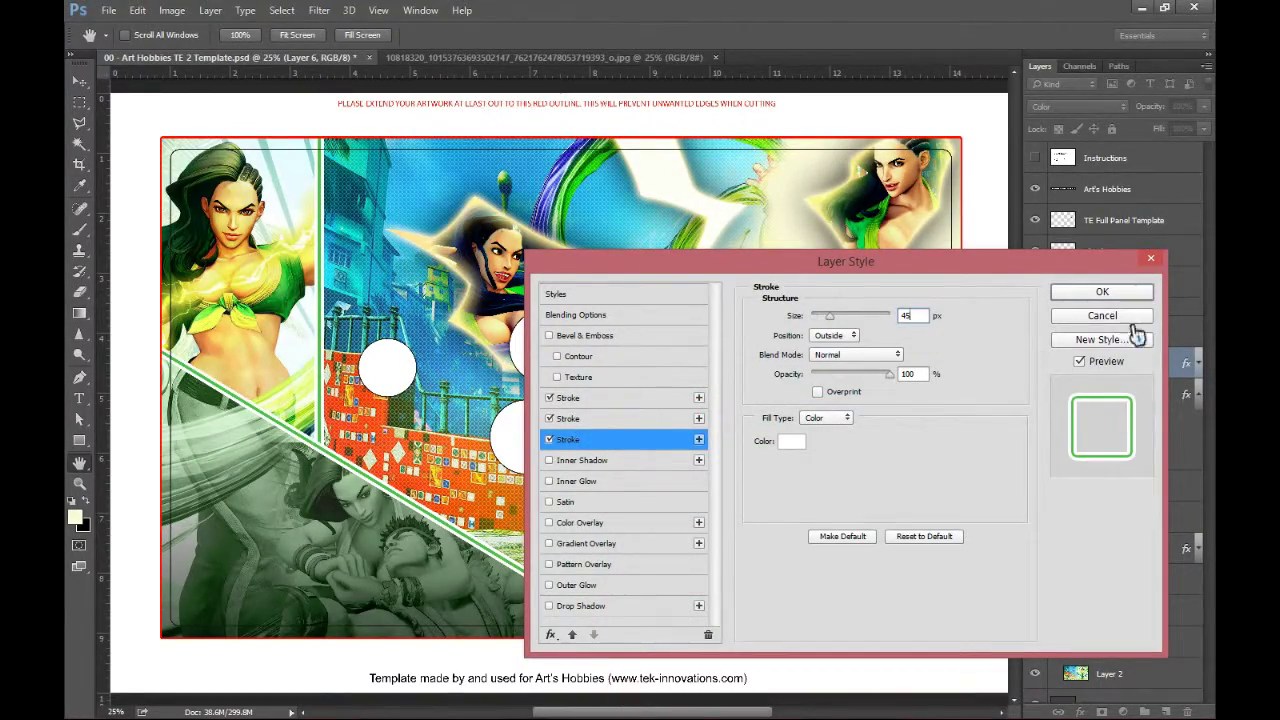
{"action": "left_click", "coordinate": [1120, 292]}
Create a new layer above Layer 7 and select a narrow rectangle where the vertical green line meets the diagonal one
{"action": "key", "text": "ctrl+plus"}
{"action": "left_click_drag", "start_coordinate": [770, 400], "coordinate": [1011, 398]}
{"action": "left_click", "coordinate": [1123, 340]}
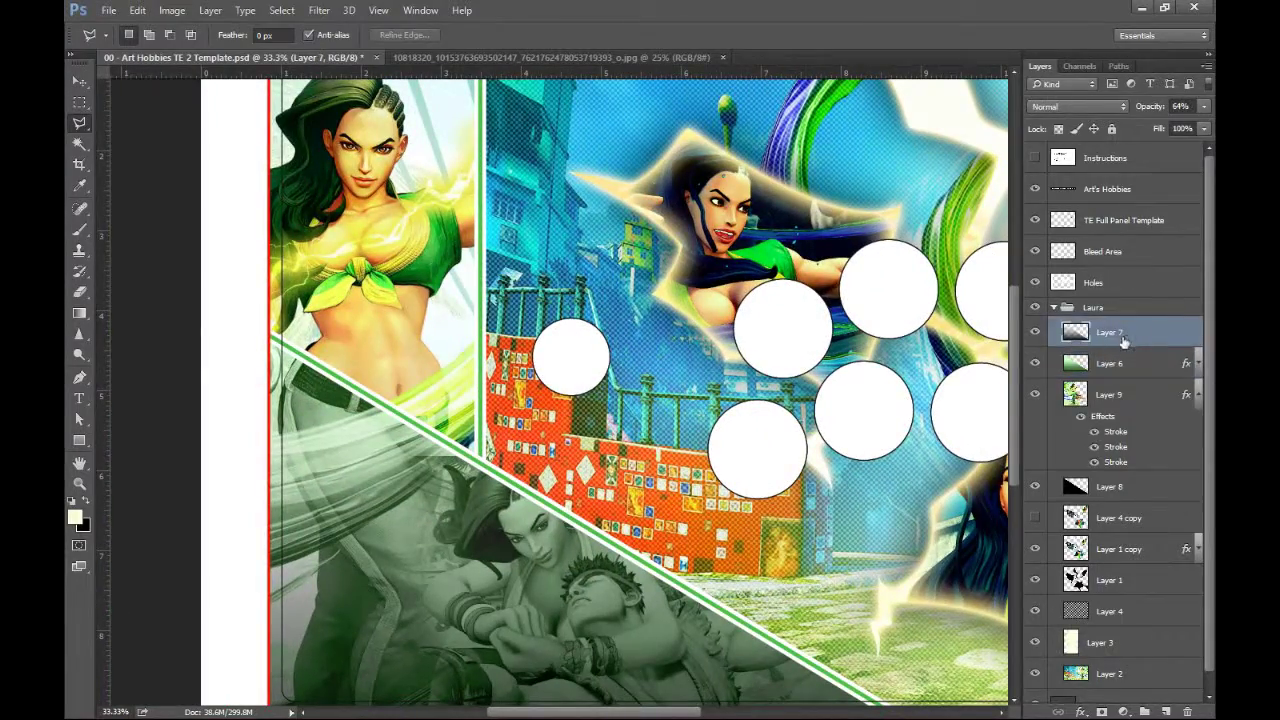
{"action": "left_click", "coordinate": [1145, 711]}
{"action": "key", "text": "ctrl+plus"}
{"action": "key", "text": "m"}
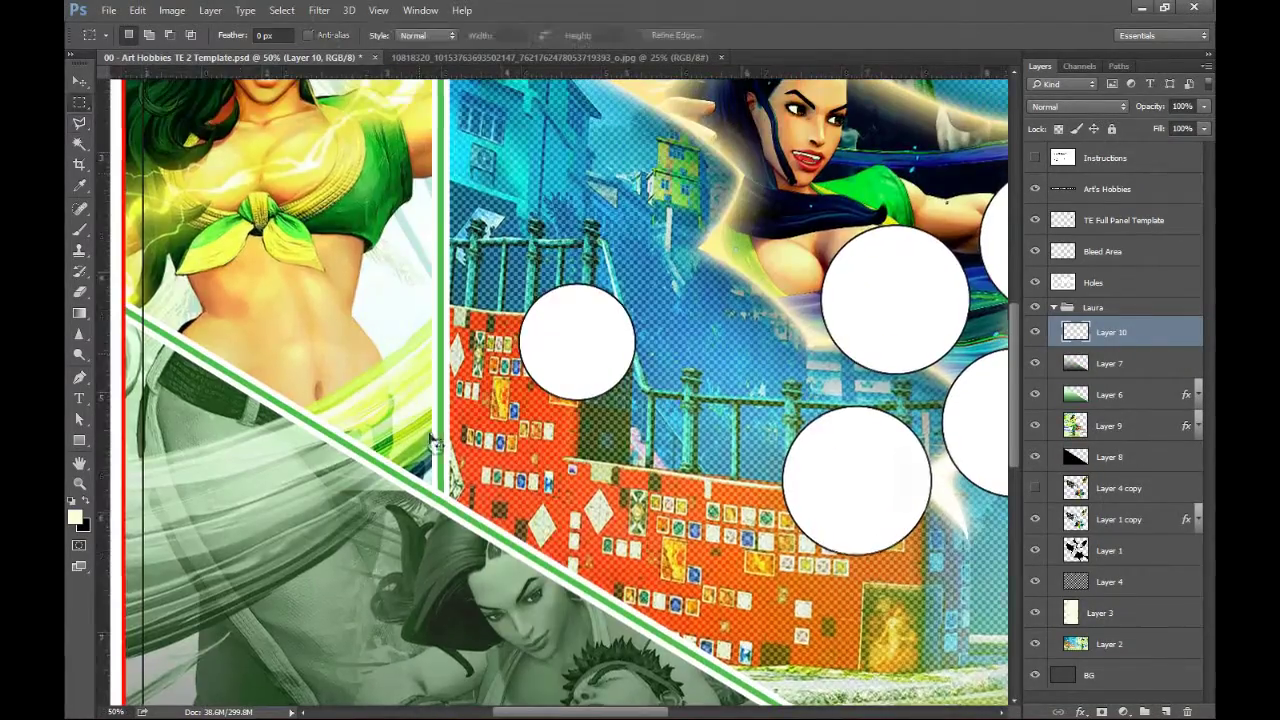
{"action": "key", "text": "ctrl+plus"}
{"action": "key", "text": "ctrl+plus"}
{"action": "left_click_drag", "start_coordinate": [325, 520], "coordinate": [385, 437]}
{"action": "left_click_drag", "start_coordinate": [376, 429], "coordinate": [387, 530]}
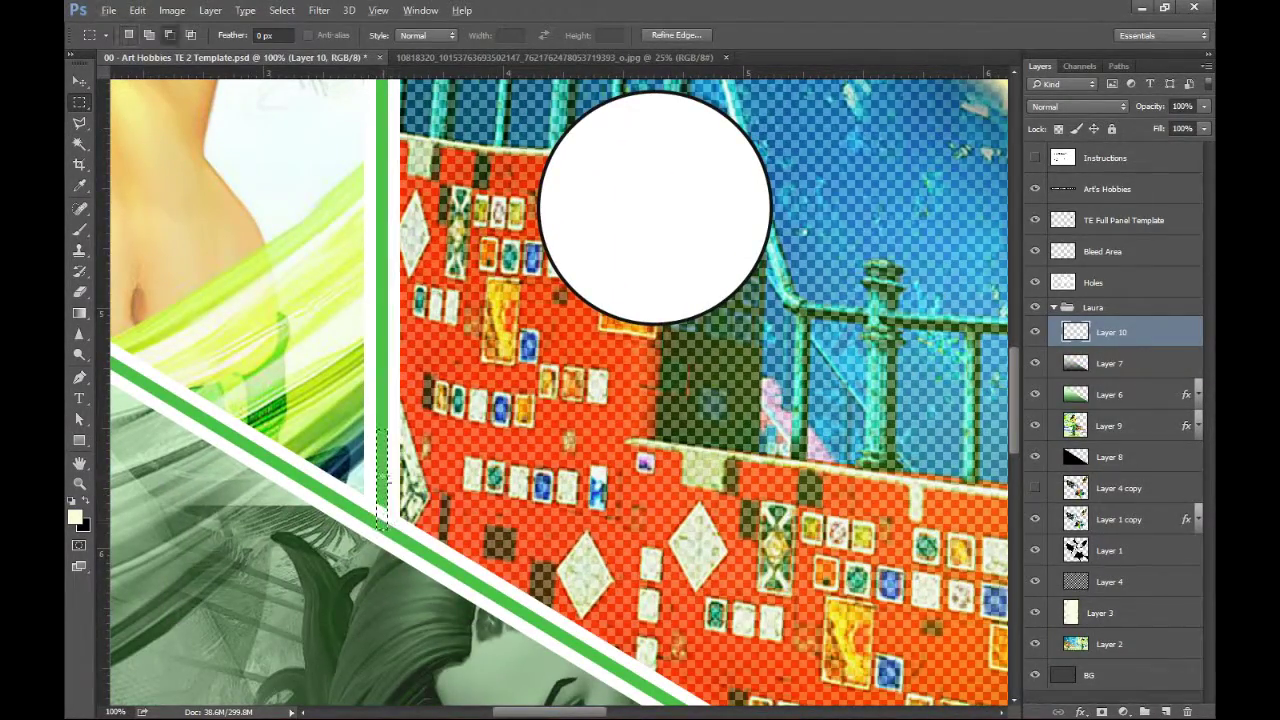
Fill the selection with the green sampled from the vertical line to join it to the diagonal line, and deselect
{"action": "left_click", "coordinate": [76, 517]}
{"action": "left_click", "coordinate": [382, 460]}
{"action": "left_click", "coordinate": [991, 437]}
{"action": "key", "text": "alt+BackSpace"}
{"action": "key", "text": "ctrl+d"}
{"action": "key", "text": "ctrl+minus"}
{"action": "key", "text": "ctrl+minus"}
{"action": "key", "text": "ctrl+minus"}
{"action": "key", "text": "ctrl+minus"}
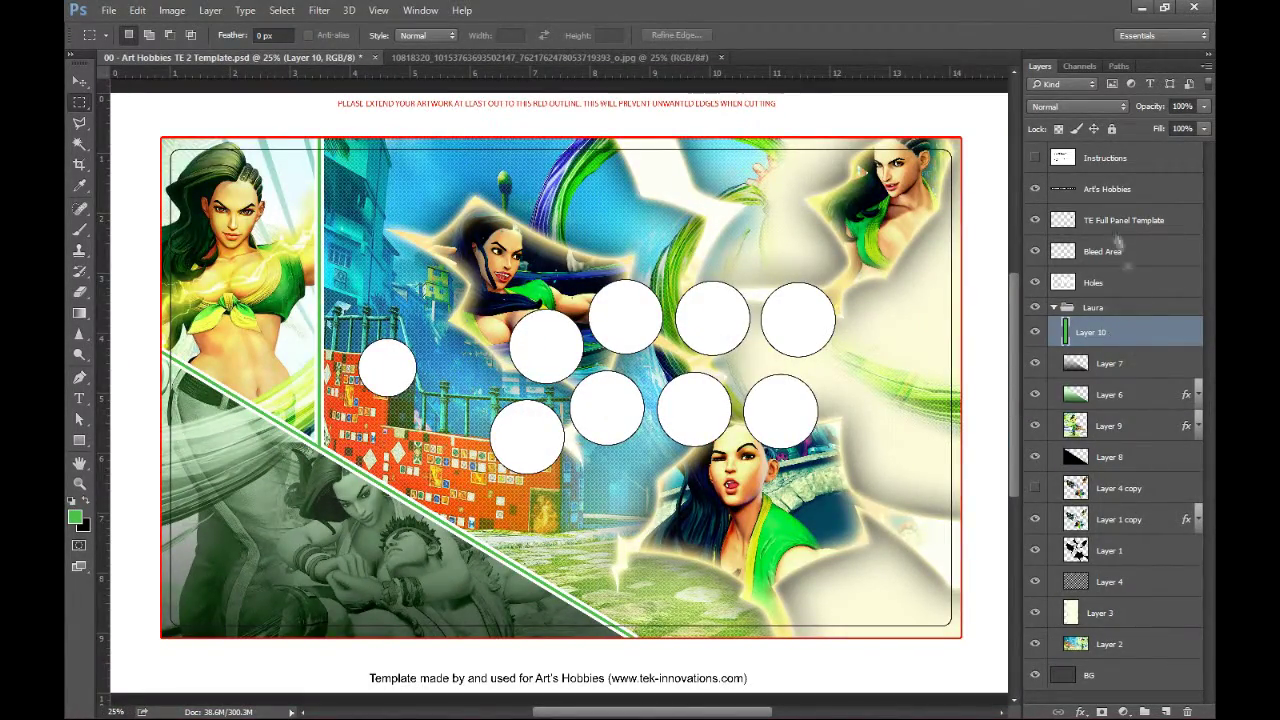
Create a text box inside the green triangle, set the font size to 30 pt and enter the text Laura
{"action": "key", "text": "t"}
{"action": "key", "text": "ctrl+plus"}
{"action": "key", "text": "ctrl+plus"}
{"action": "left_click_drag", "start_coordinate": [290, 412], "coordinate": [684, 193]}
{"action": "left_click_drag", "start_coordinate": [183, 361], "coordinate": [673, 628]}
{"action": "left_click", "coordinate": [424, 35]}
{"action": "left_click", "coordinate": [424, 241]}
{"action": "type", "text": "Laura"}
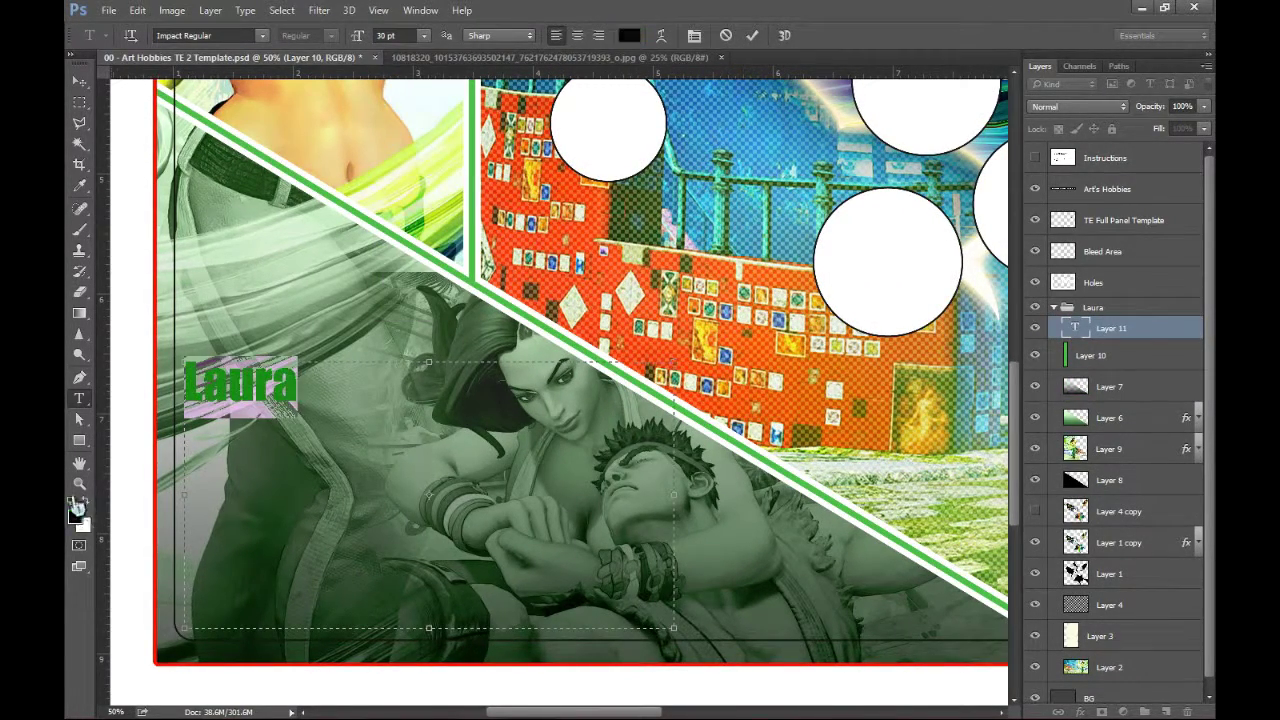
Try the Harlow Solid Italic and Croissant Regular fonts on the Laura text
{"action": "left_click", "coordinate": [261, 35]}
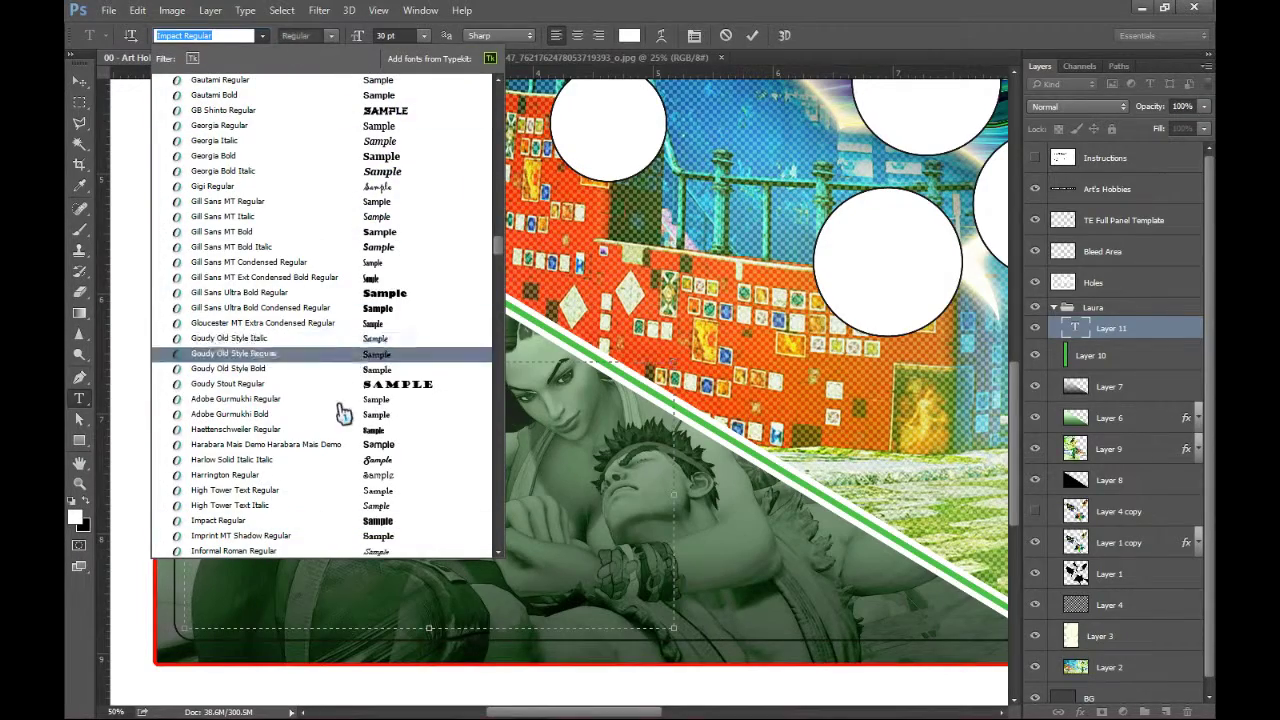
{"action": "left_click", "coordinate": [300, 431]}
{"action": "left_click", "coordinate": [261, 35]}
{"action": "scroll", "coordinate": [452, 265], "scroll_direction": "up", "scroll_amount": 15}
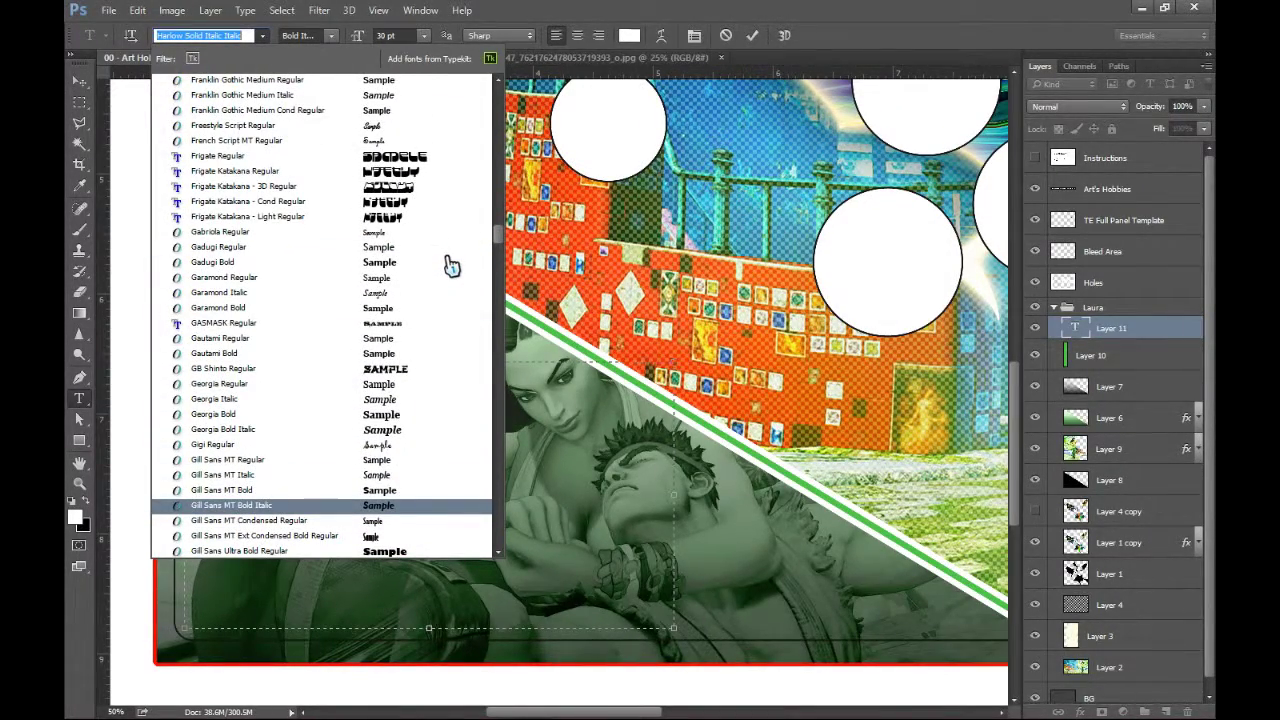
{"action": "scroll", "coordinate": [450, 262], "scroll_direction": "up", "scroll_amount": 4}
{"action": "left_click", "coordinate": [392, 173]}
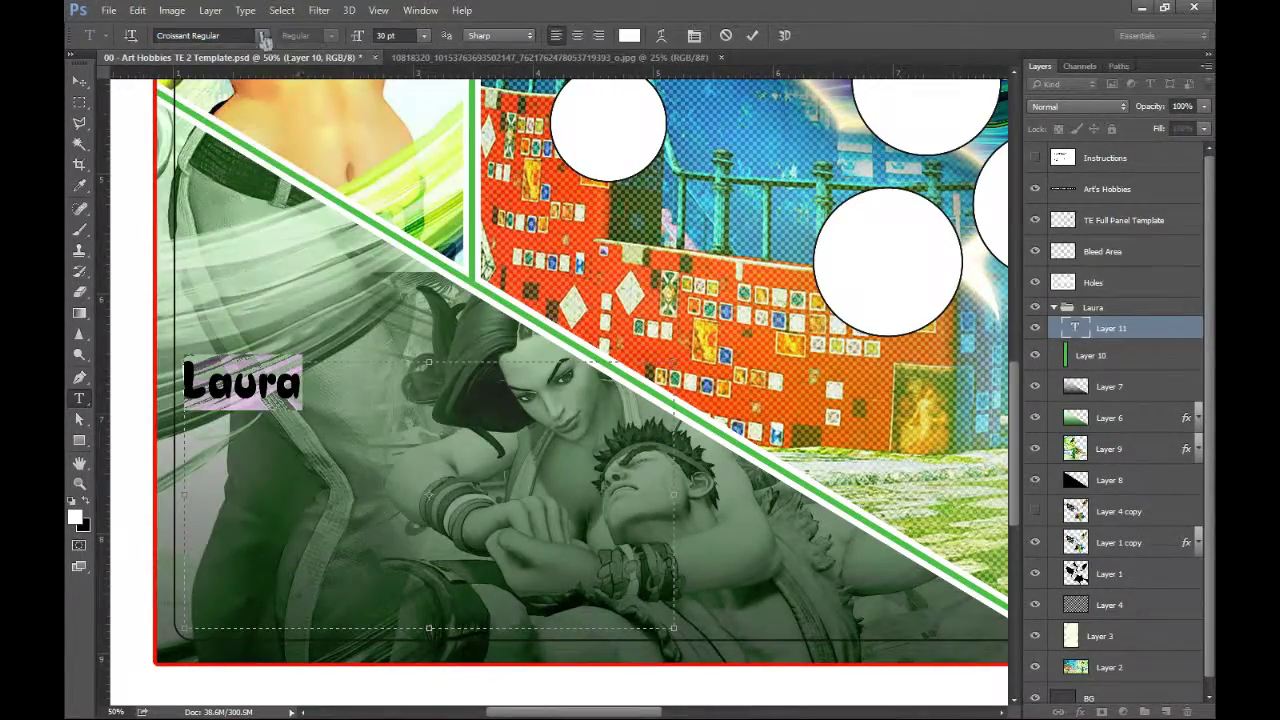
Try the Brush Strokes Regular and River Drive Regular fonts on the Laura text
{"action": "left_click", "coordinate": [263, 36]}
{"action": "left_click_drag", "start_coordinate": [501, 206], "coordinate": [504, 187]}
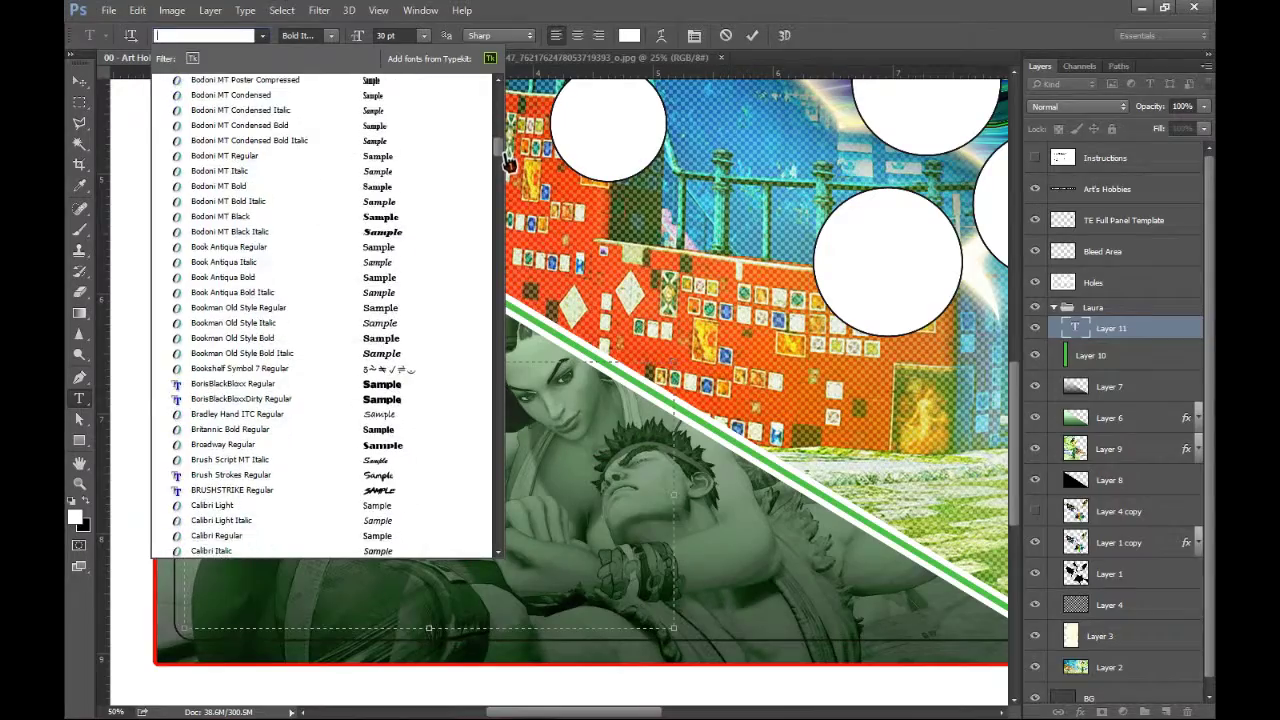
{"action": "left_click", "coordinate": [420, 476]}
{"action": "left_click", "coordinate": [261, 35]}
{"action": "scroll", "coordinate": [437, 266], "scroll_direction": "up", "scroll_amount": 4}
{"action": "left_click_drag", "start_coordinate": [505, 157], "coordinate": [527, 393]}
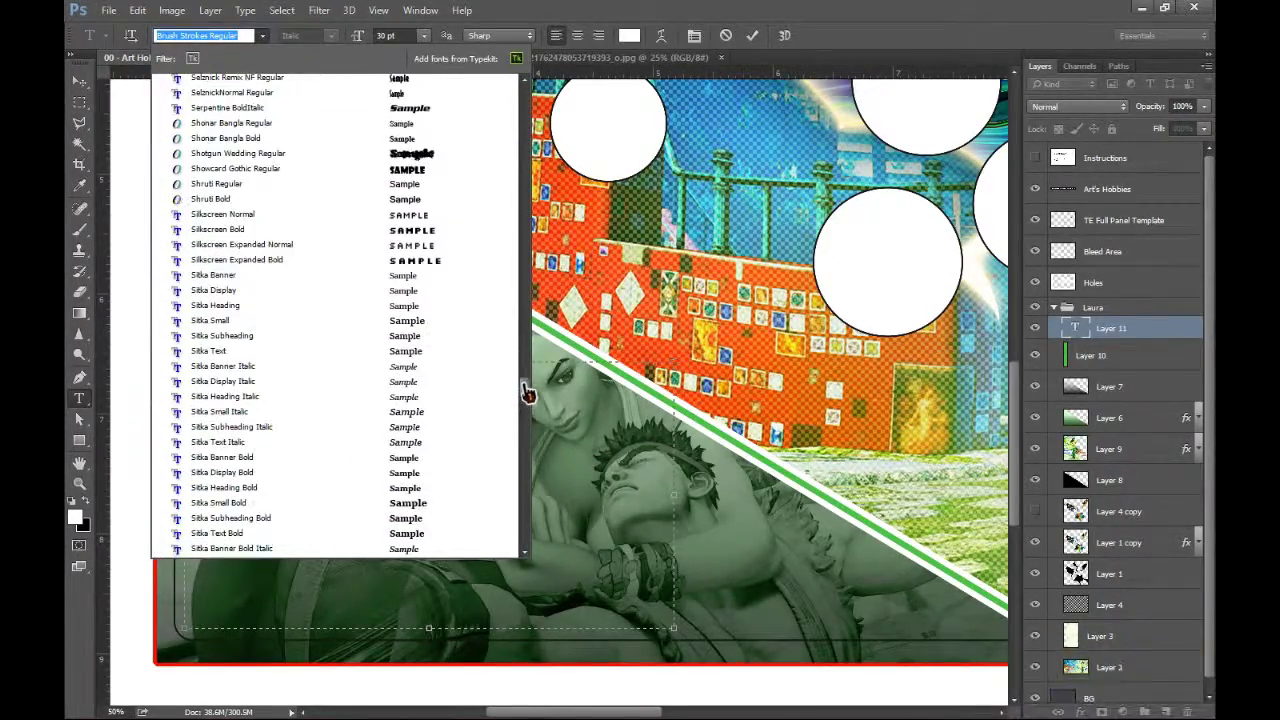
{"action": "scroll", "coordinate": [457, 258], "scroll_direction": "up", "scroll_amount": 10}
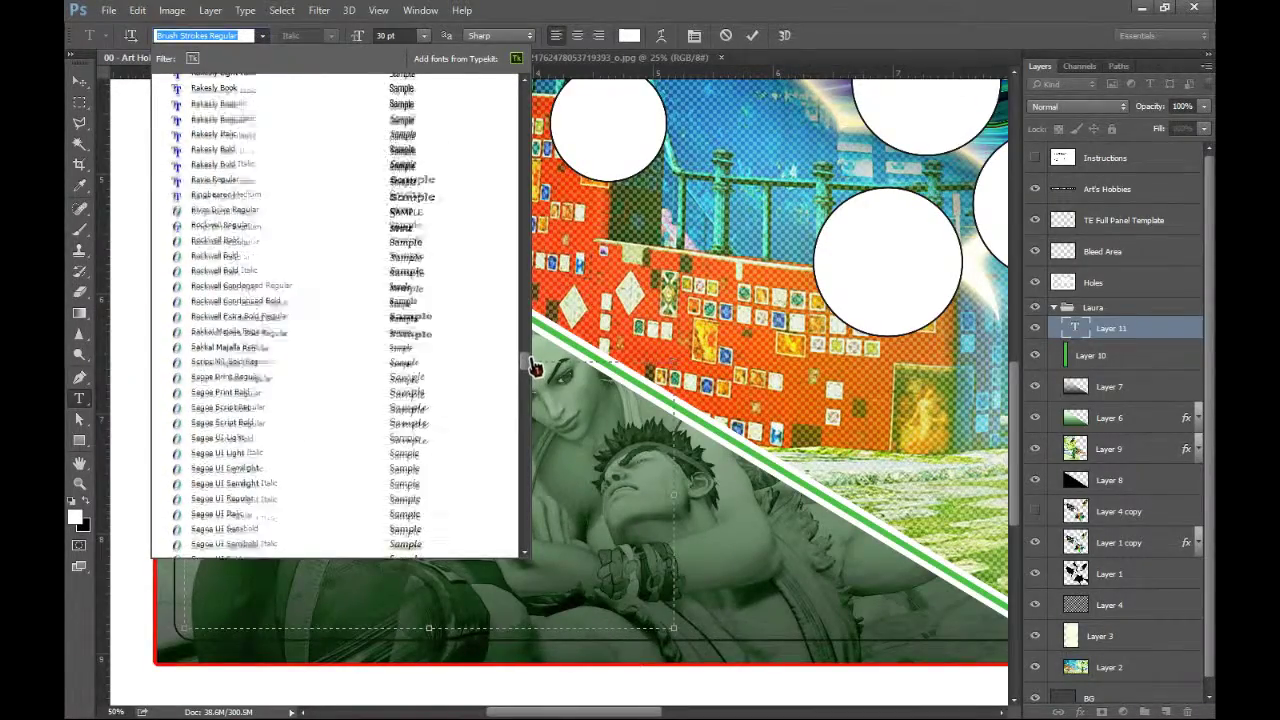
{"action": "left_click", "coordinate": [455, 247]}
Set the Laura text's font to Martyric Personal Use Only Regular
{"action": "left_click", "coordinate": [261, 35]}
{"action": "left_click_drag", "start_coordinate": [527, 355], "coordinate": [530, 330]}
{"action": "scroll", "coordinate": [530, 330], "scroll_direction": "up", "scroll_amount": 5}
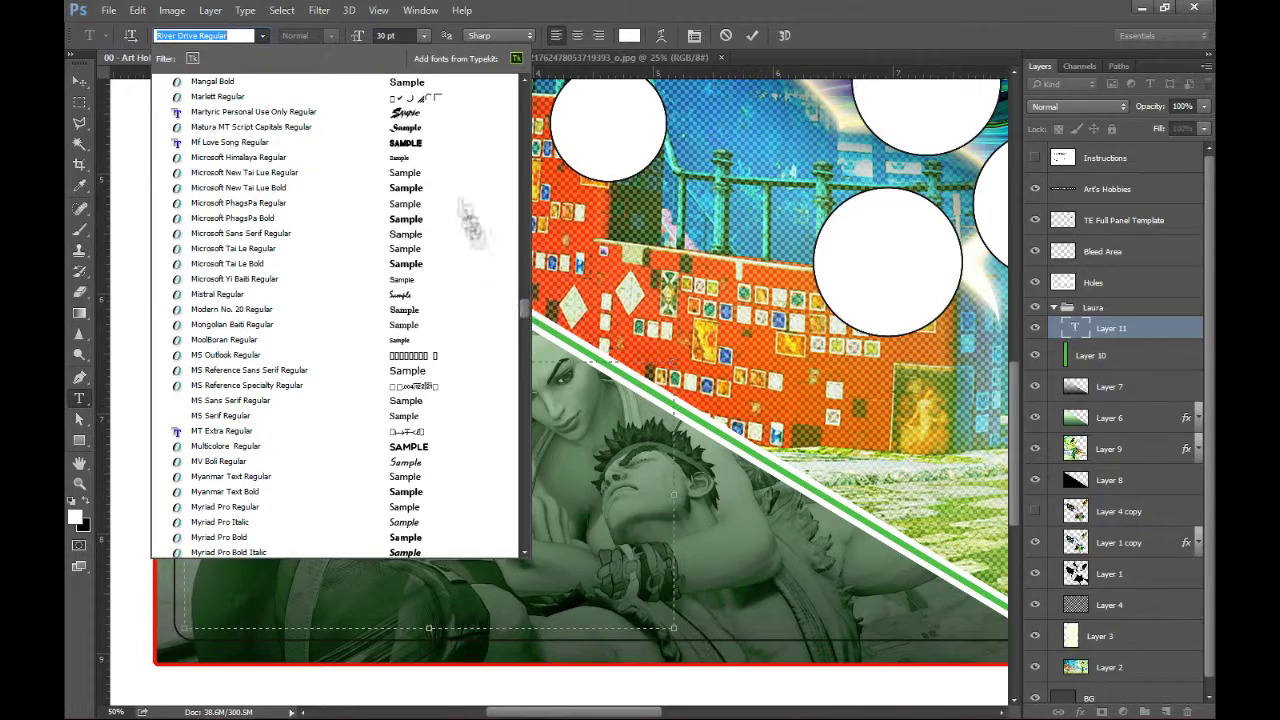
{"action": "left_click", "coordinate": [417, 116]}
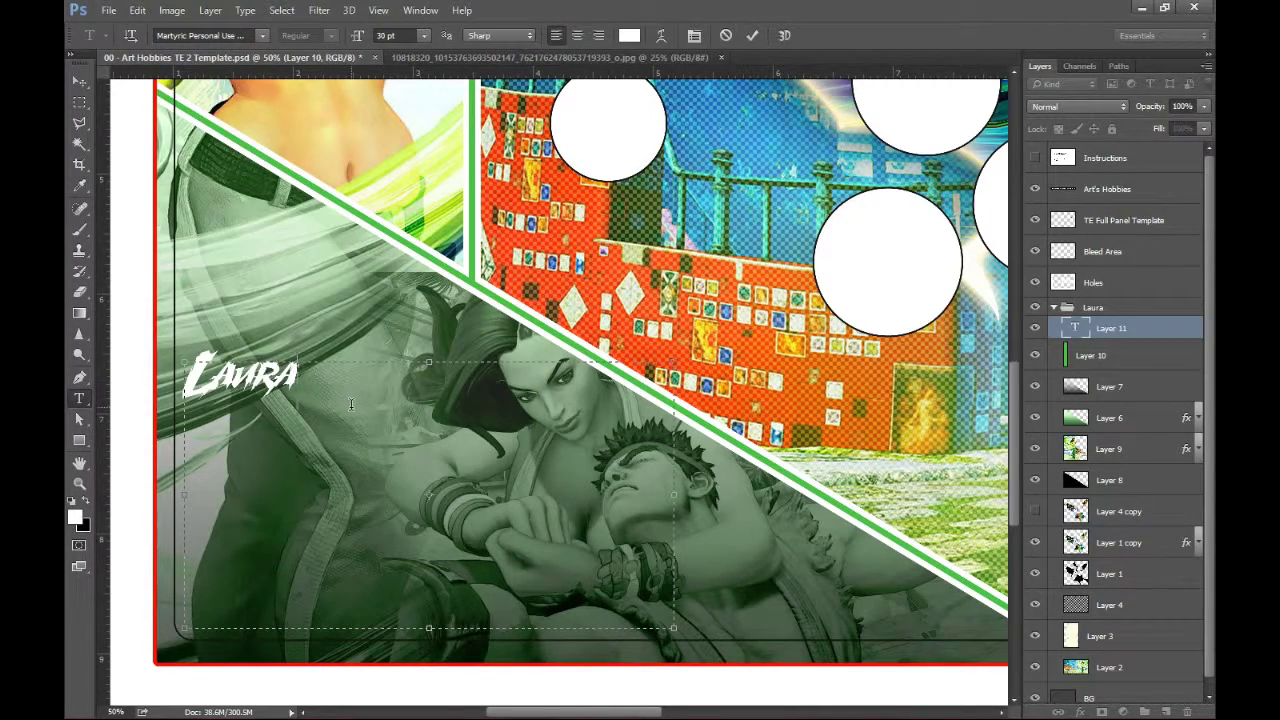
Increase the whole Laura text's font size to 69 pt
{"action": "key", "text": "ctrl+a"}
{"action": "left_click", "coordinate": [391, 35]}
{"action": "key", "text": "Up"}
{"action": "key", "text": "Up"}
{"action": "key", "text": "Up"}
{"action": "key", "text": "Up"}
{"action": "key", "text": "Up"}
{"action": "key", "text": "Up"}
{"action": "key", "text": "Up"}
{"action": "key", "text": "Up"}
{"action": "key", "text": "Up"}
{"action": "key", "text": "Up"}
{"action": "key", "text": "Up"}
{"action": "key", "text": "Up"}
{"action": "key", "text": "Up"}
{"action": "key", "text": "Up"}
{"action": "key", "text": "Up"}
{"action": "key", "text": "Up"}
{"action": "key", "text": "Up"}
{"action": "key", "text": "Up"}
{"action": "key", "text": "Up"}
{"action": "key", "text": "Up"}
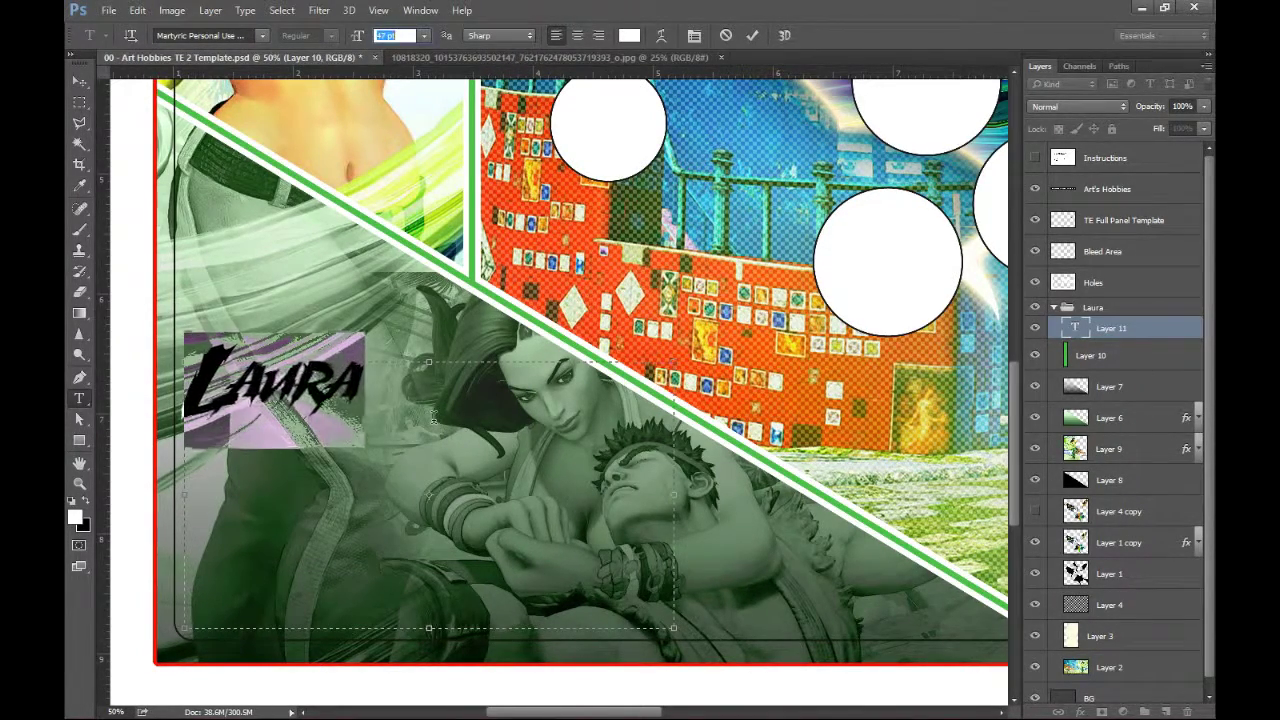
{"action": "key", "text": "Up"}
{"action": "key", "text": "Up"}
{"action": "key", "text": "Up"}
{"action": "key", "text": "Up"}
{"action": "key", "text": "Up"}
{"action": "key", "text": "Up"}
{"action": "left_click", "coordinate": [436, 424]}
Shorten the text box to just below the word Laura and commit the text
{"action": "left_click_drag", "start_coordinate": [438, 628], "coordinate": [455, 439]}
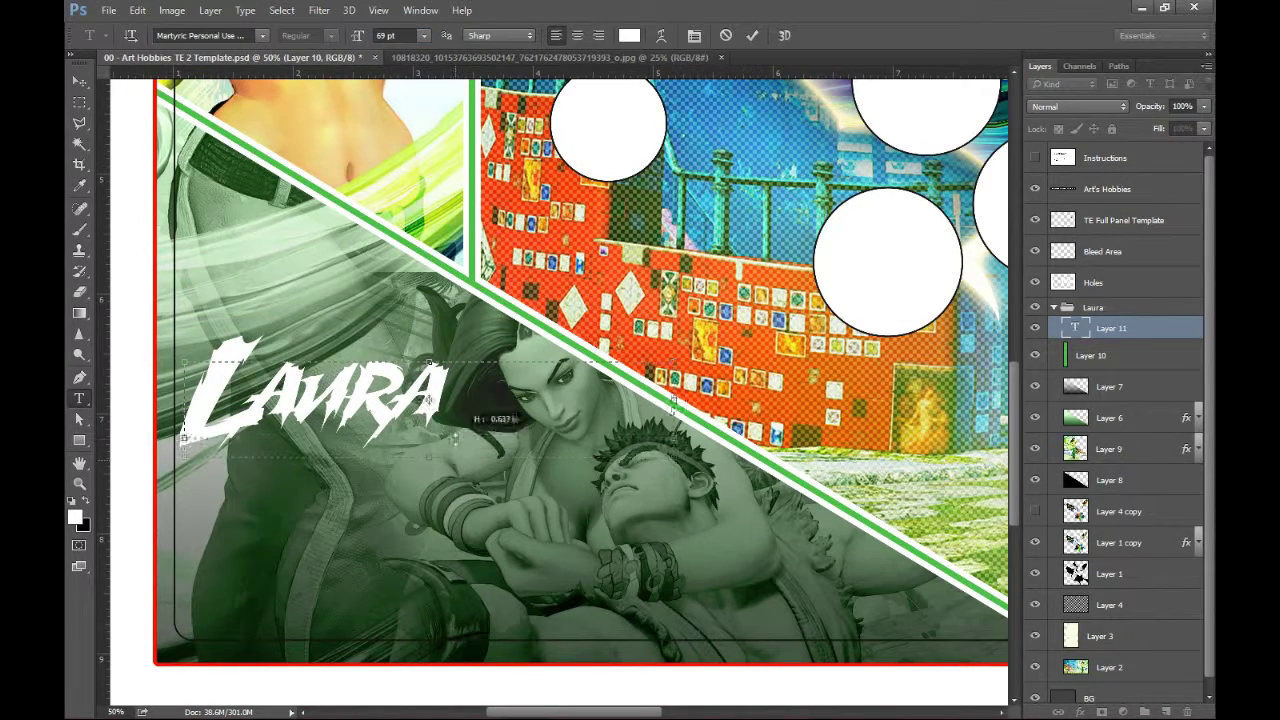
{"action": "left_click_drag", "start_coordinate": [444, 393], "coordinate": [451, 393]}
{"action": "left_click", "coordinate": [1114, 335]}
Duplicate the Laura text layer, move the copy directly below the original and change its wording to Matsuda
{"action": "key", "text": "ctrl+j"}
{"action": "key", "text": "v"}
{"action": "left_click_drag", "start_coordinate": [309, 409], "coordinate": [309, 543]}
{"action": "key", "text": "t"}
{"action": "left_click", "coordinate": [314, 522]}
{"action": "double_click", "coordinate": [417, 522]}
{"action": "type", "text": "Matsuda"}
{"action": "left_click_drag", "start_coordinate": [648, 525], "coordinate": [588, 523]}
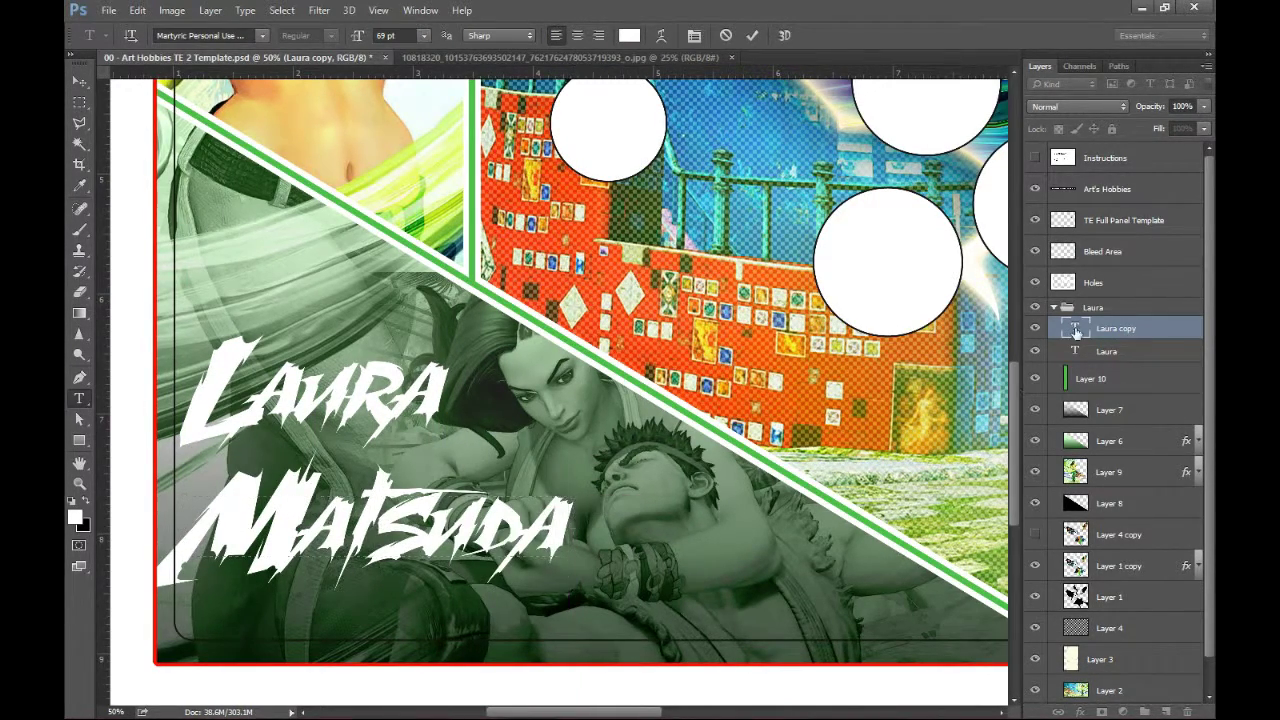
{"action": "key", "text": "ctrl+Return"}
Enlarge the Matsuda text proportionally to about 147%, extending it toward the lower edge of the triangle
{"action": "key", "text": "ctrl+t"}
{"action": "left_click_drag", "start_coordinate": [579, 622], "coordinate": [786, 692]}
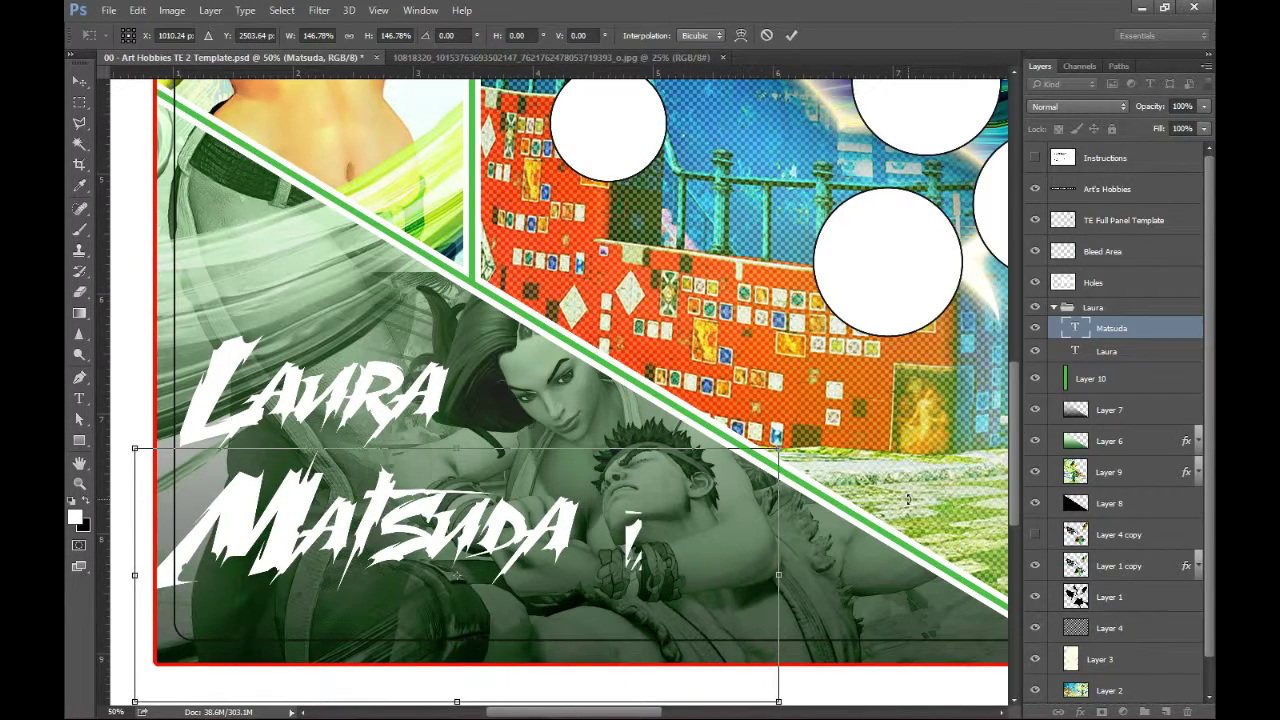
{"action": "key", "text": "Return"}
Group the Matsuda and Laura text layers into a new group named Text
{"action": "left_click", "coordinate": [1145, 713], "text": "alt"}
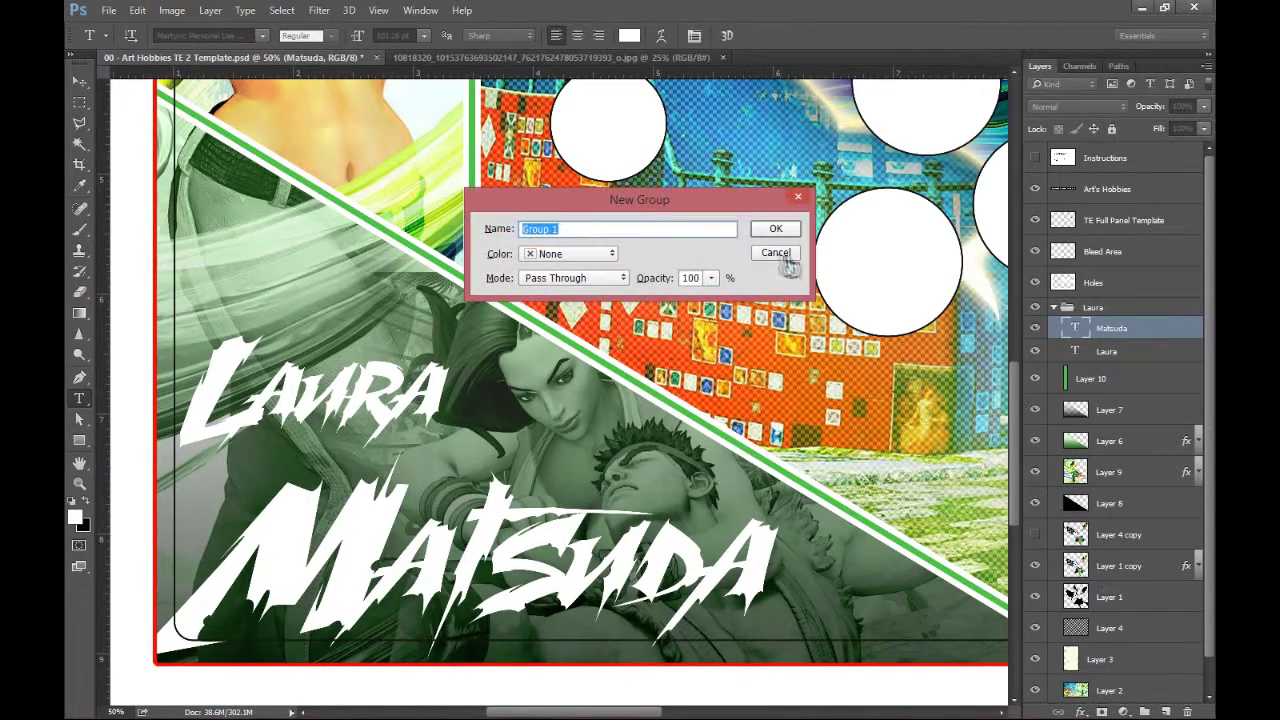
{"action": "left_click", "coordinate": [789, 257]}
{"action": "left_click", "coordinate": [1107, 351], "text": "shift"}
{"action": "left_click", "coordinate": [1145, 713], "text": "alt"}
{"action": "type", "text": "Text"}
{"action": "key", "text": "Return"}
Duplicate the Text group with both name layers inside
{"action": "left_click", "coordinate": [1067, 326]}
{"action": "left_click", "coordinate": [1118, 370]}
{"action": "left_click", "coordinate": [1080, 326]}
{"action": "left_click", "coordinate": [1067, 326]}
{"action": "right_click", "coordinate": [1107, 328]}
{"action": "left_click", "coordinate": [1016, 271]}
{"action": "key", "text": "Escape"}
{"action": "right_click", "coordinate": [1088, 328]}
{"action": "left_click", "coordinate": [1016, 268]}
{"action": "key", "text": "Return"}
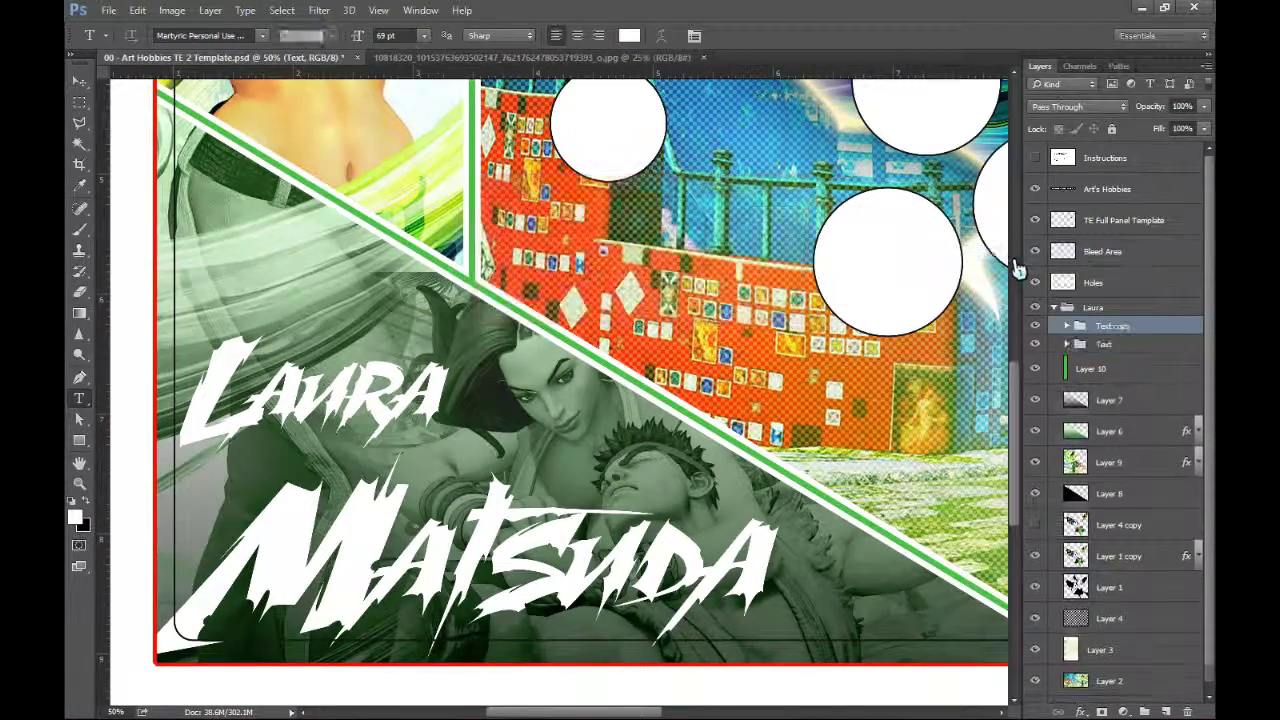
Hide the original Text group and select both text layers inside its copy, undoing the last change made to them
{"action": "left_click", "coordinate": [1035, 345]}
{"action": "left_click", "coordinate": [1067, 326]}
{"action": "left_click", "coordinate": [1118, 346]}
{"action": "left_click", "coordinate": [1134, 372], "text": "shift"}
{"action": "right_click", "coordinate": [1134, 373]}
{"action": "left_click", "coordinate": [905, 398]}
{"action": "left_click", "coordinate": [1138, 380]}
{"action": "key", "text": "ctrl+z"}
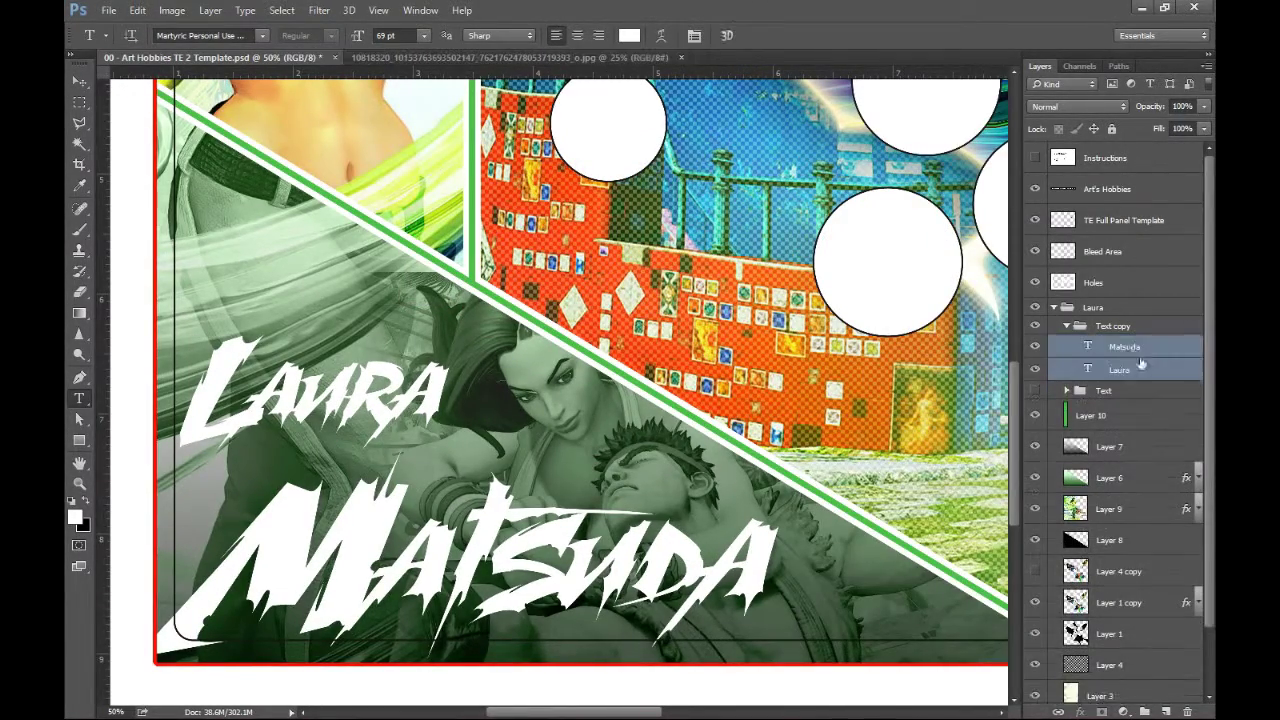
Convert the Matsuda and Laura text layers in the copied group to shapes, one after the other
{"action": "left_click", "coordinate": [1112, 347]}
{"action": "right_click", "coordinate": [1104, 347]}
{"action": "left_click", "coordinate": [844, 409]}
{"action": "right_click", "coordinate": [1140, 377]}
{"action": "left_click", "coordinate": [1088, 381], "text": "ctrl"}
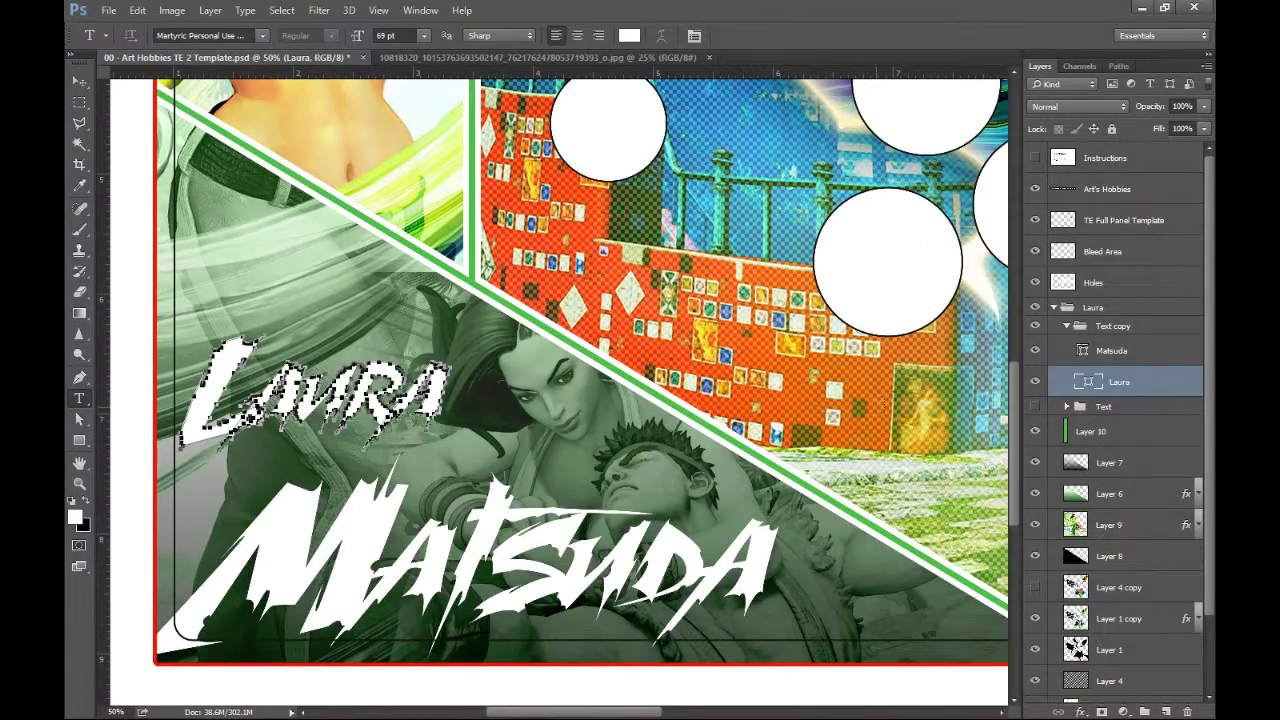
{"action": "left_click", "coordinate": [79, 82]}
{"action": "left_click", "coordinate": [79, 419]}
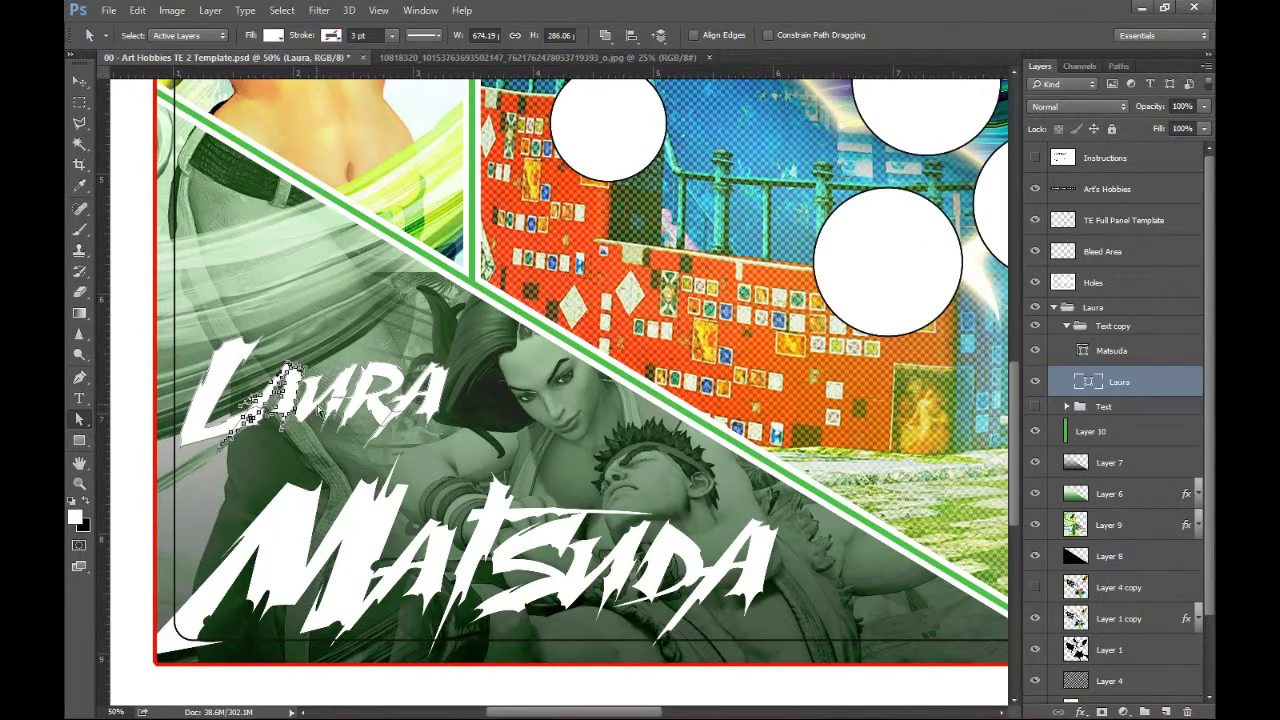
{"action": "left_click", "coordinate": [432, 418], "text": "shift"}
{"action": "key", "text": "ctrl+t"}
{"action": "mouse_move", "coordinate": [428, 430]}
{"action": "left_mouse_down"}
{"action": "mouse_move", "coordinate": [412, 414]}
{"action": "mouse_move", "coordinate": [425, 436]}
{"action": "left_mouse_up"}
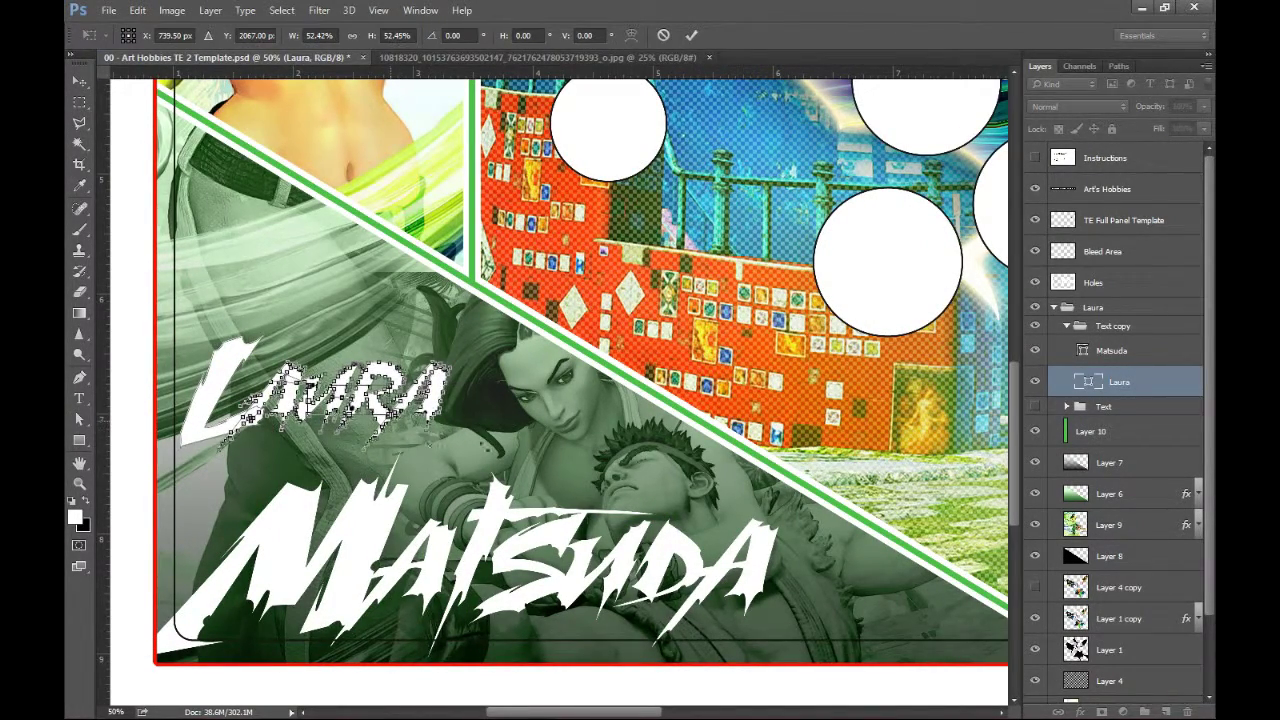
{"action": "key", "text": "Escape"}
Select the letters "aura" in the Laura shape, scale them to about 56% and place them beside the large L
{"action": "left_click", "coordinate": [1094, 386]}
{"action": "key", "text": "ctrl+plus"}
{"action": "left_click", "coordinate": [262, 402]}
{"action": "left_click", "coordinate": [212, 404], "text": "shift"}
{"action": "key", "text": "z"}
{"action": "key", "text": "ctrl+plus"}
{"action": "left_click", "coordinate": [79, 419]}
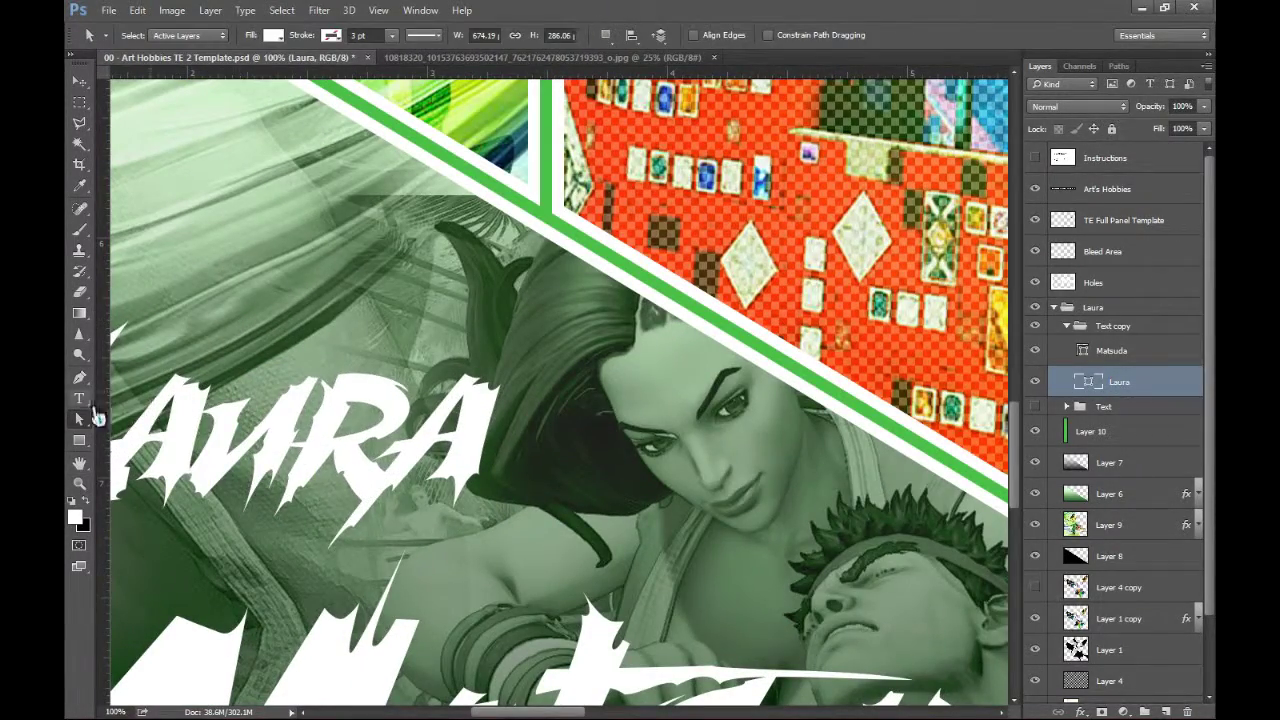
{"action": "left_click", "coordinate": [333, 447], "text": "shift"}
{"action": "left_click", "coordinate": [440, 428], "text": "shift"}
{"action": "key", "text": "ctrl+minus"}
{"action": "key", "text": "ctrl+t"}
{"action": "left_click_drag", "start_coordinate": [213, 499], "coordinate": [291, 470]}
{"action": "left_click_drag", "start_coordinate": [362, 439], "coordinate": [307, 404]}
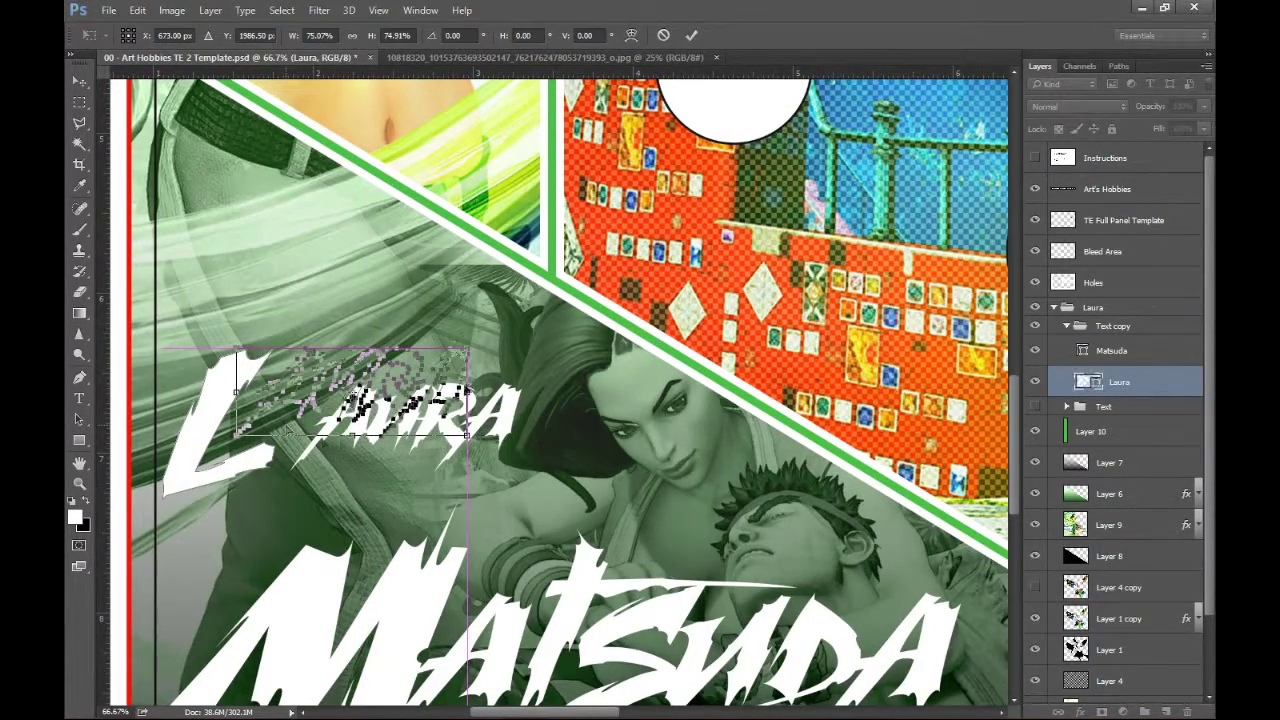
{"action": "left_click_drag", "start_coordinate": [466, 350], "coordinate": [420, 367]}
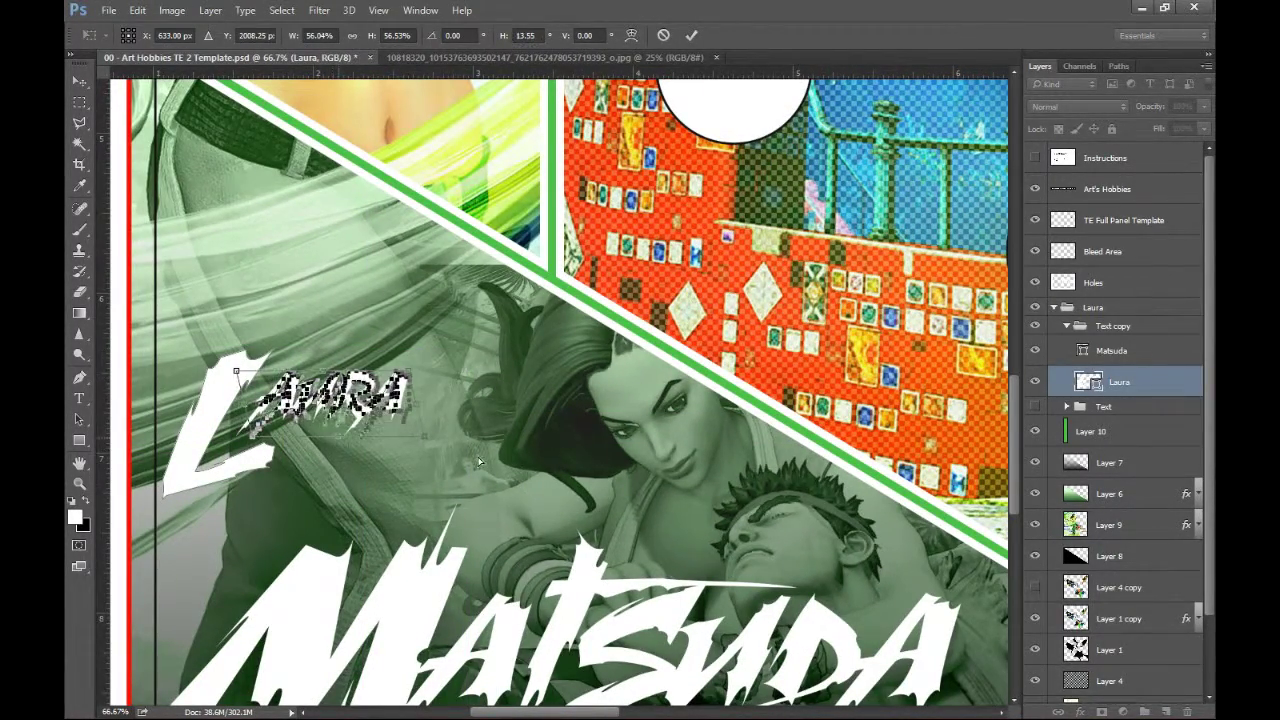
{"action": "key", "text": "Return"}
{"action": "scroll", "coordinate": [430, 385], "scroll_direction": "down", "scroll_amount": 2}
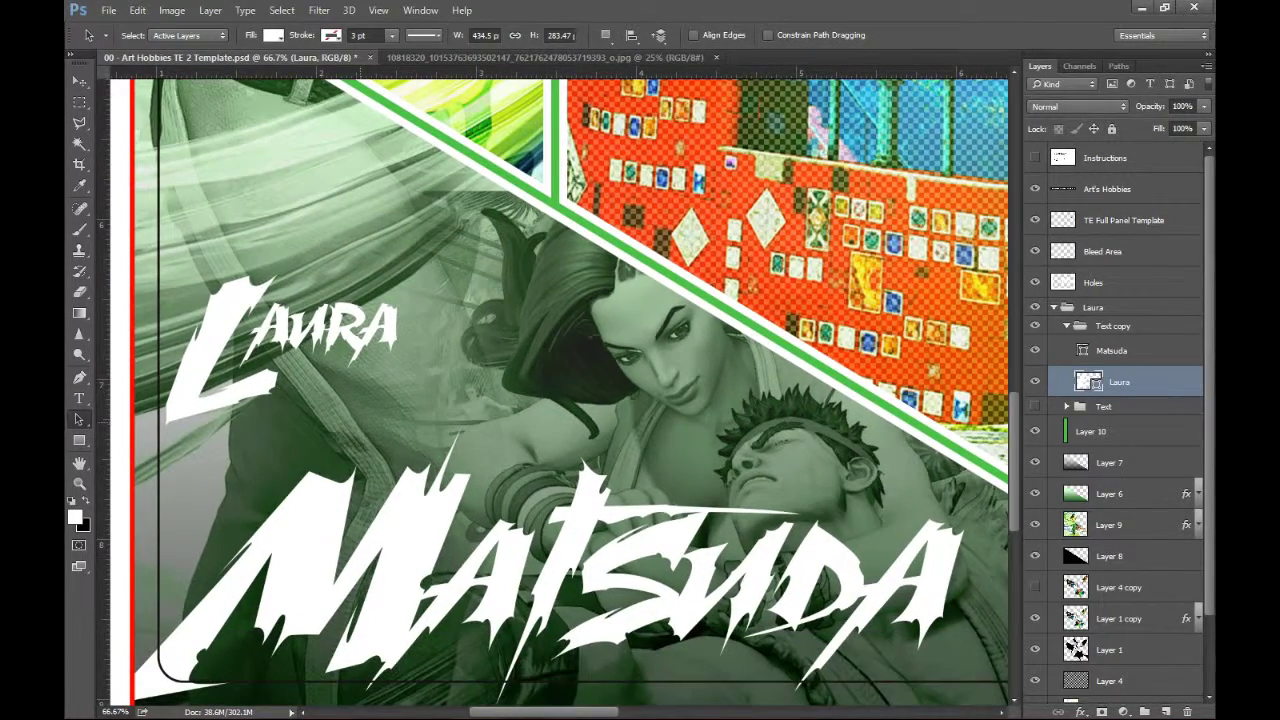
Scale the letters "atsuda" in the Matsuda shape to about 60% and place them beside the large M
{"action": "left_click", "coordinate": [1121, 358]}
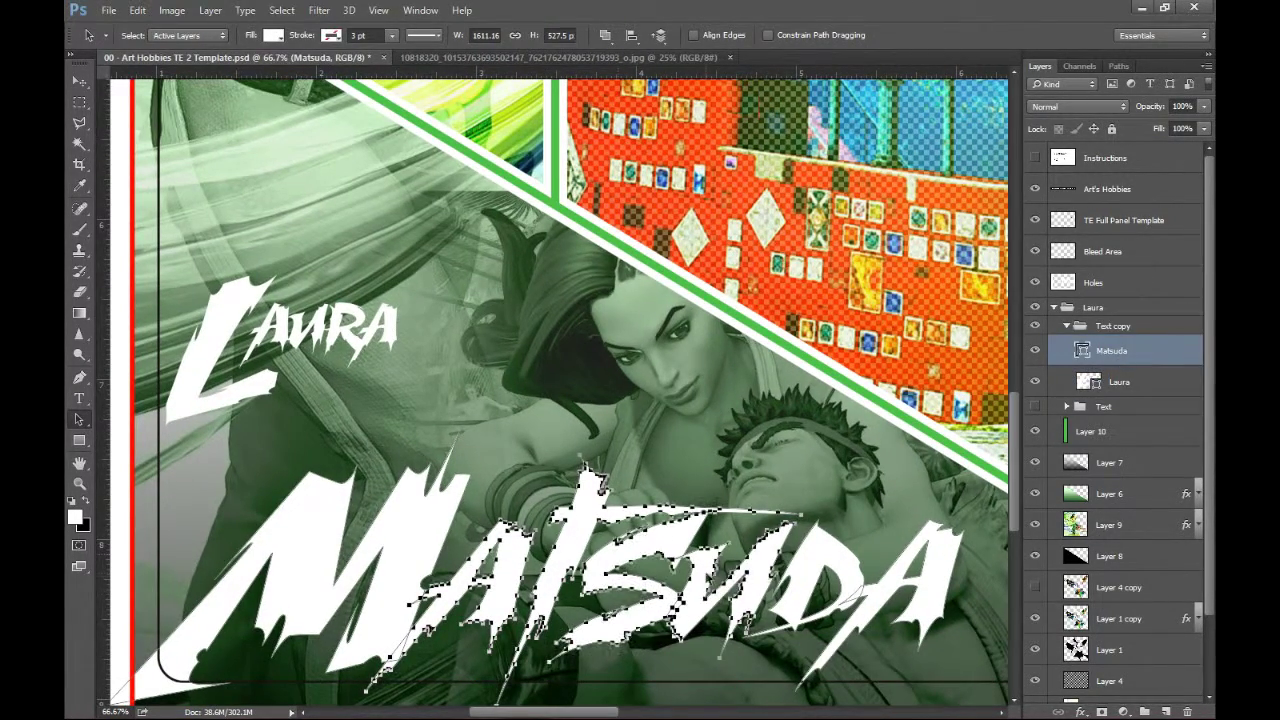
{"action": "key", "text": "ctrl+t"}
{"action": "left_click_drag", "start_coordinate": [367, 456], "coordinate": [489, 511]}
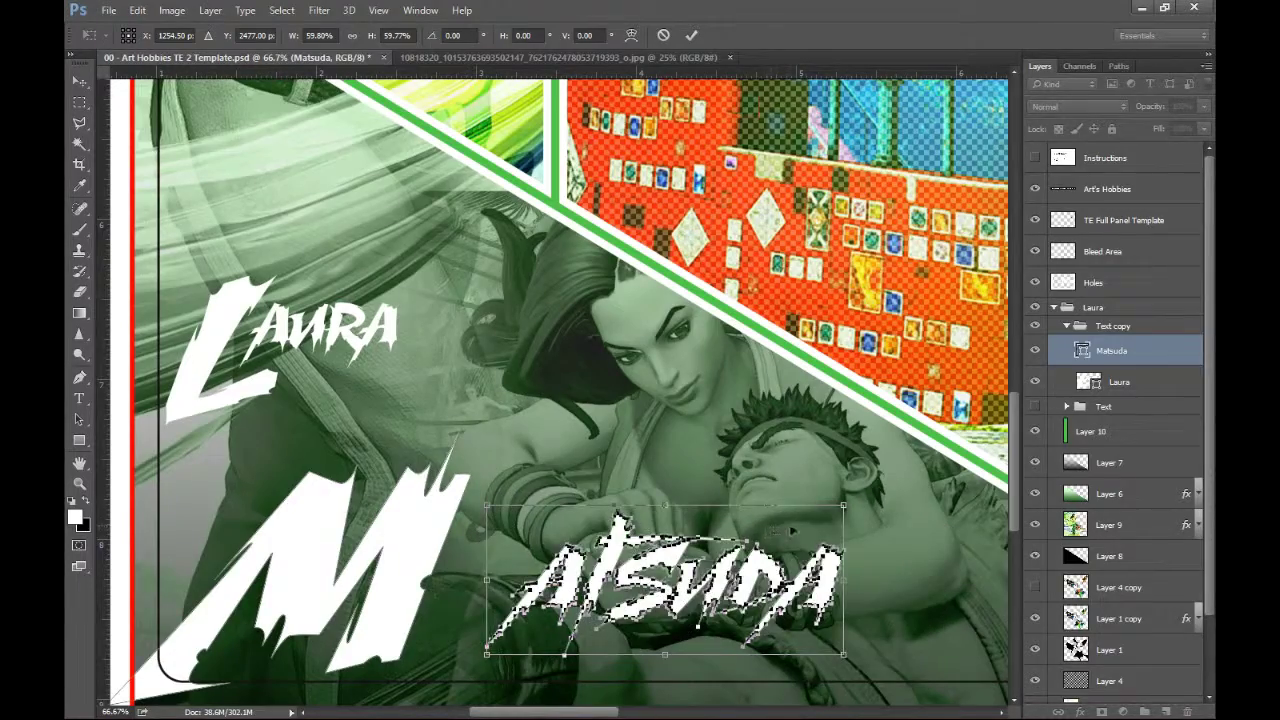
{"action": "left_click_drag", "start_coordinate": [786, 533], "coordinate": [710, 541]}
{"action": "key", "text": "Return"}
Try to widen and skew the initial M of Matsuda, and undo the changes
{"action": "left_click", "coordinate": [287, 565]}
{"action": "key", "text": "ctrl+t"}
{"action": "left_click_drag", "start_coordinate": [286, 425], "coordinate": [190, 423]}
{"action": "left_click_drag", "start_coordinate": [374, 425], "coordinate": [426, 418]}
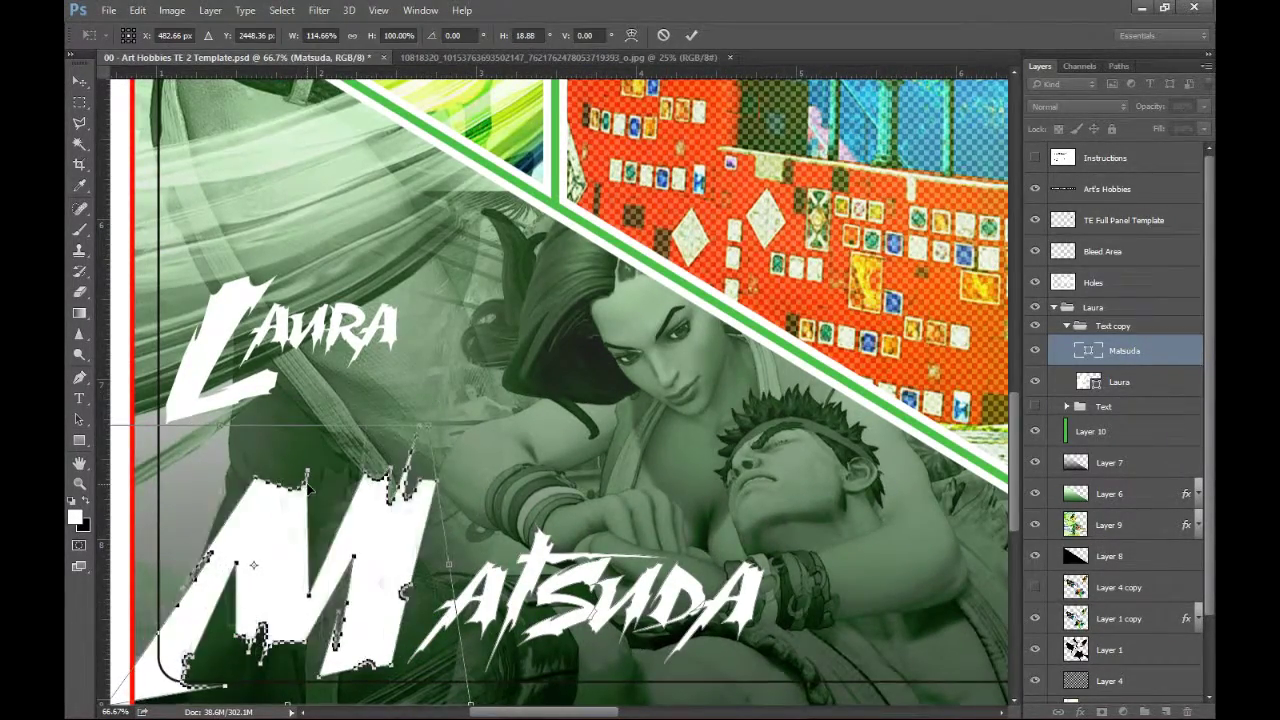
{"action": "key", "text": "ctrl+minus"}
{"action": "key", "text": "Escape"}
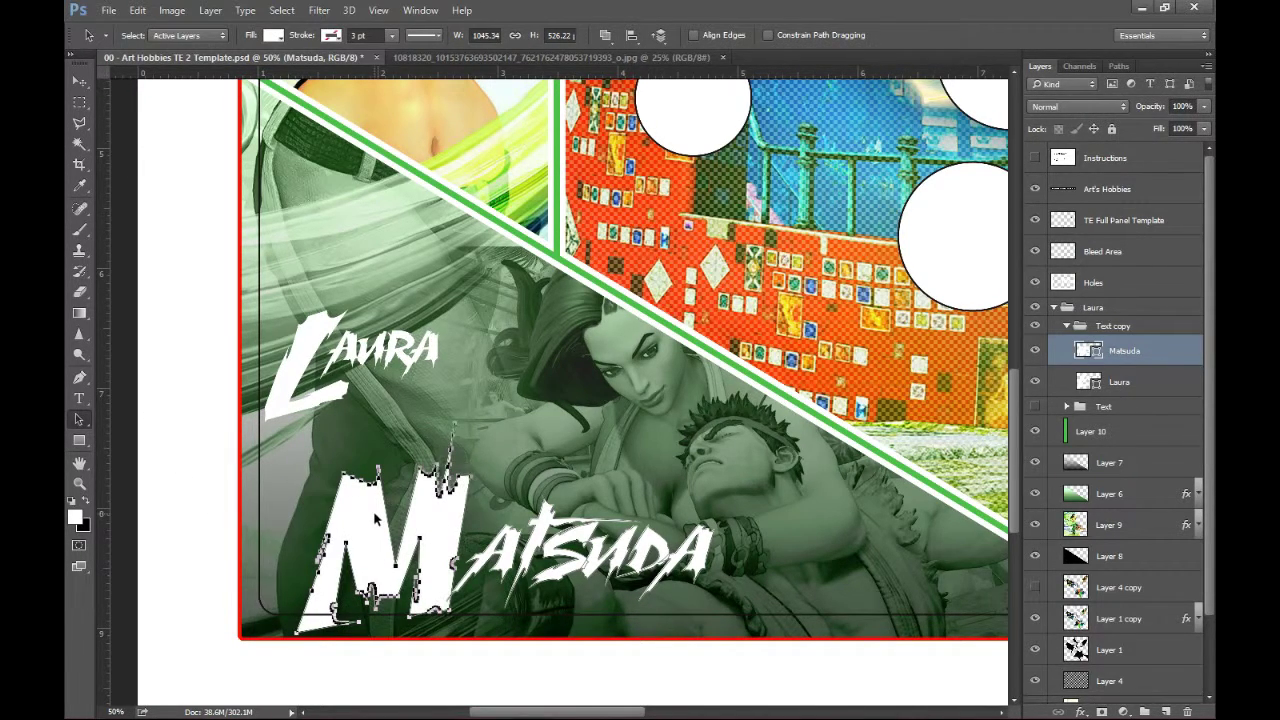
{"action": "key", "text": "ctrl+t"}
{"action": "left_click_drag", "start_coordinate": [296, 425], "coordinate": [186, 400]}
{"action": "key", "text": "Escape"}
{"action": "key", "text": "ctrl+alt+z"}
{"action": "key", "text": "ctrl+alt+z"}
{"action": "key", "text": "ctrl+alt+z"}
Enlarge the initial M of Matsuda and position it against the lower-left border of the template
{"action": "key", "text": "ctrl+t"}
{"action": "left_click_drag", "start_coordinate": [219, 424], "coordinate": [141, 363]}
{"action": "key", "text": "ctrl+z"}
{"action": "key", "text": "Return"}
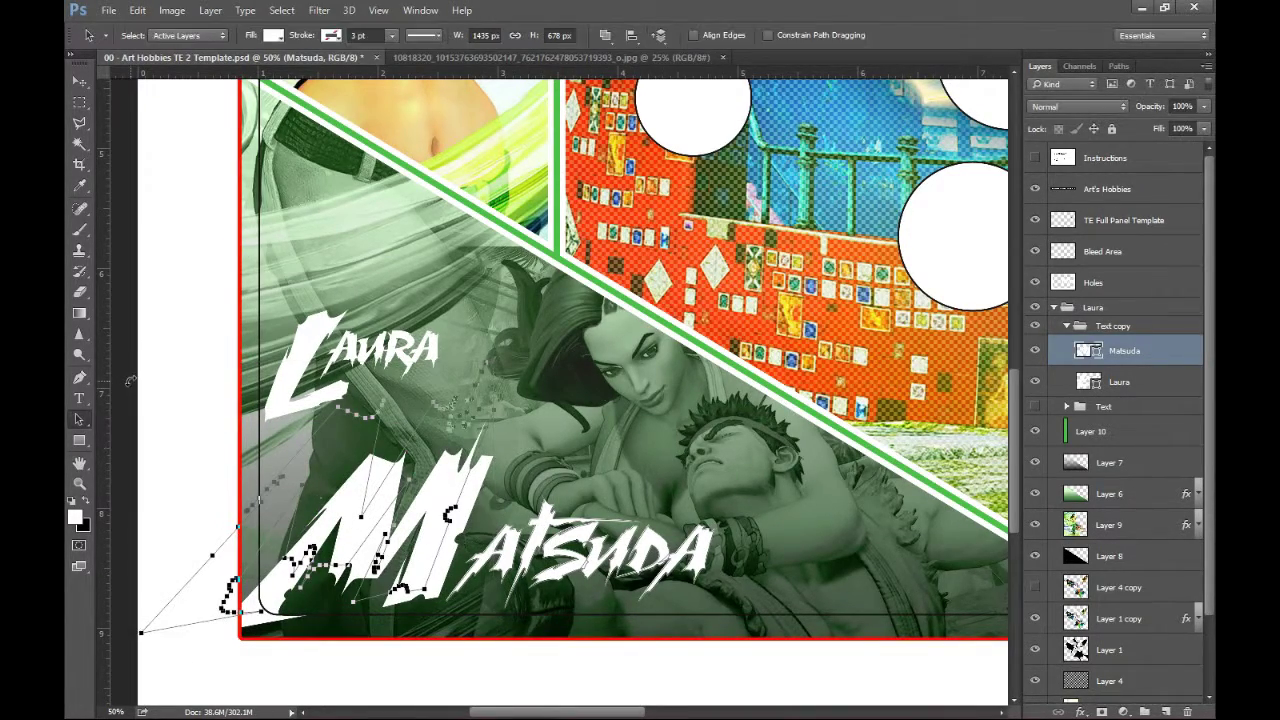
{"action": "key", "text": "ctrl+t"}
{"action": "left_click_drag", "start_coordinate": [317, 633], "coordinate": [424, 637]}
{"action": "left_click_drag", "start_coordinate": [547, 500], "coordinate": [463, 480]}
{"action": "key", "text": "Return"}
{"action": "key", "text": "ctrl+z"}
{"action": "key", "text": "Return"}
Move the Laura lettering above the small Matsuda letters, beside the M, and scale down its initial L
{"action": "left_click_drag", "start_coordinate": [376, 362], "coordinate": [619, 458]}
{"action": "key", "text": "p"}
{"action": "left_click", "coordinate": [80, 422]}
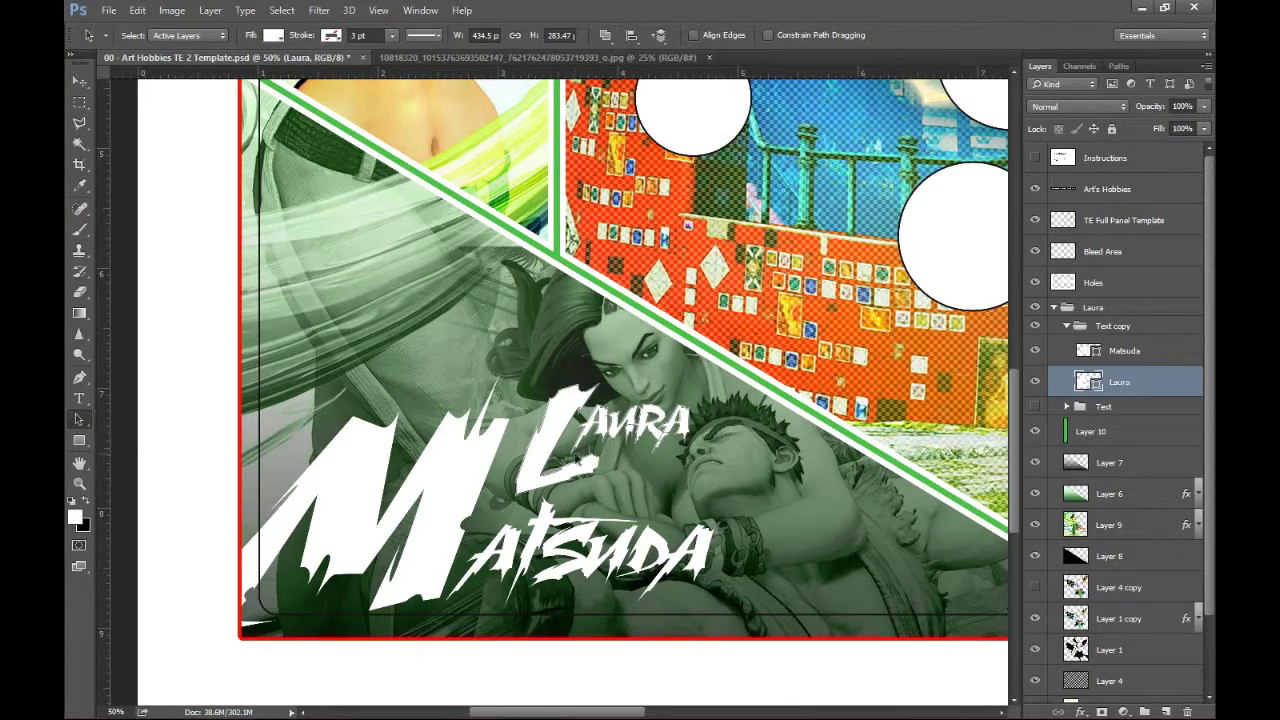
{"action": "left_click", "coordinate": [561, 464]}
{"action": "key", "text": "ctrl+t"}
{"action": "key", "text": "ctrl+plus"}
{"action": "left_click_drag", "start_coordinate": [613, 533], "coordinate": [546, 502]}
{"action": "left_click_drag", "start_coordinate": [529, 456], "coordinate": [552, 488]}
{"action": "key", "text": "Return"}
{"action": "key", "text": "ctrl+t"}
{"action": "left_click_drag", "start_coordinate": [563, 419], "coordinate": [580, 382]}
{"action": "key", "text": "Return"}
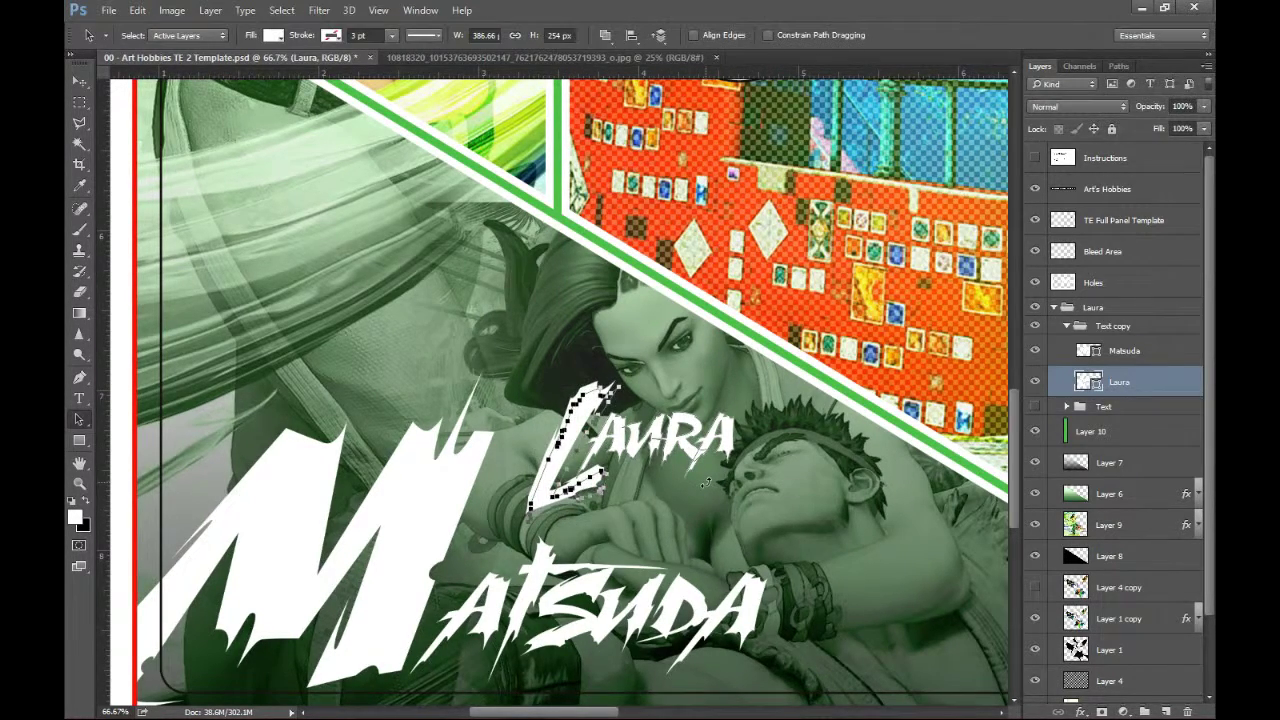
Enlarge the whole Laura lettering, rotate it about 7.6 degrees and place it overlapping the M
{"action": "left_click_drag", "start_coordinate": [733, 521], "coordinate": [826, 568]}
{"action": "left_click_drag", "start_coordinate": [848, 380], "coordinate": [875, 433]}
{"action": "left_click_drag", "start_coordinate": [692, 455], "coordinate": [527, 446]}
{"action": "left_click_drag", "start_coordinate": [374, 288], "coordinate": [370, 292]}
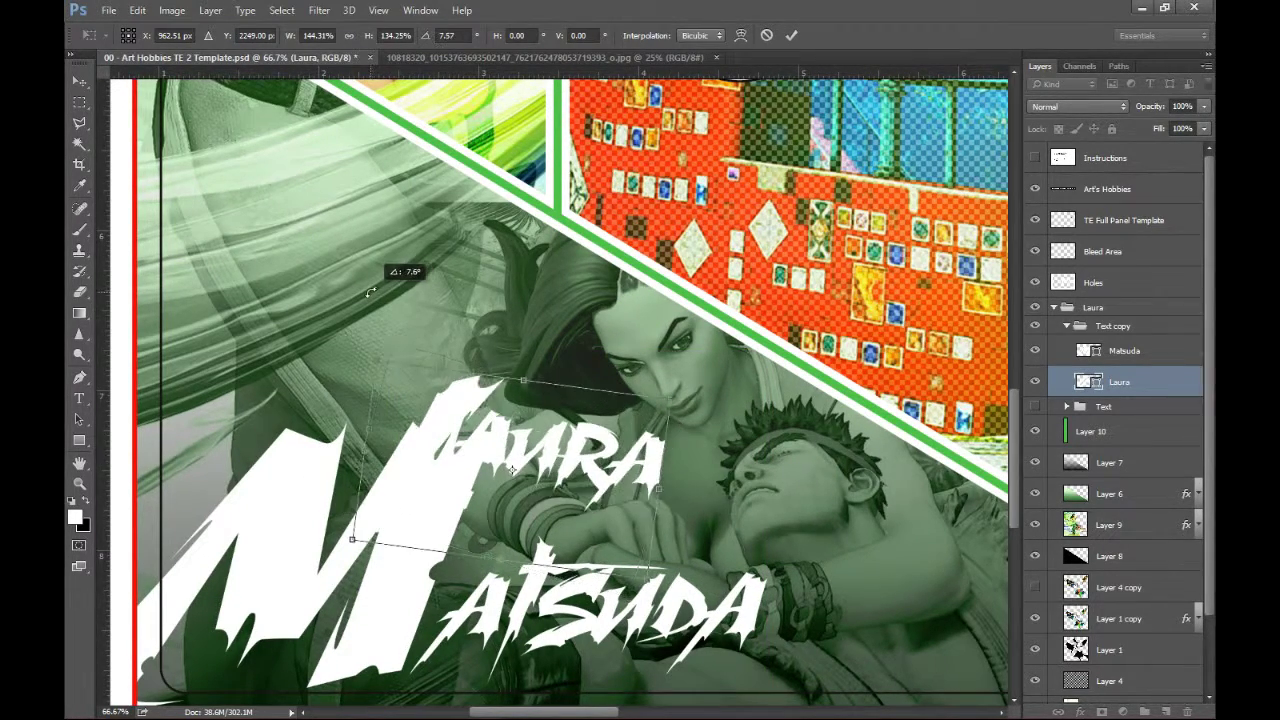
{"action": "left_click_drag", "start_coordinate": [474, 466], "coordinate": [476, 387]}
{"action": "key", "text": "Return"}
Move the whole Text copy group about 0.29 in to the right
{"action": "left_click", "coordinate": [1098, 329]}
{"action": "key", "text": "v"}
{"action": "left_click_drag", "start_coordinate": [478, 338], "coordinate": [530, 449]}
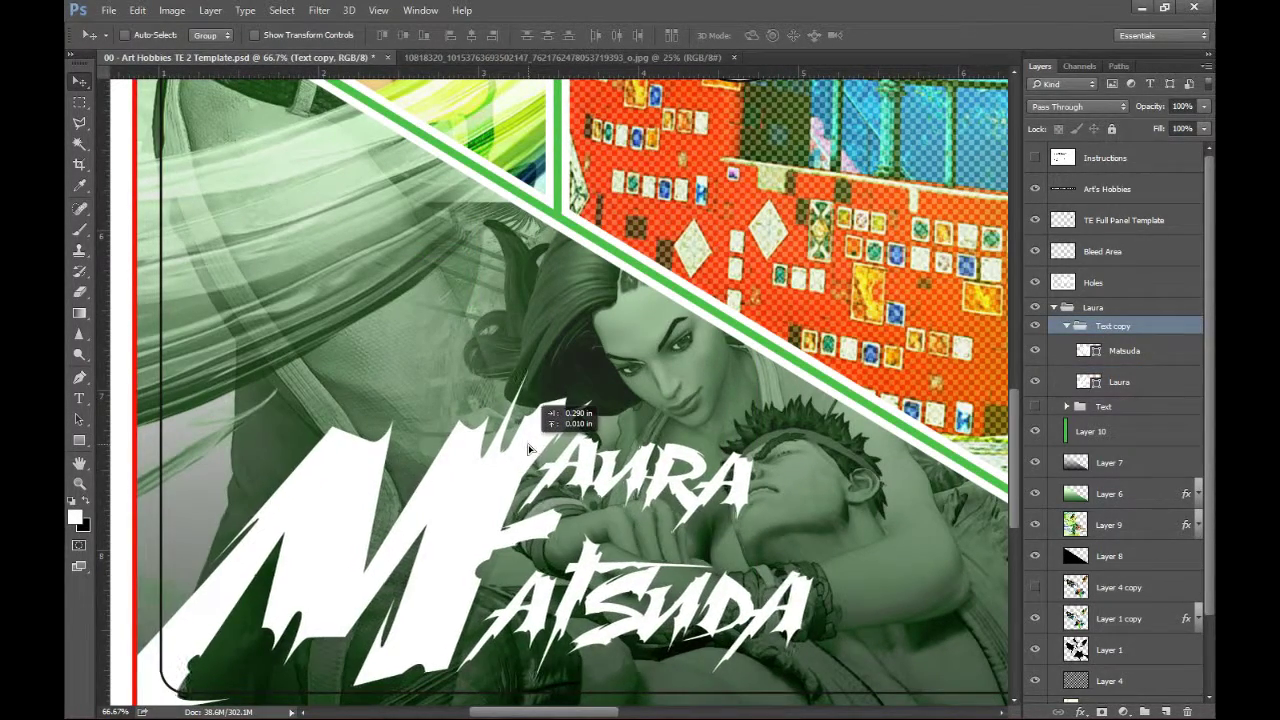
Add an outside stroke in dark grey #373737 to the Laura layer
{"action": "double_click", "coordinate": [1140, 382]}
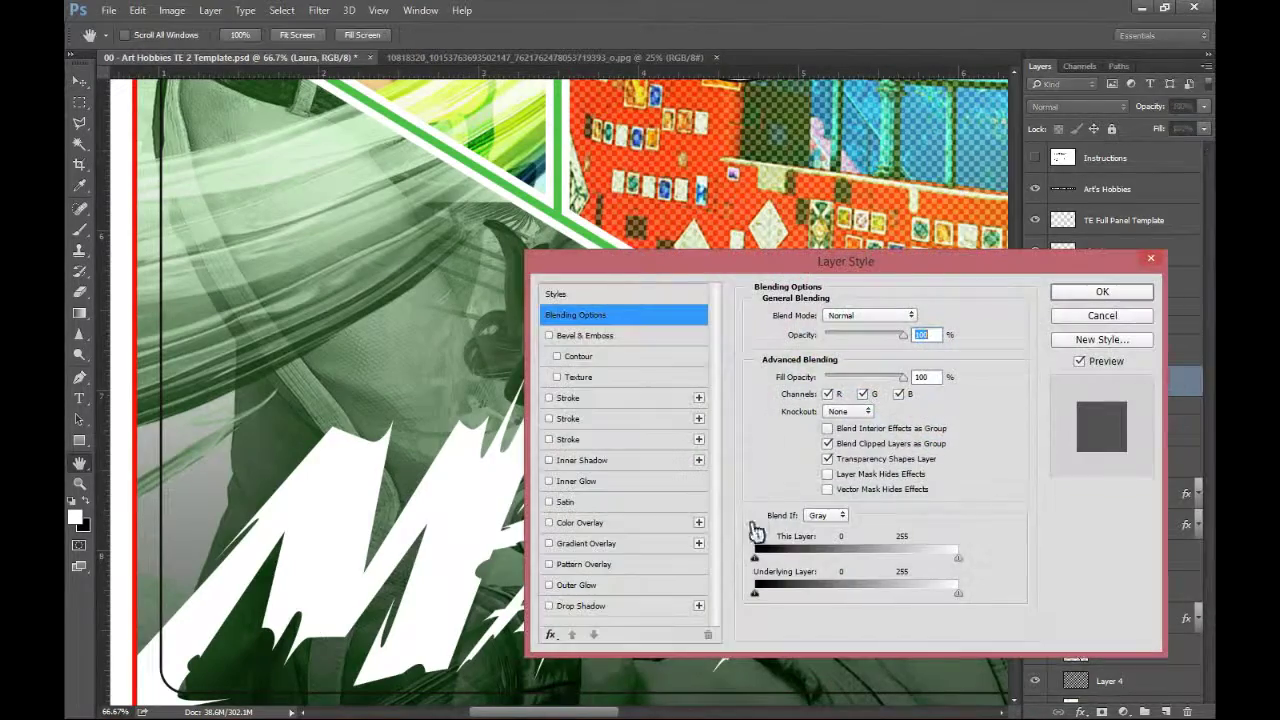
{"action": "left_click", "coordinate": [578, 441]}
{"action": "left_click", "coordinate": [800, 441]}
{"action": "type", "text": "333333"}
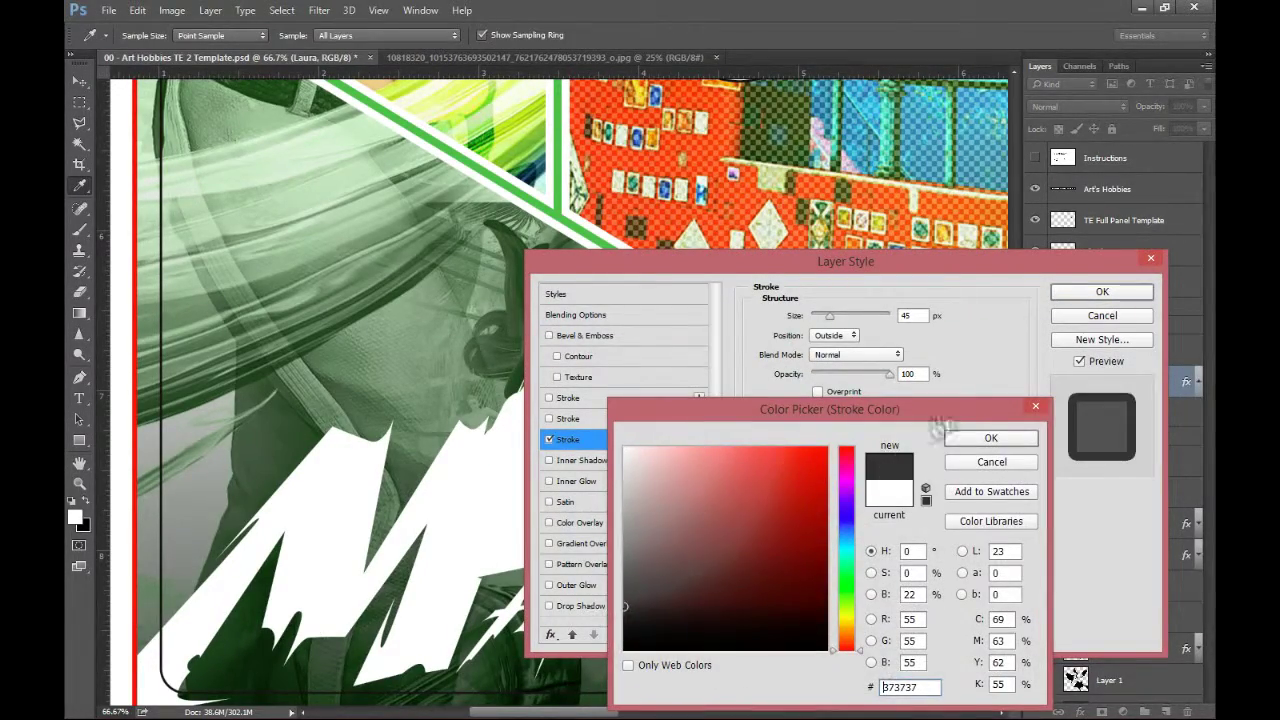
{"action": "left_click", "coordinate": [990, 437]}
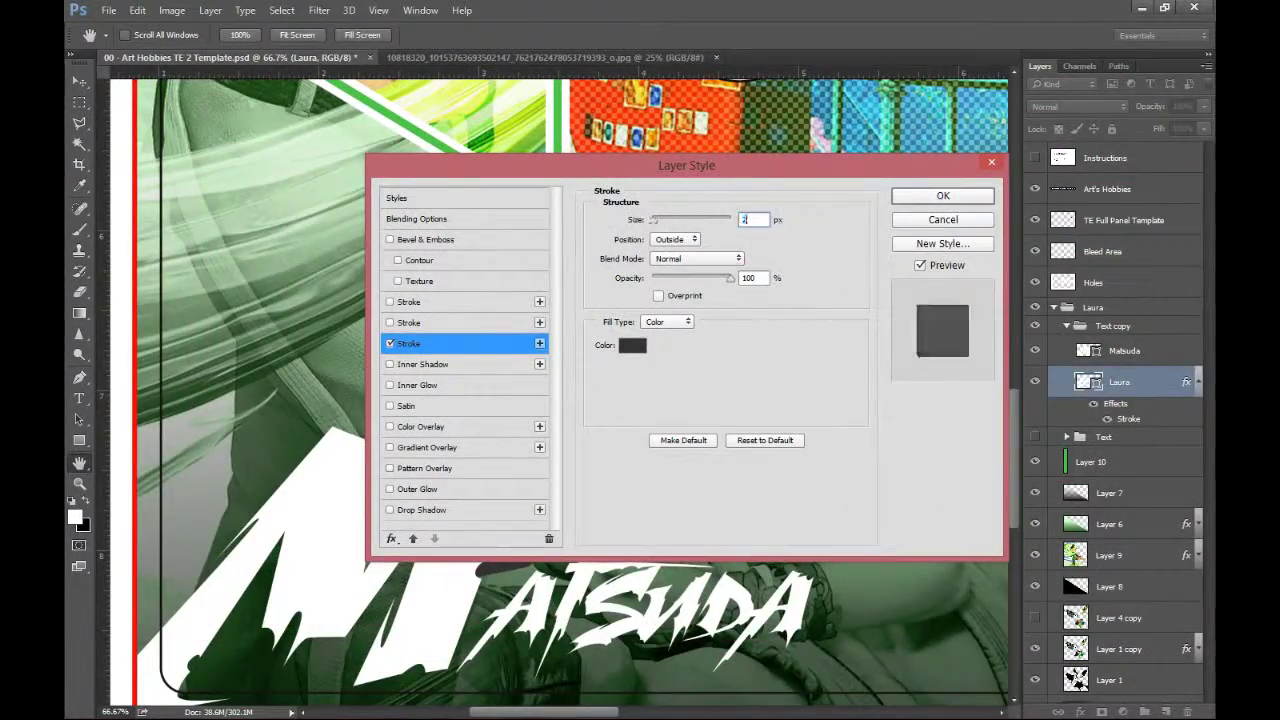
{"action": "key", "text": "Return"}
Place the Laura layer above the Matsuda layer and set its stroke size to 15 px
{"action": "left_click", "coordinate": [1198, 382]}
{"action": "left_click_drag", "start_coordinate": [1130, 382], "coordinate": [1128, 340]}
{"action": "left_click", "coordinate": [1198, 351]}
{"action": "double_click", "coordinate": [1119, 390]}
{"action": "type", "text": "15"}
{"action": "key", "text": "Return"}
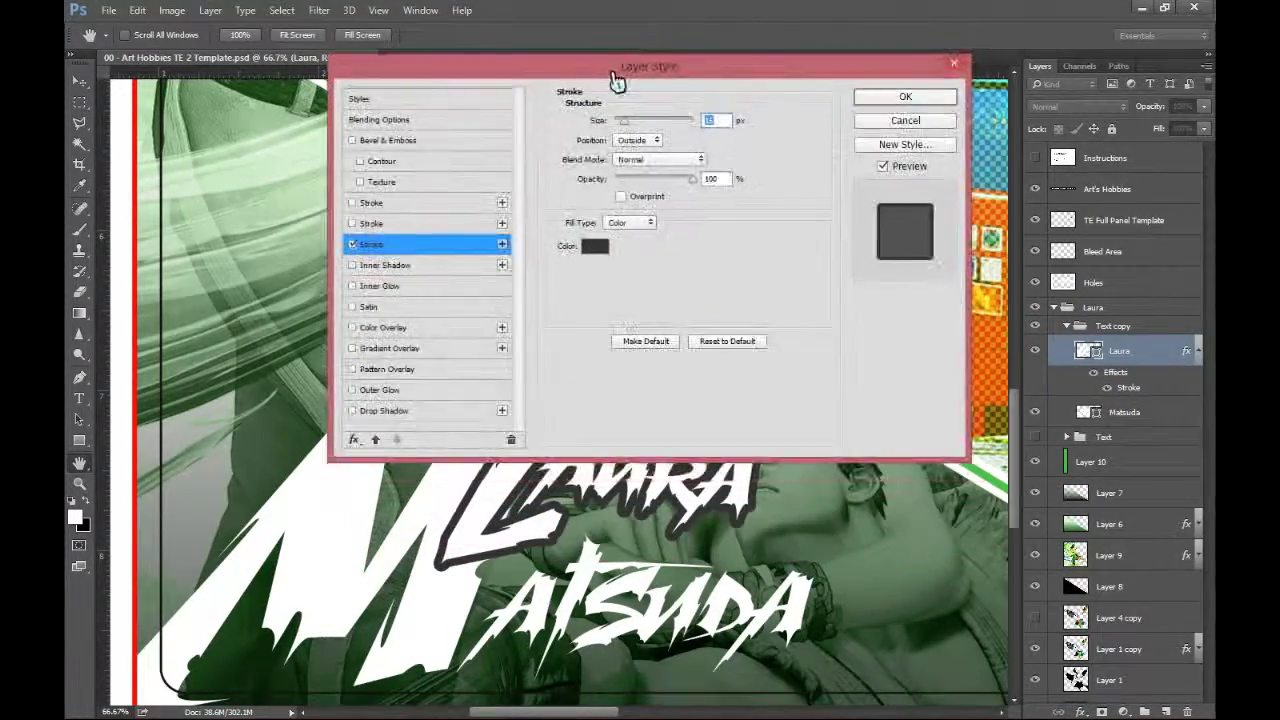
Copy the Laura layer's stroke style onto the Matsuda layer
{"action": "left_click", "coordinate": [1197, 350]}
{"action": "right_click", "coordinate": [1137, 350]}
{"action": "left_click", "coordinate": [860, 453]}
{"action": "right_click", "coordinate": [1170, 385]}
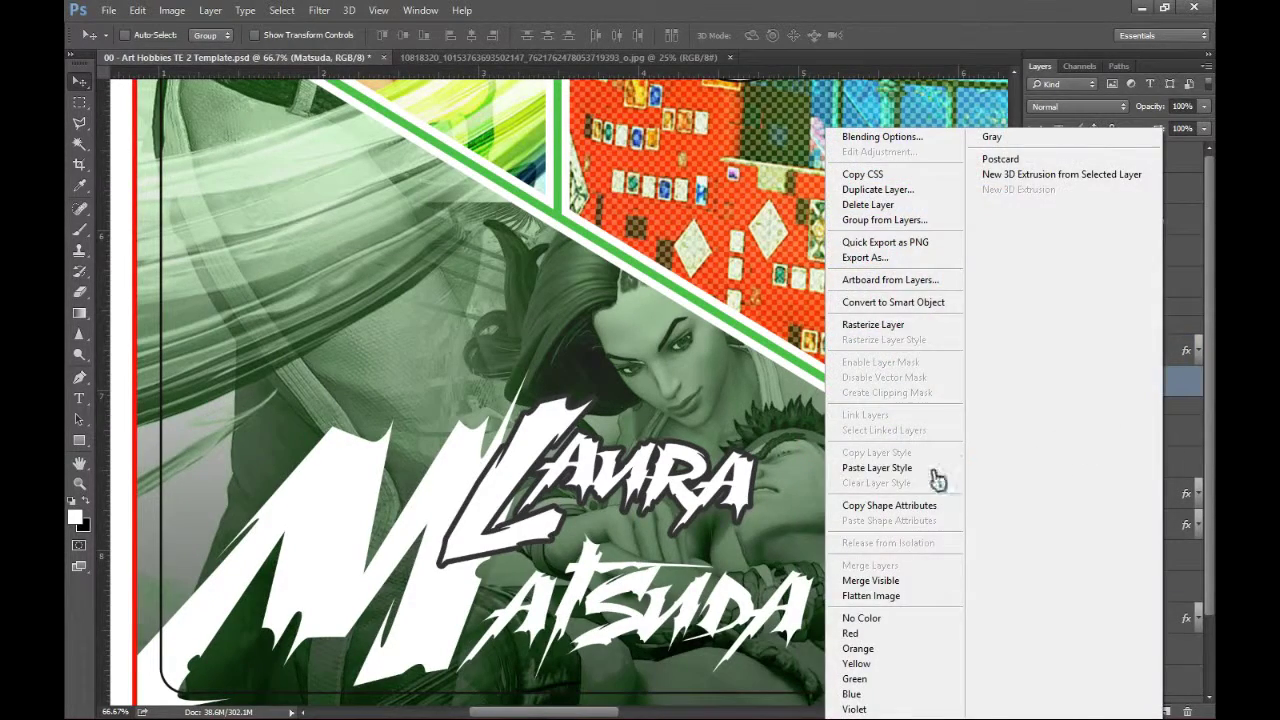
{"action": "left_click", "coordinate": [935, 467]}
{"action": "left_click", "coordinate": [1186, 383]}
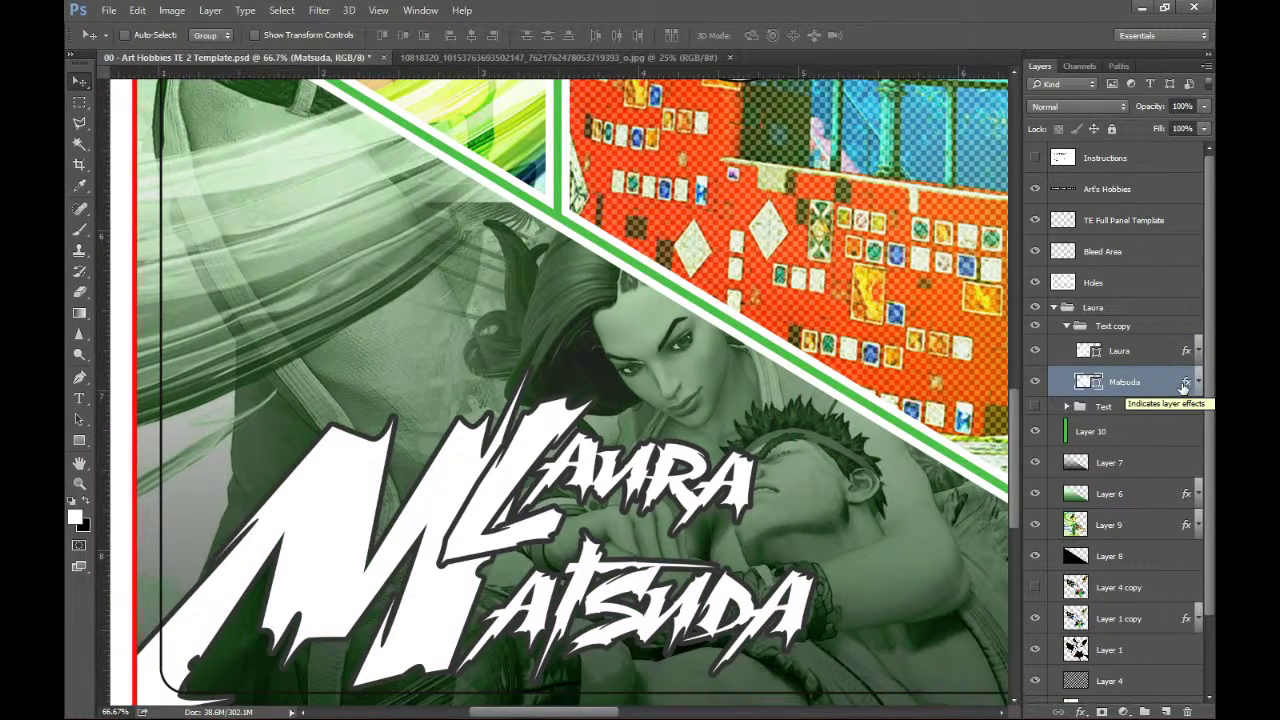
Give the Laura layer a colour overlay in yellow #f7e455, sampled from the character's clothing
{"action": "double_click", "coordinate": [1186, 352]}
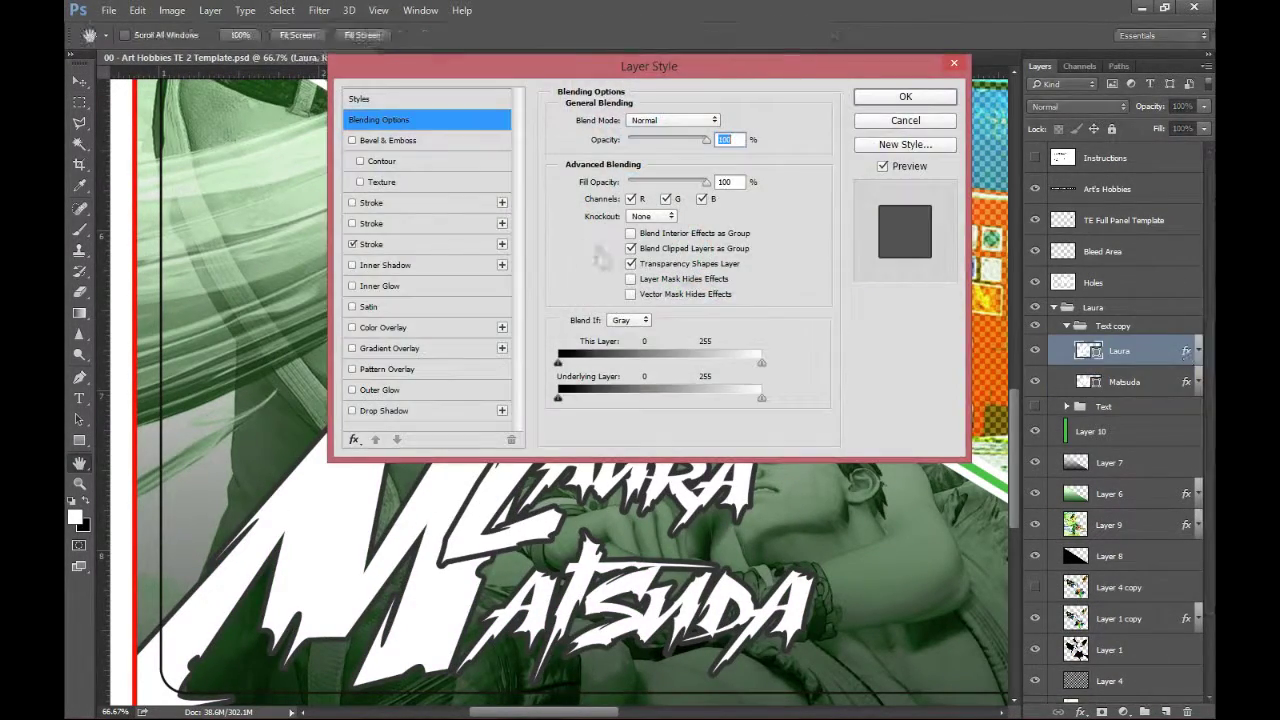
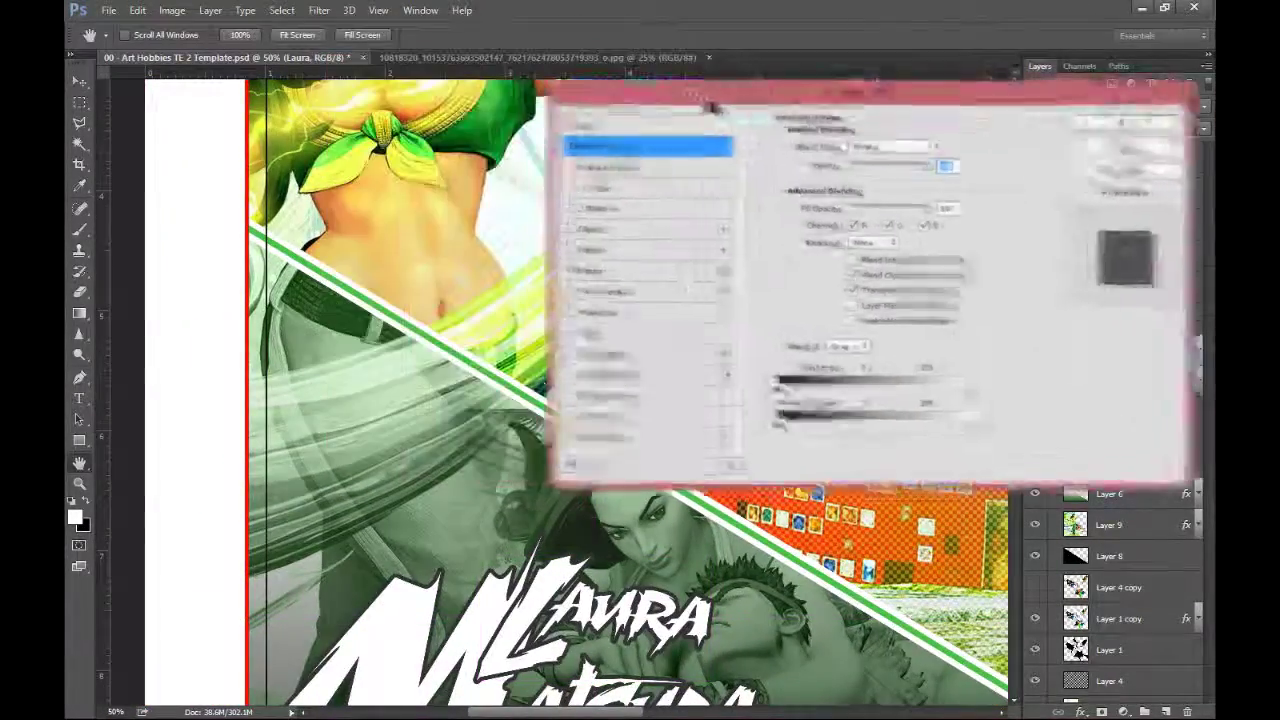
{"action": "left_click", "coordinate": [988, 164]}
{"action": "left_click", "coordinate": [430, 168]}
{"action": "left_click", "coordinate": [991, 438]}
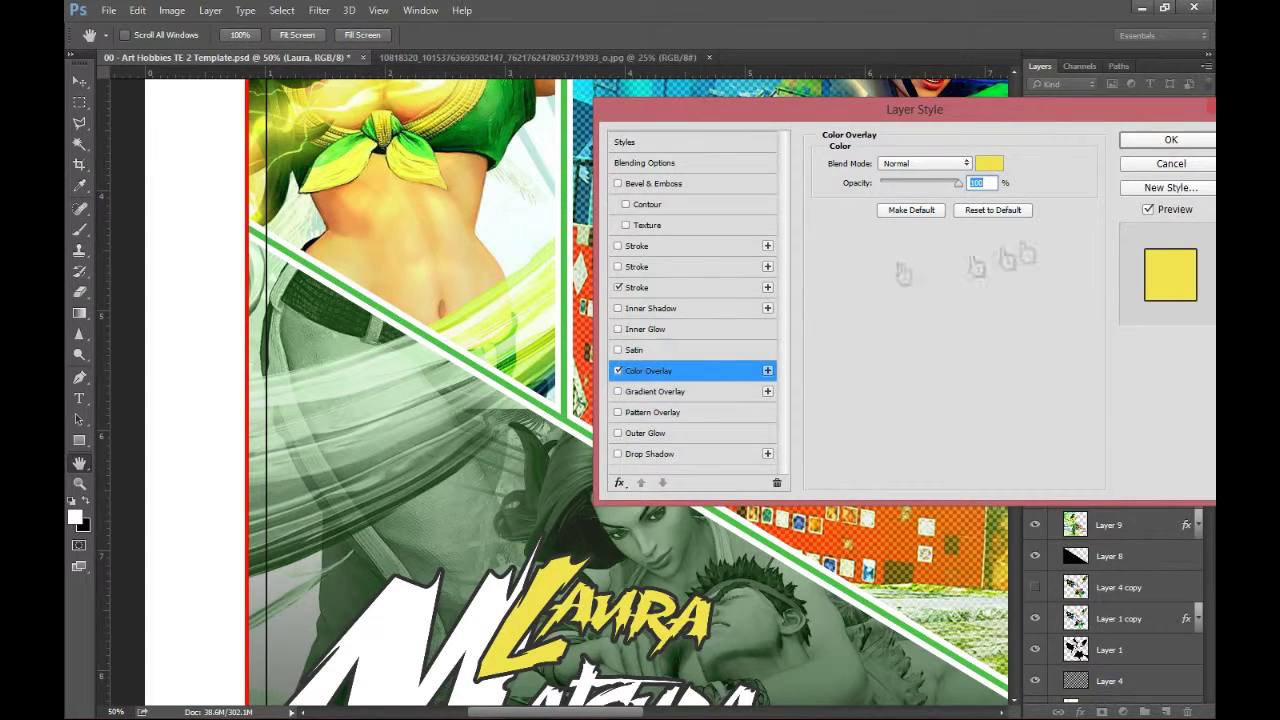
Add a Multiply inner shadow to the Laura layer with 35% opacity, 0 px distance and 38% choke
{"action": "left_click", "coordinate": [648, 308]}
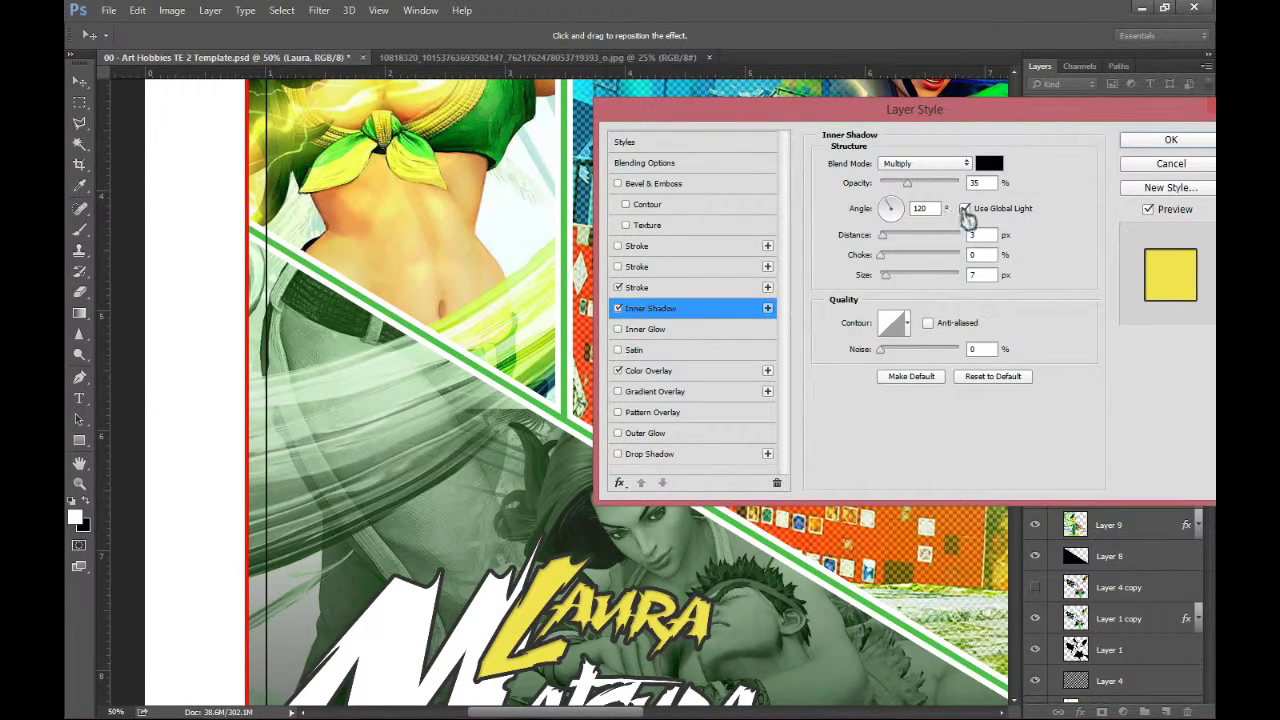
{"action": "mouse_move", "coordinate": [886, 276]}
{"action": "left_mouse_down"}
{"action": "mouse_move", "coordinate": [910, 273]}
{"action": "mouse_move", "coordinate": [900, 287]}
{"action": "mouse_move", "coordinate": [909, 260]}
{"action": "mouse_move", "coordinate": [887, 280]}
{"action": "left_mouse_up"}
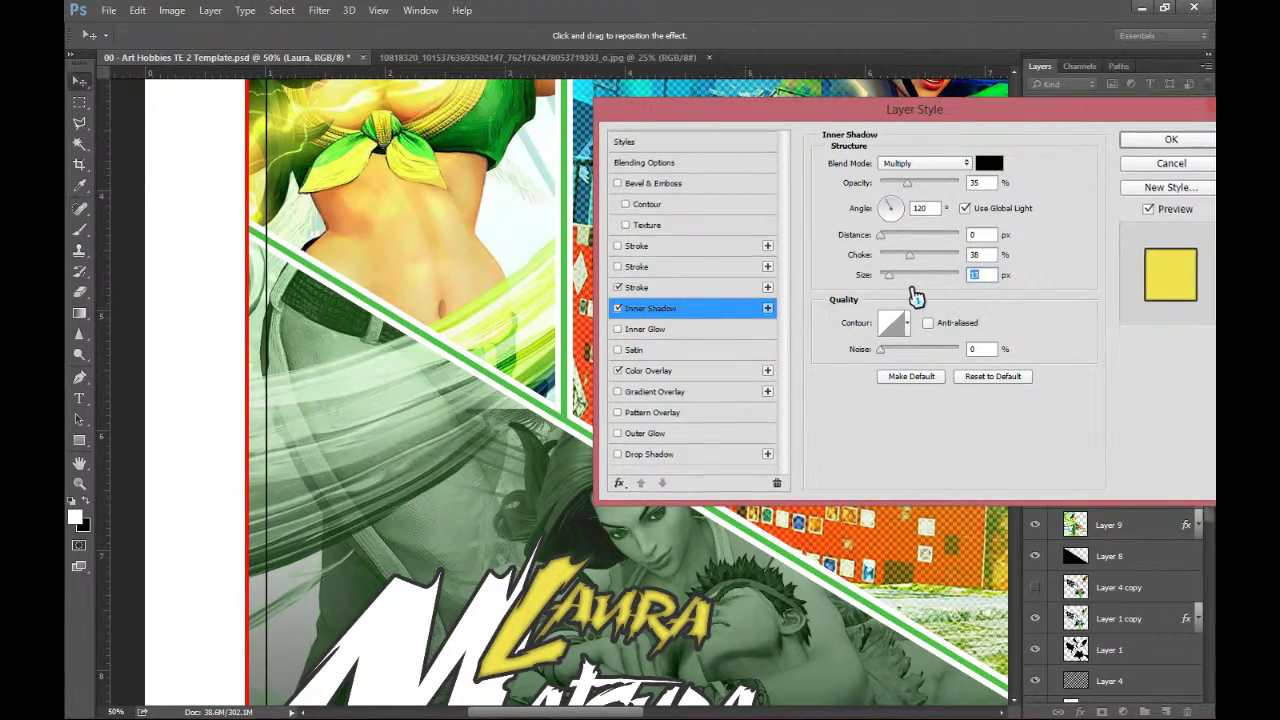
{"action": "left_click", "coordinate": [1171, 139]}
Paste Laura's layer style onto the Matsuda layer and set its colour overlay to the green of the border stripe
{"action": "right_click", "coordinate": [1160, 381]}
{"action": "left_click", "coordinate": [898, 467]}
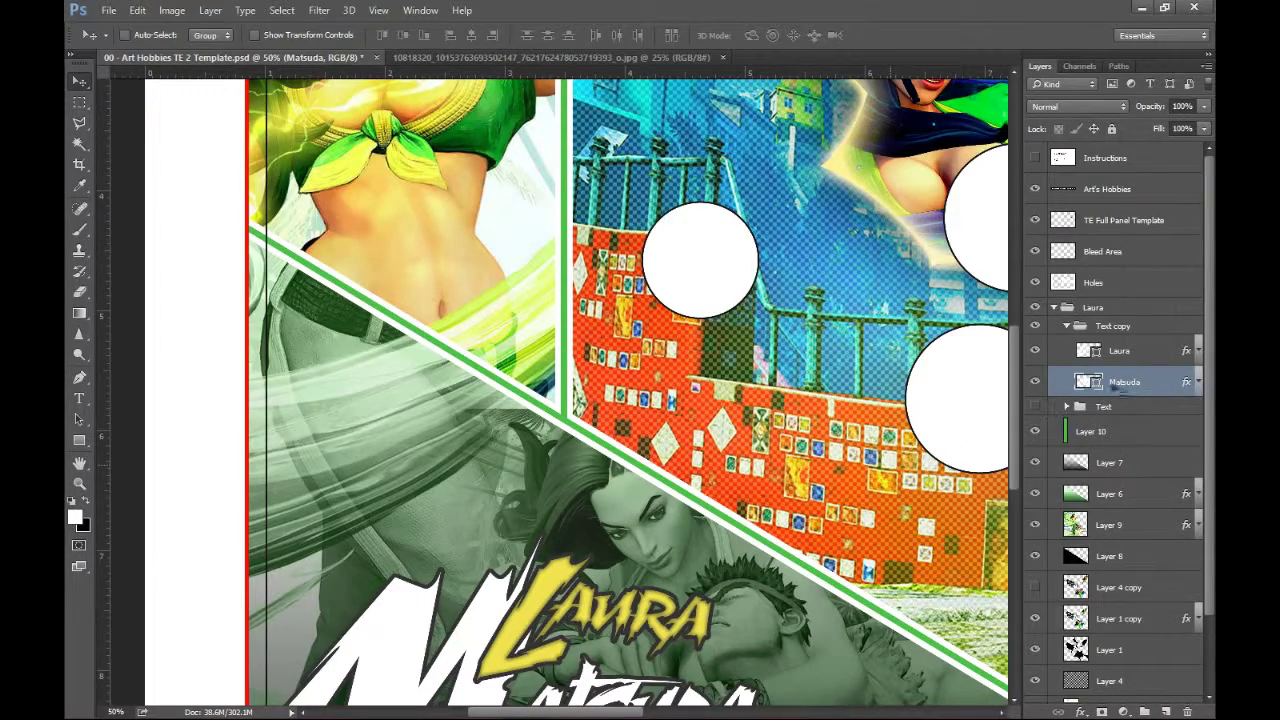
{"action": "double_click", "coordinate": [1135, 449]}
{"action": "left_click", "coordinate": [835, 230]}
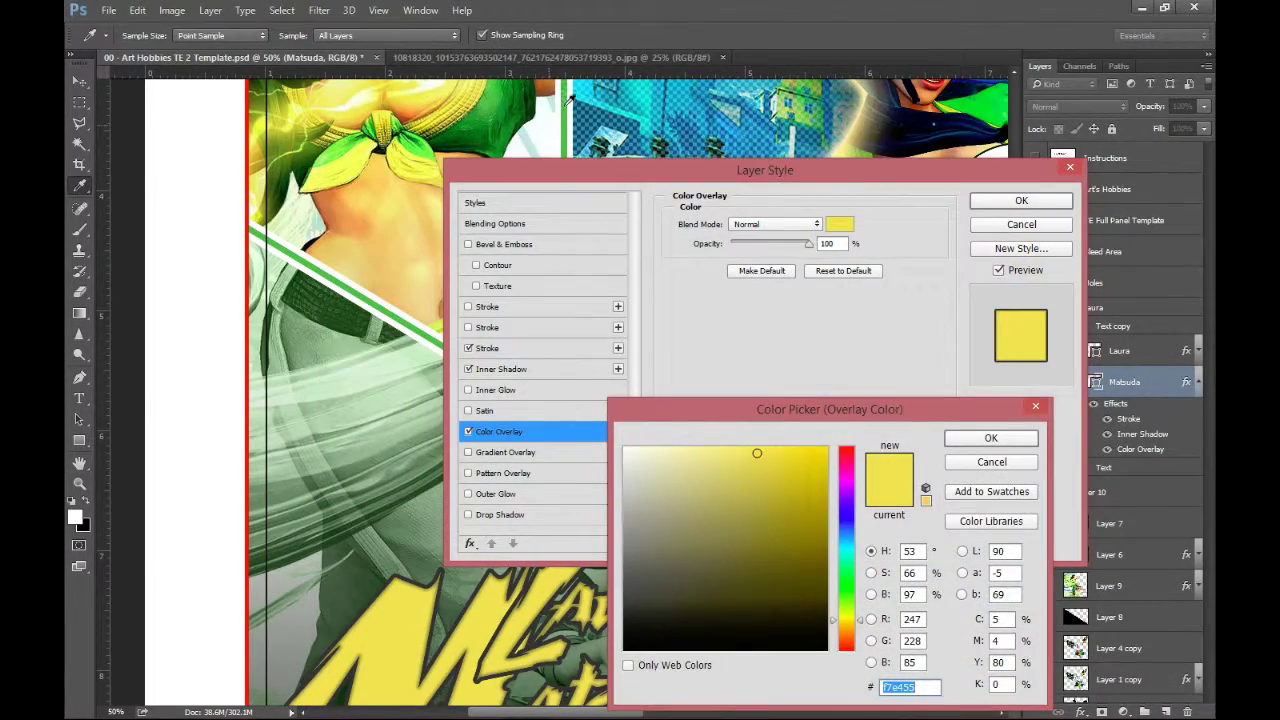
{"action": "left_click", "coordinate": [564, 105]}
{"action": "left_click", "coordinate": [968, 434]}
Set the Matsuda layer's inner shadow to 42% choke and 40 px size
{"action": "left_click", "coordinate": [580, 370]}
{"action": "left_click_drag", "start_coordinate": [741, 337], "coordinate": [763, 318]}
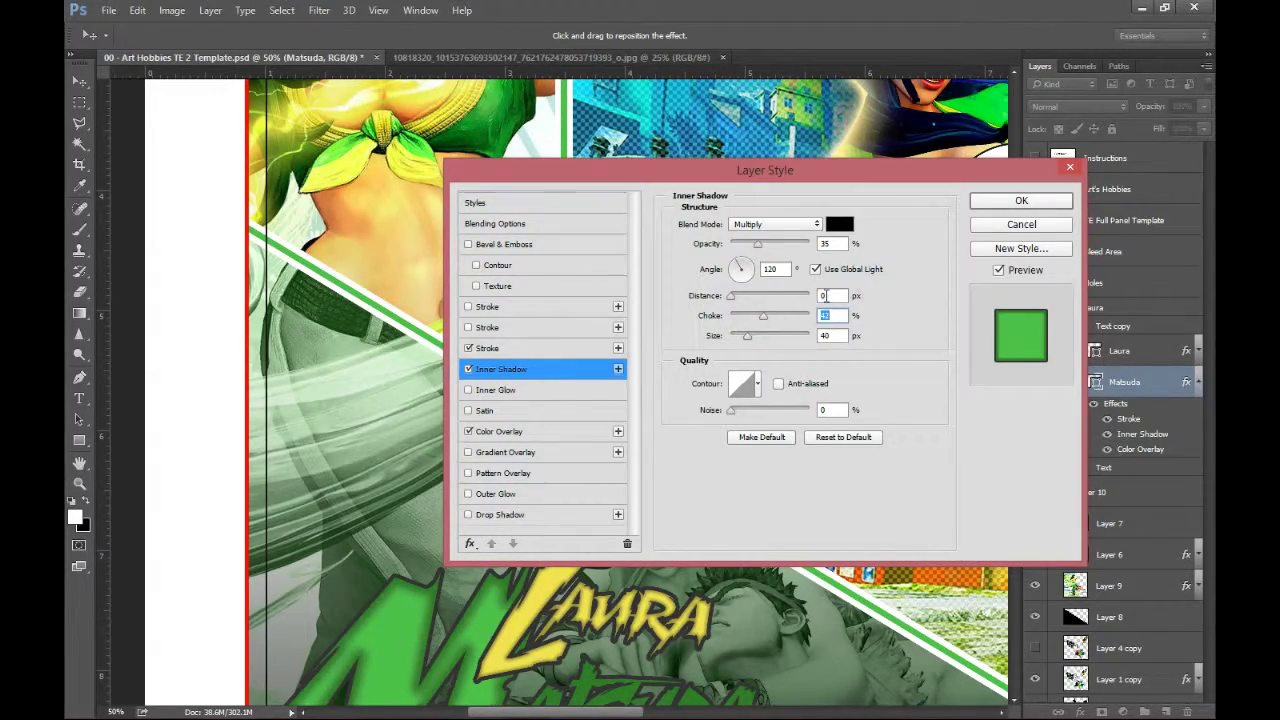
{"action": "left_click", "coordinate": [1016, 203]}
{"action": "key", "text": "ctrl+minus"}
{"action": "key", "text": "ctrl+minus"}
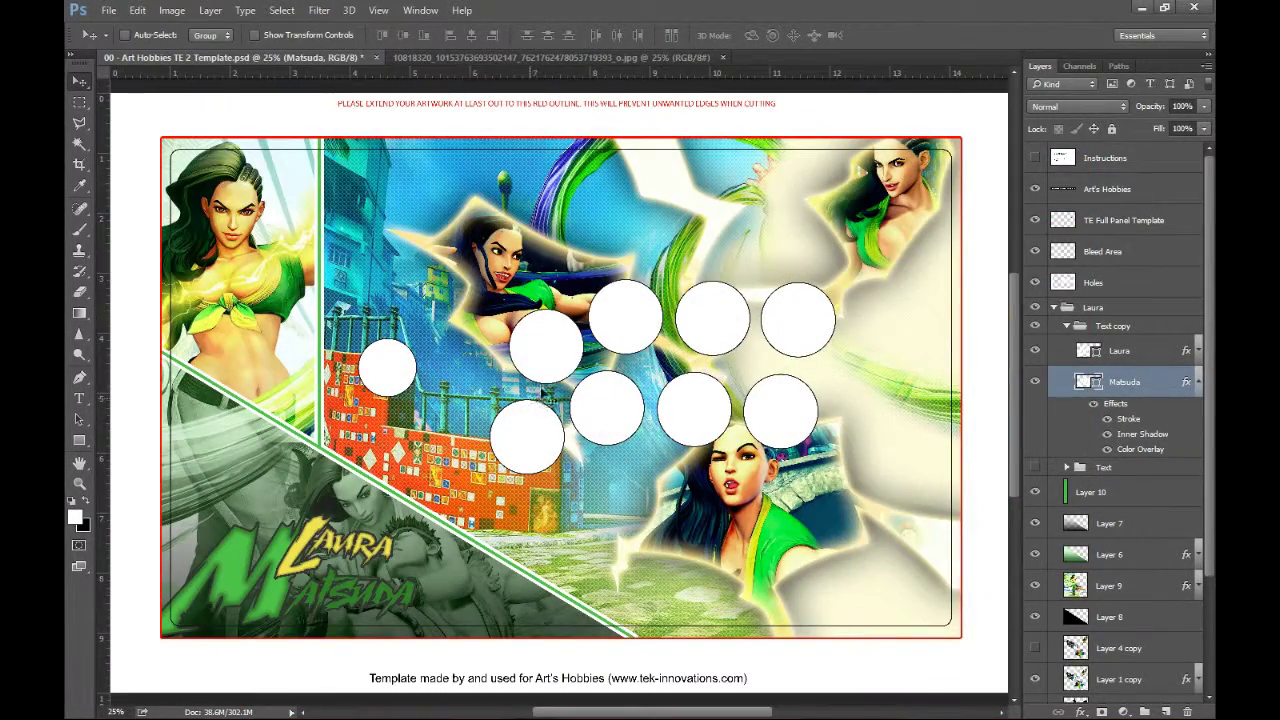
{"action": "double_click", "coordinate": [1145, 437]}
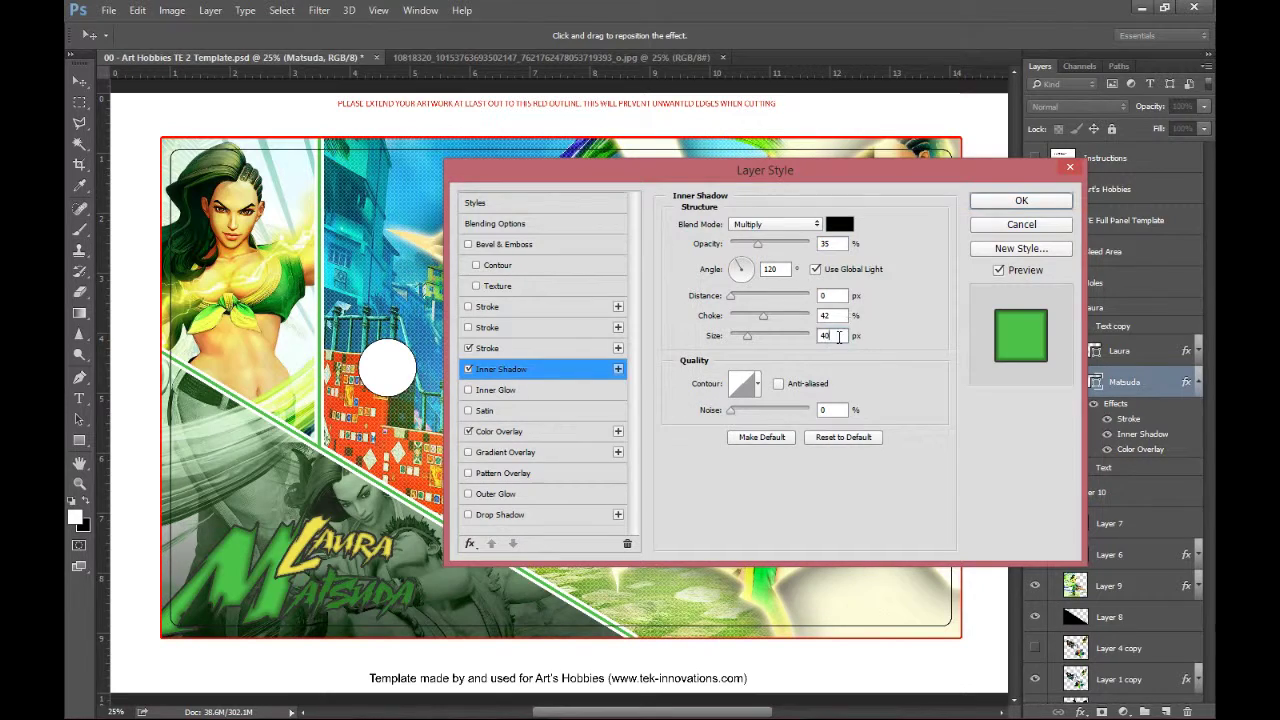
{"action": "key", "text": "Return"}
{"action": "left_click", "coordinate": [1197, 383]}
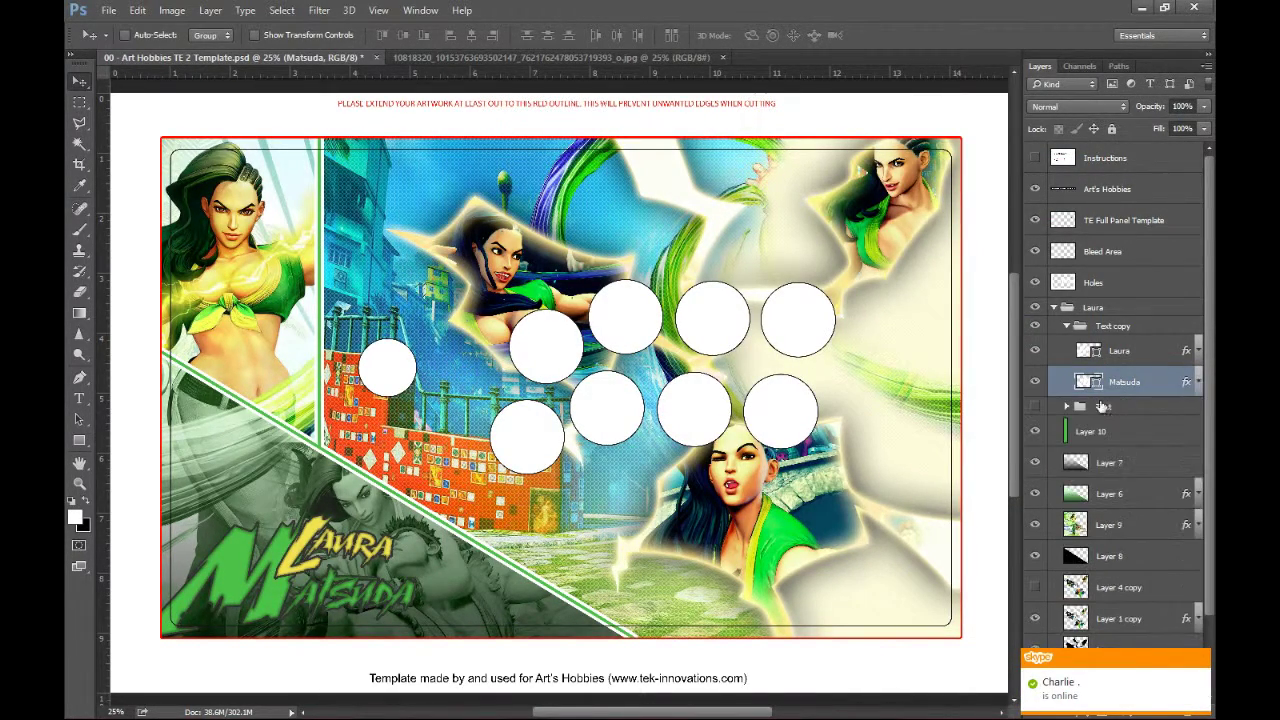
Create a new empty layer for brush work and place it directly below the Matsuda layer
{"action": "left_click", "coordinate": [80, 230]}
{"action": "left_click", "coordinate": [1143, 409]}
{"action": "left_click", "coordinate": [1127, 387]}
{"action": "key", "text": "ctrl+alt+shift+n"}
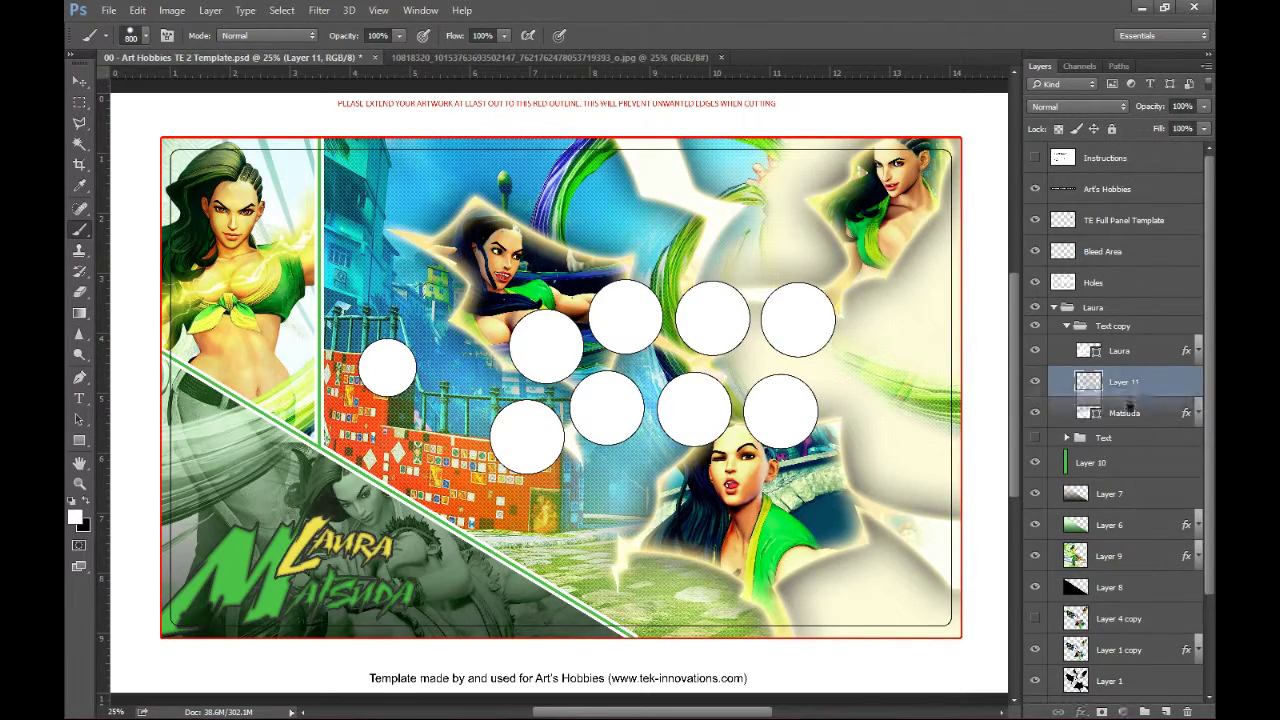
{"action": "key", "text": "ctrl+["}
Load another brush set and stamp a white splatter behind the M with the 659 px tip
{"action": "right_click", "coordinate": [410, 484]}
{"action": "left_click", "coordinate": [625, 492]}
{"action": "left_click", "coordinate": [1092, 268]}
{"action": "left_click", "coordinate": [489, 284]}
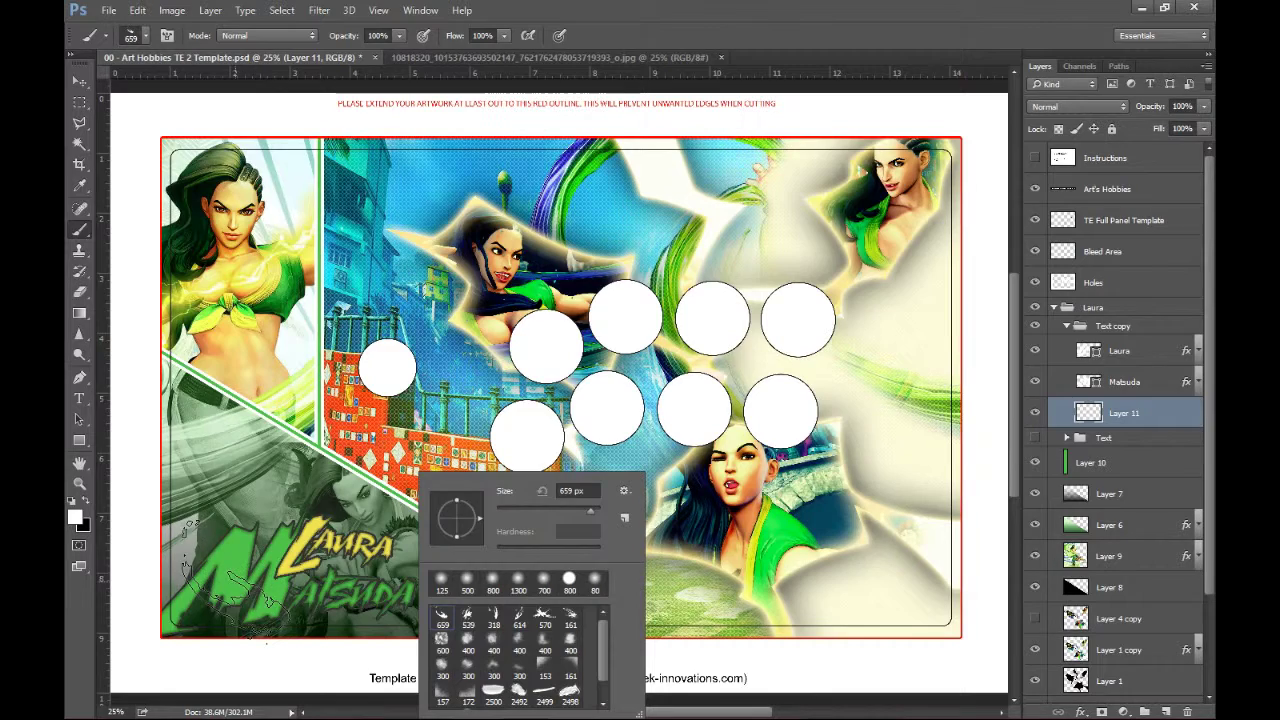
{"action": "left_click", "coordinate": [238, 580]}
Stamp more white splatter behind the lettering, finishing with the 1000 px tip, and merge a duplicate into the splatter layer
{"action": "right_click", "coordinate": [298, 535]}
{"action": "left_click", "coordinate": [457, 618]}
{"action": "key", "text": "Return"}
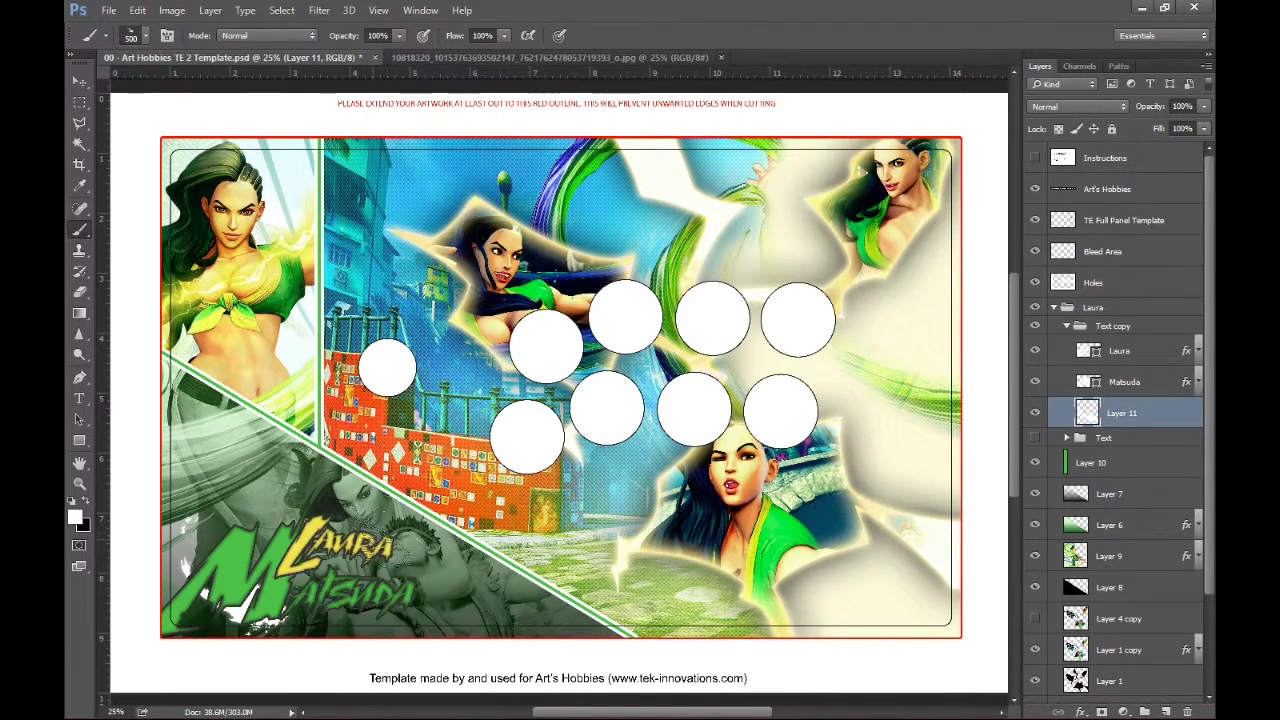
{"action": "right_click", "coordinate": [316, 578]}
{"action": "double_click", "coordinate": [390, 678]}
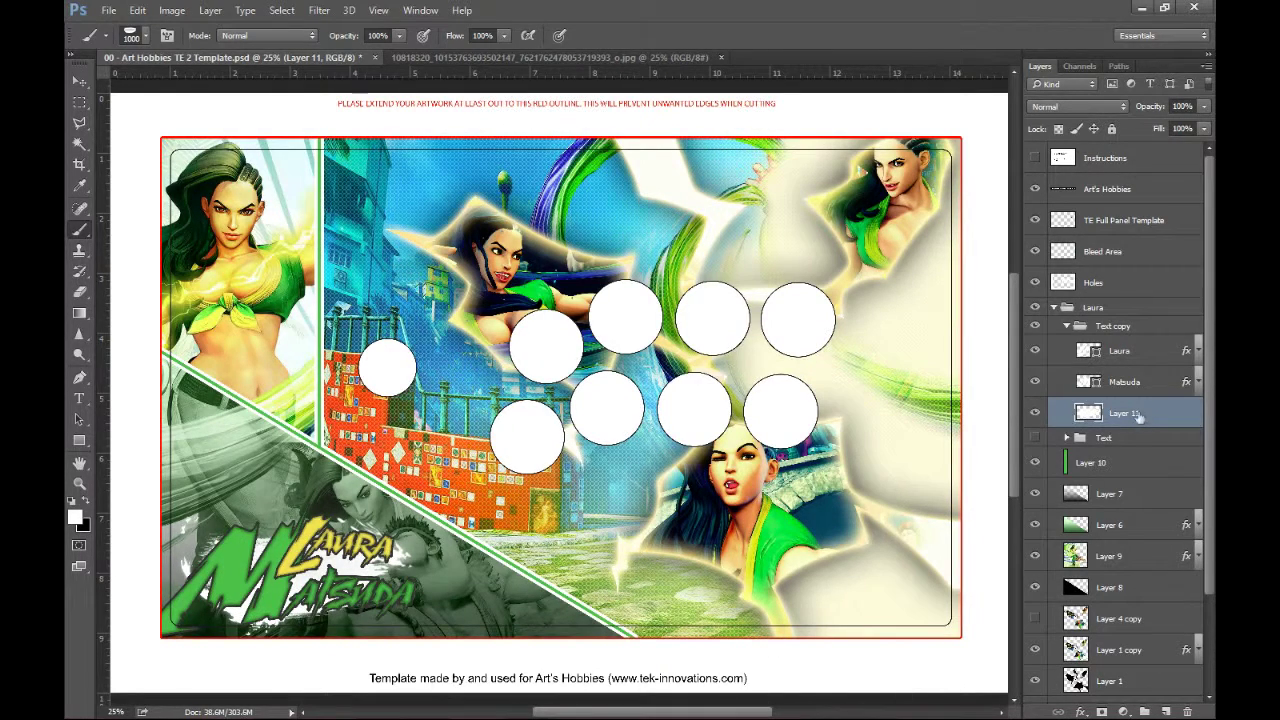
{"action": "key", "text": "ctrl+j"}
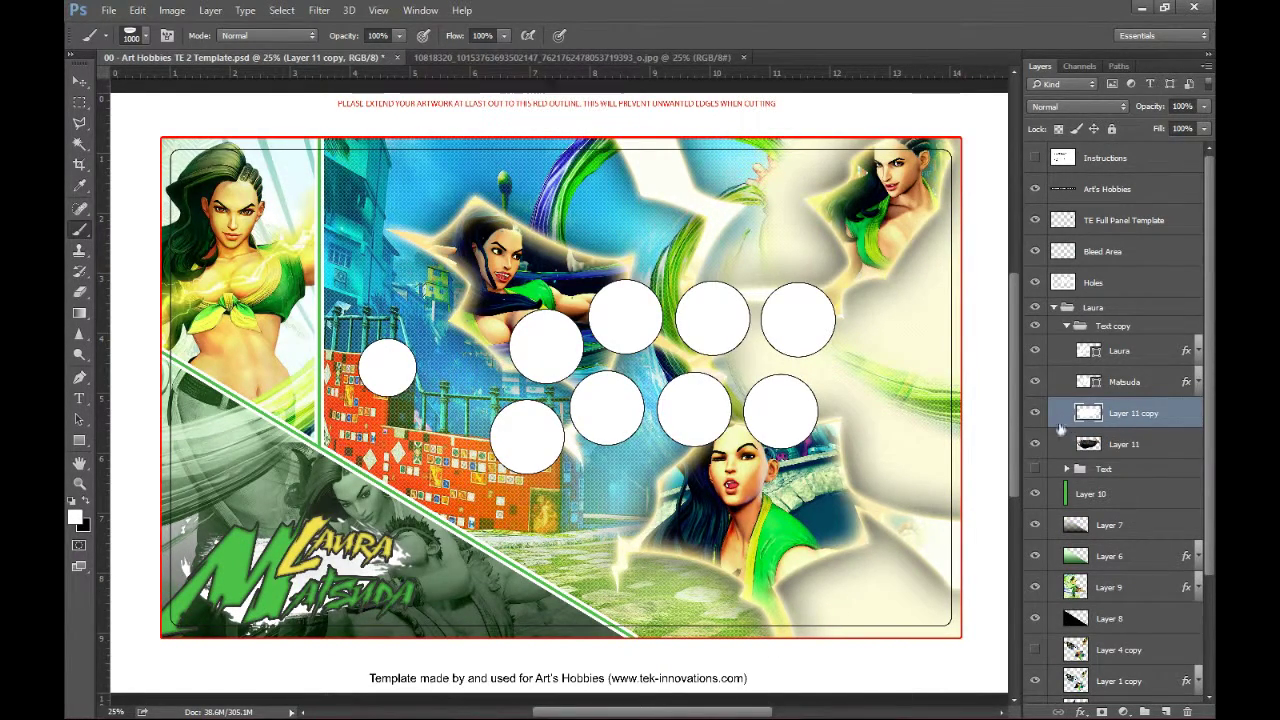
{"action": "key", "text": "ctrl+e"}
Try darkening the merged splatter layer with Hue/Saturation, then step back to the separate duplicate
{"action": "key", "text": "ctrl+u"}
{"action": "left_click_drag", "start_coordinate": [997, 356], "coordinate": [981, 358]}
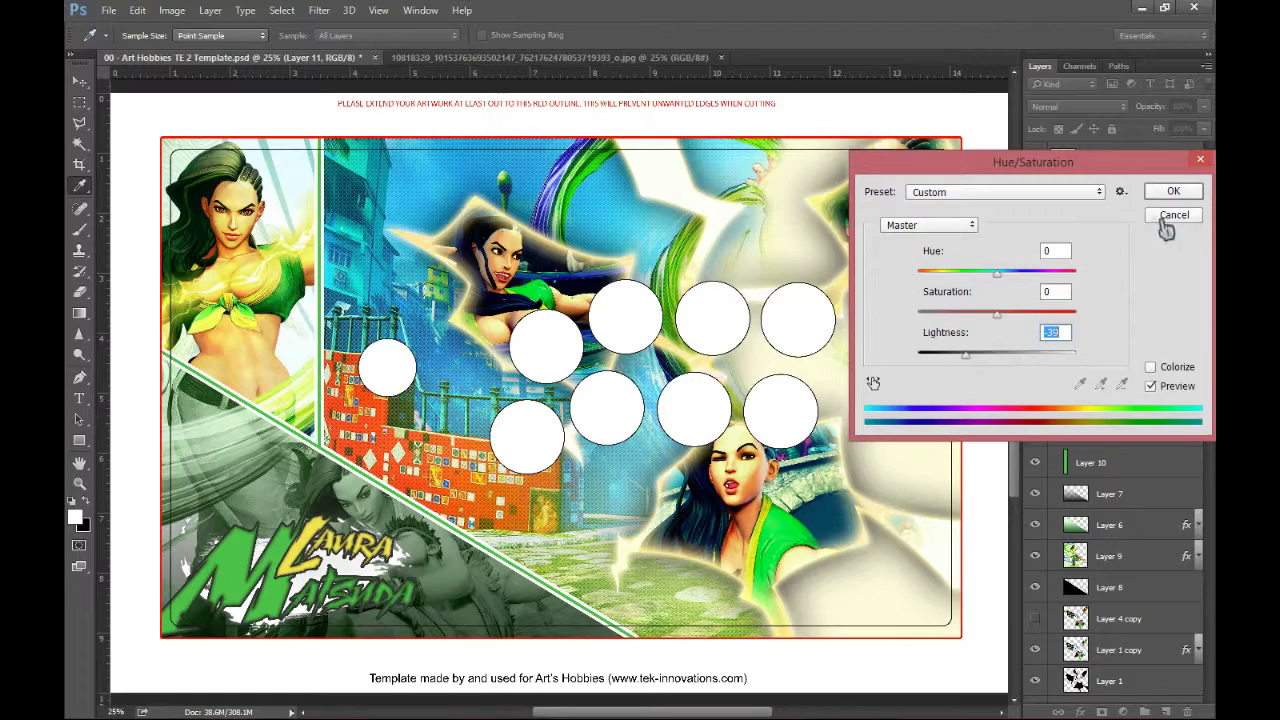
{"action": "left_click", "coordinate": [1174, 215]}
{"action": "key", "text": "ctrl+u"}
{"action": "key", "text": "Escape"}
{"action": "key", "text": "ctrl+u"}
{"action": "key", "text": "Escape"}
{"action": "key", "text": "b"}
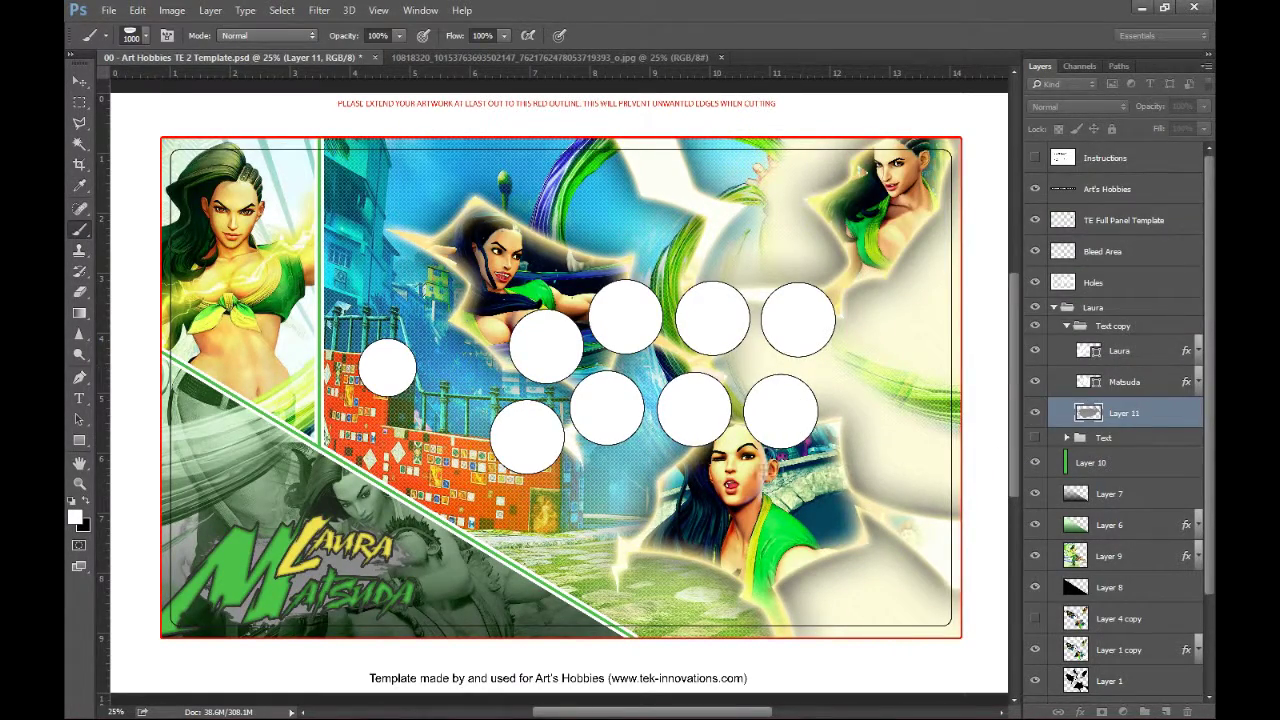
{"action": "key", "text": "ctrl+alt+z"}
{"action": "key", "text": "ctrl+alt+z"}
Merge the duplicated splatter layers and darken the result to grey by lowering its Hue/Saturation lightness
{"action": "key", "text": "z"}
{"action": "left_click", "coordinate": [1110, 375]}
{"action": "key", "text": "ctrl+e"}
{"action": "left_click", "coordinate": [1034, 394]}
{"action": "key", "text": "ctrl+u"}
{"action": "left_click_drag", "start_coordinate": [997, 357], "coordinate": [974, 357]}
{"action": "key", "text": "Return"}
Shift the splatter layer's Color Balance highlights fully towards yellow
{"action": "key", "text": "ctrl+plus"}
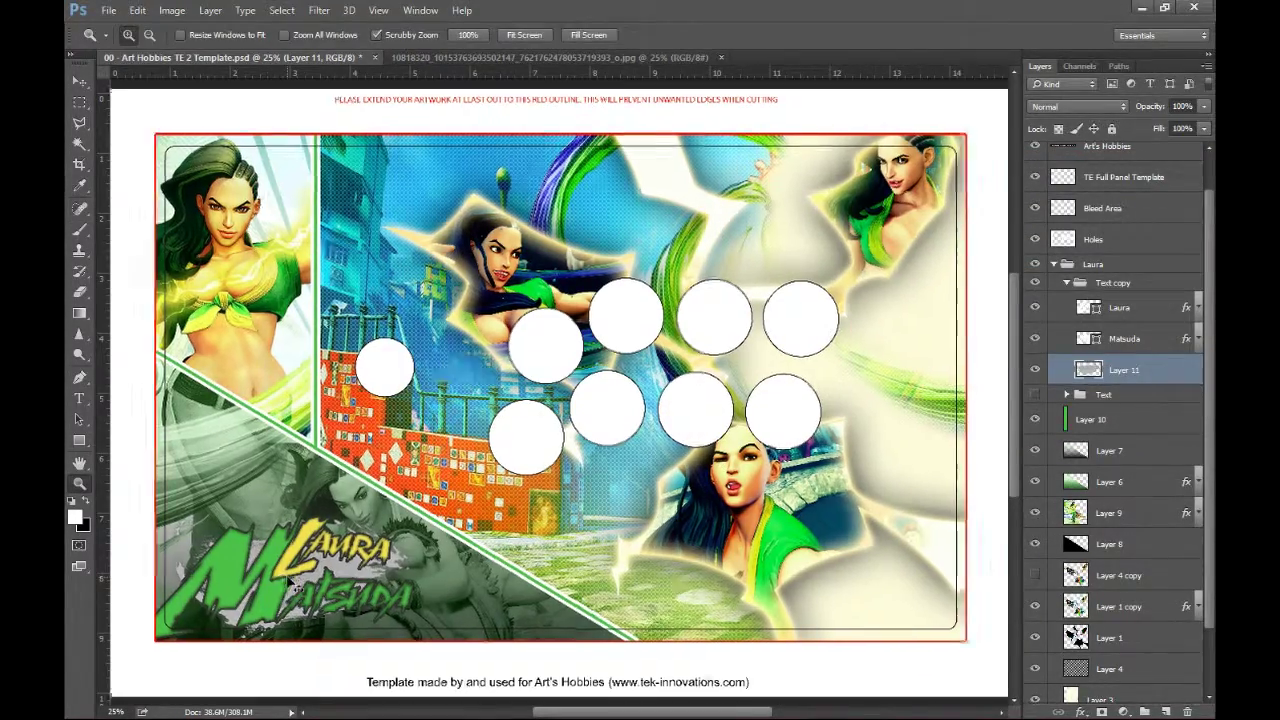
{"action": "left_click_drag", "start_coordinate": [294, 590], "coordinate": [464, 469]}
{"action": "key", "text": "ctrl+plus"}
{"action": "left_click_drag", "start_coordinate": [270, 579], "coordinate": [450, 487]}
{"action": "left_click", "coordinate": [450, 487]}
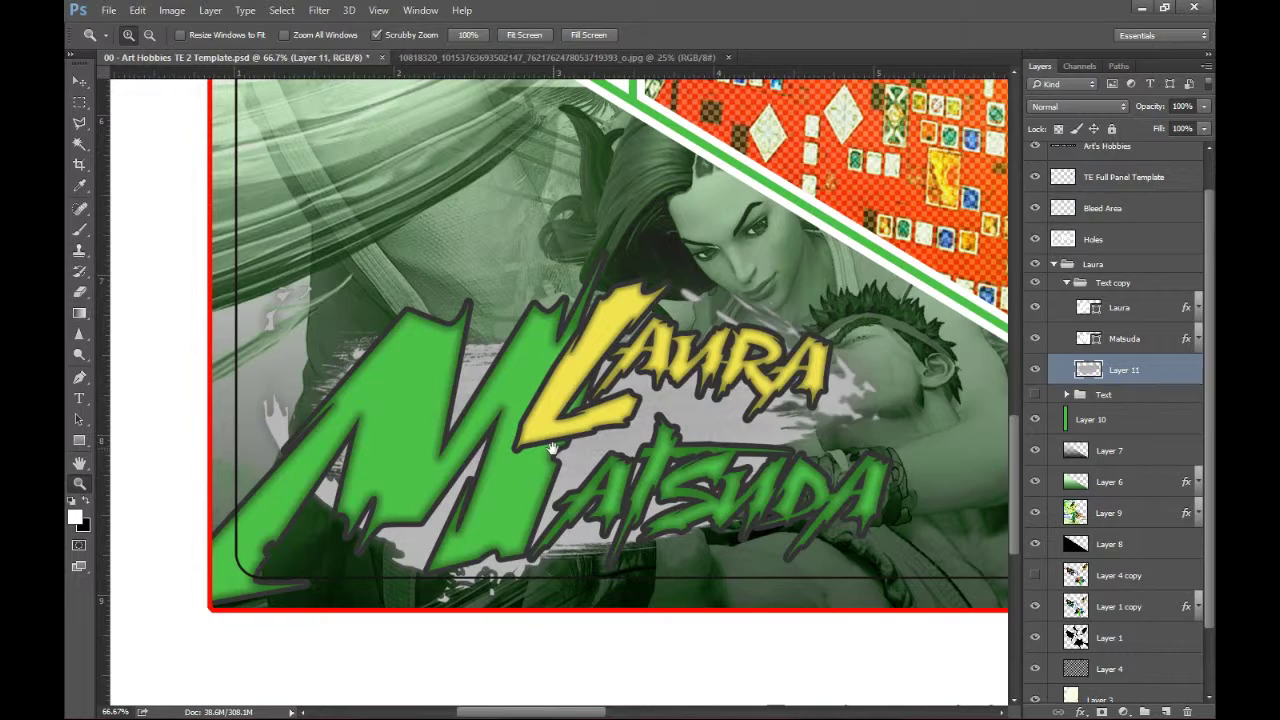
{"action": "key", "text": "ctrl+b"}
{"action": "left_click_drag", "start_coordinate": [832, 397], "coordinate": [730, 415]}
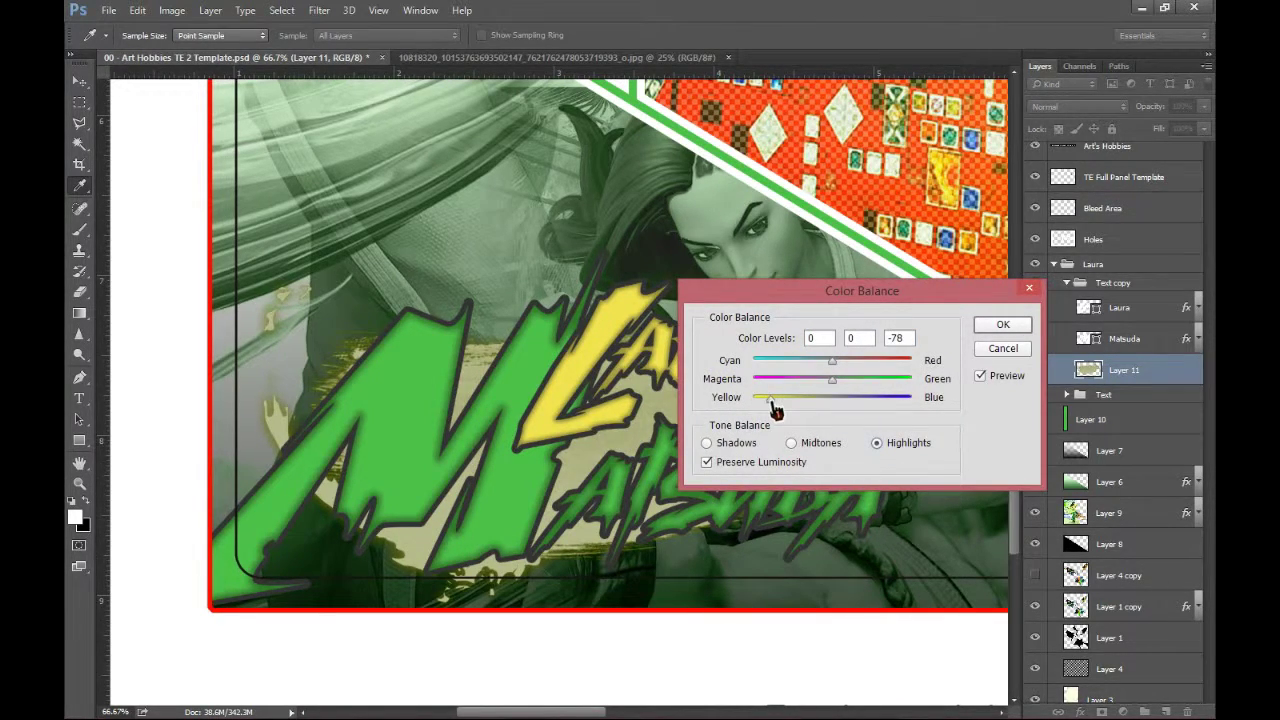
{"action": "left_click", "coordinate": [1003, 324]}
Add a pale yellow outer glow to the splatter layer in Screen mode with 100% opacity, 1% spread and 50 px size
{"action": "double_click", "coordinate": [1179, 379]}
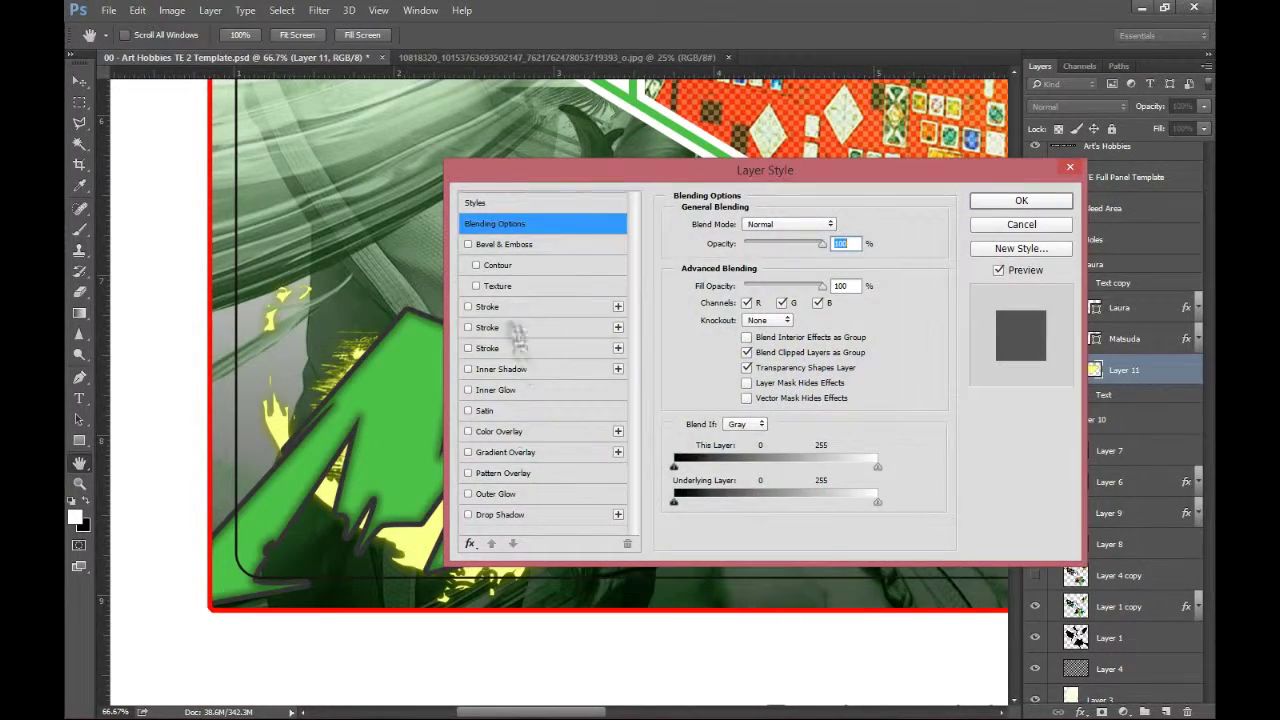
{"action": "left_click", "coordinate": [495, 493]}
{"action": "left_click", "coordinate": [711, 284]}
{"action": "left_click", "coordinate": [986, 434]}
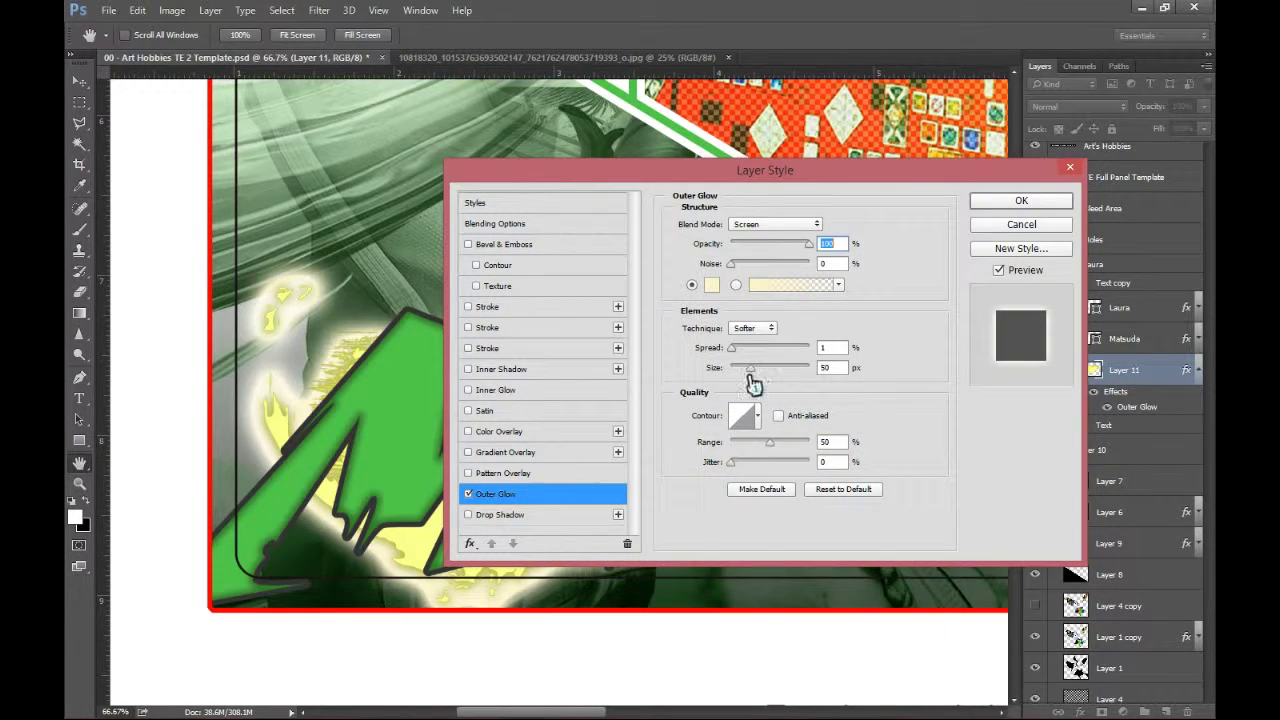
{"action": "left_click_drag", "start_coordinate": [887, 351], "coordinate": [886, 351]}
{"action": "left_click_drag", "start_coordinate": [767, 374], "coordinate": [750, 372]}
{"action": "key", "text": "Return"}
Rotate the splatter layer slightly clockwise behind the lettering with Free Transform
{"action": "key", "text": "ctrl+u"}
{"action": "key", "text": "Escape"}
{"action": "key", "text": "ctrl+minus"}
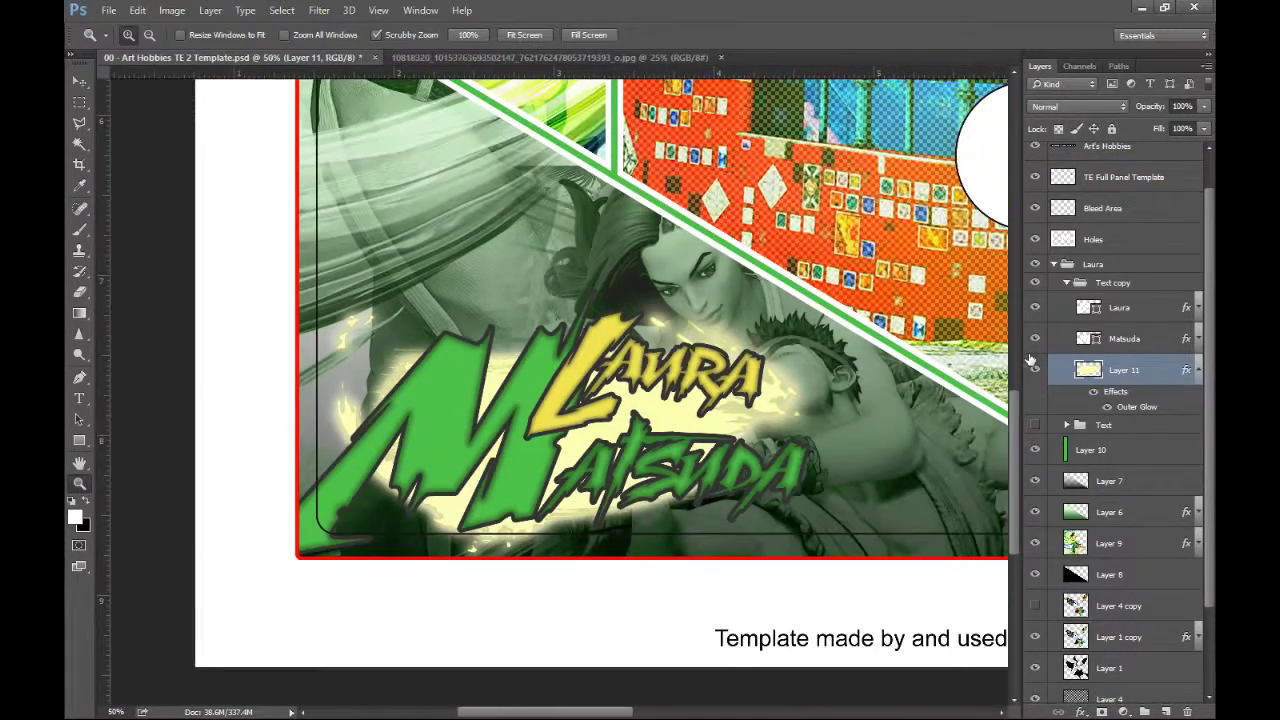
{"action": "key", "text": "ctrl+t"}
{"action": "left_click_drag", "start_coordinate": [821, 568], "coordinate": [786, 620]}
{"action": "key", "text": "Escape"}
{"action": "key", "text": "ctrl+minus"}
{"action": "key", "text": "ctrl+minus"}
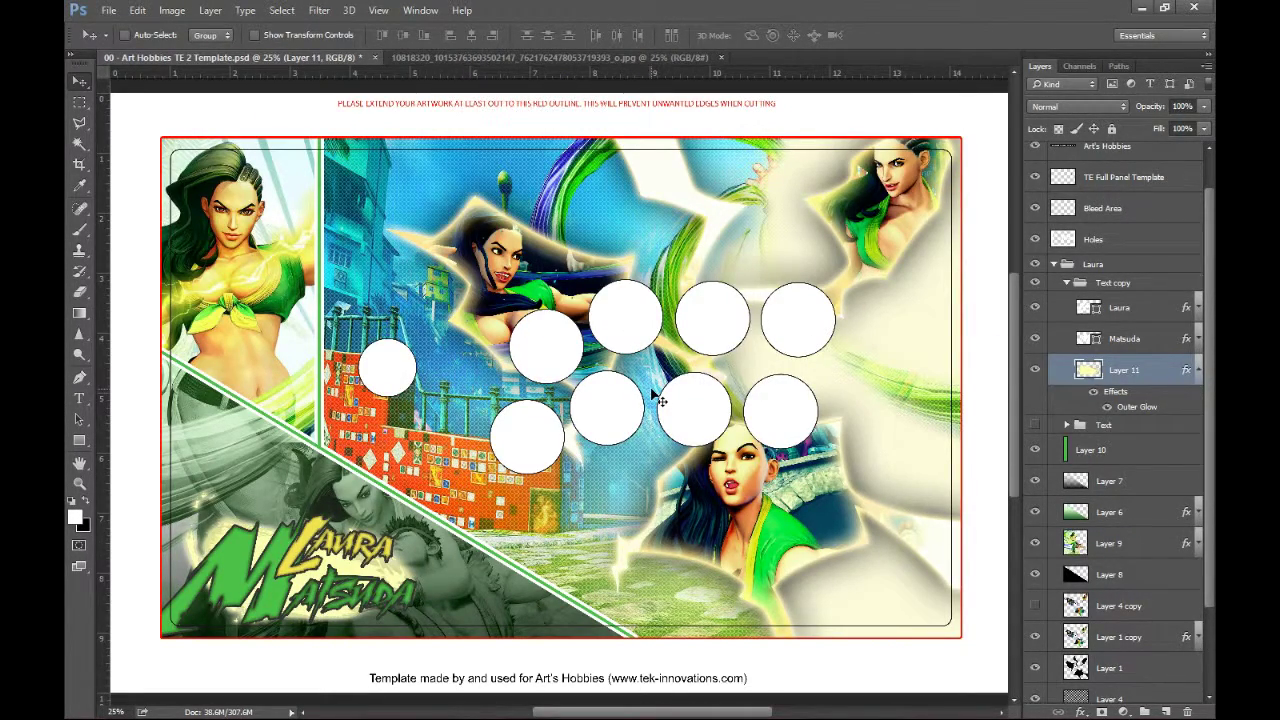
Create a new layer above Layer 2 and fill a full-width rectangle across the upper part of the template with black
{"action": "scroll", "coordinate": [1144, 648], "scroll_direction": "down", "scroll_amount": 3}
{"action": "left_click", "coordinate": [1142, 655]}
{"action": "left_click", "coordinate": [79, 102]}
{"action": "key", "text": "ctrl+minus"}
{"action": "key", "text": "ctrl+plus"}
{"action": "left_click_drag", "start_coordinate": [141, 93], "coordinate": [981, 243]}
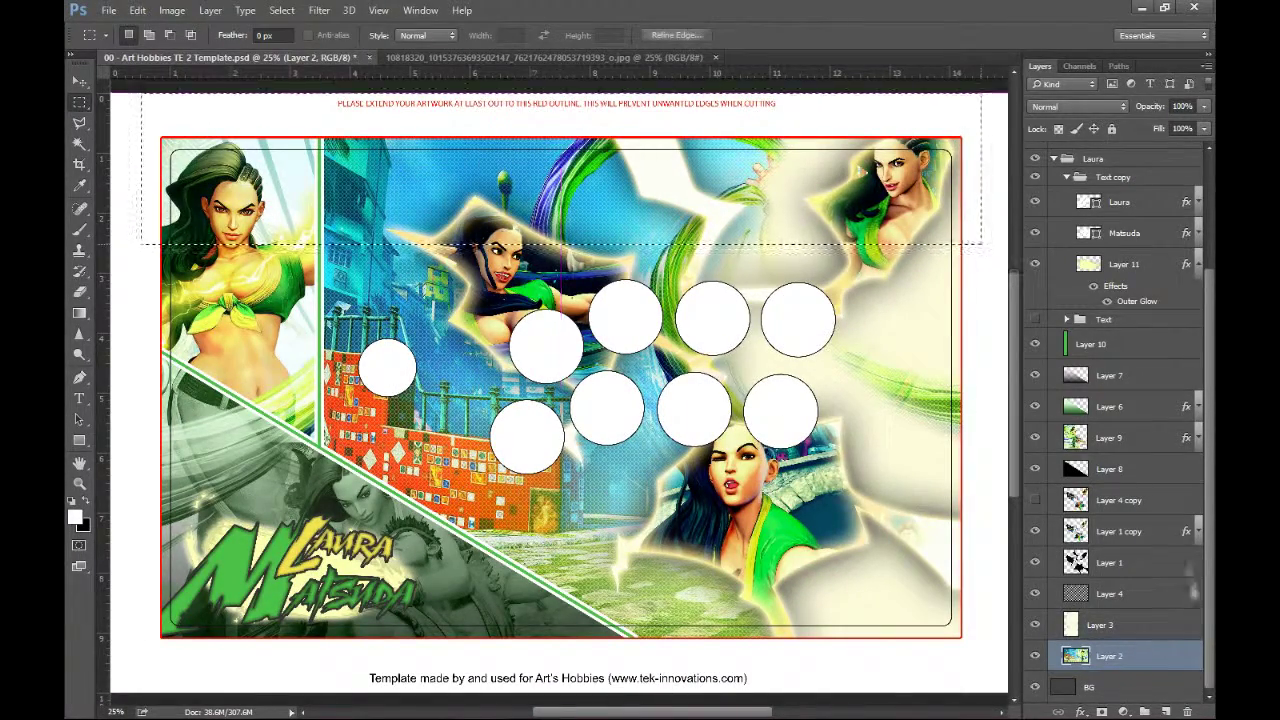
{"action": "left_click", "coordinate": [1166, 711]}
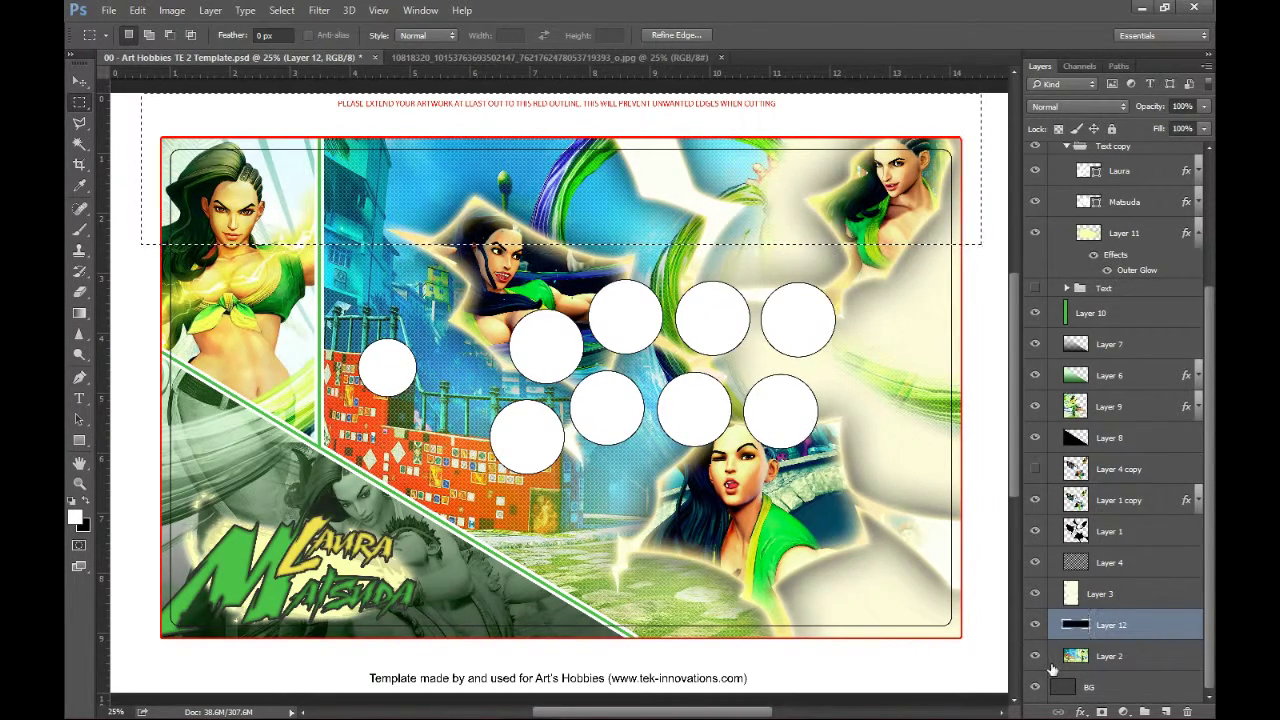
{"action": "key", "text": "ctrl+BackSpace"}
{"action": "key", "text": "ctrl+d"}
Set the black strip's blend mode to Color and move it up to cover a narrower band along the template's upper edge
{"action": "left_click", "coordinate": [1074, 106]}
{"action": "left_click", "coordinate": [1070, 408]}
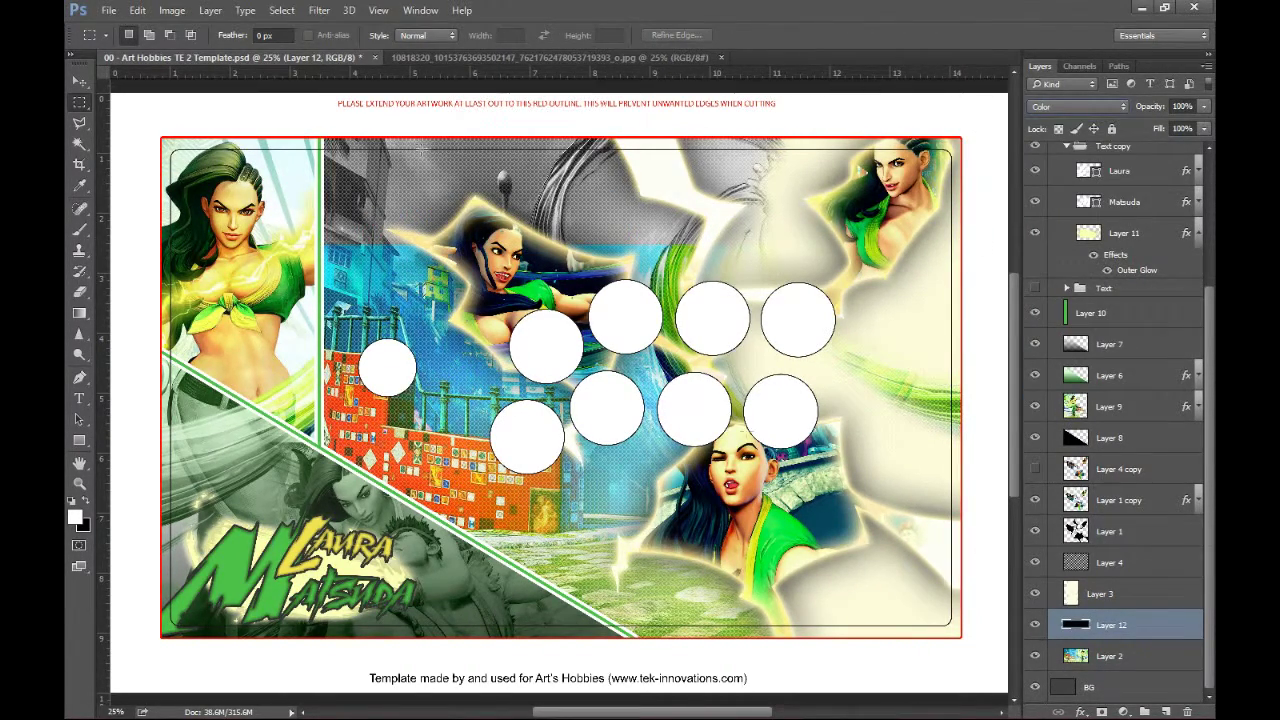
{"action": "left_click", "coordinate": [80, 81]}
{"action": "left_click_drag", "start_coordinate": [606, 209], "coordinate": [606, 152]}
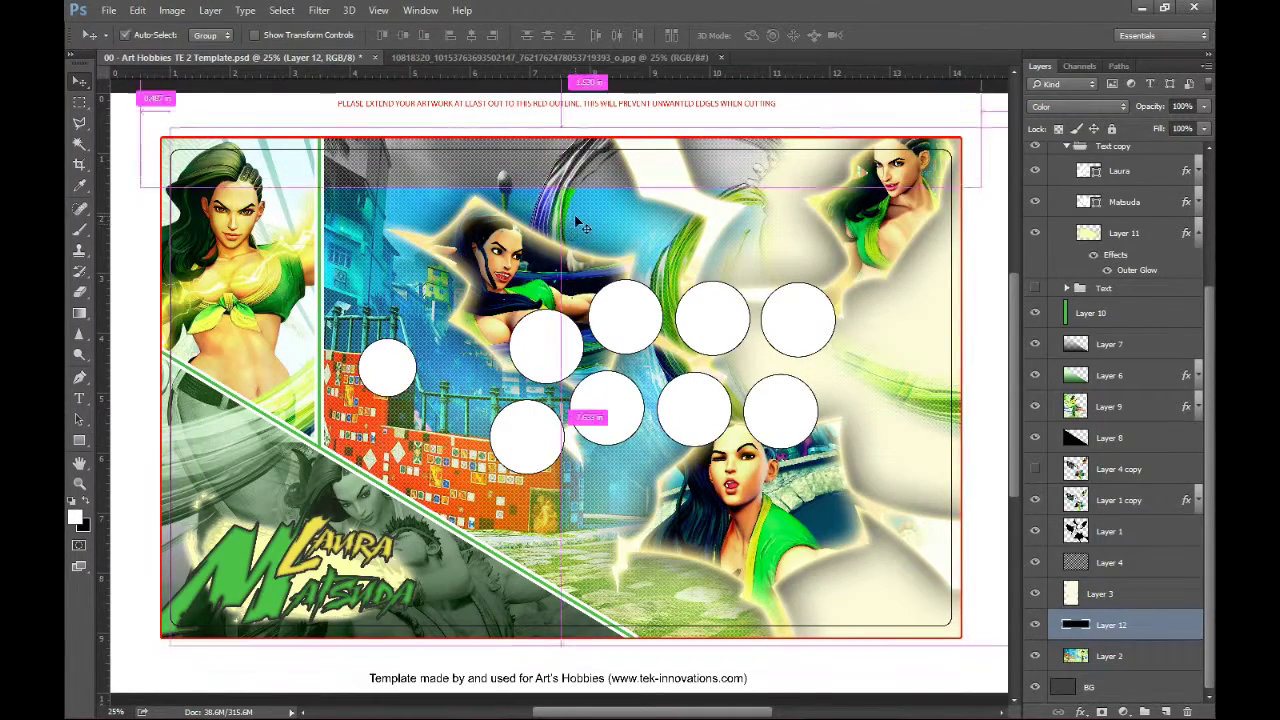
Duplicate the Color-mode strip layer and flip the copy vertically
{"action": "key", "text": "ctrl+j"}
{"action": "left_click", "coordinate": [138, 11]}
{"action": "mouse_move", "coordinate": [306, 339]}
{"action": "left_click", "coordinate": [392, 527]}
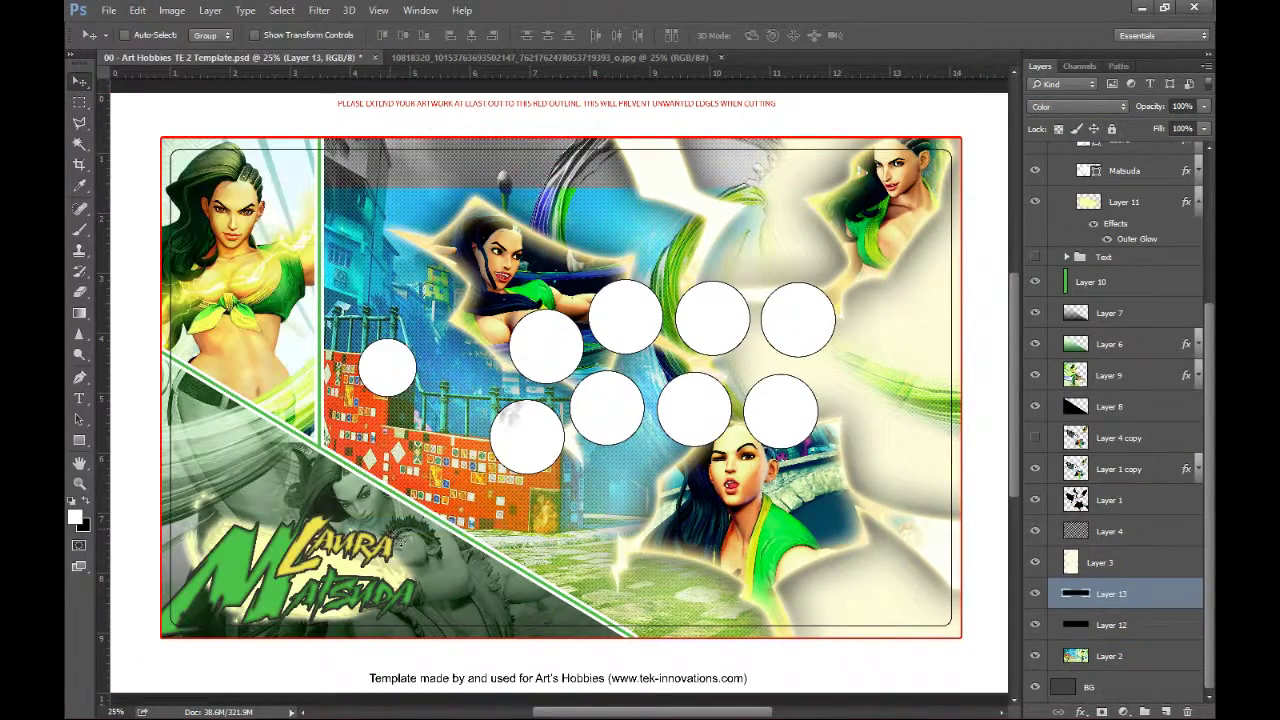
{"action": "left_click", "coordinate": [1035, 594]}
{"action": "left_click", "coordinate": [1035, 594]}
Mirror the strip copy across the whole canvas to the template's lower edge and merge it with the original strip
{"action": "key", "text": "ctrl+a"}
{"action": "left_click", "coordinate": [137, 10]}
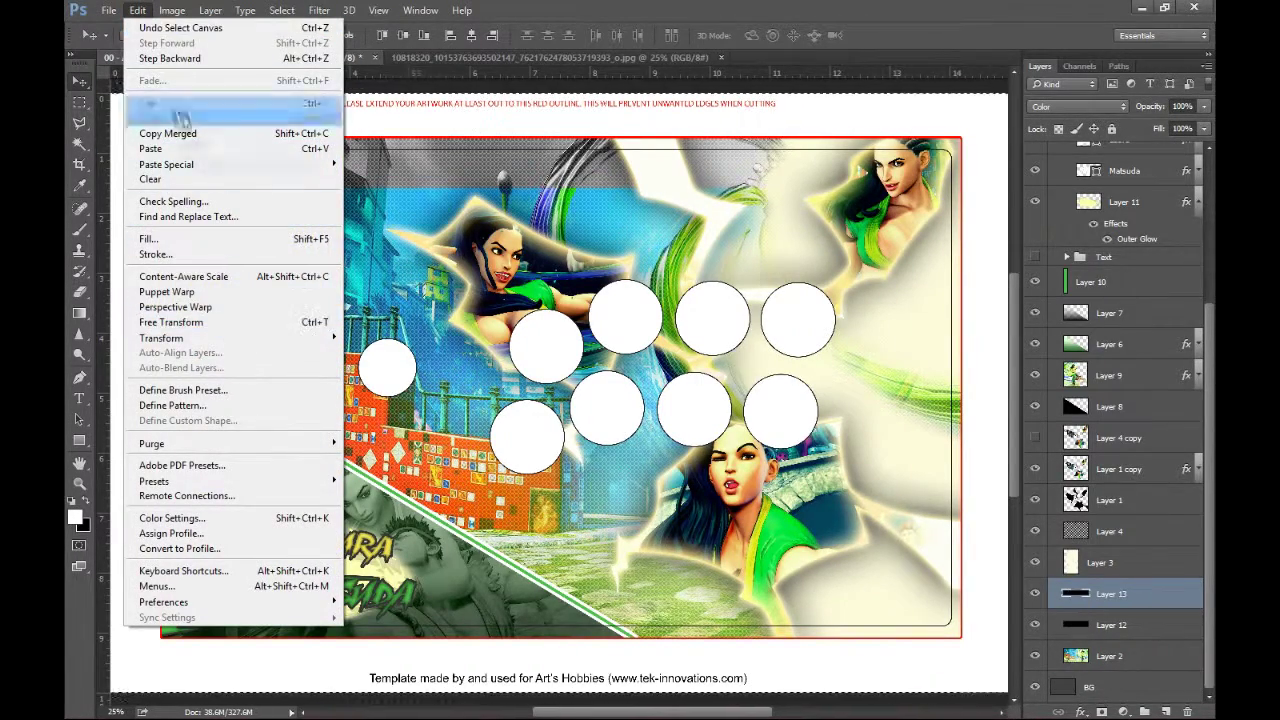
{"action": "mouse_move", "coordinate": [262, 338]}
{"action": "left_click", "coordinate": [459, 475]}
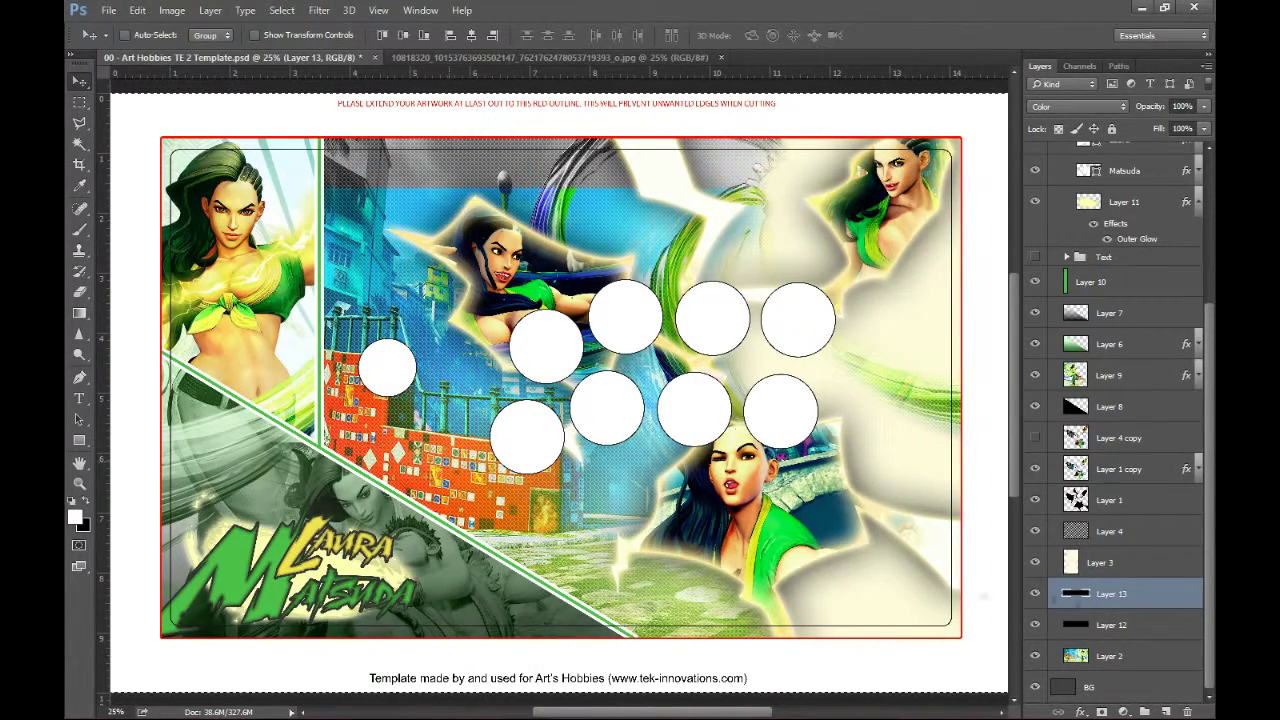
{"action": "mouse_move", "coordinate": [648, 620]}
{"action": "left_mouse_down"}
{"action": "mouse_move", "coordinate": [651, 588]}
{"action": "mouse_move", "coordinate": [652, 602]}
{"action": "left_mouse_up"}
{"action": "key", "text": "ctrl+e"}
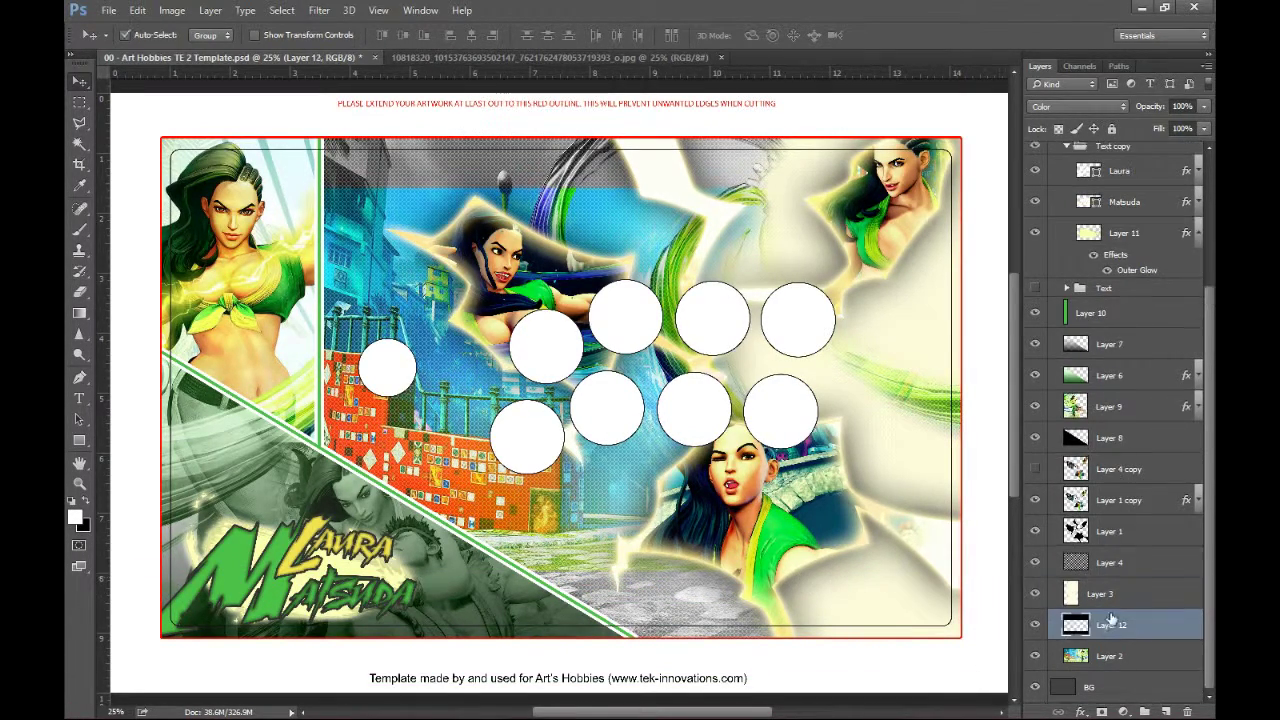
Stroke the outlines of both strips in black on a new layer above them
{"action": "left_click", "coordinate": [1076, 626], "text": "ctrl"}
{"action": "left_click", "coordinate": [1166, 711]}
{"action": "left_click", "coordinate": [137, 10]}
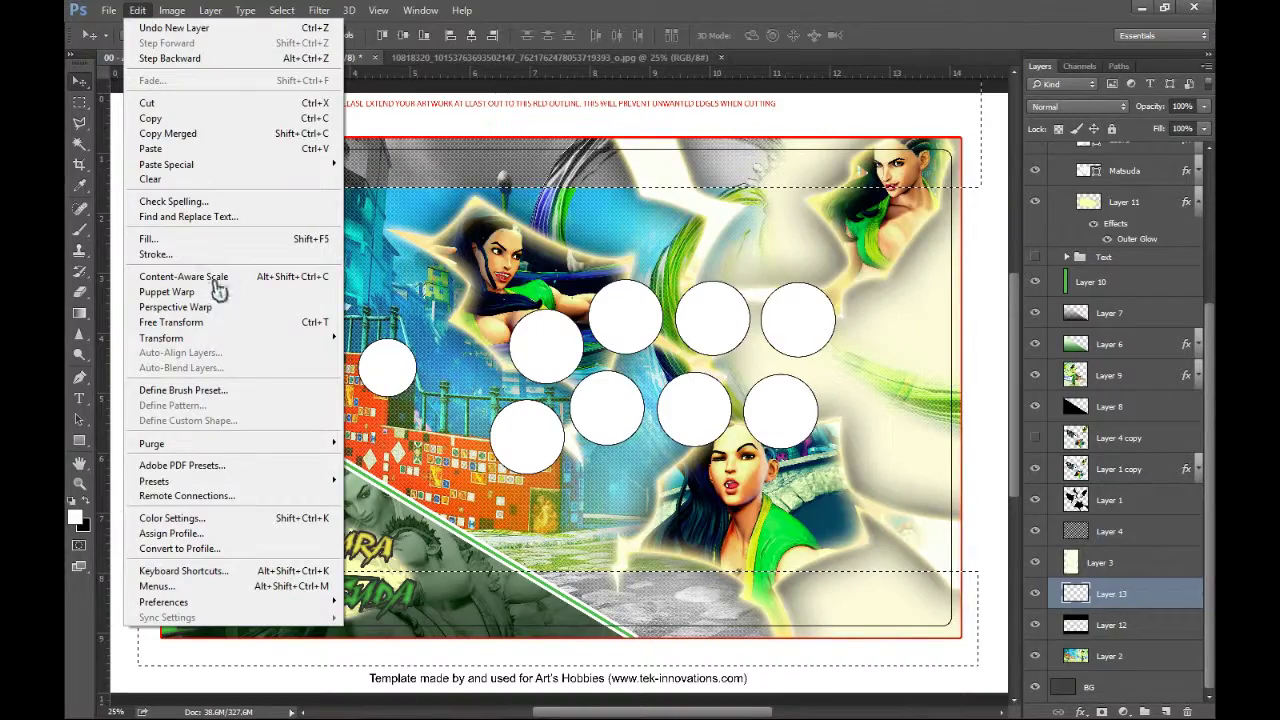
{"action": "left_click", "coordinate": [126, 251]}
{"action": "left_click", "coordinate": [585, 225]}
{"action": "left_click_drag", "start_coordinate": [678, 610], "coordinate": [686, 663]}
{"action": "key", "text": "Return"}
{"action": "key", "text": "Return"}
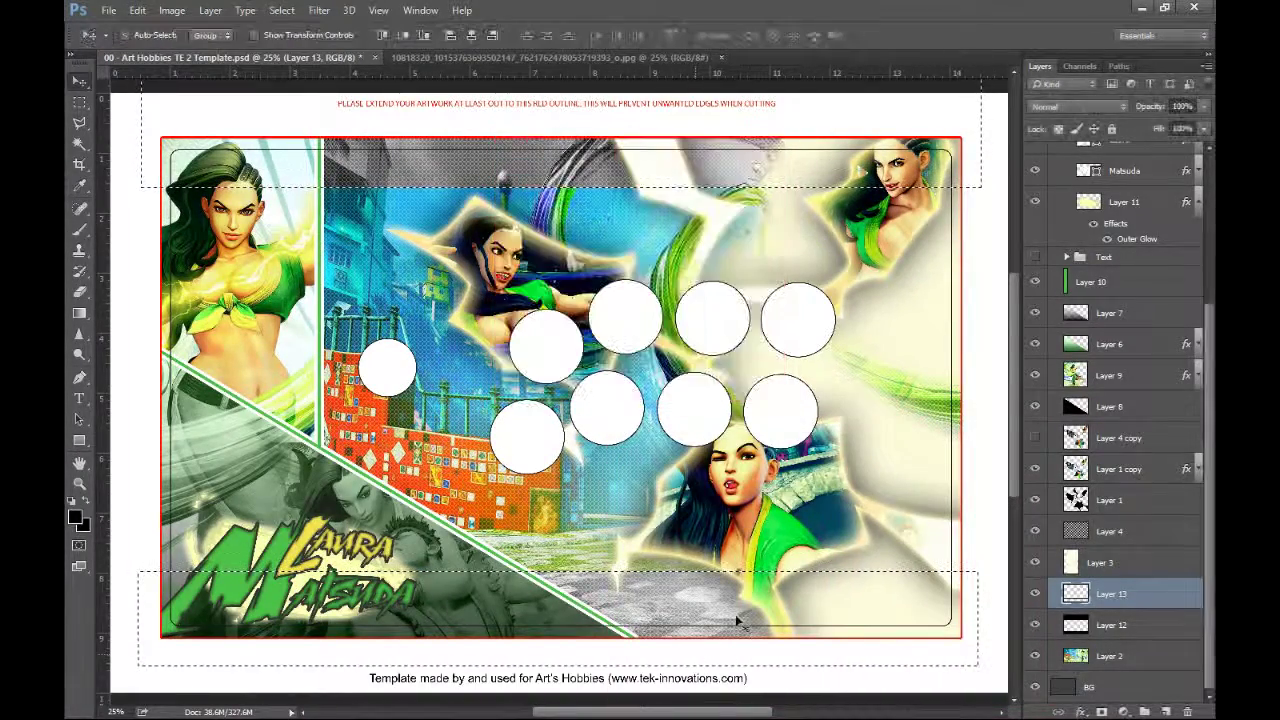
{"action": "key", "text": "ctrl+d"}
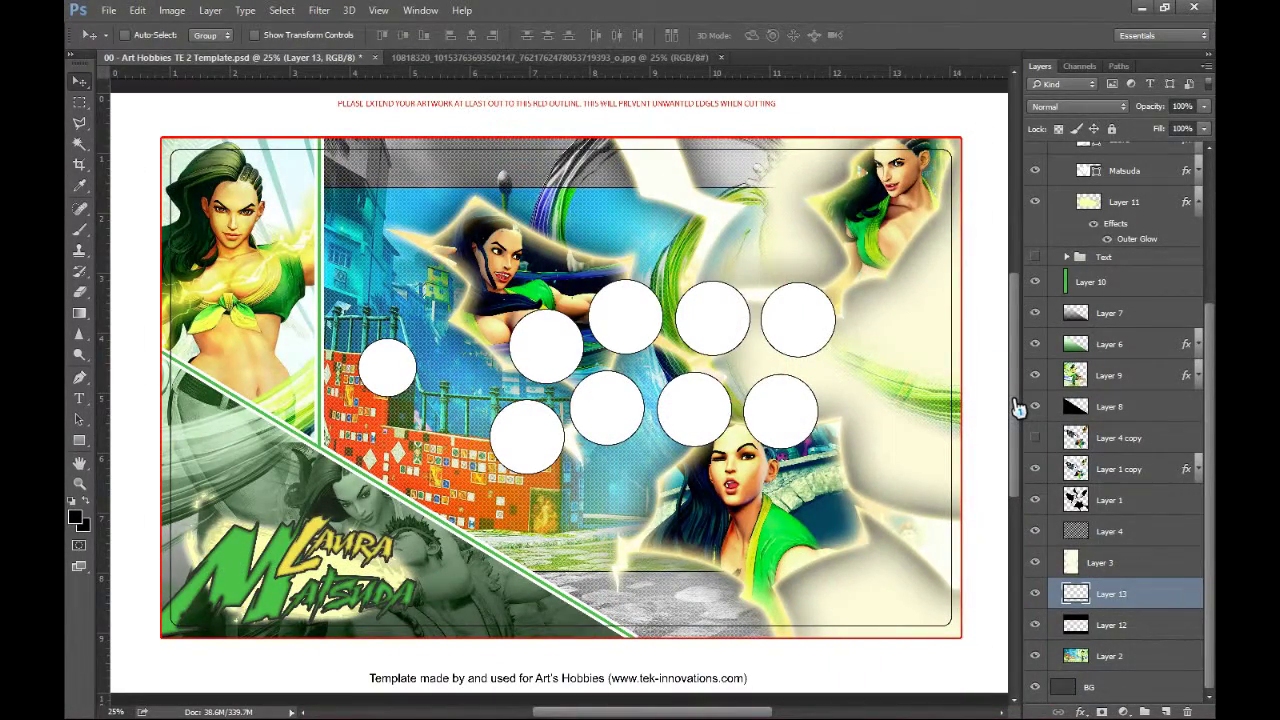
Copy the halftone pattern between the two strips from Layer 4 onto a new layer
{"action": "left_click", "coordinate": [1110, 531]}
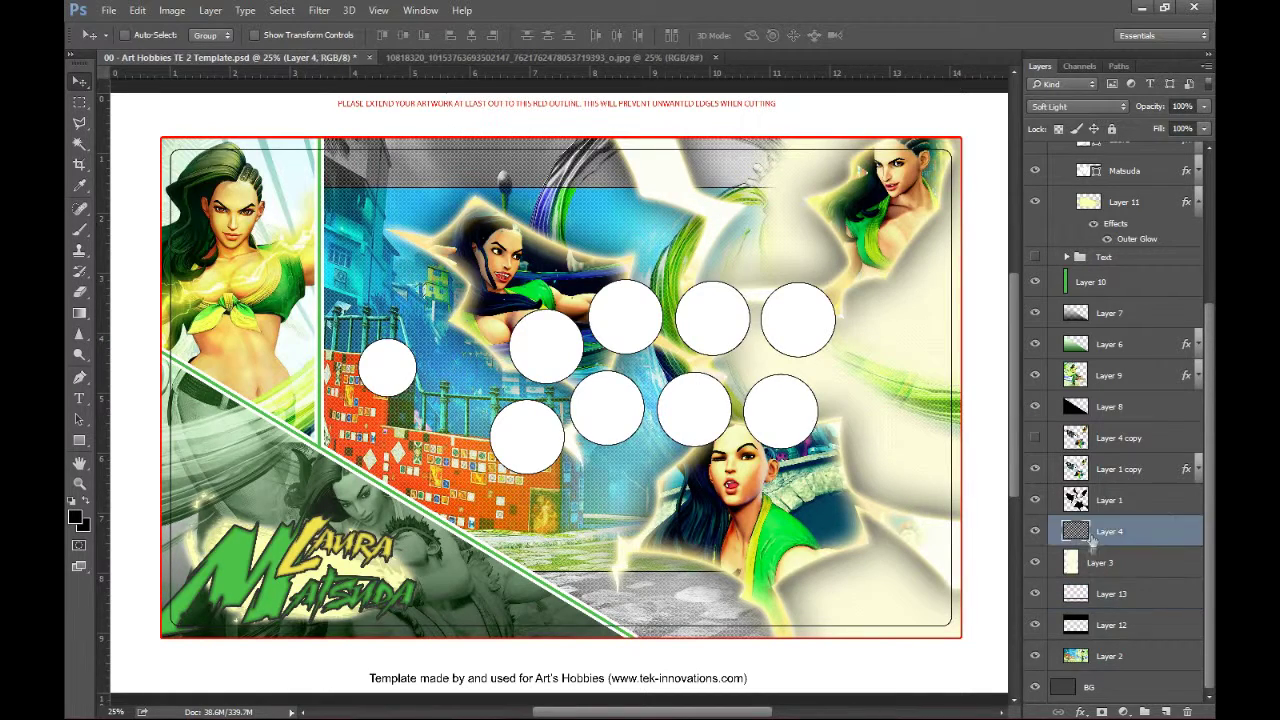
{"action": "key", "text": "w"}
{"action": "key", "text": "ctrl+alt+z"}
{"action": "key", "text": "ctrl+alt+z"}
{"action": "left_click", "coordinate": [1164, 540]}
{"action": "key", "text": "ctrl+j"}
{"action": "left_click", "coordinate": [1118, 536]}
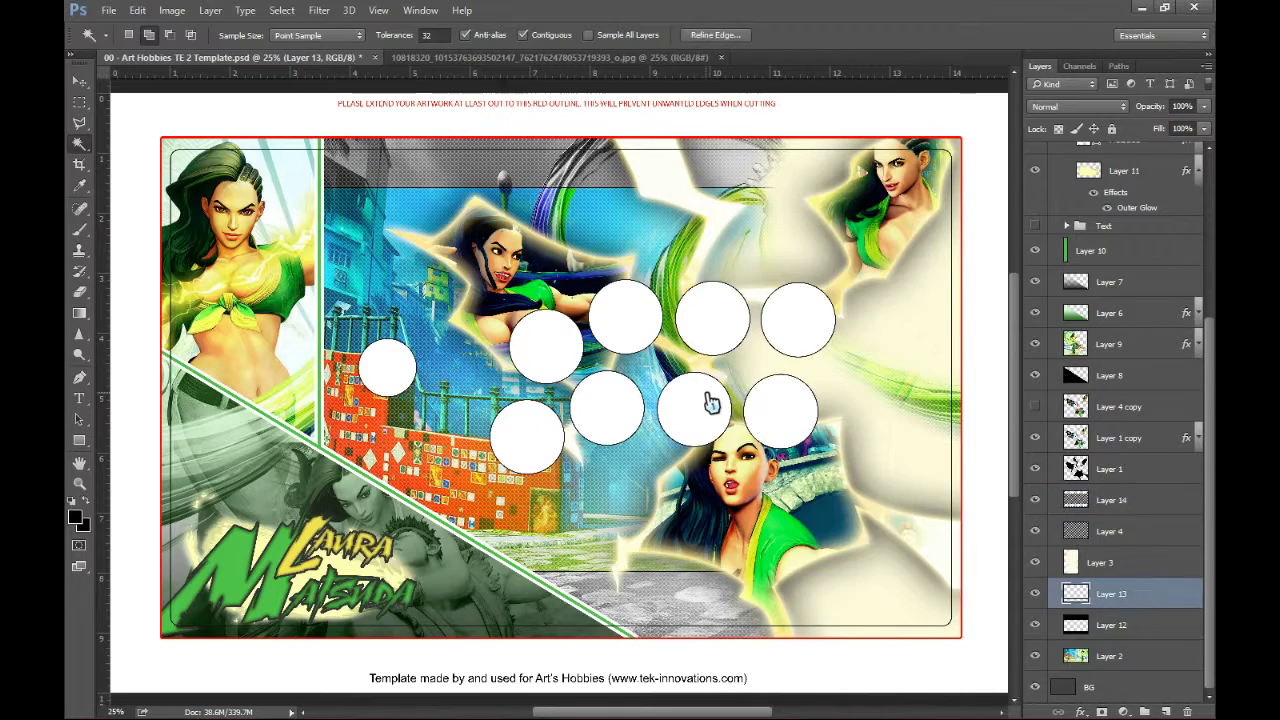
Delete Layer 4's halftone pattern everywhere except inside the two strips
{"action": "left_click", "coordinate": [1074, 528], "text": "ctrl"}
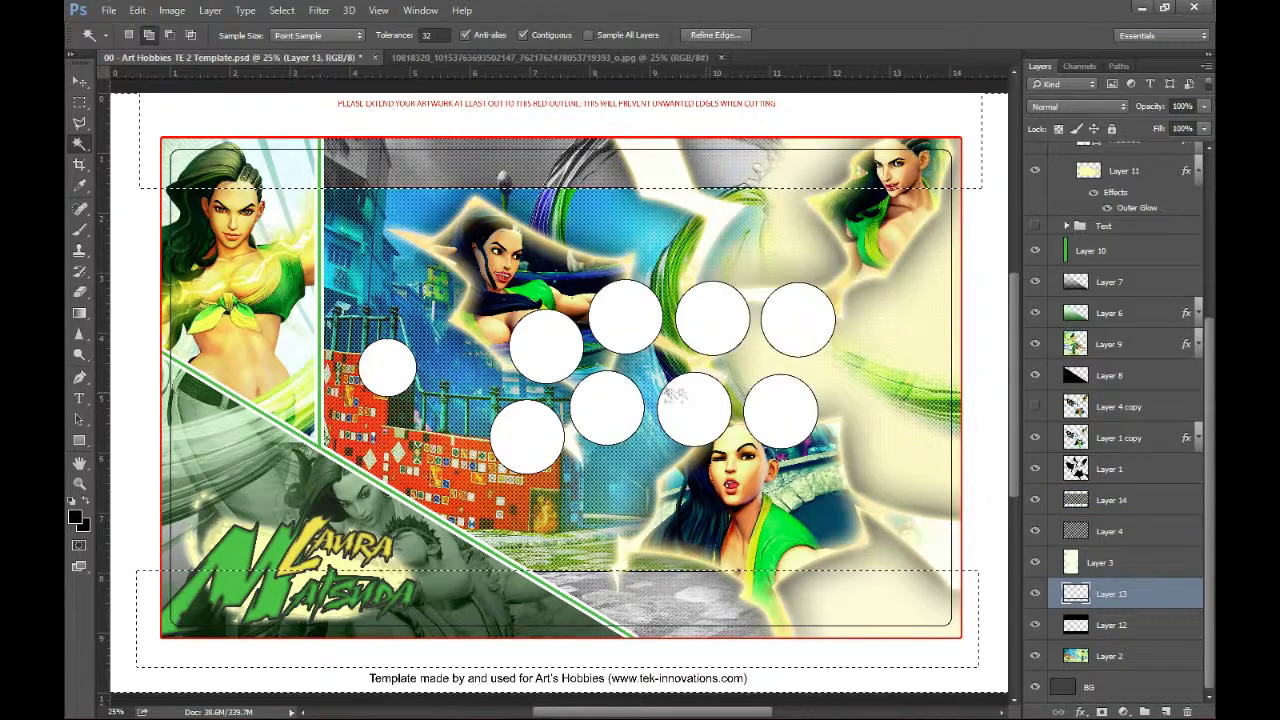
{"action": "left_click_drag", "start_coordinate": [1203, 128], "coordinate": [1167, 134]}
{"action": "left_click", "coordinate": [1117, 501]}
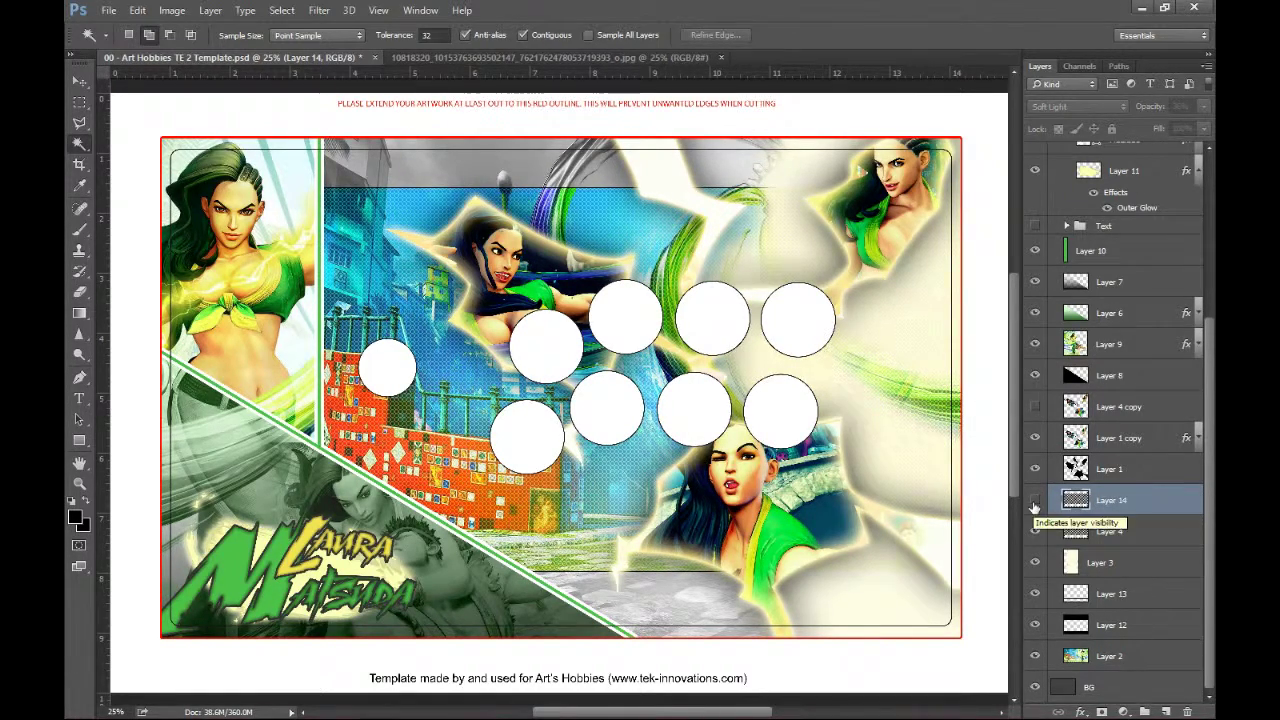
{"action": "left_click", "coordinate": [1118, 534]}
{"action": "left_click", "coordinate": [1113, 532], "text": "ctrl"}
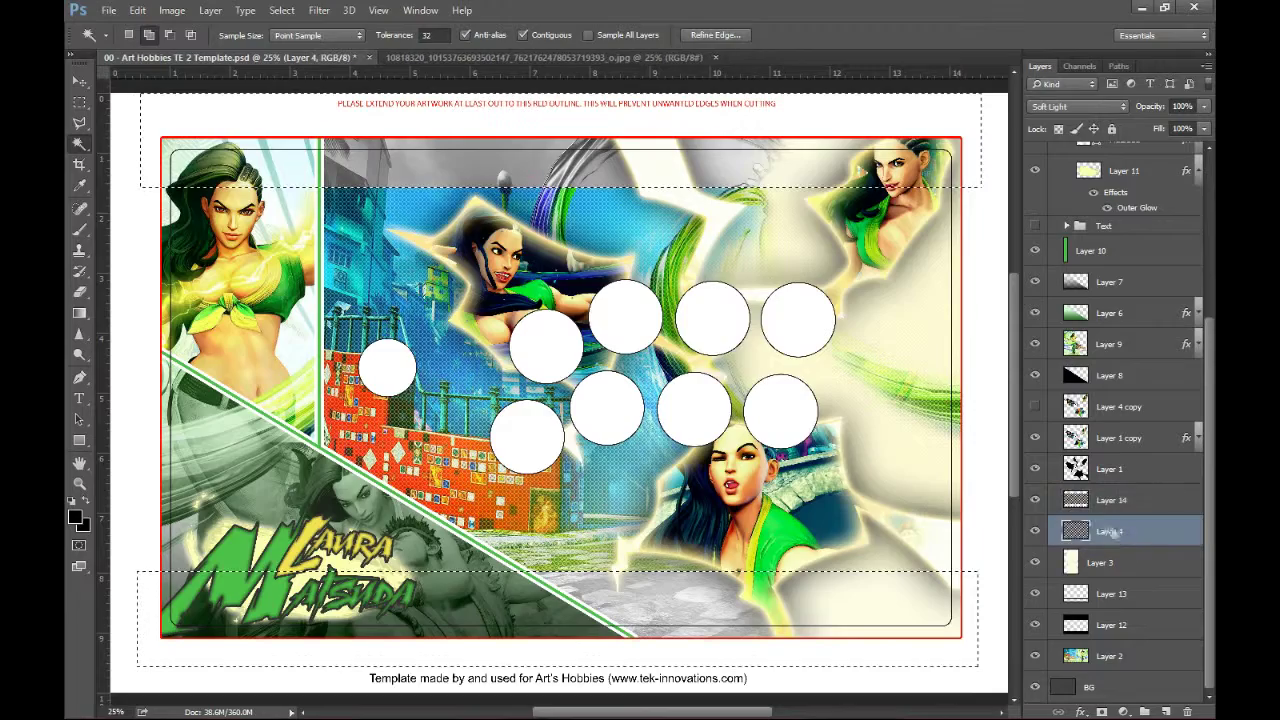
{"action": "key", "text": "ctrl+shift+i"}
{"action": "key", "text": "Delete"}
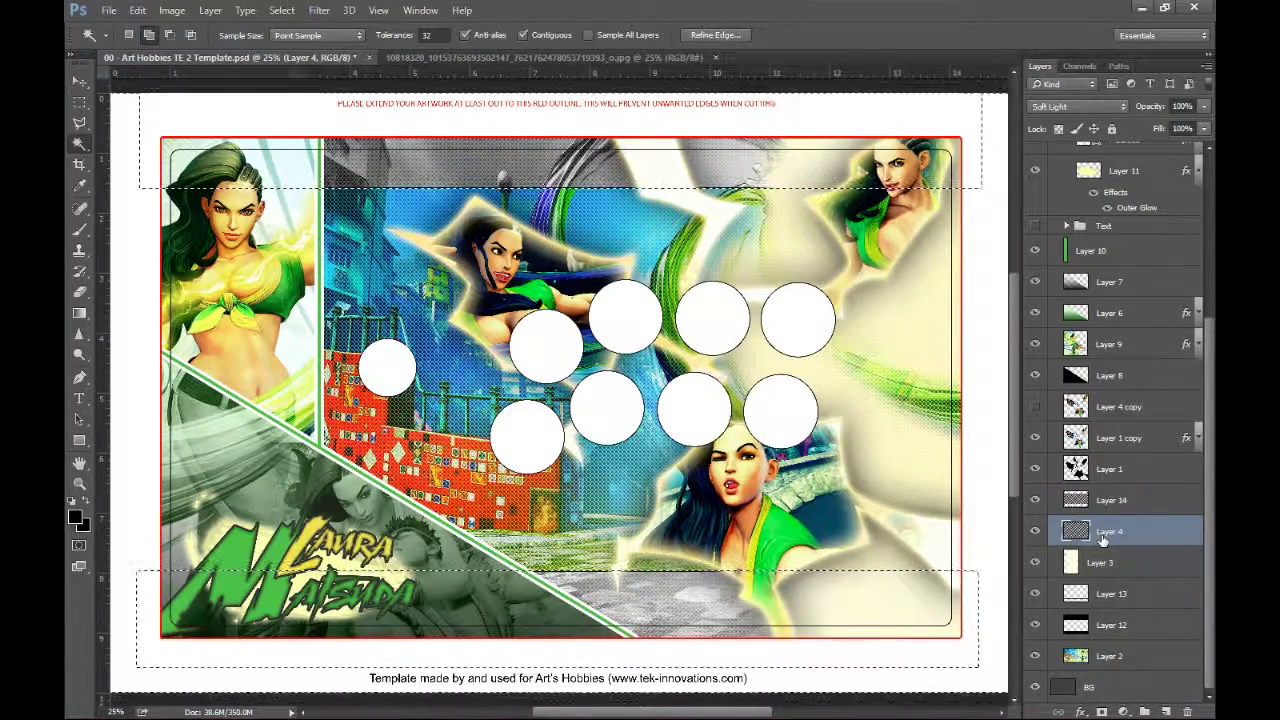
{"action": "key", "text": "ctrl+d"}
Lower the opacity of Layer 14's halftone and set Layer 4's opacity to 71%
{"action": "left_click", "coordinate": [1110, 500]}
{"action": "left_click_drag", "start_coordinate": [1203, 106], "coordinate": [1152, 133]}
{"action": "left_click", "coordinate": [1110, 531]}
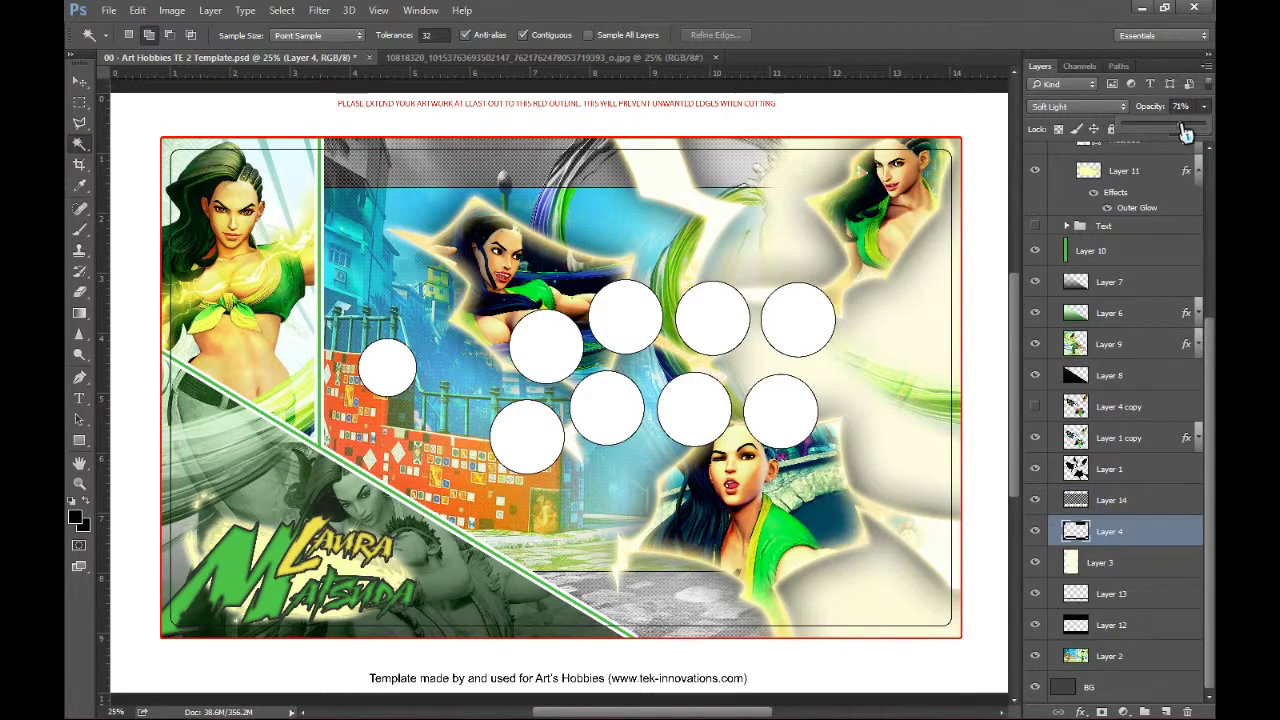
Fade out Layer 4's halftone over the left part of the template by deleting a feathered rectangular selection
{"action": "key", "text": "m"}
{"action": "left_click_drag", "start_coordinate": [534, 125], "coordinate": [212, 650]}
{"action": "key", "text": "shift+F6"}
{"action": "key", "text": "Return"}
{"action": "key", "text": "Delete"}
{"action": "key", "text": "ctrl+d"}
Set Layer 14's opacity to 45% and delete its halftone over the right part of the template
{"action": "left_click", "coordinate": [1105, 503]}
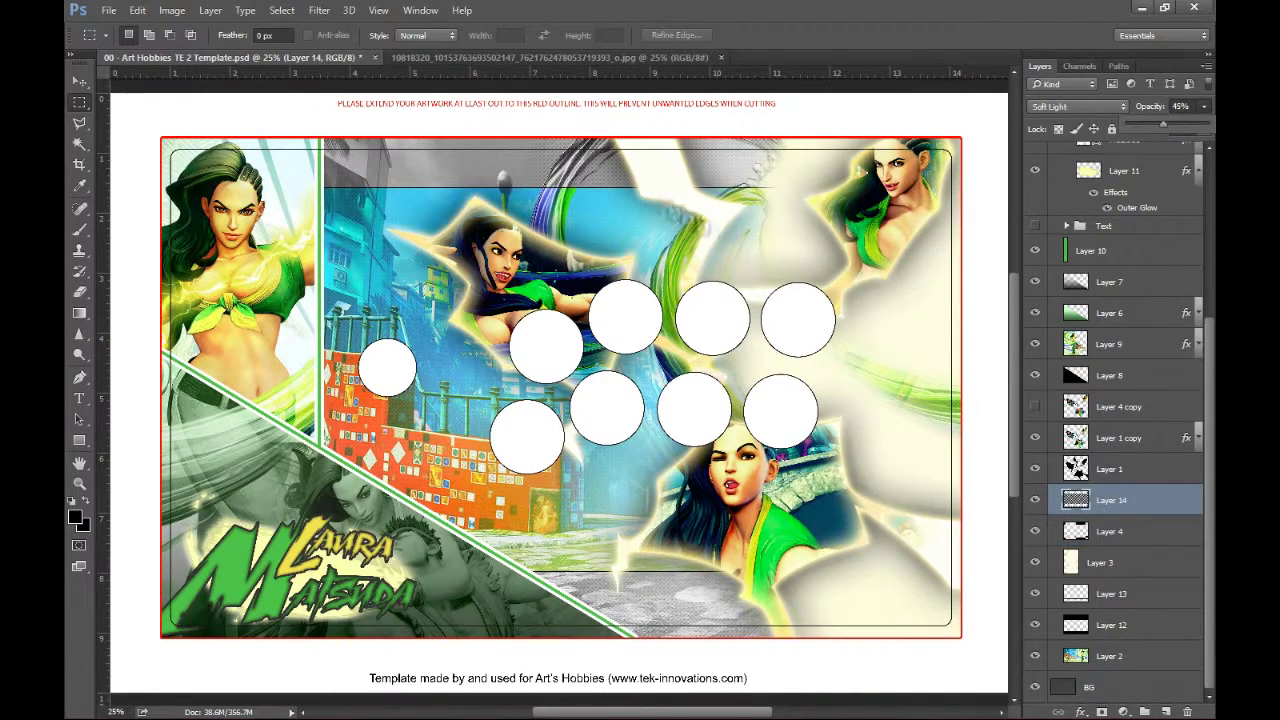
{"action": "left_click_drag", "start_coordinate": [613, 127], "coordinate": [986, 658]}
{"action": "key", "text": "Delete"}
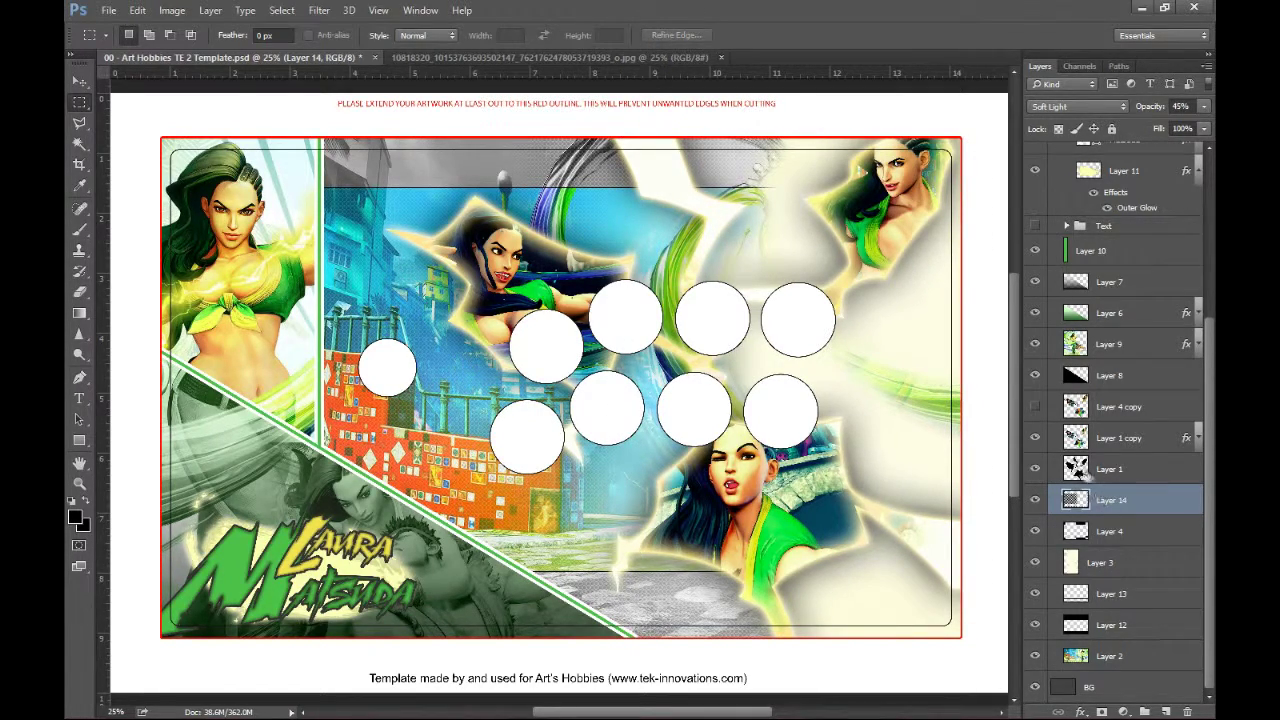
Load Layer 1's shard shapes as a selection, hide Layer 1, and create a new layer above Layer 4 copy
{"action": "left_click", "coordinate": [1083, 473], "text": "ctrl"}
{"action": "left_click", "coordinate": [1036, 470]}
{"action": "left_click", "coordinate": [1106, 408]}
{"action": "left_click", "coordinate": [1166, 712]}
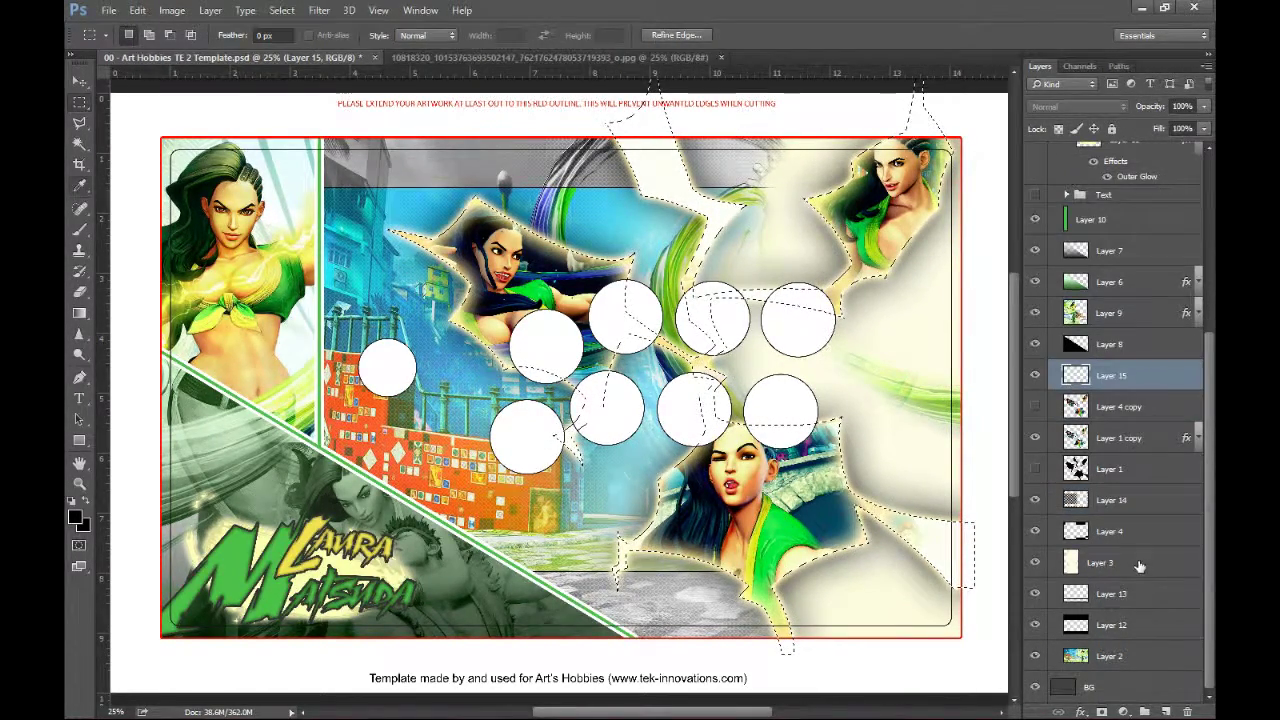
Try filling the shard-shaped selection on the new layer with the current fill settings, and undo that fill
{"action": "key", "text": "shift+F5"}
{"action": "left_click", "coordinate": [748, 200]}
{"action": "key", "text": "m"}
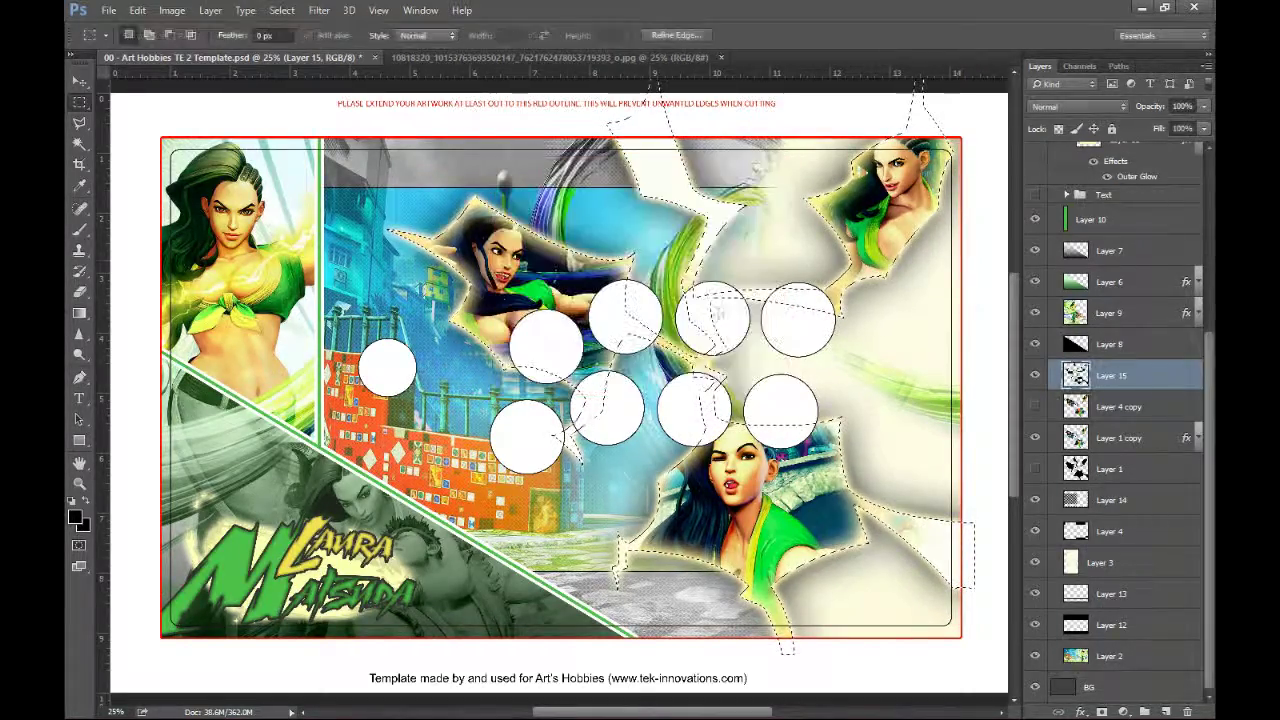
{"action": "key", "text": "ctrl+z"}
Fill the shard-shaped selection on Layer 15 with the fine halftone dot pattern
{"action": "key", "text": "shift+F5"}
{"action": "left_click", "coordinate": [617, 246]}
{"action": "left_click", "coordinate": [643, 304]}
{"action": "left_click", "coordinate": [748, 200]}
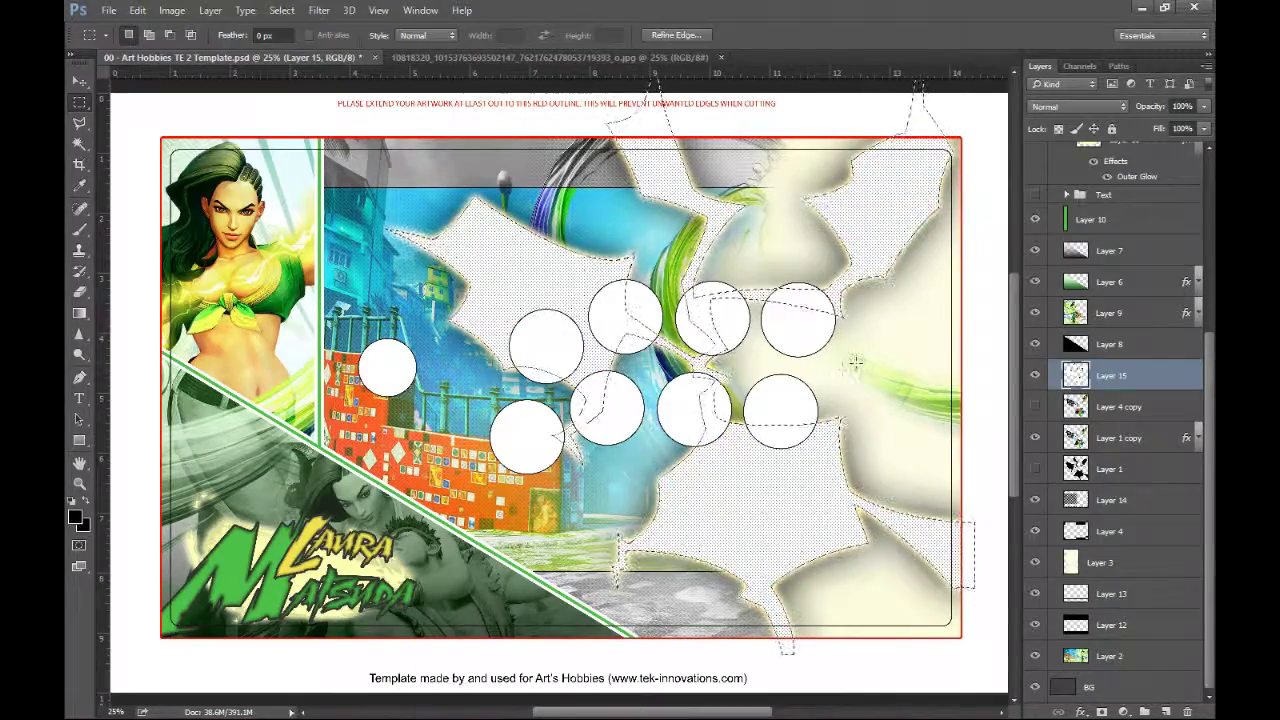
Deselect the shard shapes and set Layer 15's blend mode to Soft Light with 35% opacity
{"action": "key", "text": "ctrl+d"}
{"action": "left_click", "coordinate": [1077, 106]}
{"action": "left_click", "coordinate": [1075, 277]}
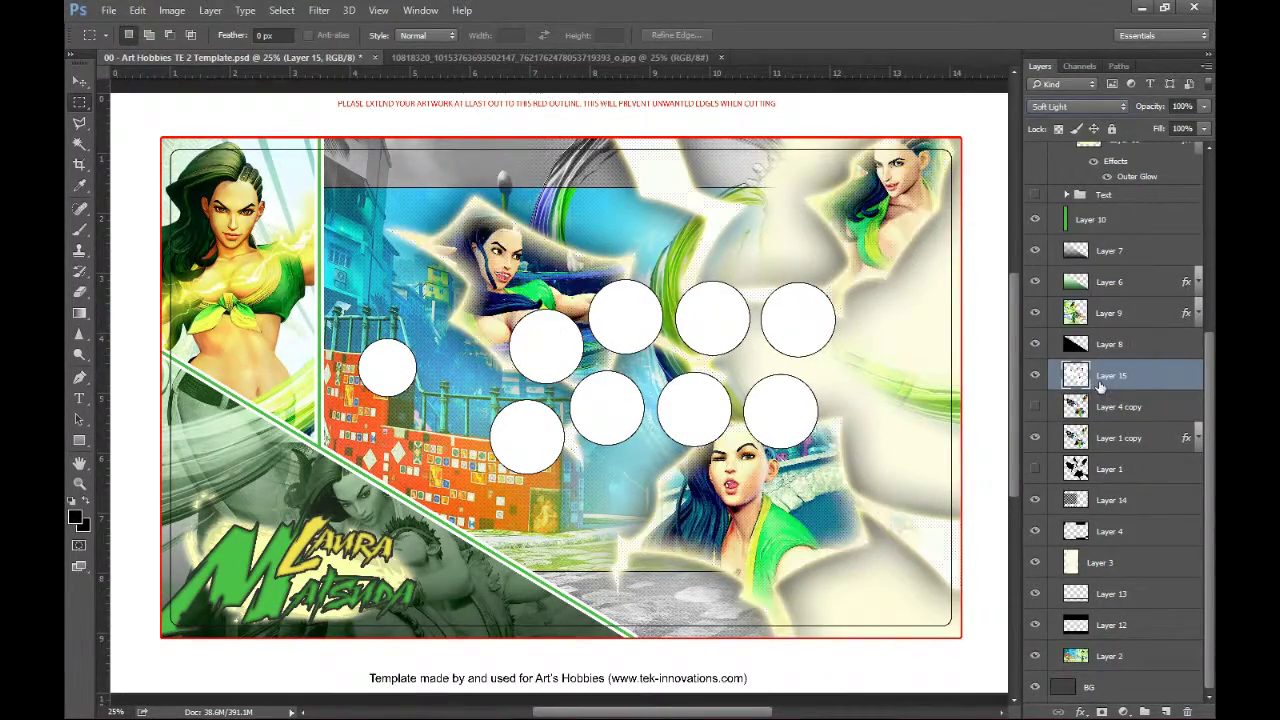
{"action": "key", "text": "ctrl+plus"}
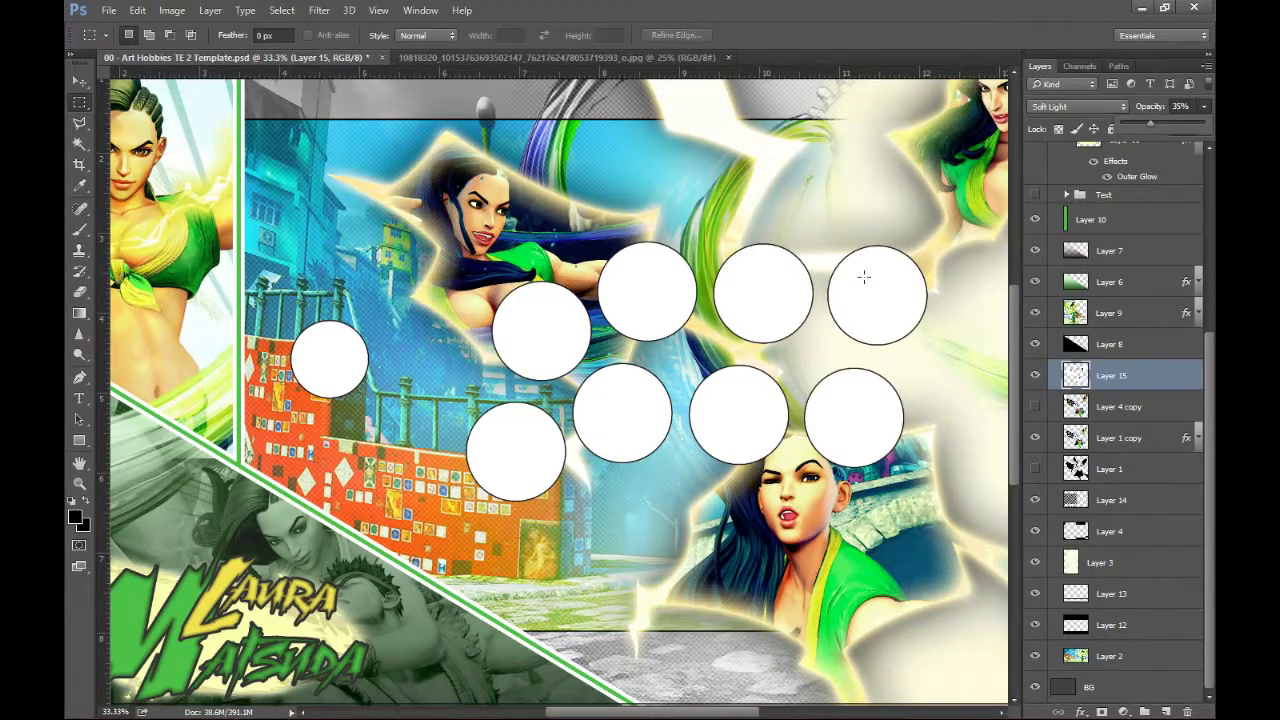
{"action": "key", "text": "ctrl+minus"}
{"action": "key", "text": "ctrl+minus"}
{"action": "key", "text": "ctrl+plus"}
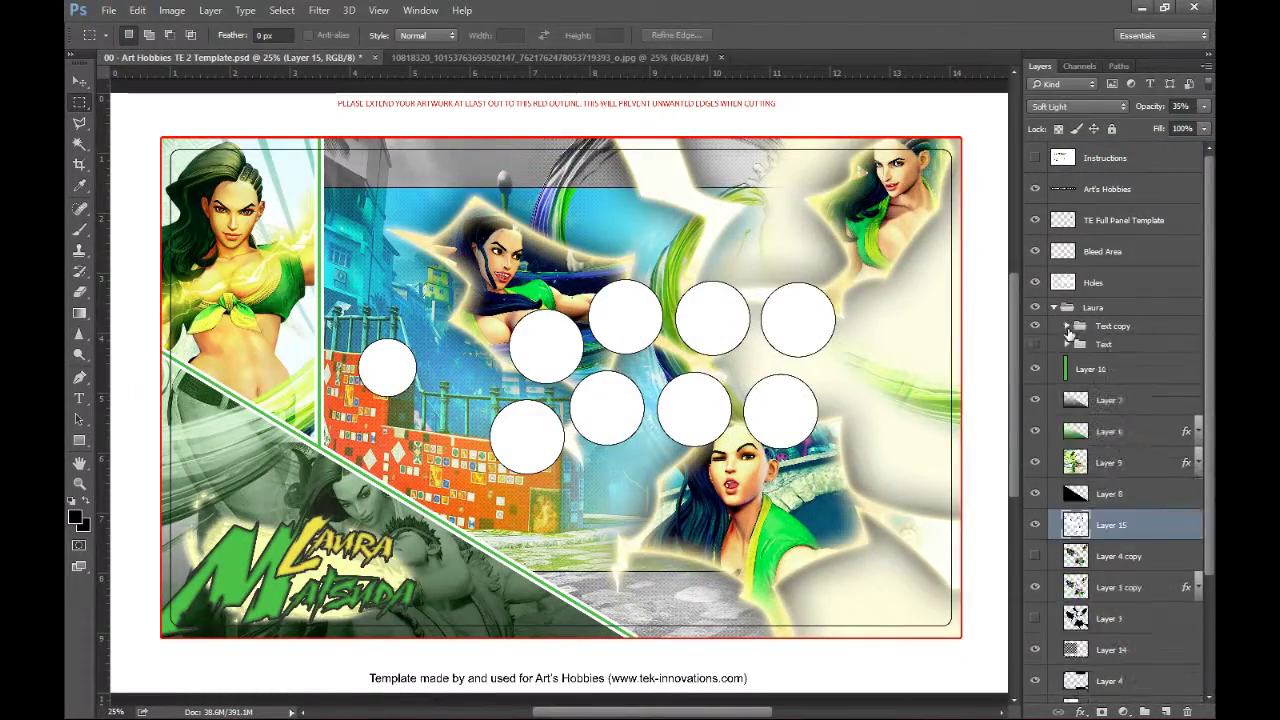
Scale the Layer 16 signature to about 14% and place it in the upper right corner of the Laura portrait panel
{"action": "key", "text": "v"}
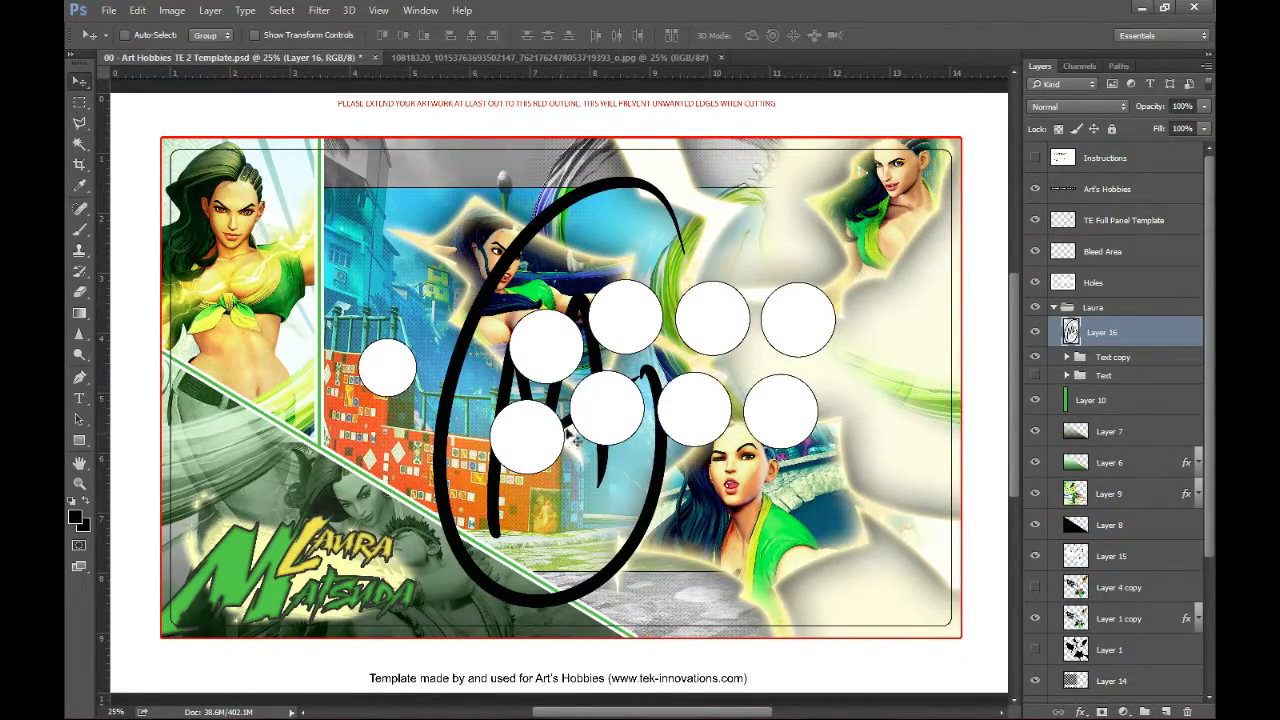
{"action": "mouse_move", "coordinate": [552, 402]}
{"action": "left_mouse_down"}
{"action": "mouse_move", "coordinate": [640, 430]}
{"action": "mouse_move", "coordinate": [408, 402]}
{"action": "mouse_move", "coordinate": [315, 348]}
{"action": "mouse_move", "coordinate": [195, 448]}
{"action": "mouse_move", "coordinate": [285, 523]}
{"action": "mouse_move", "coordinate": [268, 462]}
{"action": "left_mouse_up"}
{"action": "key", "text": "ctrl+t"}
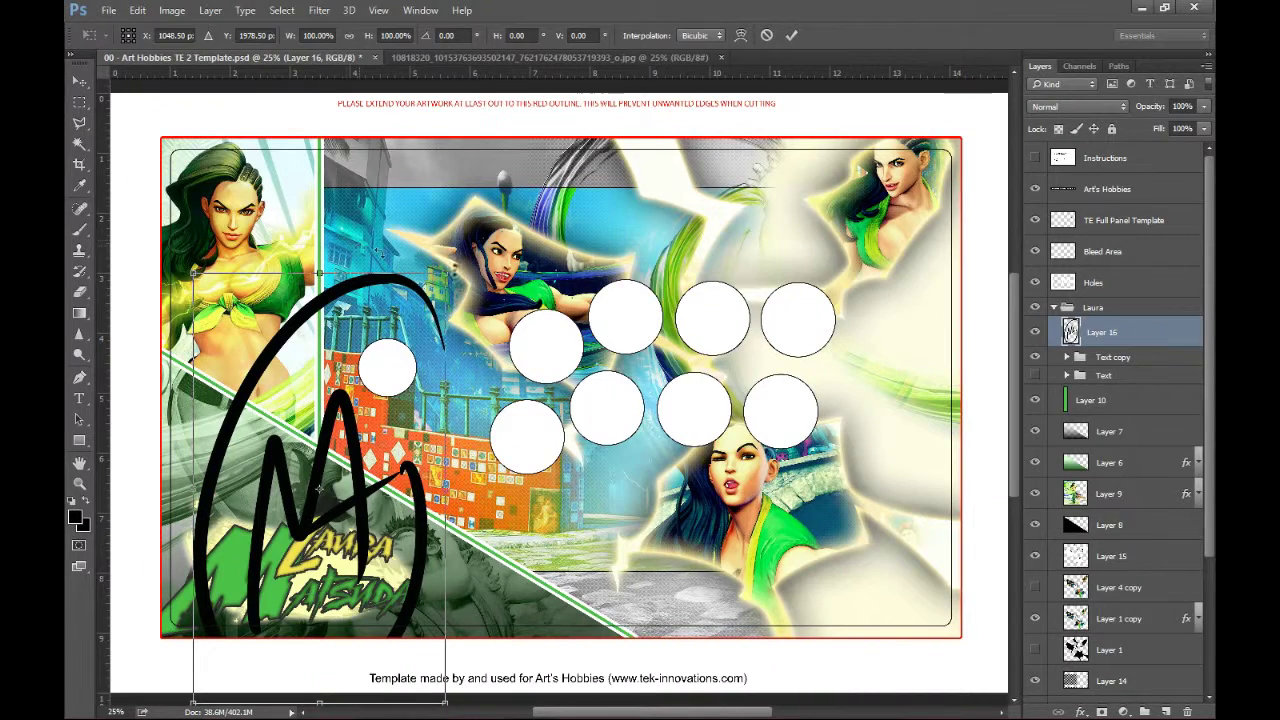
{"action": "left_click_drag", "start_coordinate": [446, 272], "coordinate": [364, 410]}
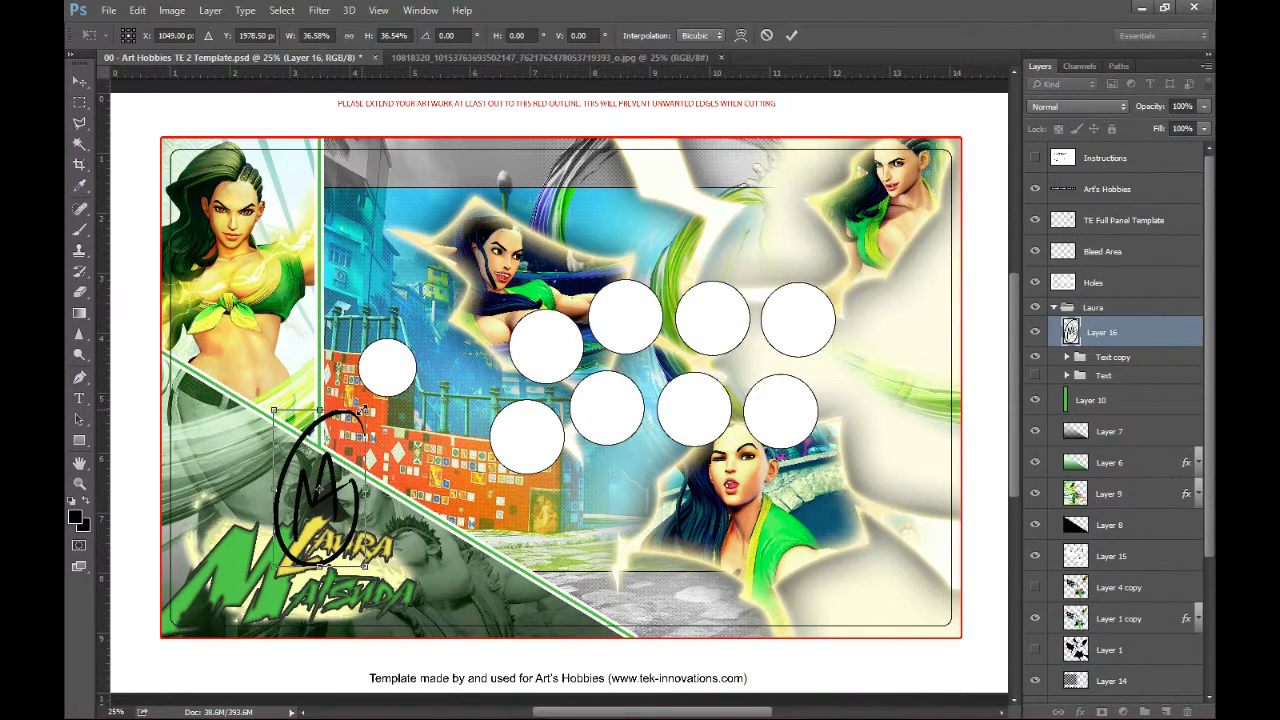
{"action": "left_click_drag", "start_coordinate": [288, 178], "coordinate": [286, 169]}
{"action": "mouse_move", "coordinate": [275, 193]}
{"action": "left_mouse_down"}
{"action": "mouse_move", "coordinate": [284, 162]}
{"action": "mouse_move", "coordinate": [300, 178]}
{"action": "left_mouse_up"}
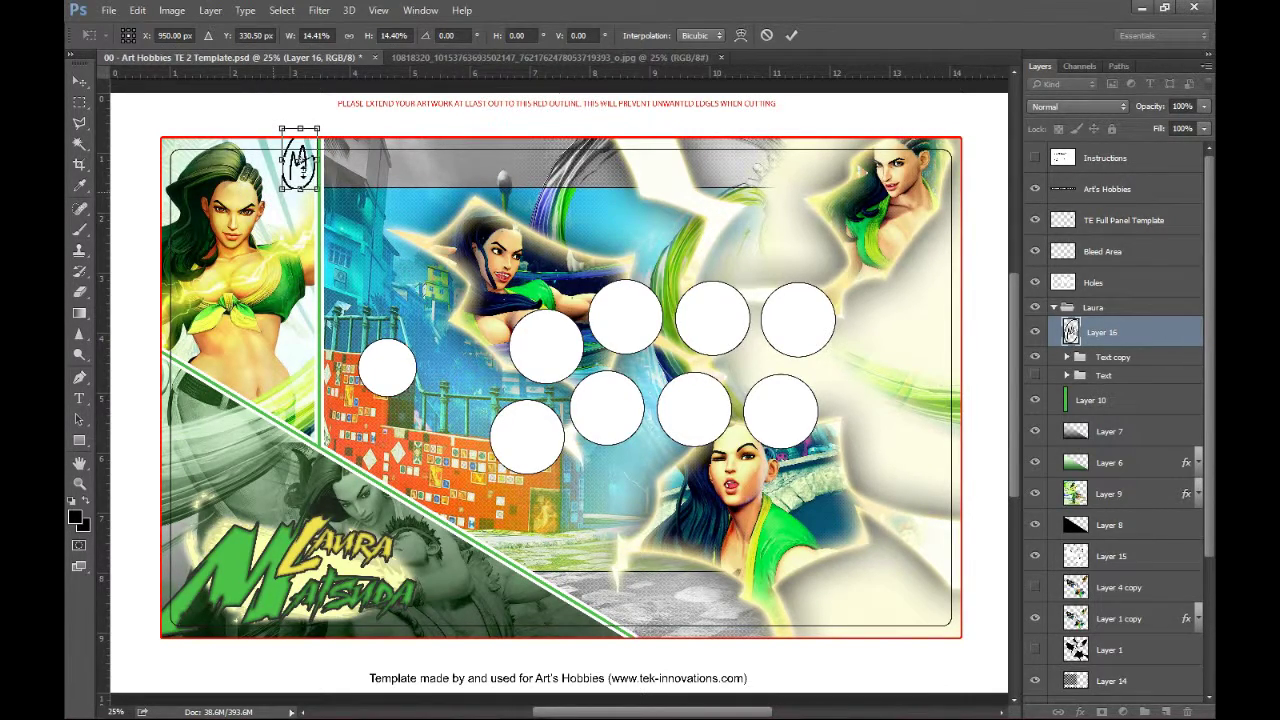
{"action": "key", "text": "Return"}
Move the signature to the upper left corner of the artwork and scale it to about 68%
{"action": "mouse_move", "coordinate": [290, 195]}
{"action": "left_mouse_down"}
{"action": "mouse_move", "coordinate": [520, 568]}
{"action": "mouse_move", "coordinate": [245, 205]}
{"action": "mouse_move", "coordinate": [190, 182]}
{"action": "left_mouse_up"}
{"action": "key", "text": "ctrl+t"}
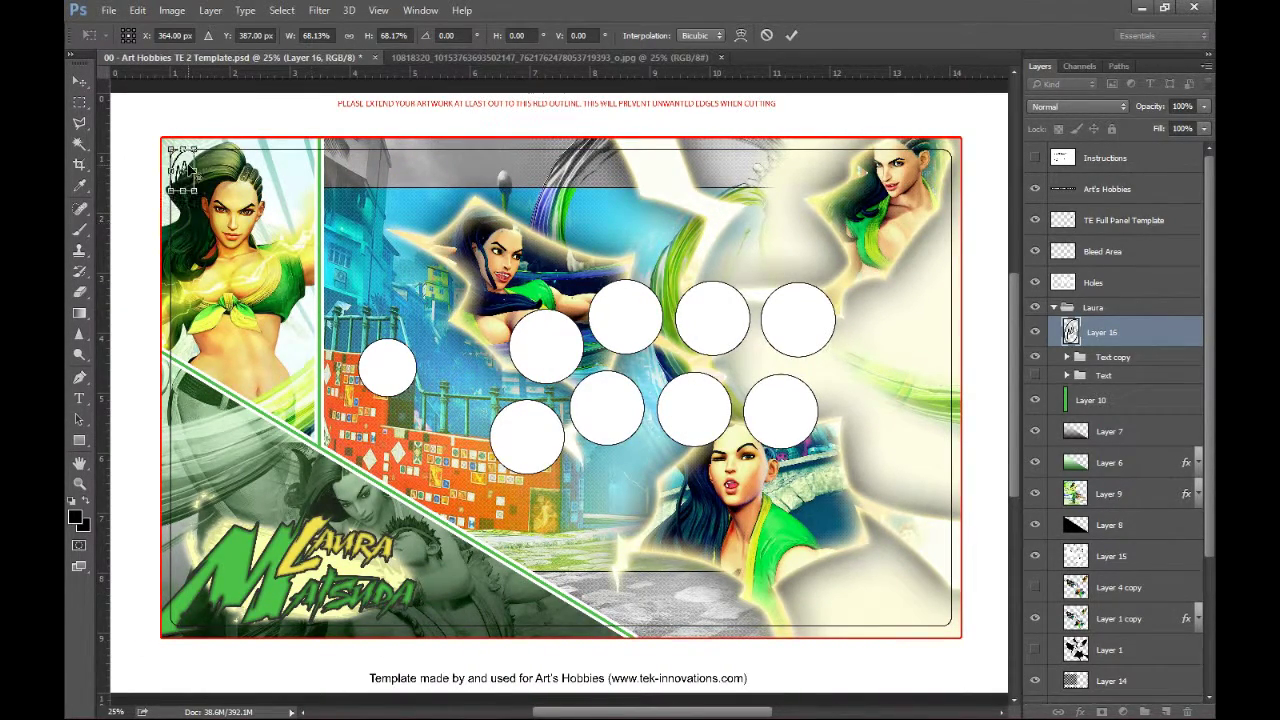
{"action": "key", "text": "Return"}
Set the signature layer to Soft Light and move it to the lower left corner of the artwork, over the Matsuda lettering
{"action": "key", "text": "ctrl+plus"}
{"action": "left_click_drag", "start_coordinate": [192, 172], "coordinate": [611, 416]}
{"action": "key", "text": "ctrl+plus"}
{"action": "left_click", "coordinate": [1077, 106]}
{"action": "left_click", "coordinate": [1071, 290]}
{"action": "mouse_move", "coordinate": [313, 270]}
{"action": "left_mouse_down"}
{"action": "mouse_move", "coordinate": [354, 521]}
{"action": "mouse_move", "coordinate": [313, 308]}
{"action": "left_mouse_up"}
{"action": "left_click_drag", "start_coordinate": [348, 598], "coordinate": [378, 339]}
{"action": "left_click_drag", "start_coordinate": [317, 312], "coordinate": [347, 498]}
{"action": "scroll", "coordinate": [350, 480], "scroll_direction": "down", "scroll_amount": 3}
{"action": "left_click_drag", "start_coordinate": [367, 349], "coordinate": [358, 563]}
{"action": "key", "text": "ctrl+minus"}
{"action": "key", "text": "ctrl+minus"}
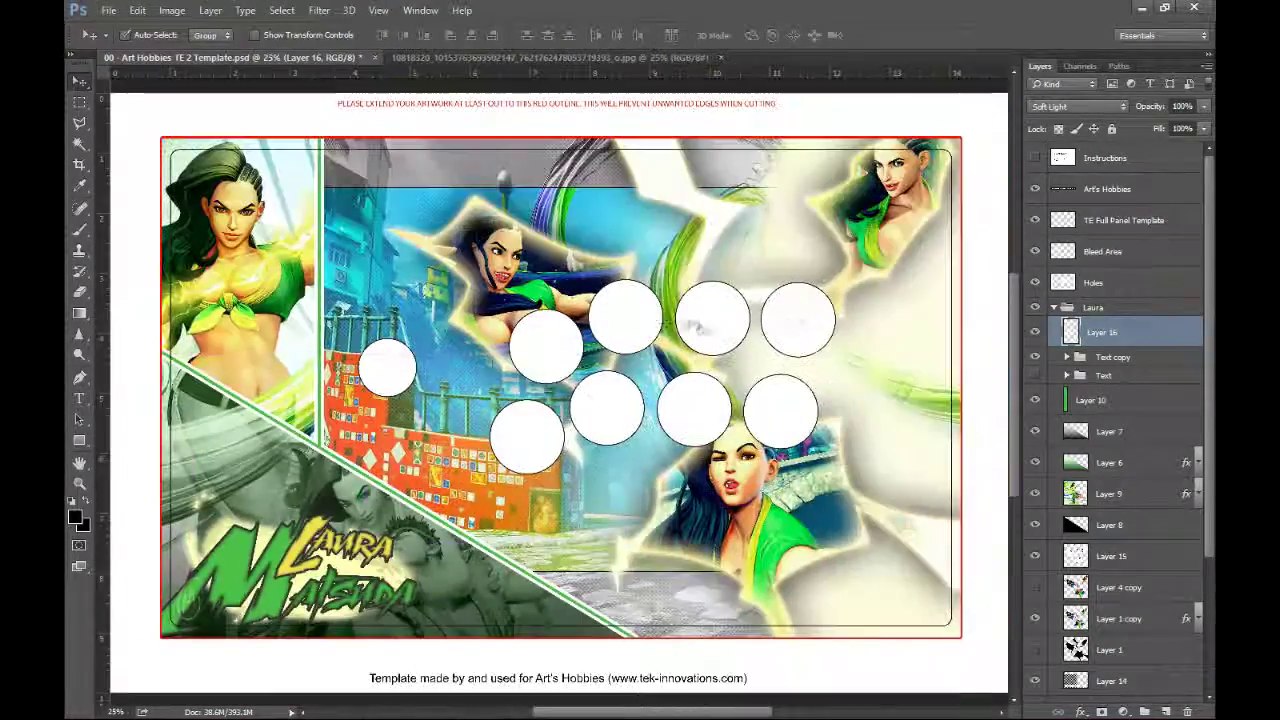
Open the Street Fighter V logo image and copy the whole logo into the template above Layer 16
{"action": "key", "text": "ctrl+o"}
{"action": "left_click", "coordinate": [130, 427]}
{"action": "double_click", "coordinate": [662, 166]}
{"action": "double_click", "coordinate": [778, 165]}
{"action": "double_click", "coordinate": [1143, 166]}
{"action": "double_click", "coordinate": [515, 150]}
{"action": "double_click", "coordinate": [517, 468]}
{"action": "key", "text": "ctrl+a"}
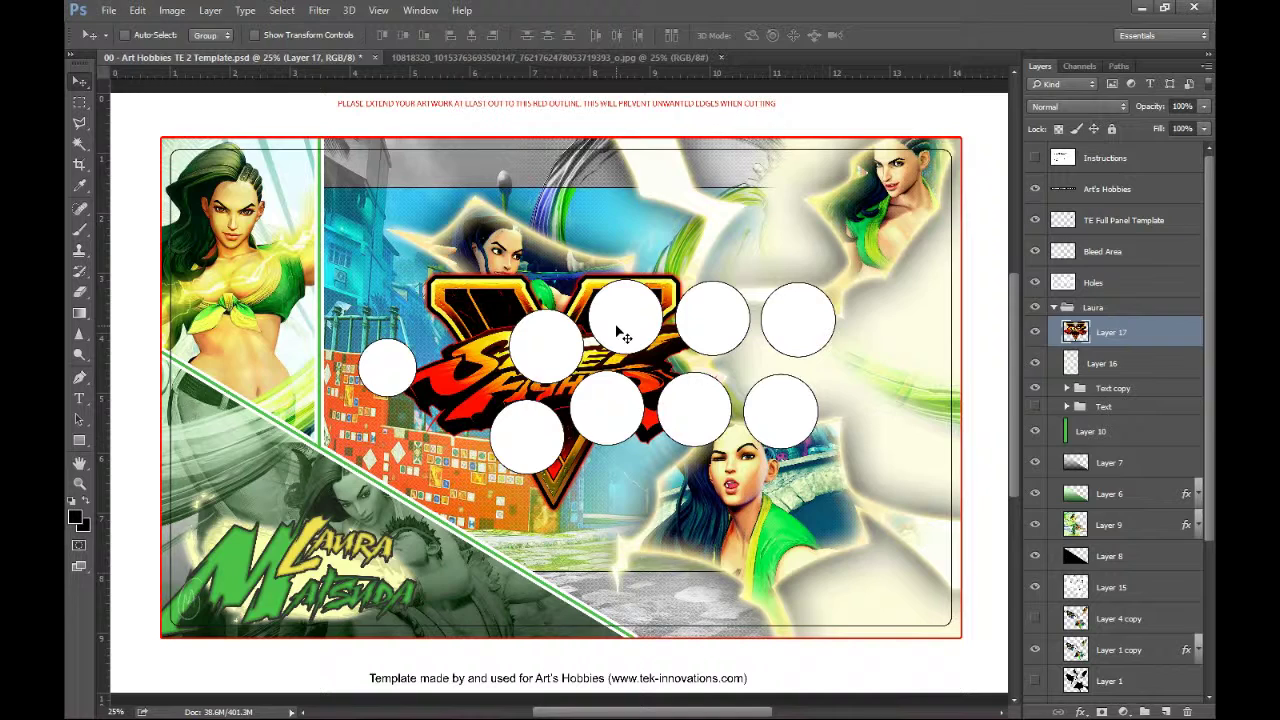
Scale the Street Fighter V logo to about 54% and move it to the lower right area of the artwork
{"action": "key", "text": "ctrl+t"}
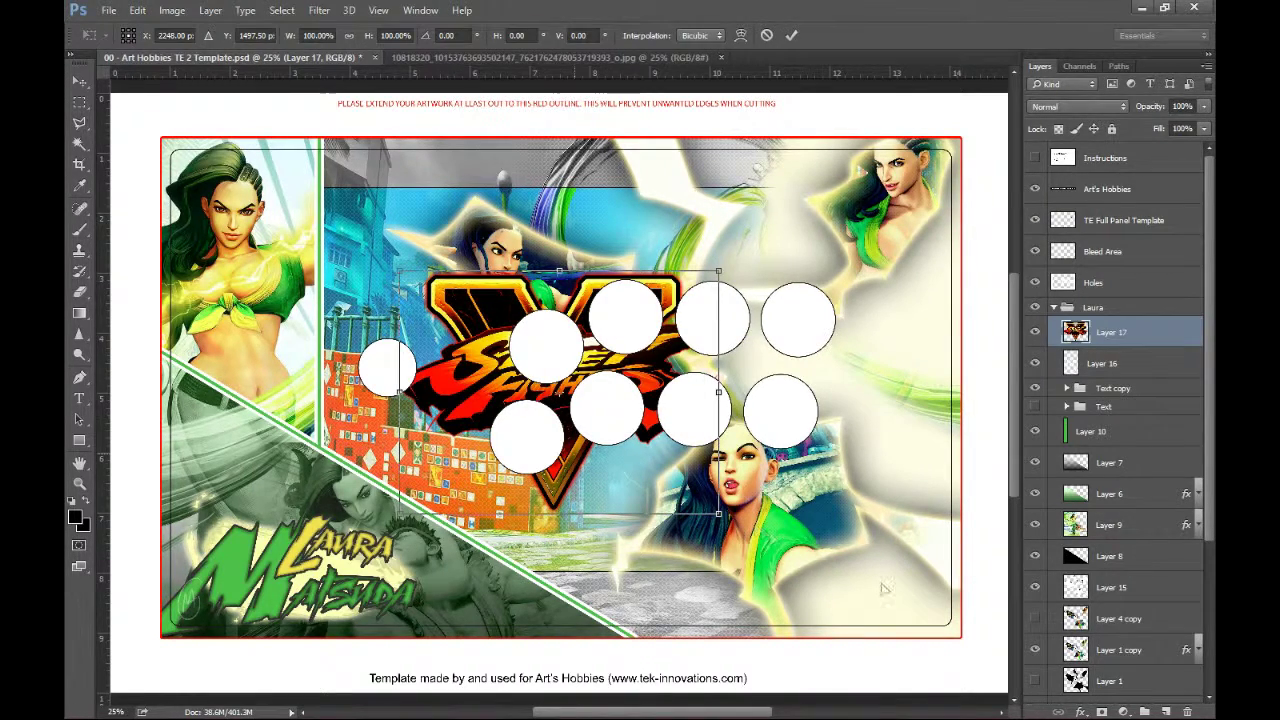
{"action": "left_click_drag", "start_coordinate": [882, 584], "coordinate": [884, 585]}
{"action": "left_click_drag", "start_coordinate": [559, 450], "coordinate": [723, 495]}
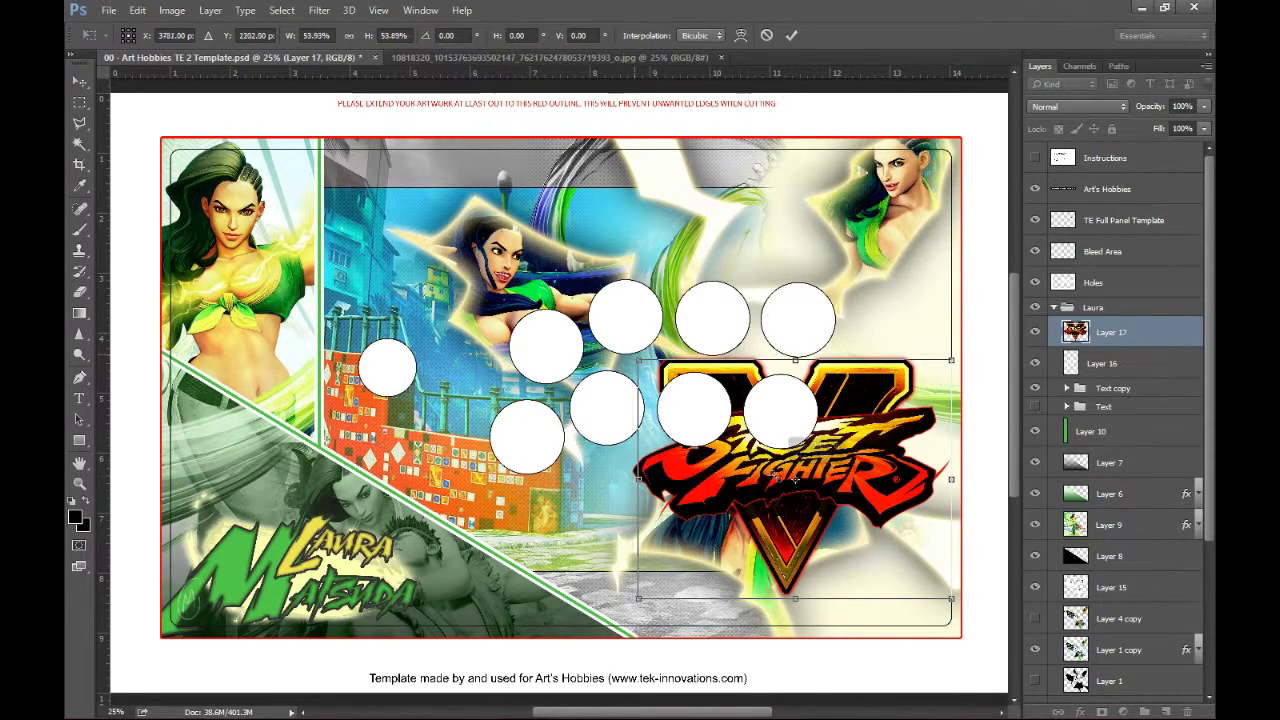
{"action": "key", "text": "Escape"}
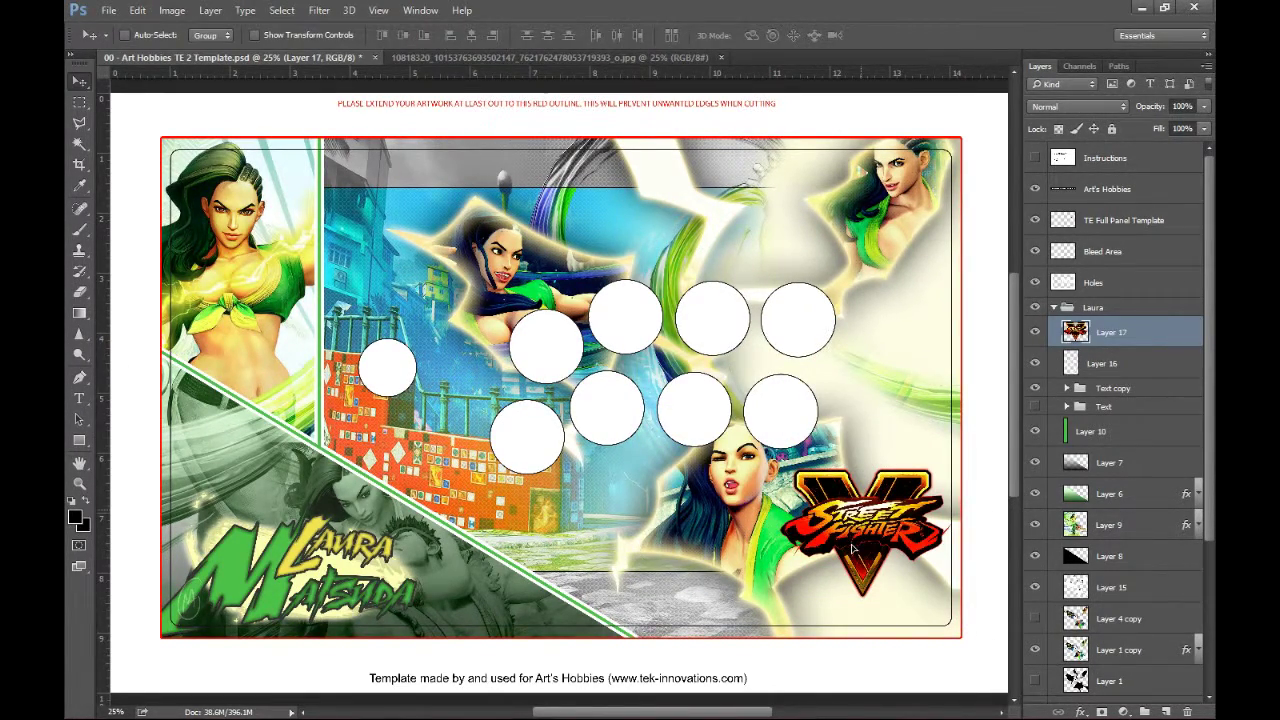
Scale the Street Fighter V logo to about 60% and nudge it down into the lower right corner of the artwork
{"action": "key", "text": "ctrl+t"}
{"action": "left_click_drag", "start_coordinate": [781, 489], "coordinate": [849, 542]}
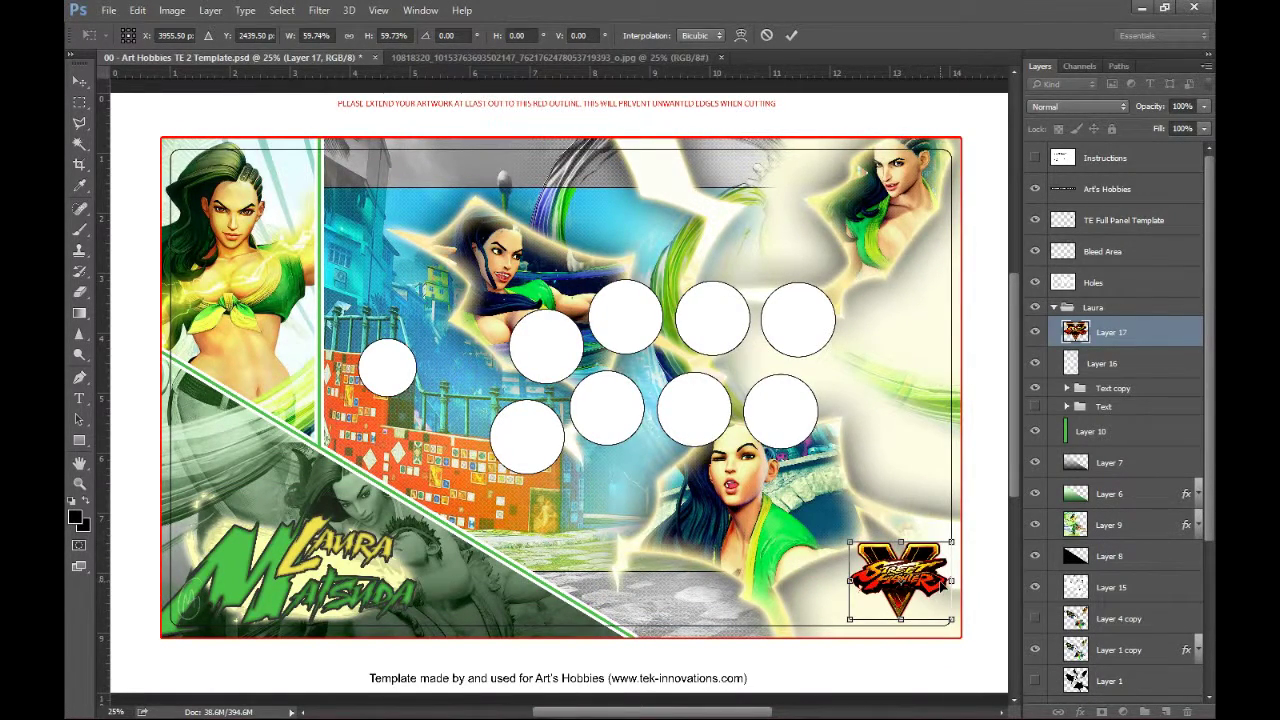
{"action": "key", "text": "shift+Down"}
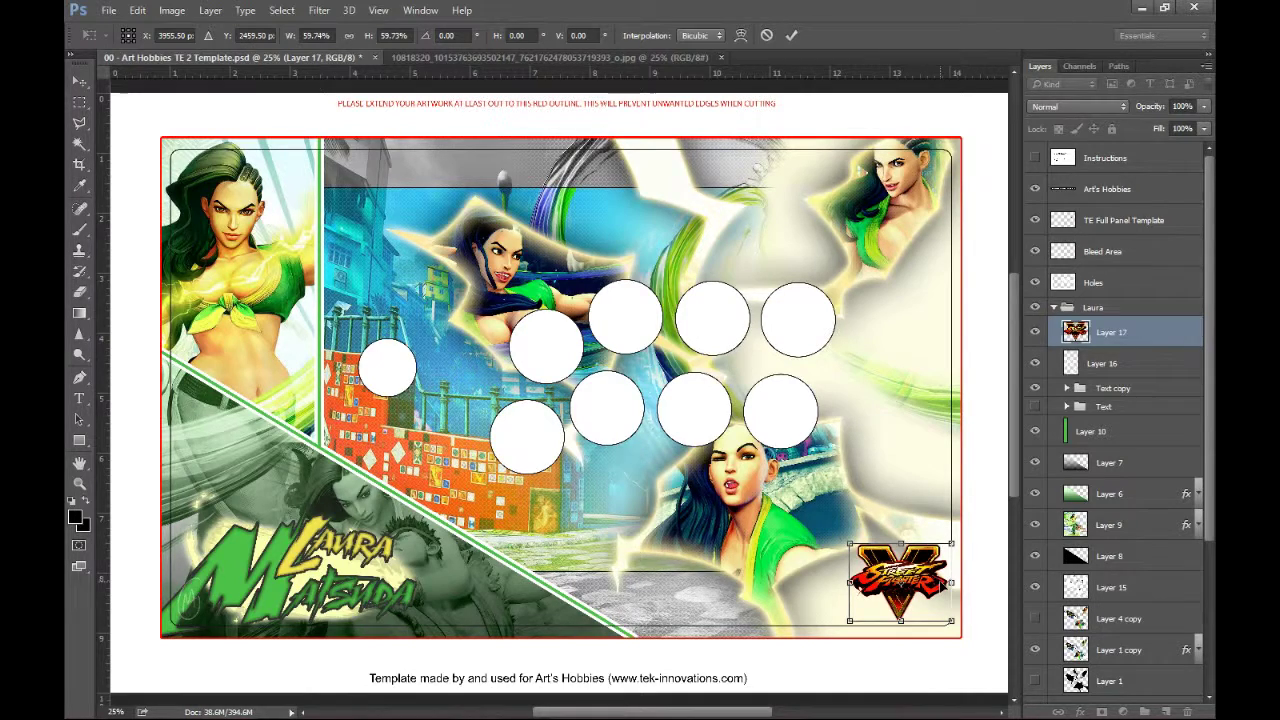
{"action": "key", "text": "shift+Down"}
{"action": "key", "text": "shift+Down"}
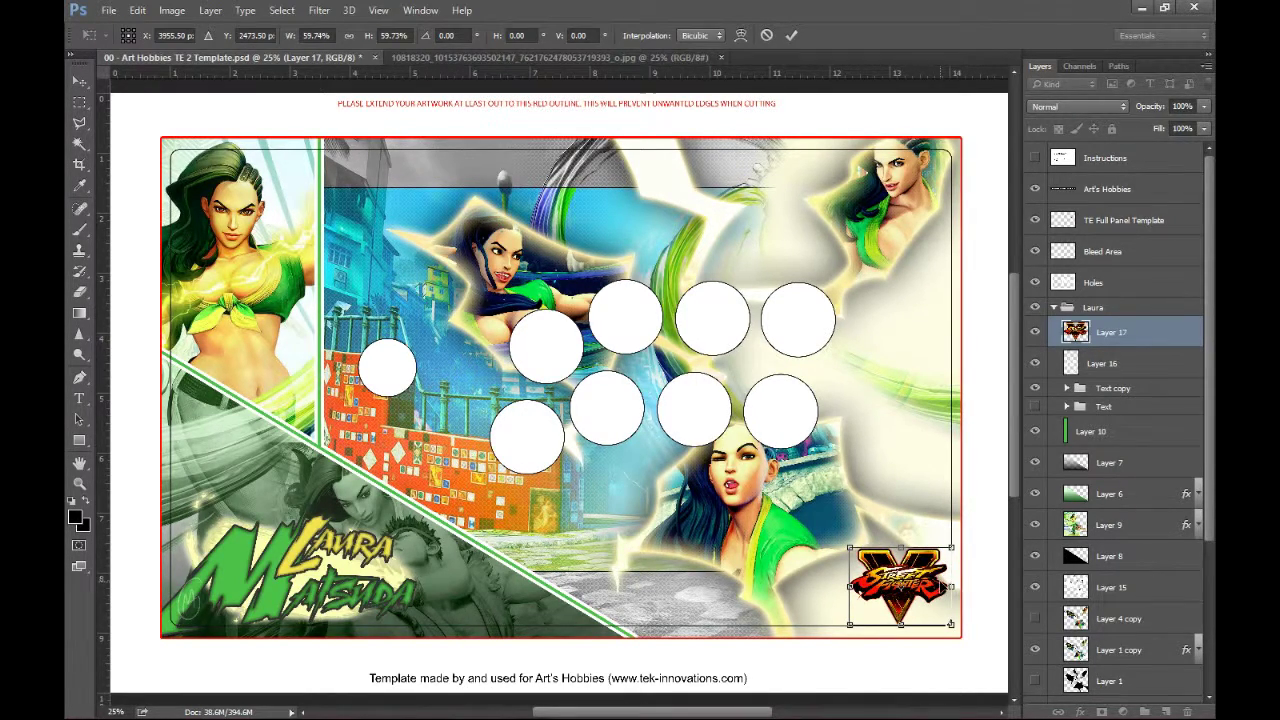
{"action": "key", "text": "Return"}
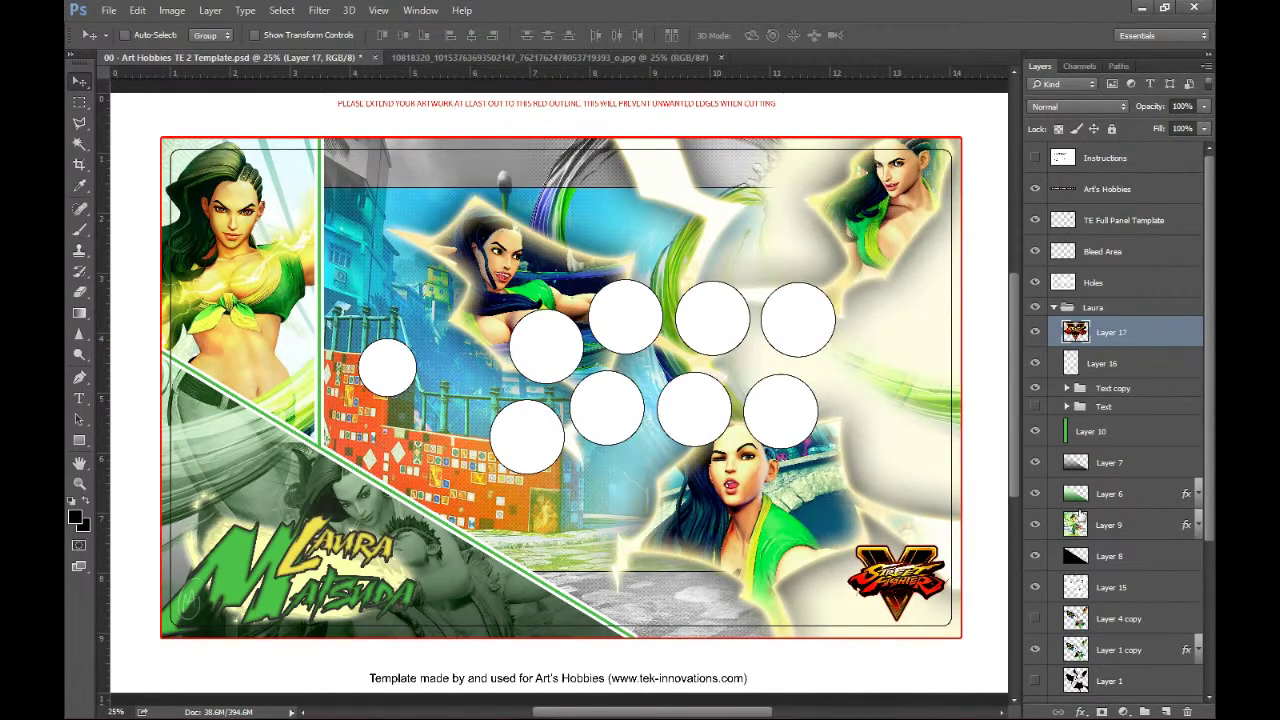
Shrink the Street Fighter V logo slightly more within the rounded lower right corner outline
{"action": "key", "text": "ctrl+plus"}
{"action": "key", "text": "ctrl+plus"}
{"action": "left_click_drag", "start_coordinate": [920, 590], "coordinate": [512, 363]}
{"action": "key", "text": "ctrl+t"}
{"action": "left_click_drag", "start_coordinate": [728, 470], "coordinate": [767, 501]}
{"action": "key", "text": "Return"}
{"action": "scroll", "coordinate": [1109, 526], "scroll_direction": "down", "scroll_amount": 3}
Move Layer 13 above Layer 14 and Layer 12 above Layer 3 so the border strips extend over the pale area
{"action": "left_click", "coordinate": [1066, 616]}
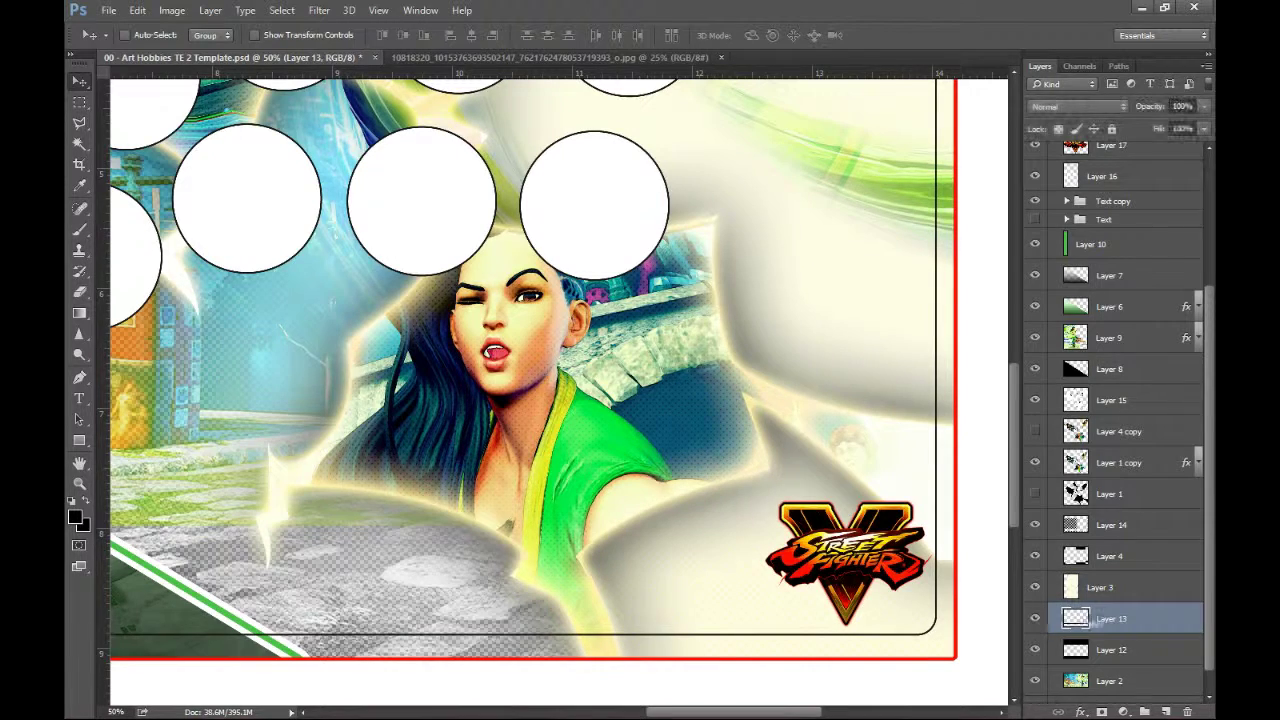
{"action": "left_click_drag", "start_coordinate": [1103, 617], "coordinate": [1136, 513]}
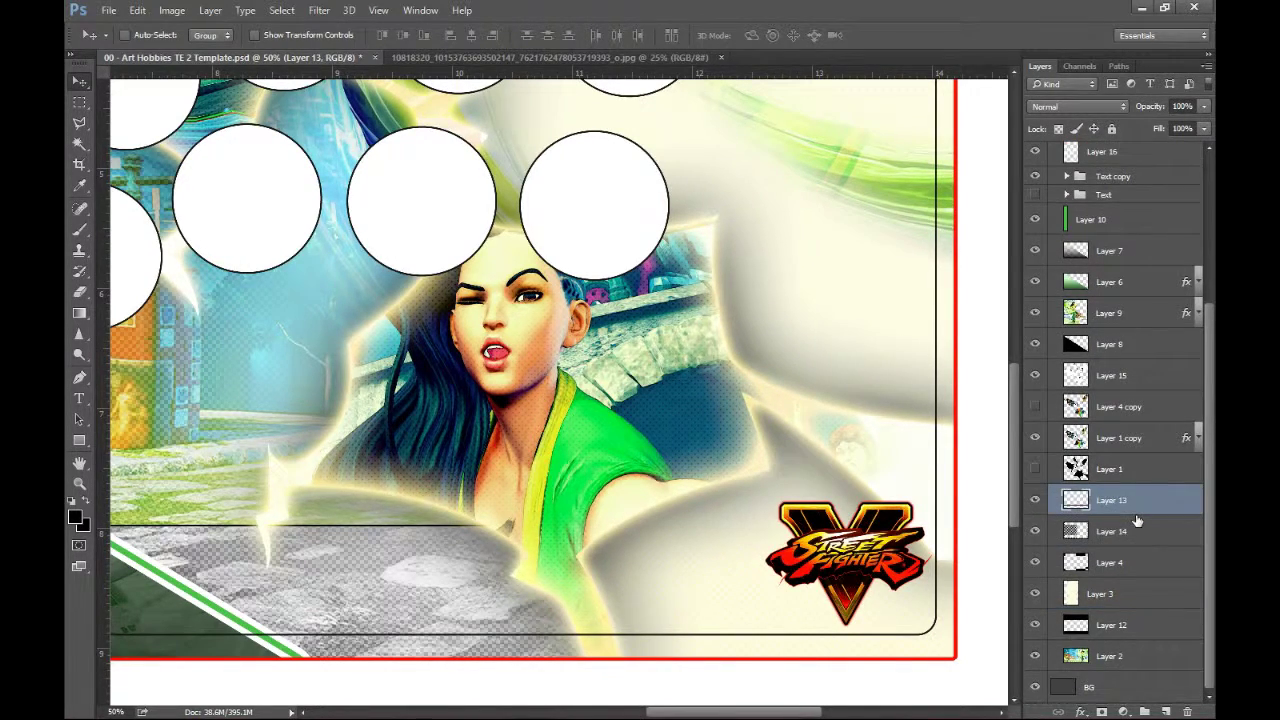
{"action": "left_click", "coordinate": [1112, 596]}
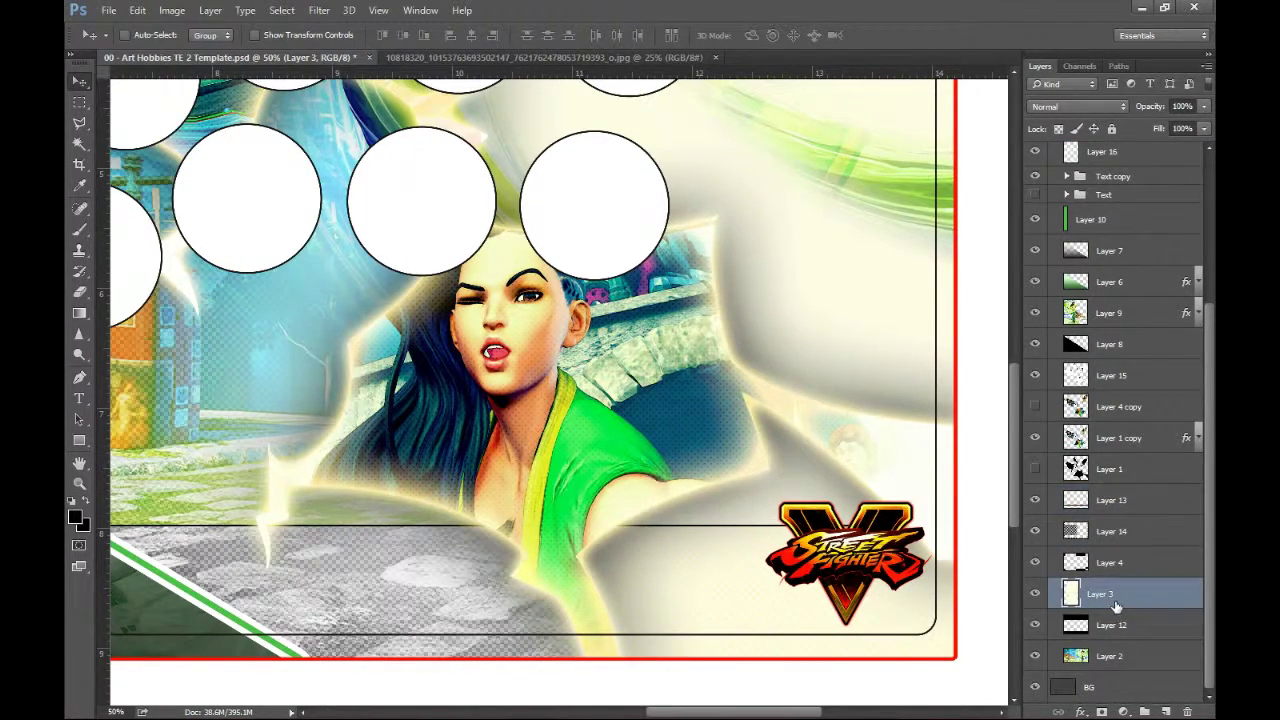
{"action": "left_click_drag", "start_coordinate": [1095, 627], "coordinate": [1108, 583]}
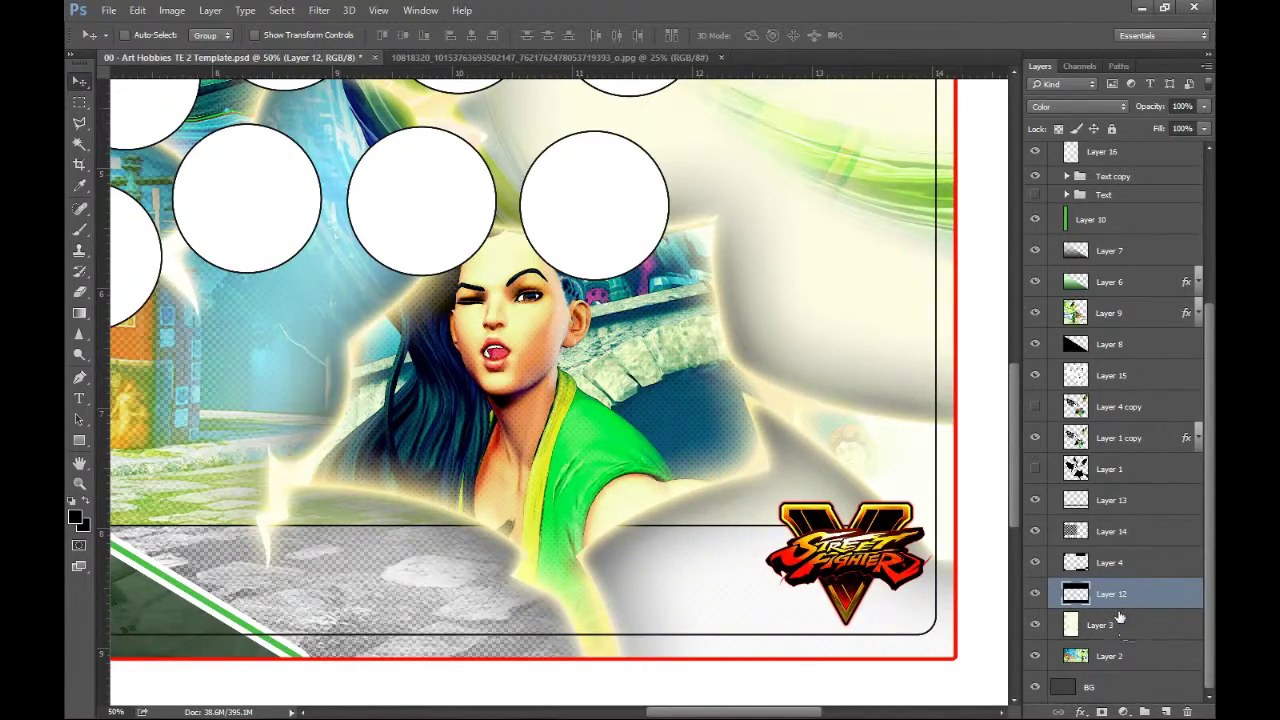
{"action": "scroll", "coordinate": [737, 408], "scroll_direction": "down", "scroll_amount": 3}
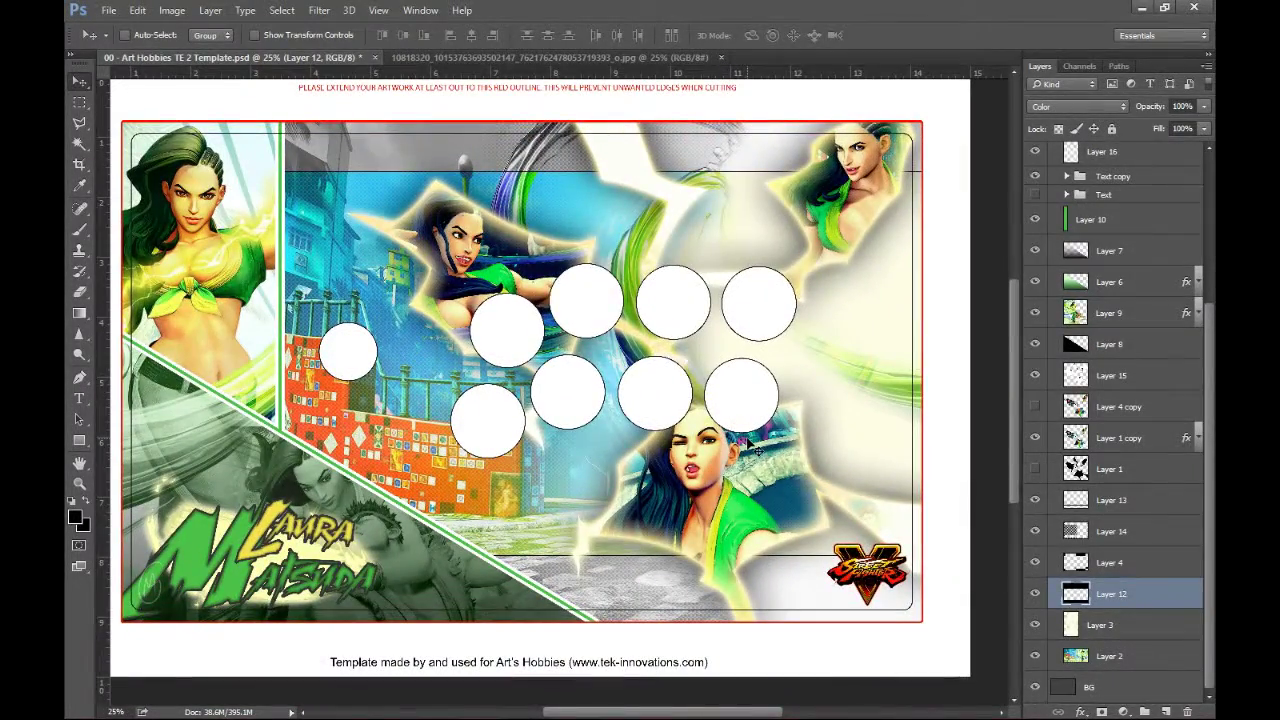
{"action": "left_click_drag", "start_coordinate": [529, 337], "coordinate": [567, 347]}
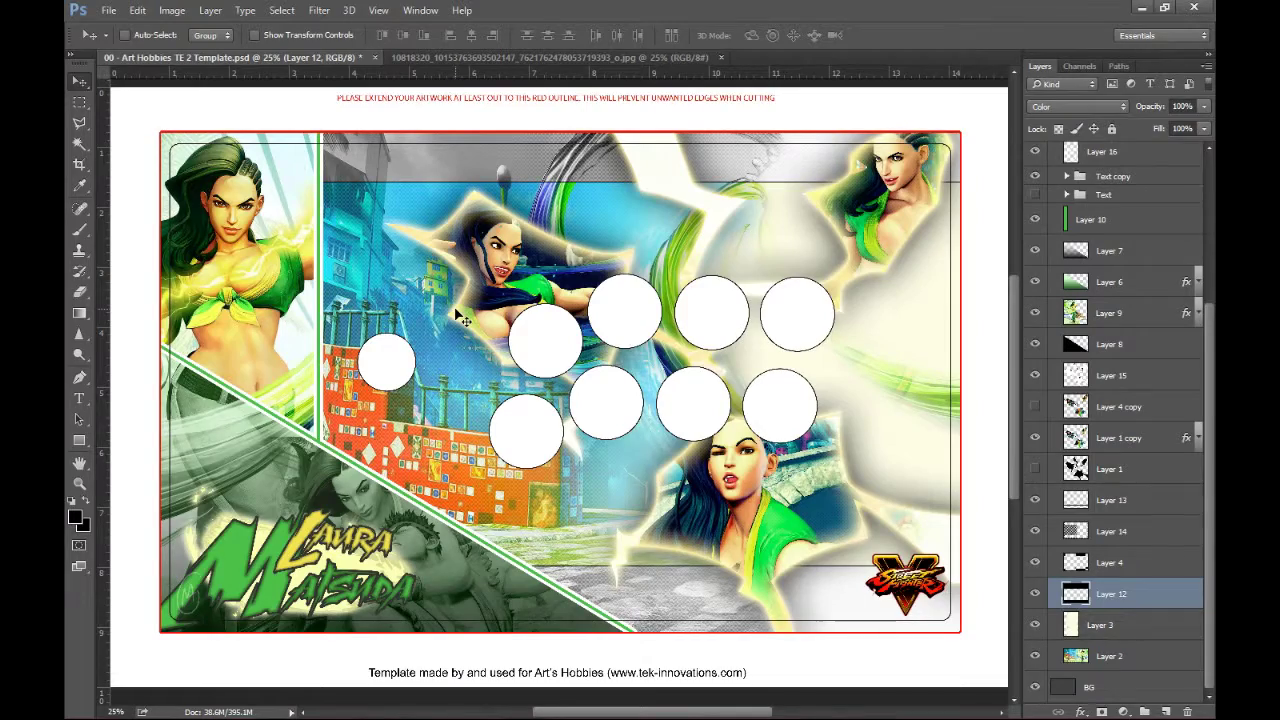
Open the PS4_PS3_TE2TemplateRGB file from the Fight Stick Art Commissions folder
{"action": "key", "text": "ctrl+o"}
{"action": "left_click", "coordinate": [128, 424]}
{"action": "double_click", "coordinate": [247, 235]}
{"action": "double_click", "coordinate": [337, 250]}
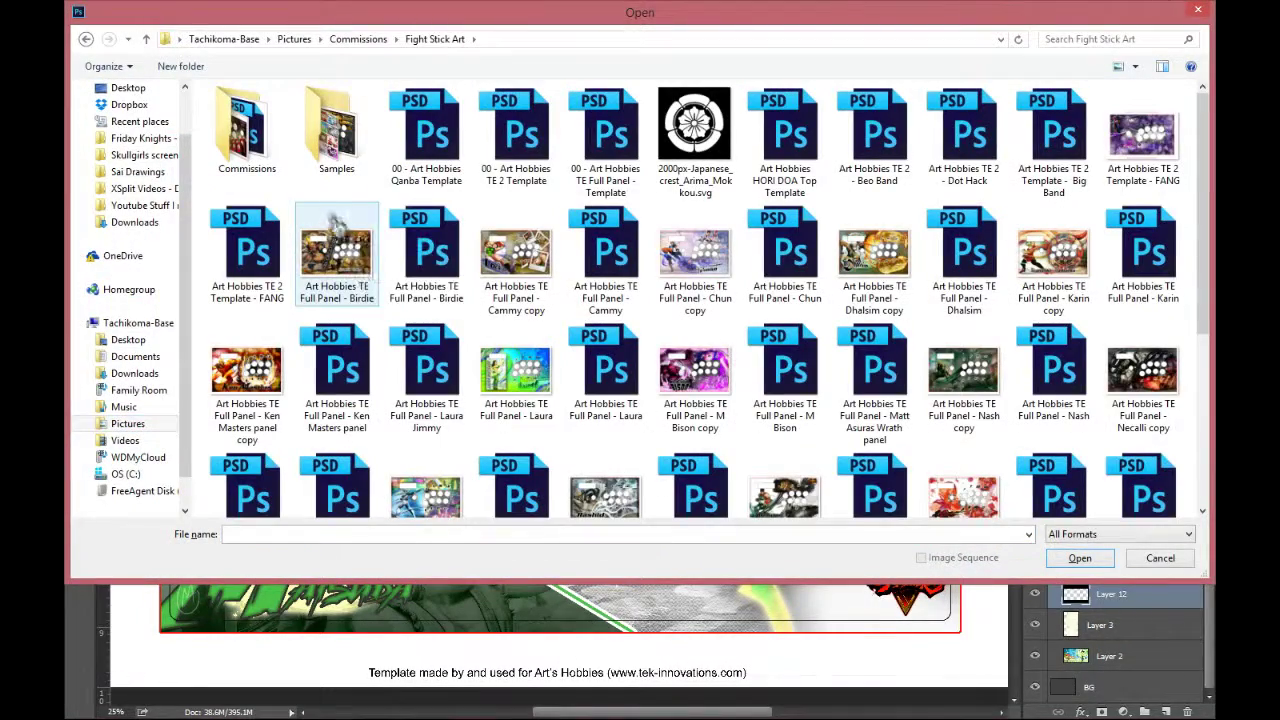
{"action": "double_click", "coordinate": [246, 130]}
{"action": "double_click", "coordinate": [246, 135]}
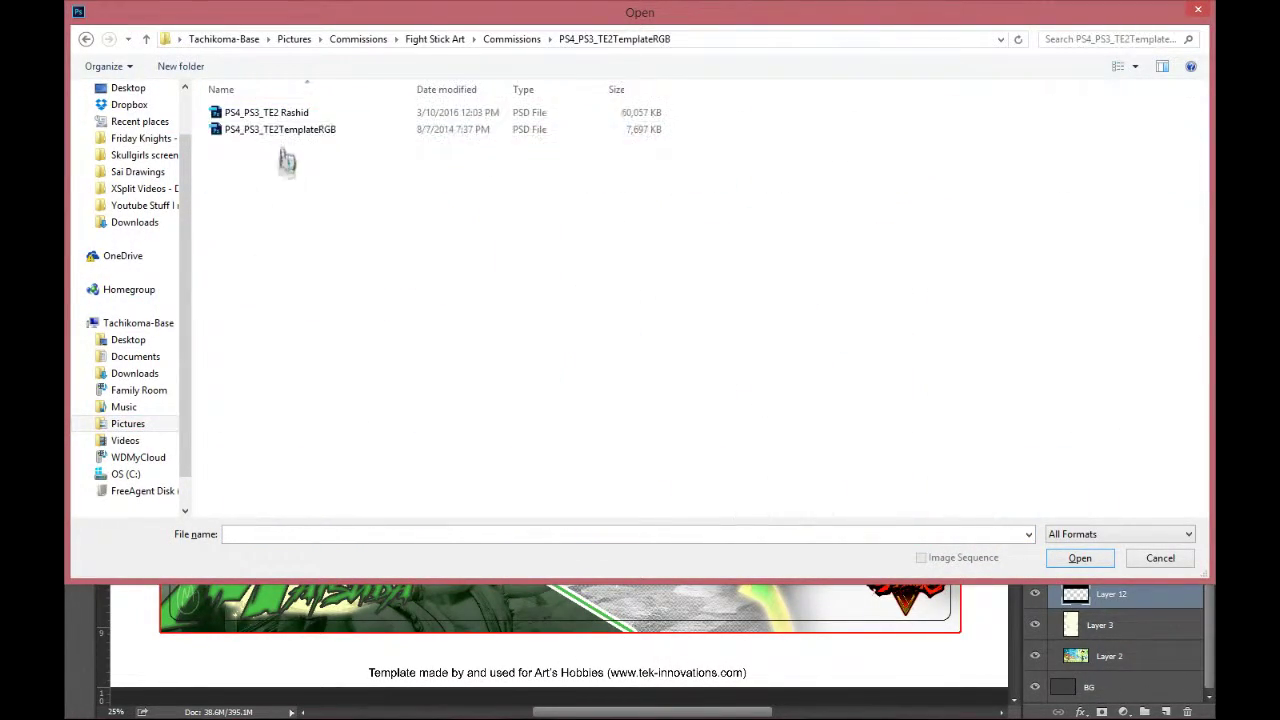
{"action": "left_click", "coordinate": [288, 135]}
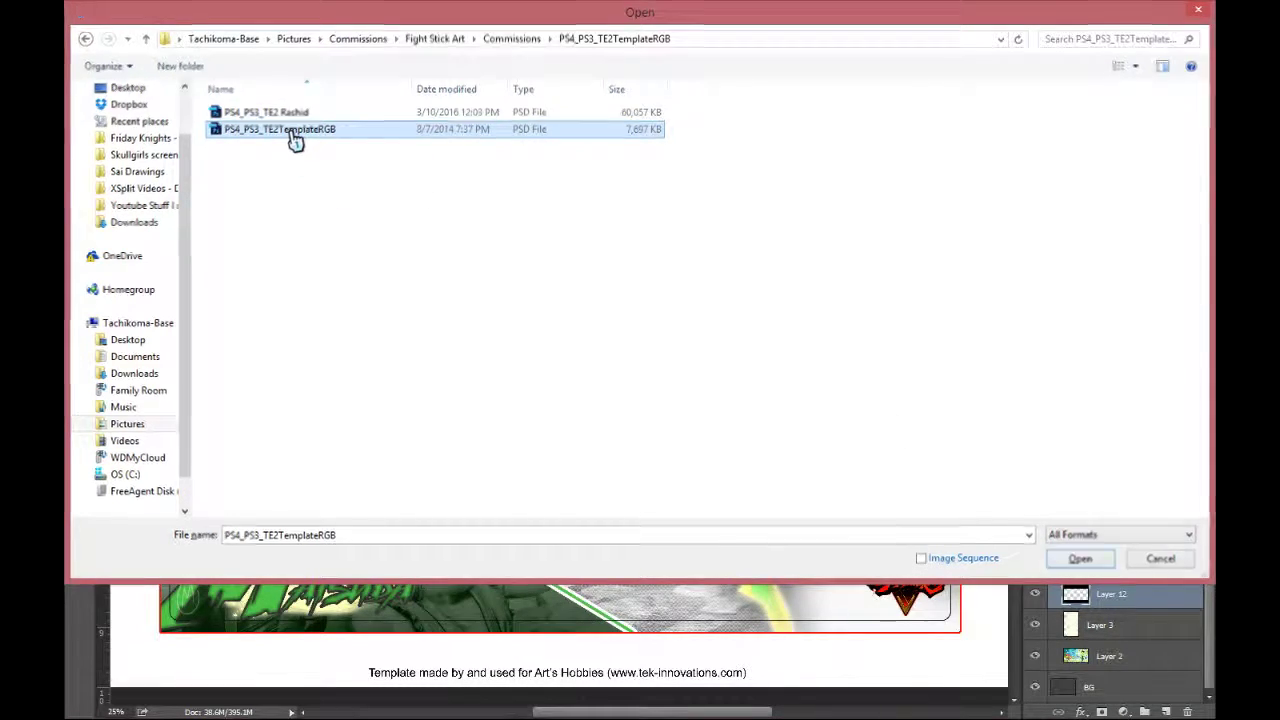
{"action": "double_click", "coordinate": [292, 135]}
Check the template's layers by toggling their visibility and copy the padprintPS4_PS3 layer into the Art's Hobbies template
{"action": "left_click", "coordinate": [1035, 190]}
{"action": "left_click", "coordinate": [1035, 190]}
{"action": "left_click", "coordinate": [1036, 221]}
{"action": "left_click", "coordinate": [1036, 221]}
{"action": "left_click", "coordinate": [1034, 315]}
{"action": "left_click", "coordinate": [1034, 315]}
{"action": "left_click", "coordinate": [1140, 315]}
{"action": "left_click_drag", "start_coordinate": [850, 58], "coordinate": [486, 344]}
{"action": "left_click_drag", "start_coordinate": [1145, 315], "coordinate": [757, 164]}
{"action": "left_click", "coordinate": [968, 337]}
{"action": "left_click", "coordinate": [551, 280]}
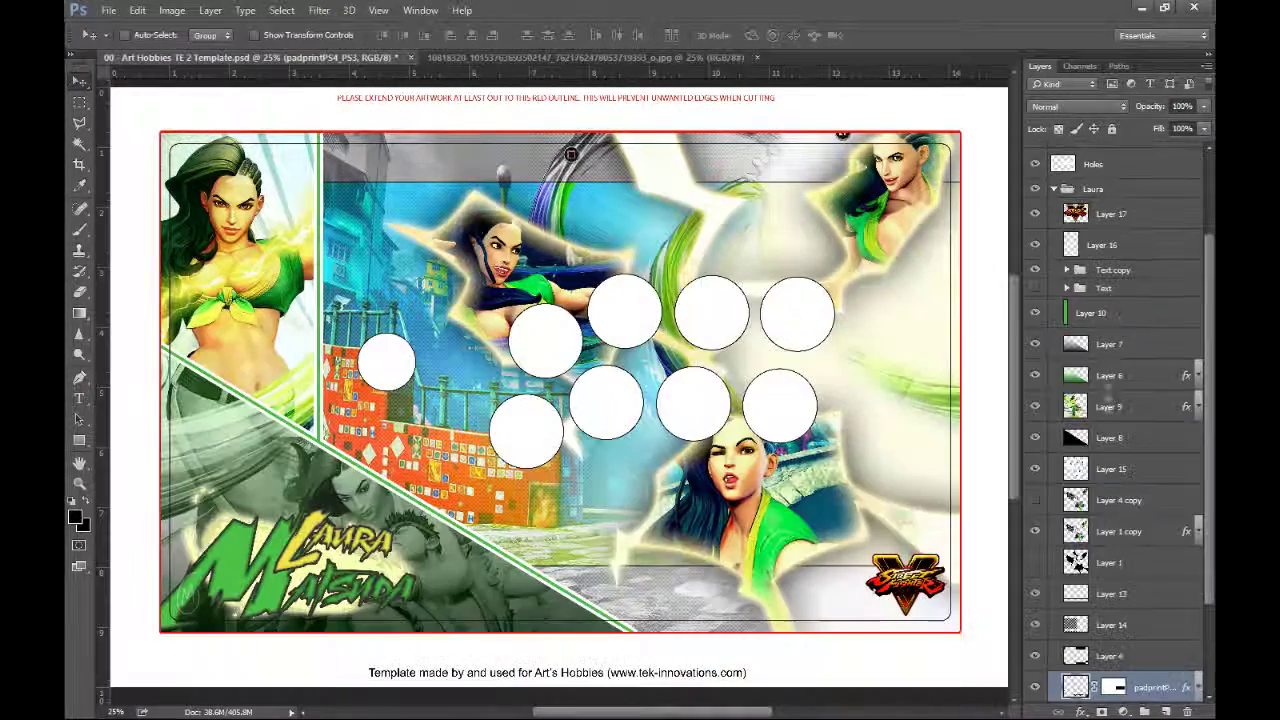
Move the padprintPS4_PS3 layer to the top of the Laura group and align its button icons with the eight button holes
{"action": "left_click_drag", "start_coordinate": [1148, 345], "coordinate": [1174, 203]}
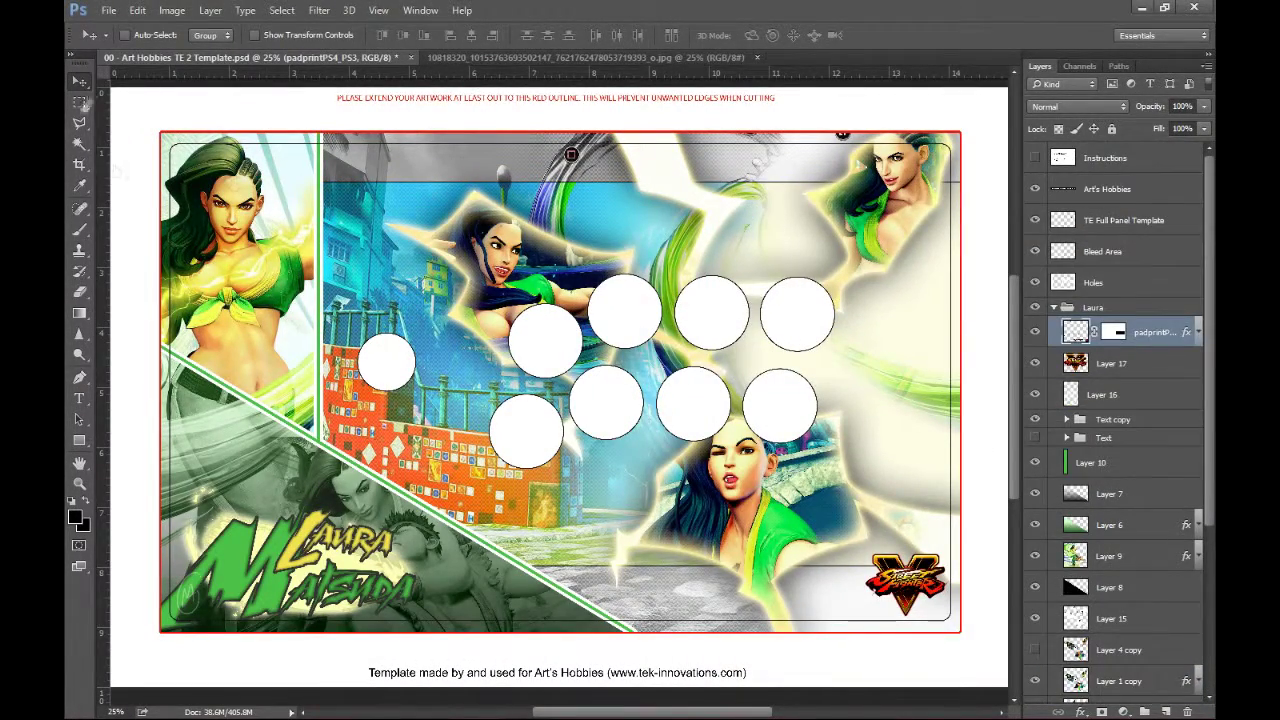
{"action": "left_click_drag", "start_coordinate": [524, 451], "coordinate": [564, 308]}
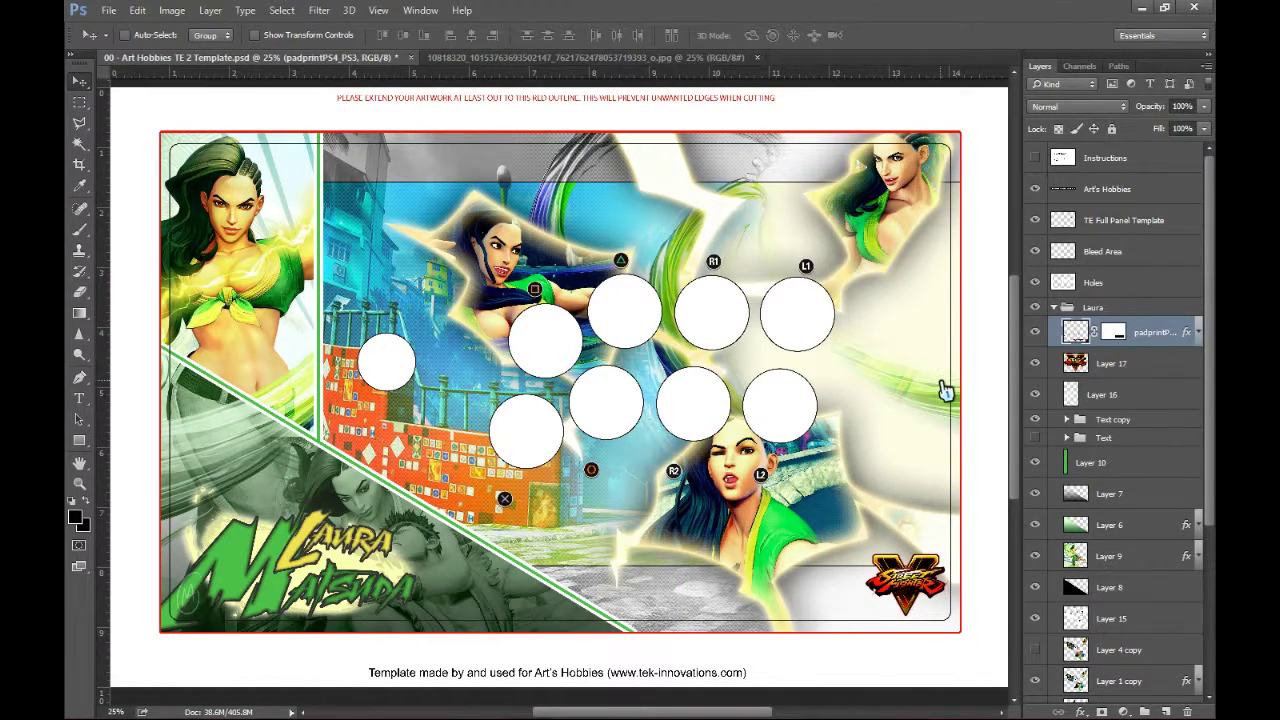
{"action": "key", "text": "shift+Right"}
{"action": "key", "text": "shift+Right"}
{"action": "key", "text": "shift+Right"}
{"action": "key", "text": "shift+Up"}
Remove the PlayStation button icons from the template and view the artwork with the panels hidden
{"action": "key", "text": "ctrl+e"}
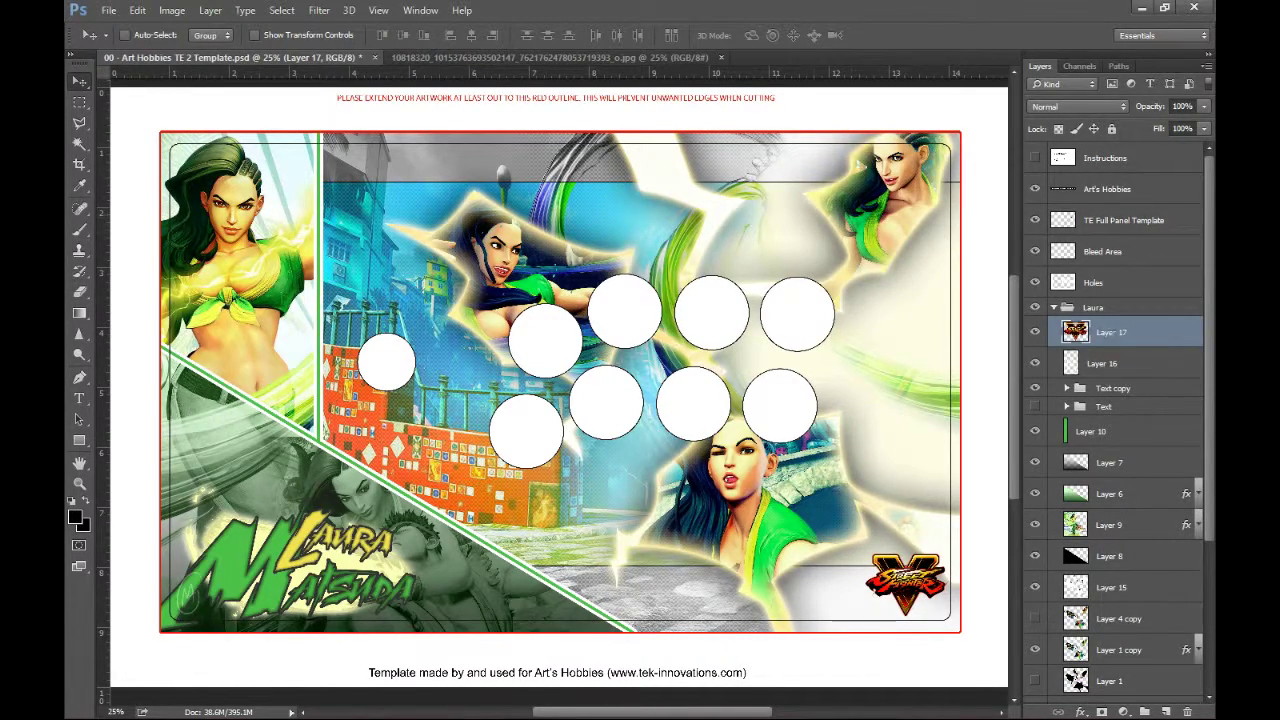
{"action": "key", "text": "Tab"}
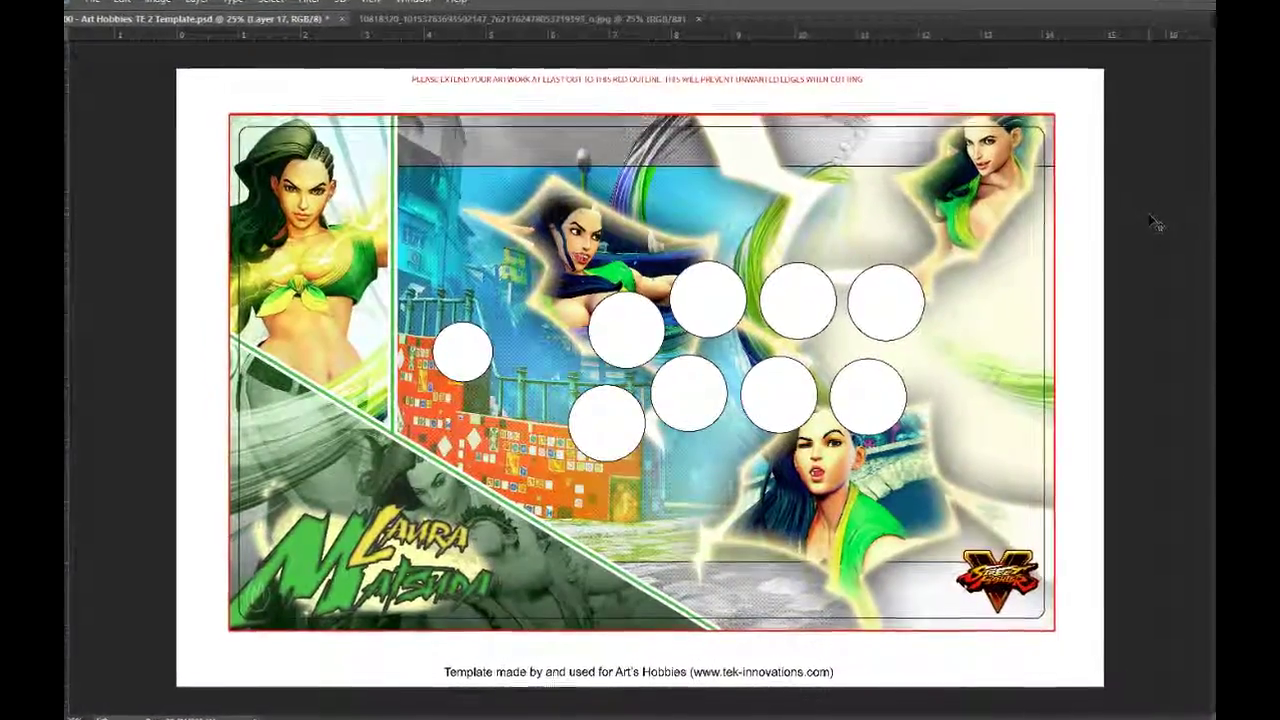